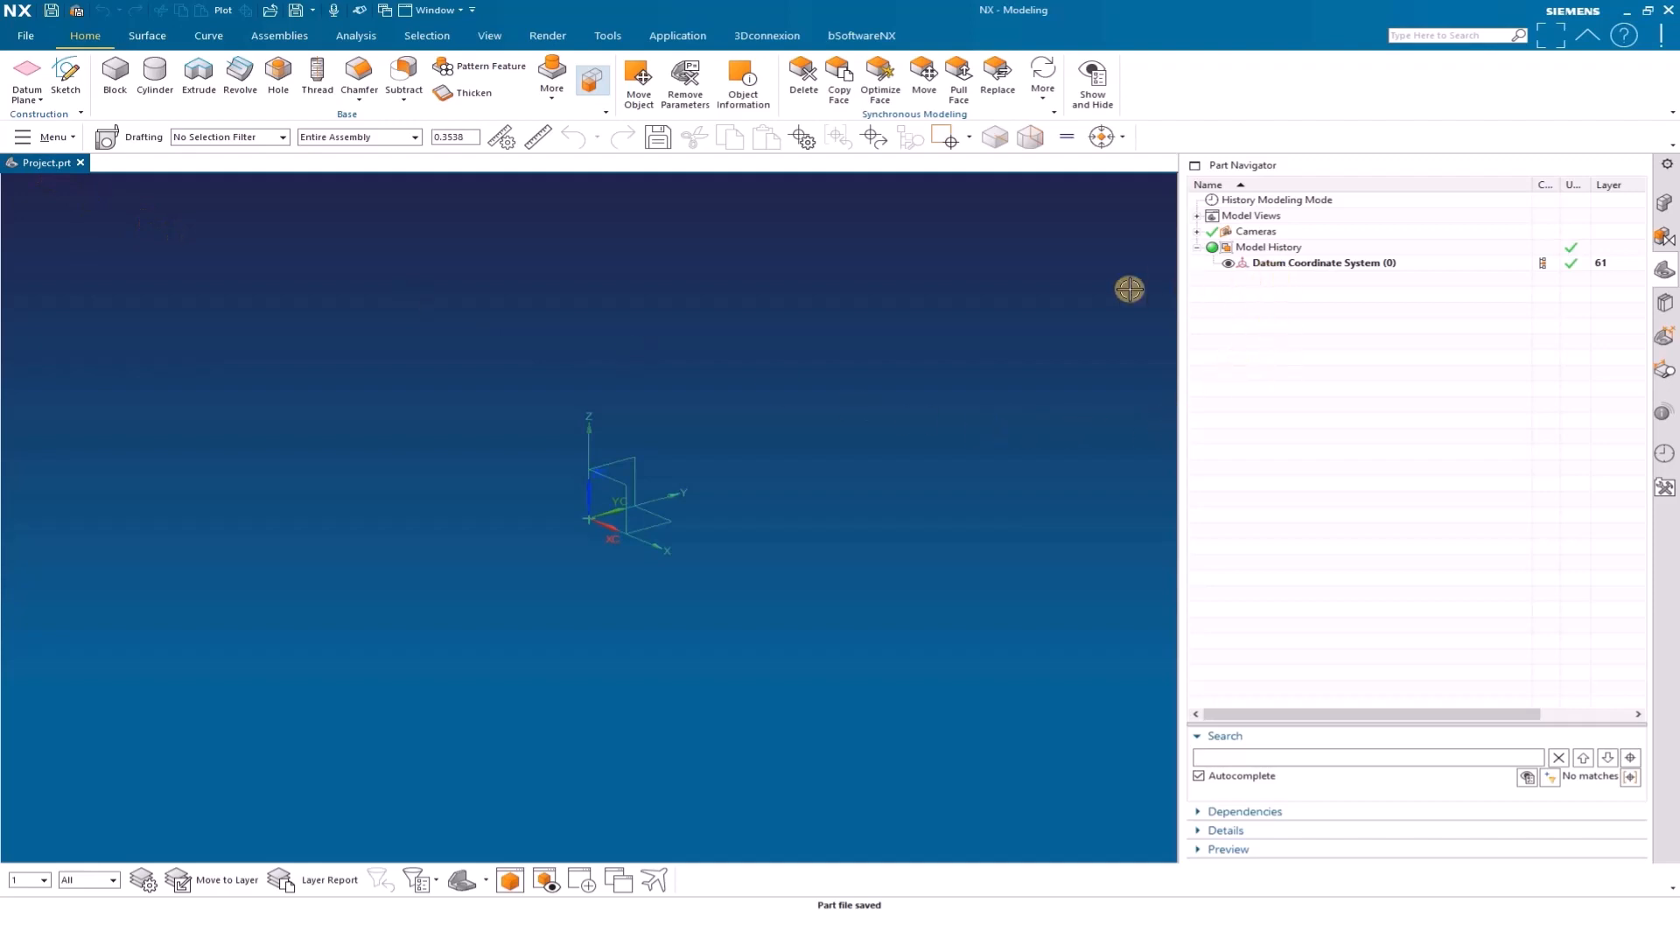
Open System configurator PLL 250 and set the machine to no selection and the process to General
left_click(861, 35)
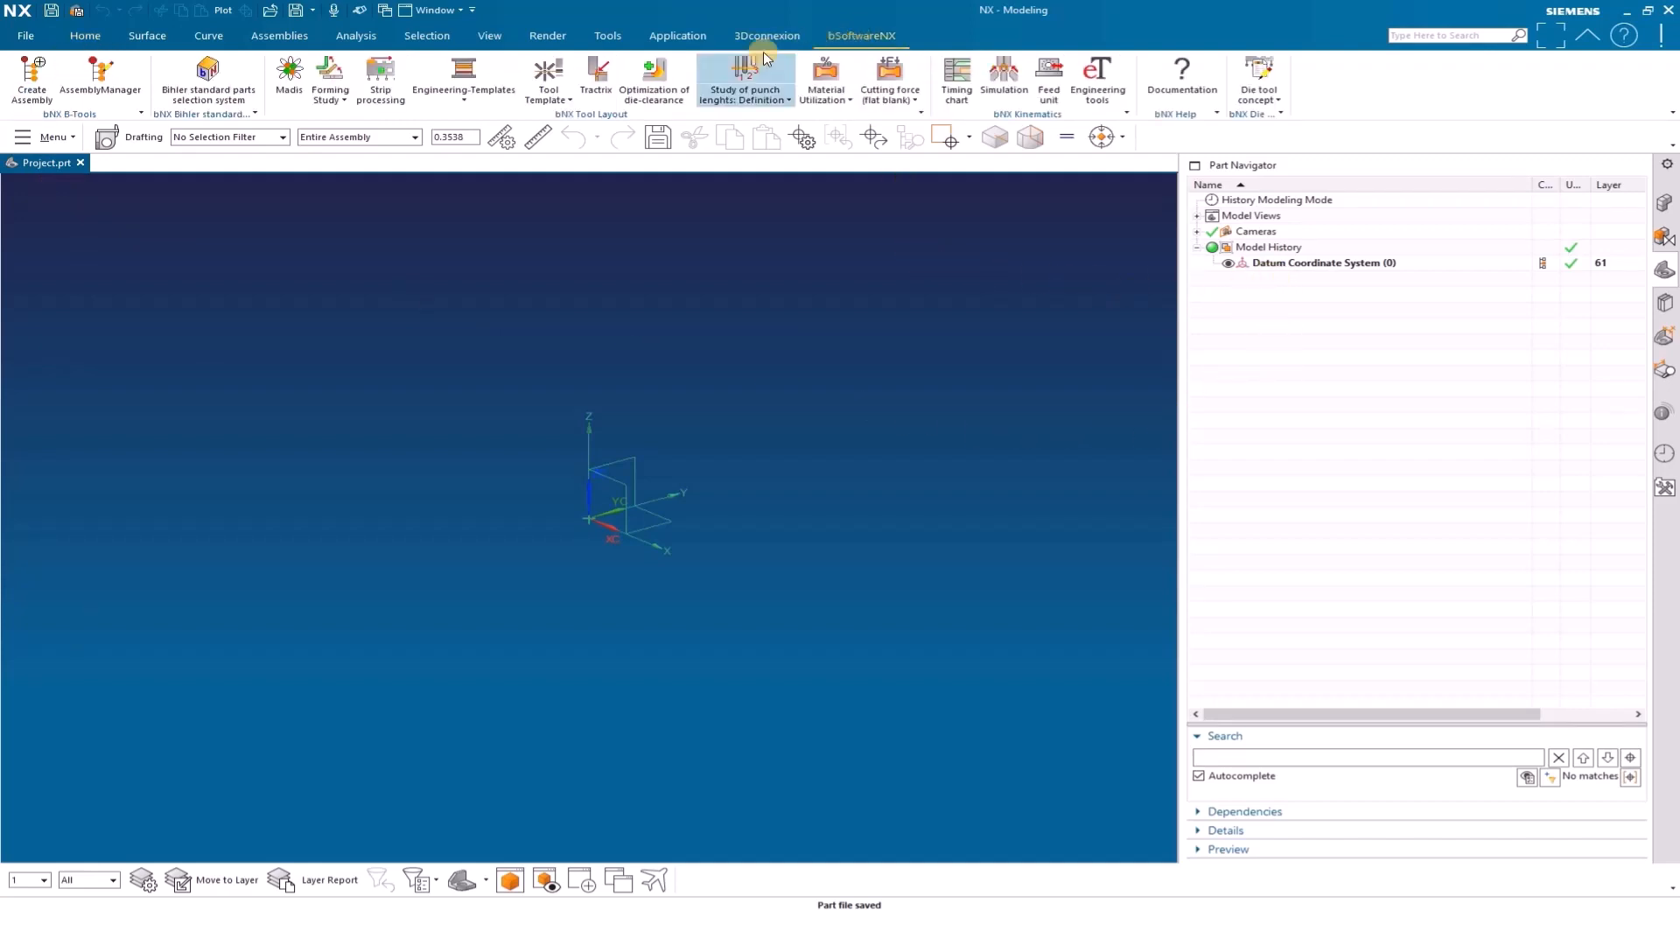
left_click(555, 99)
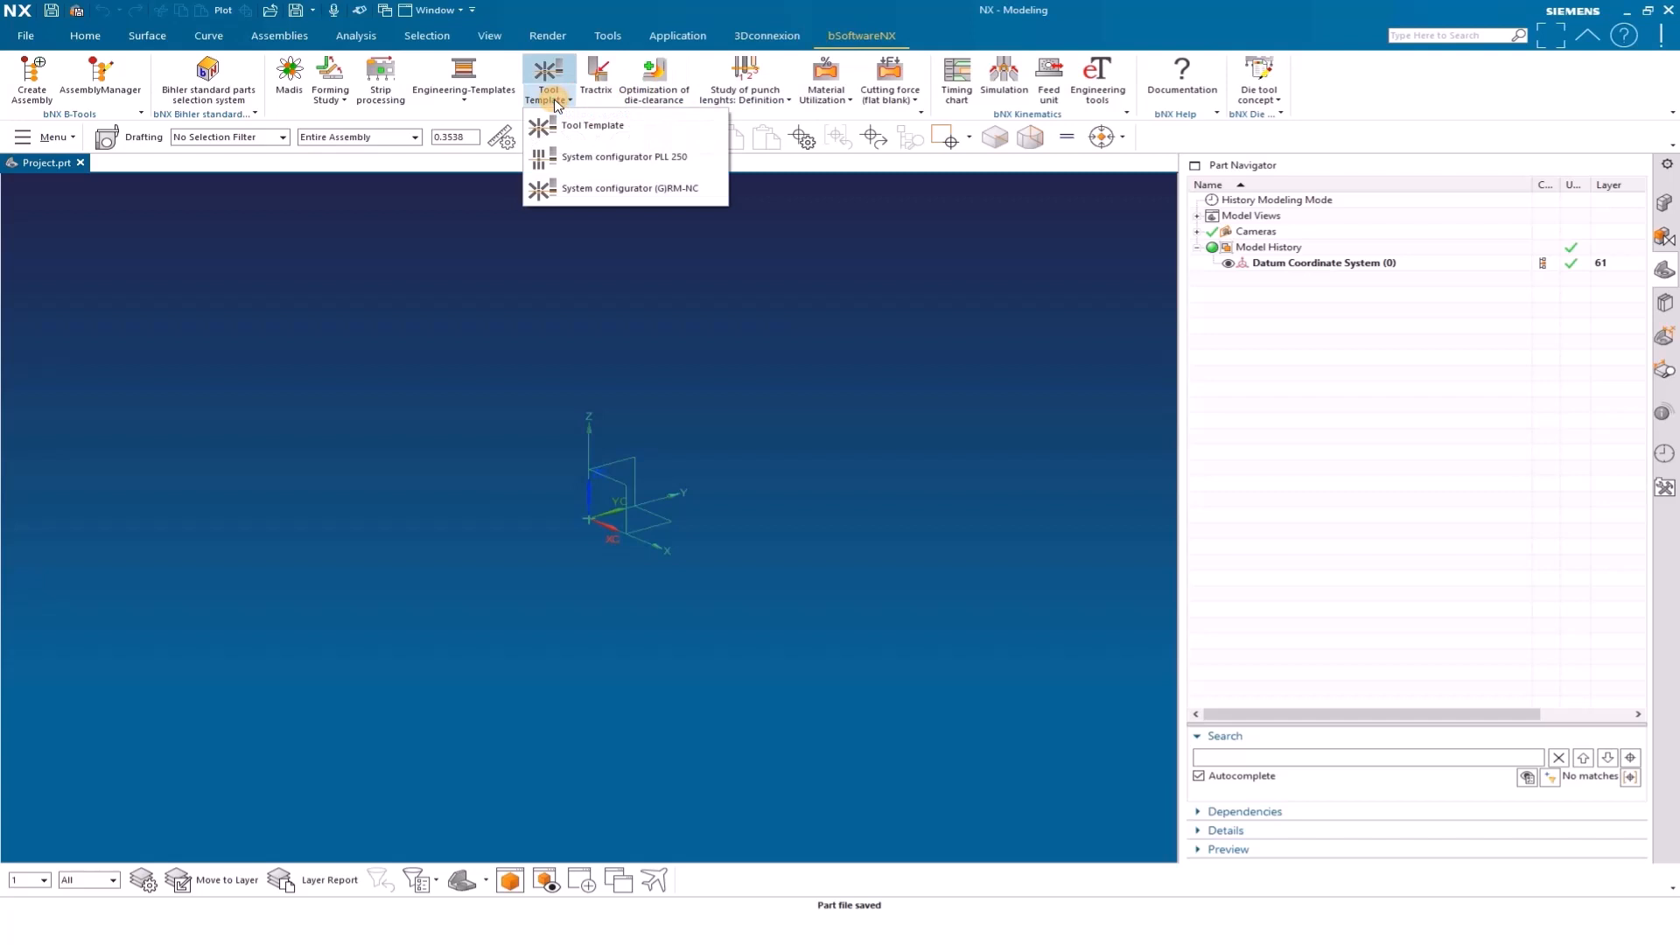
left_click(638, 167)
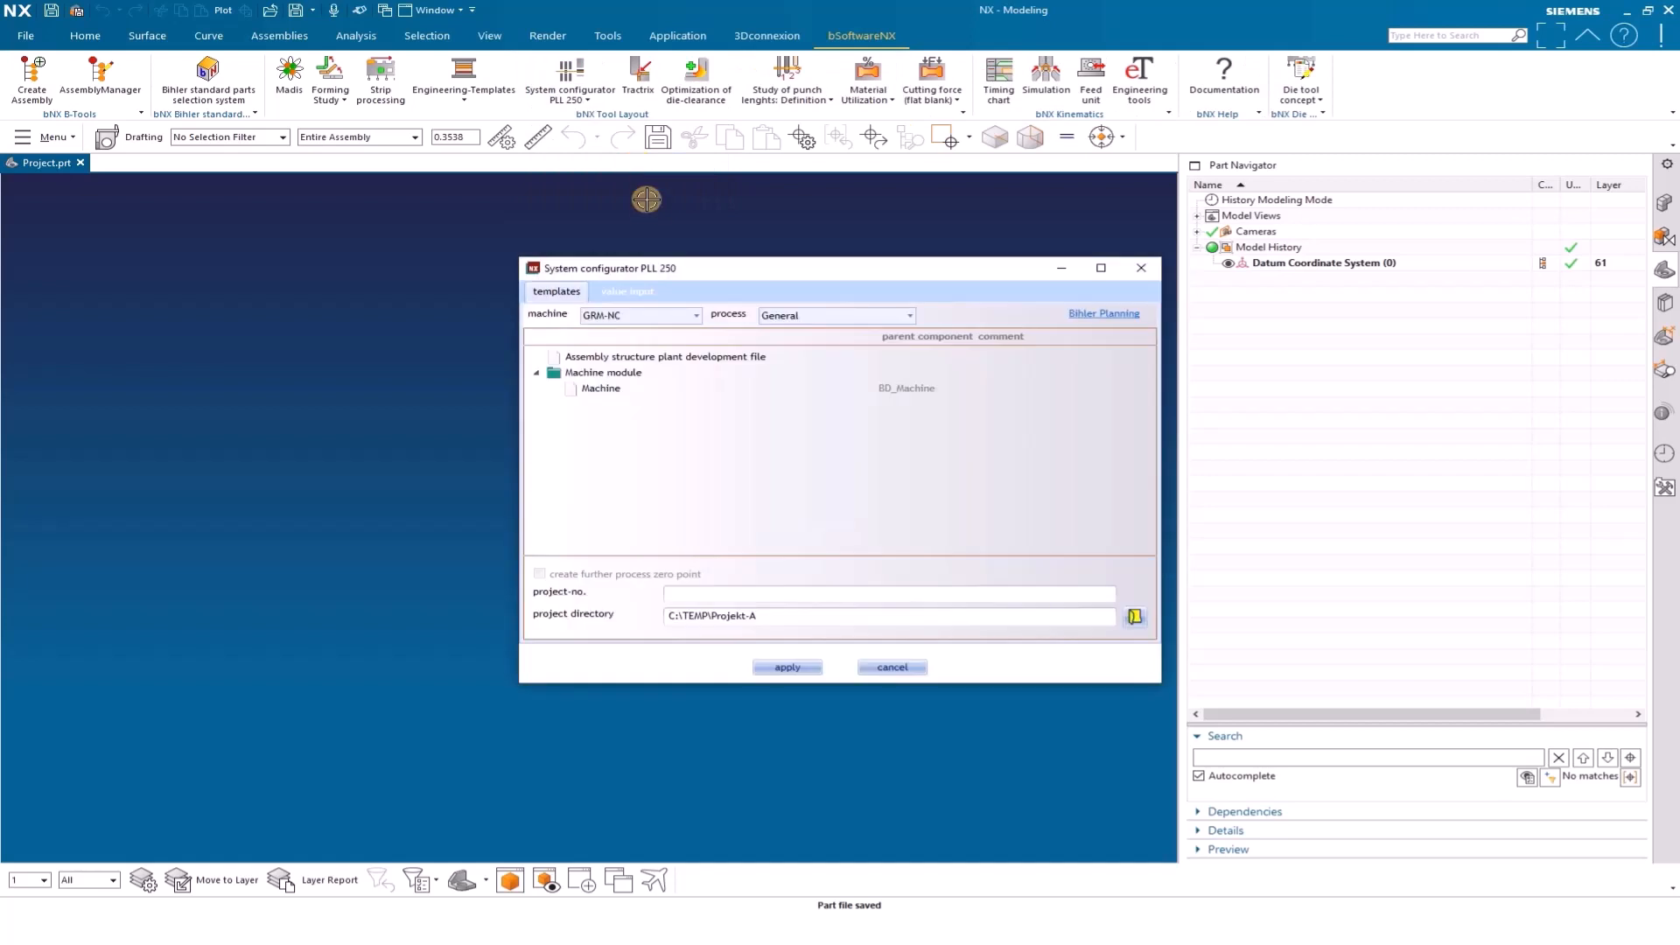
left_click(602, 317)
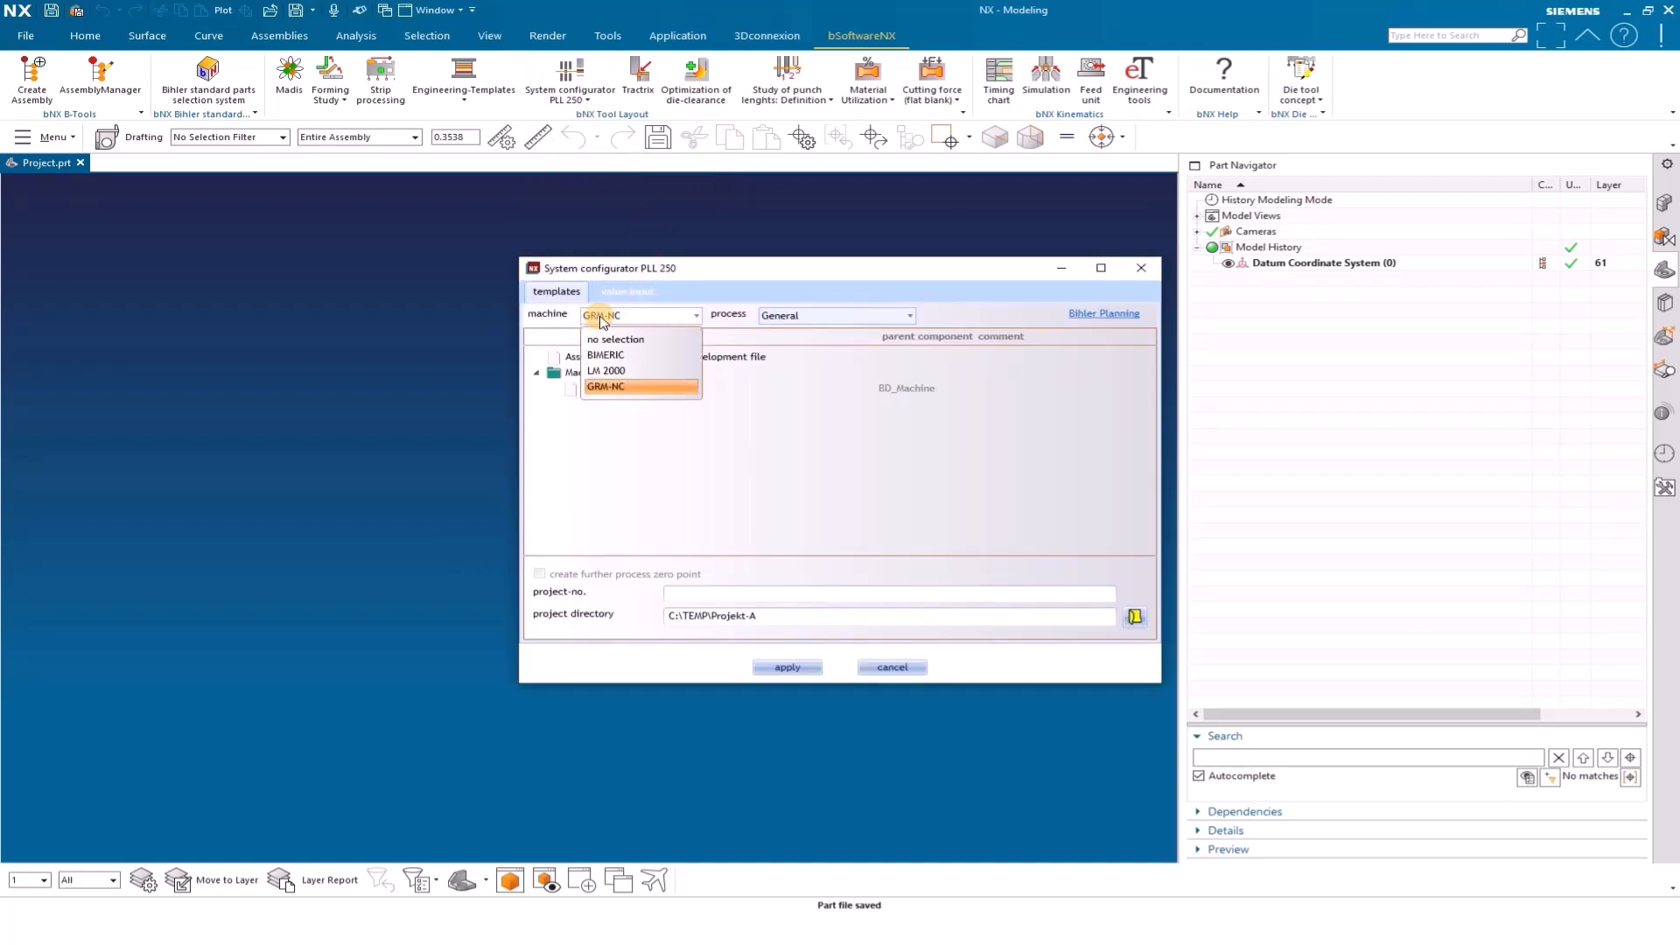
left_click(608, 341)
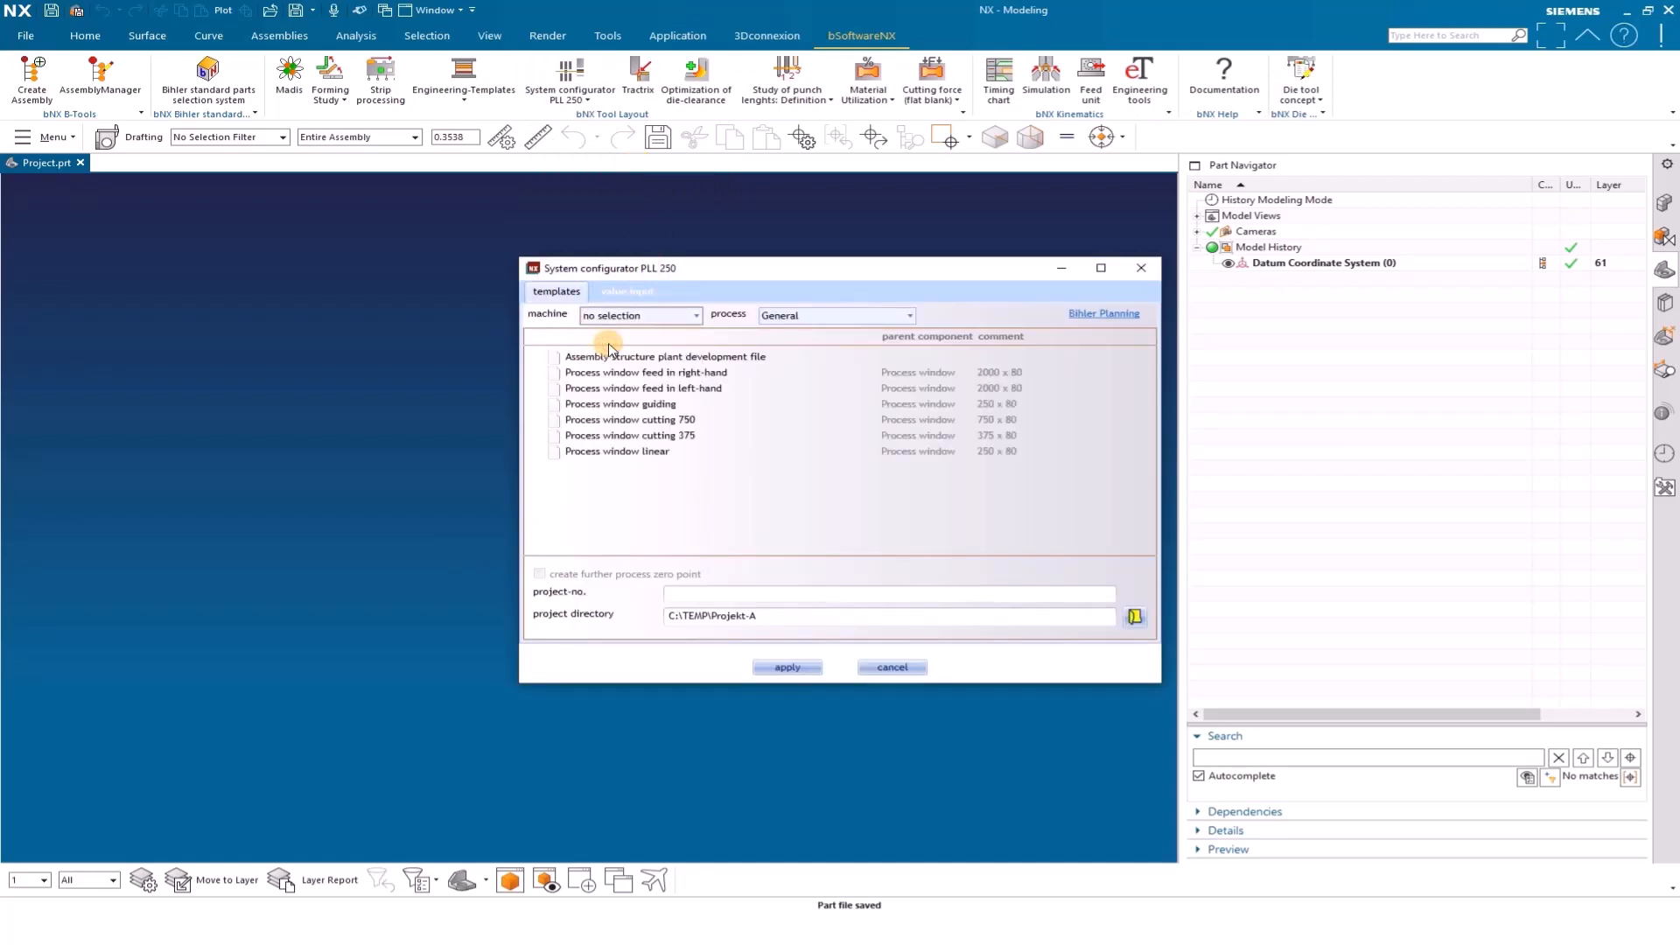
left_click(805, 320)
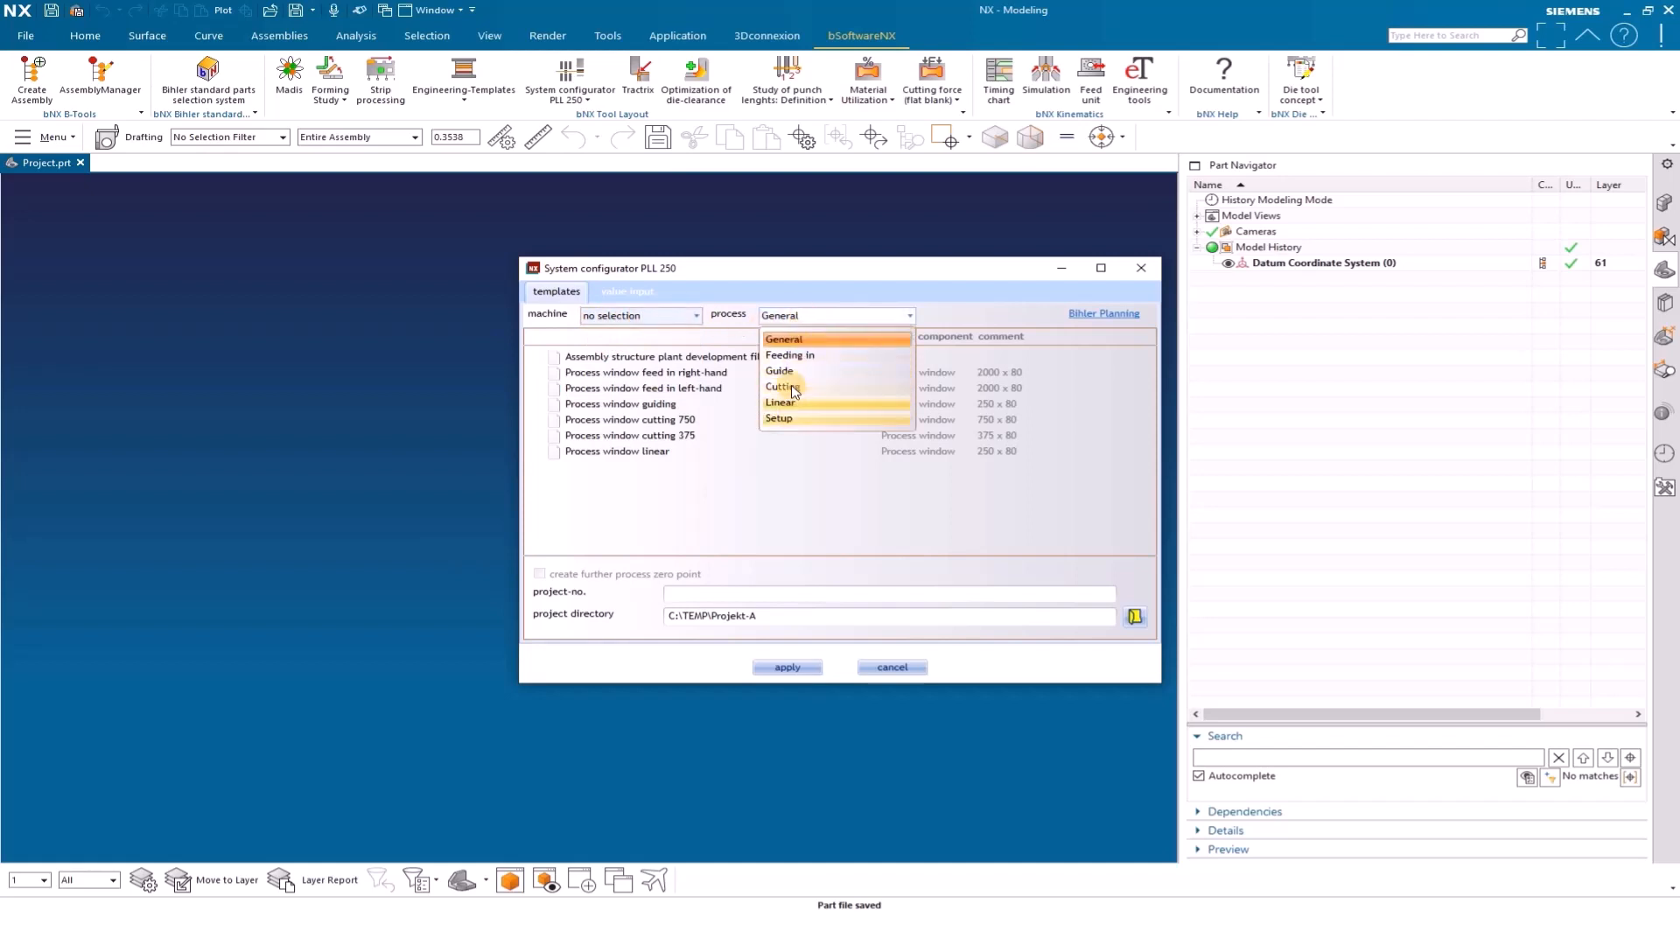
left_click(788, 340)
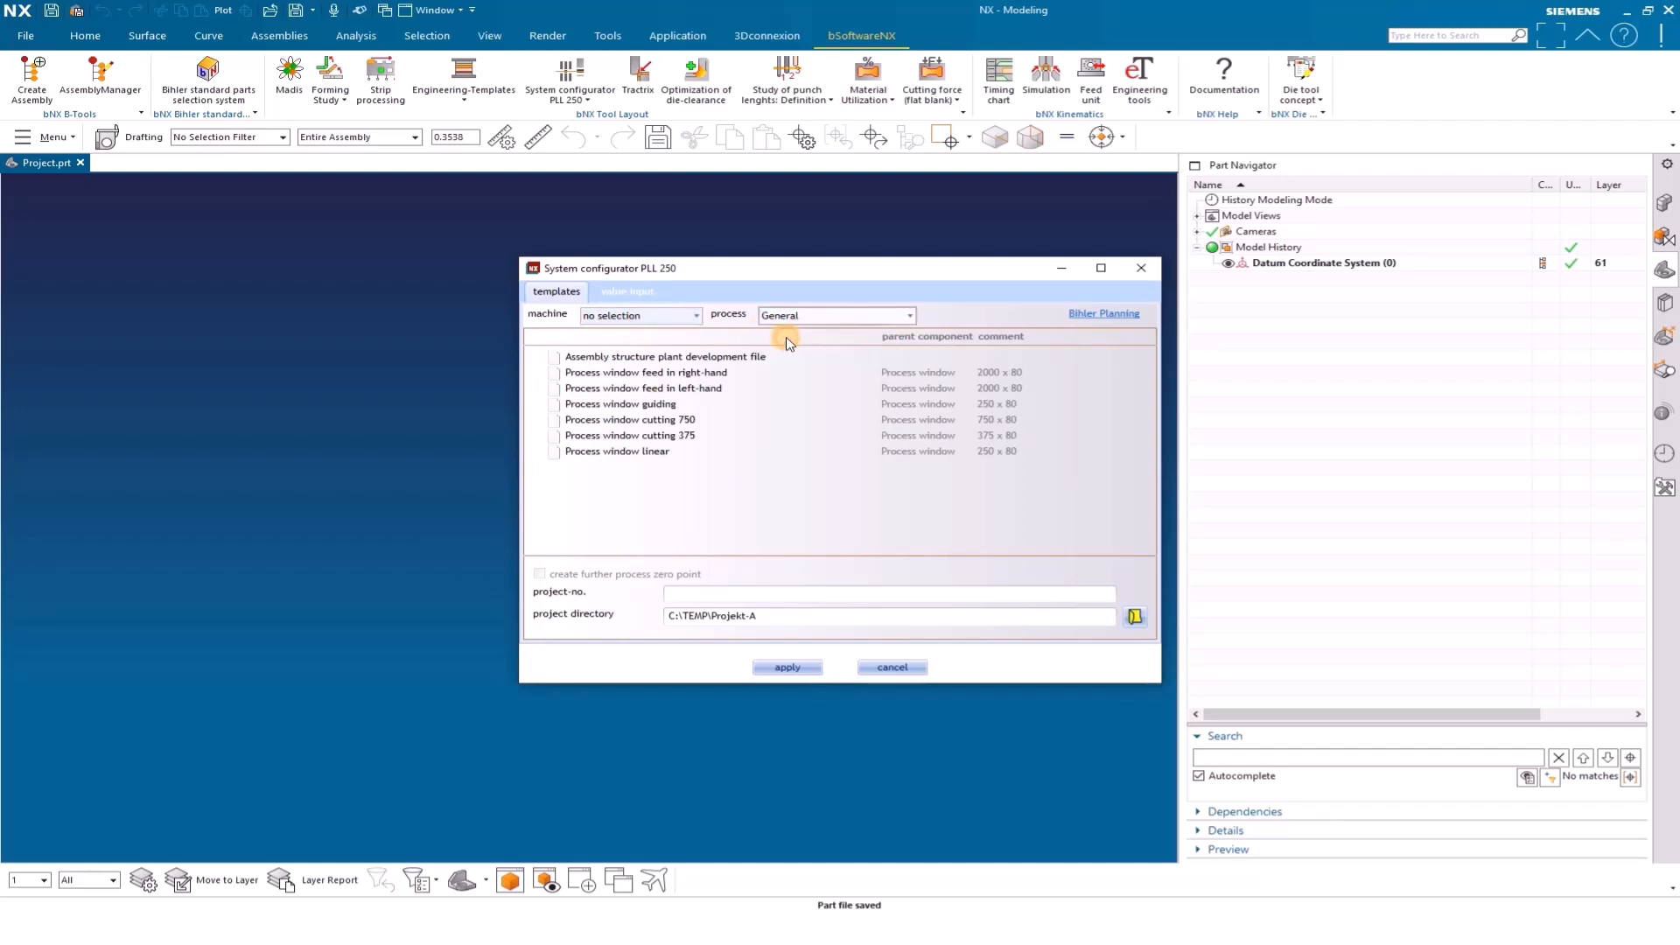
Create the assembly structure plant development file in project directory C:\TEMP\Project, accepting the proposed file names and suffixes
left_click(664, 358)
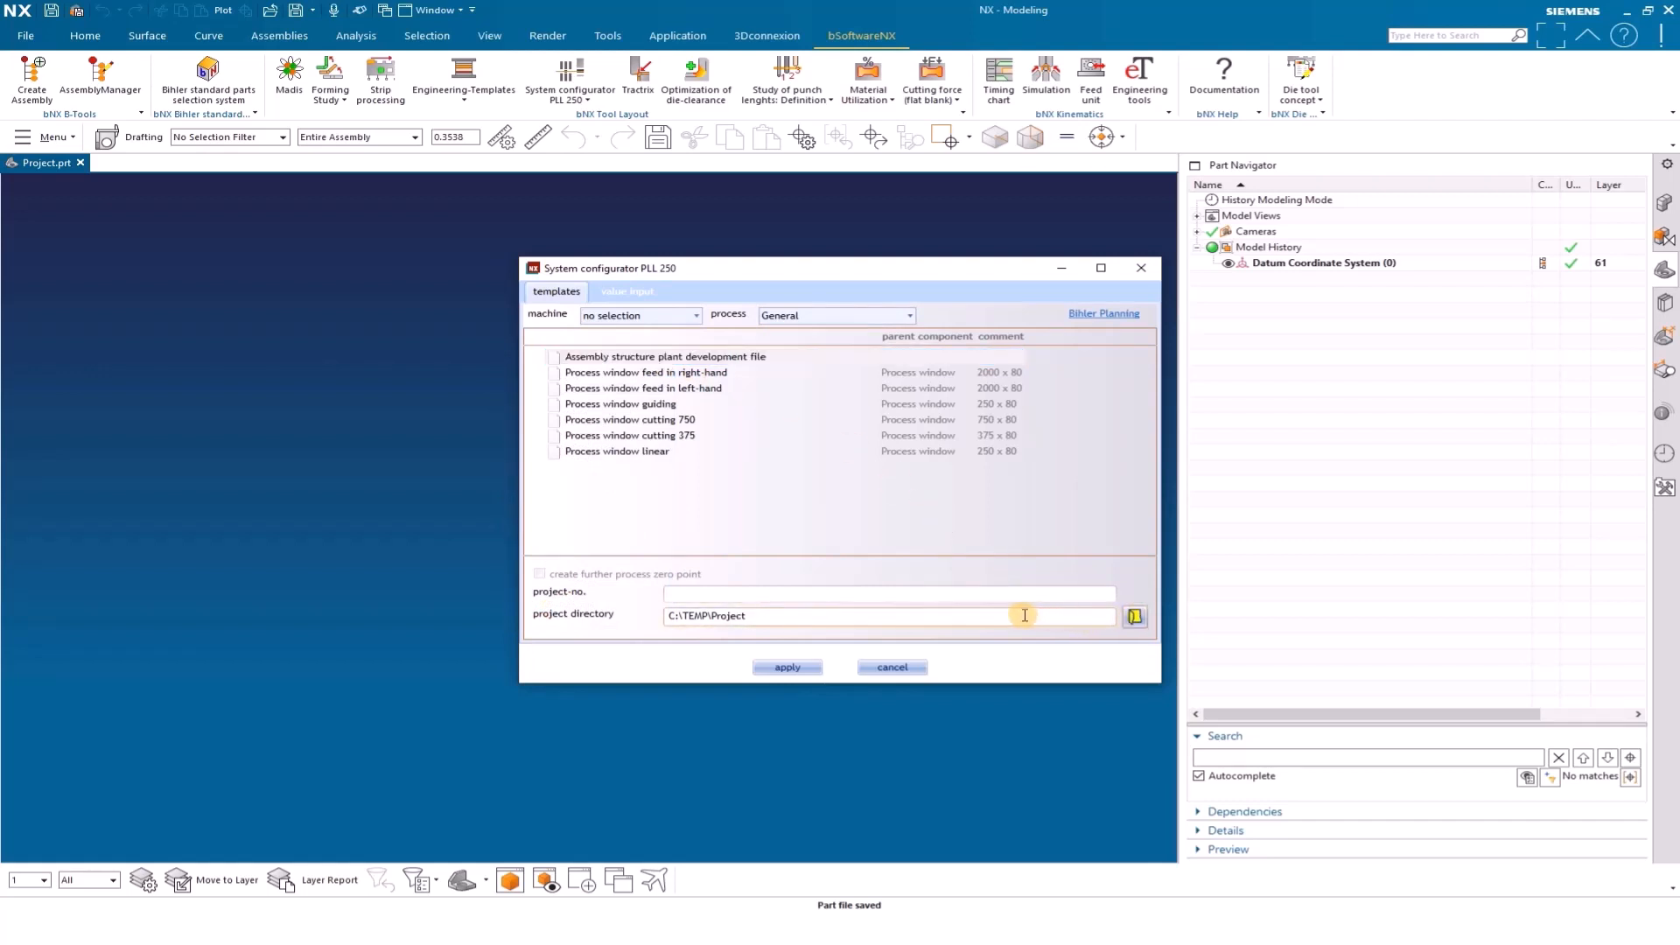
left_click(792, 667)
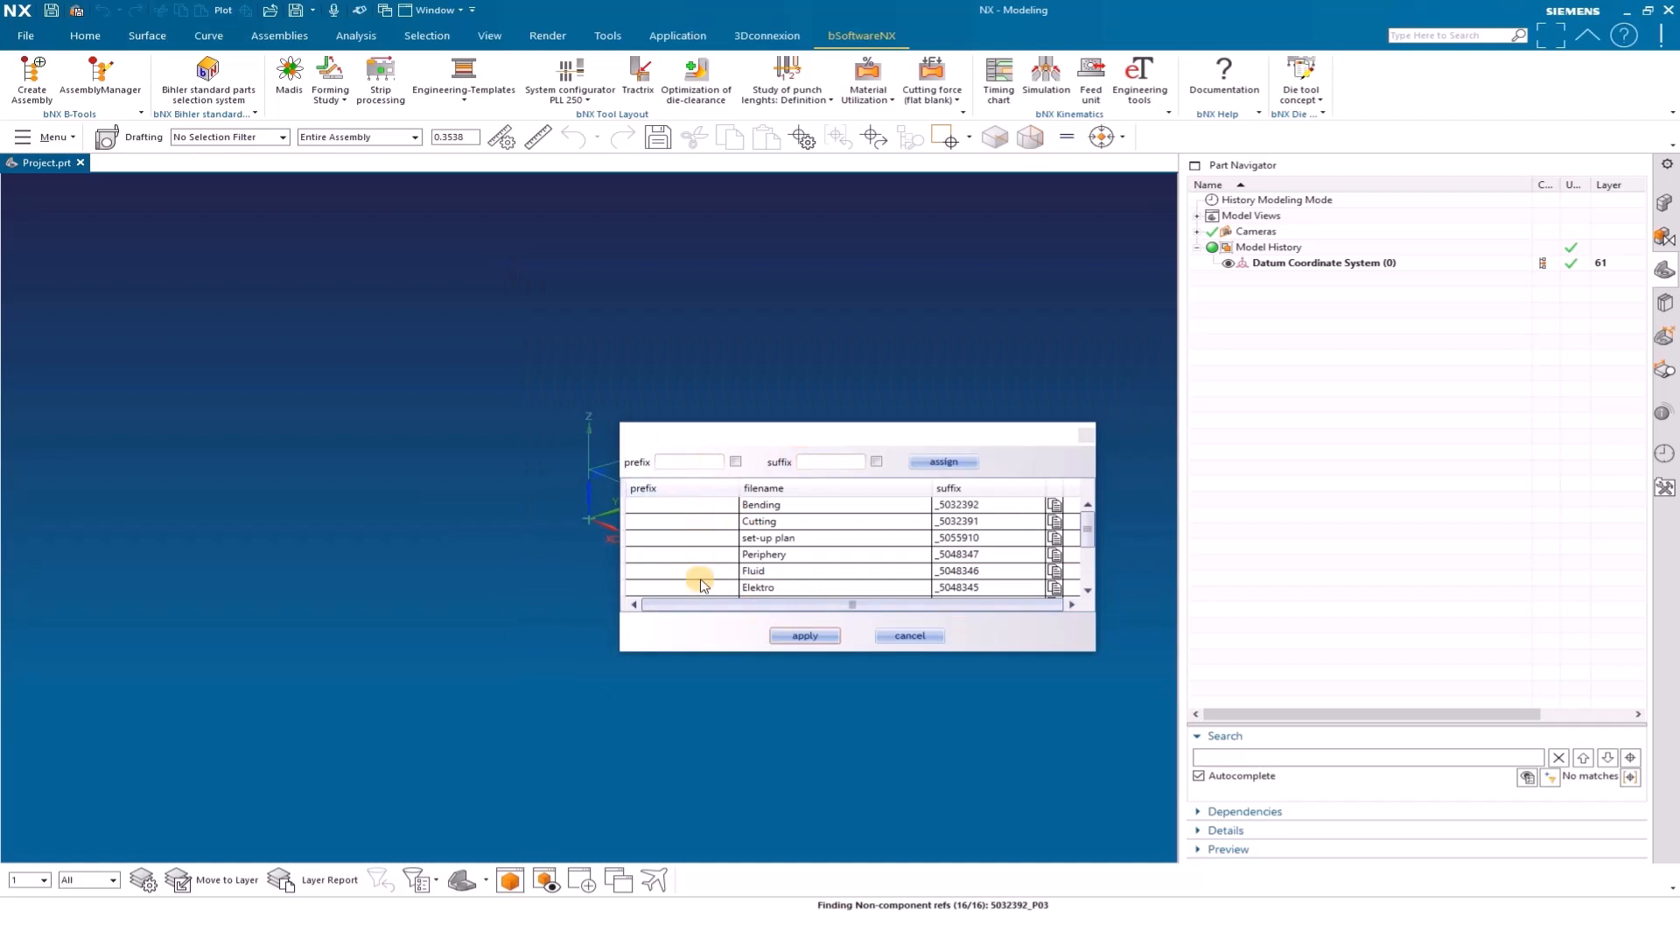
left_click(805, 636)
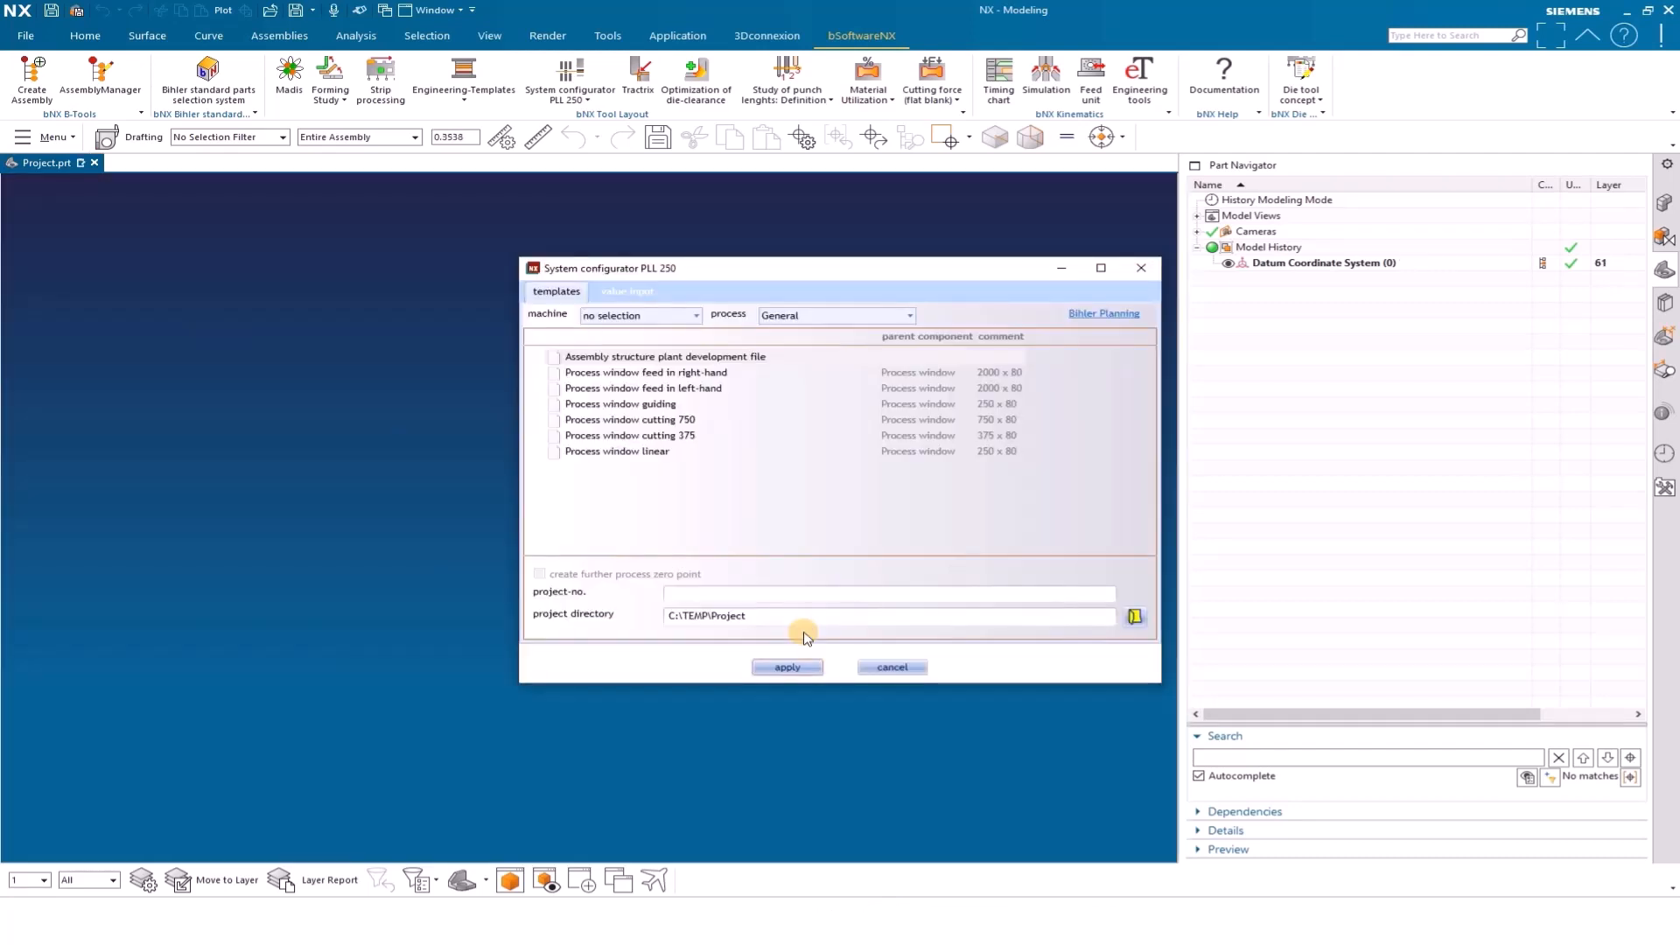
Move the configurator dialog aside and show the component structure of the Project assembly
left_click_drag(870, 279, 373, 432)
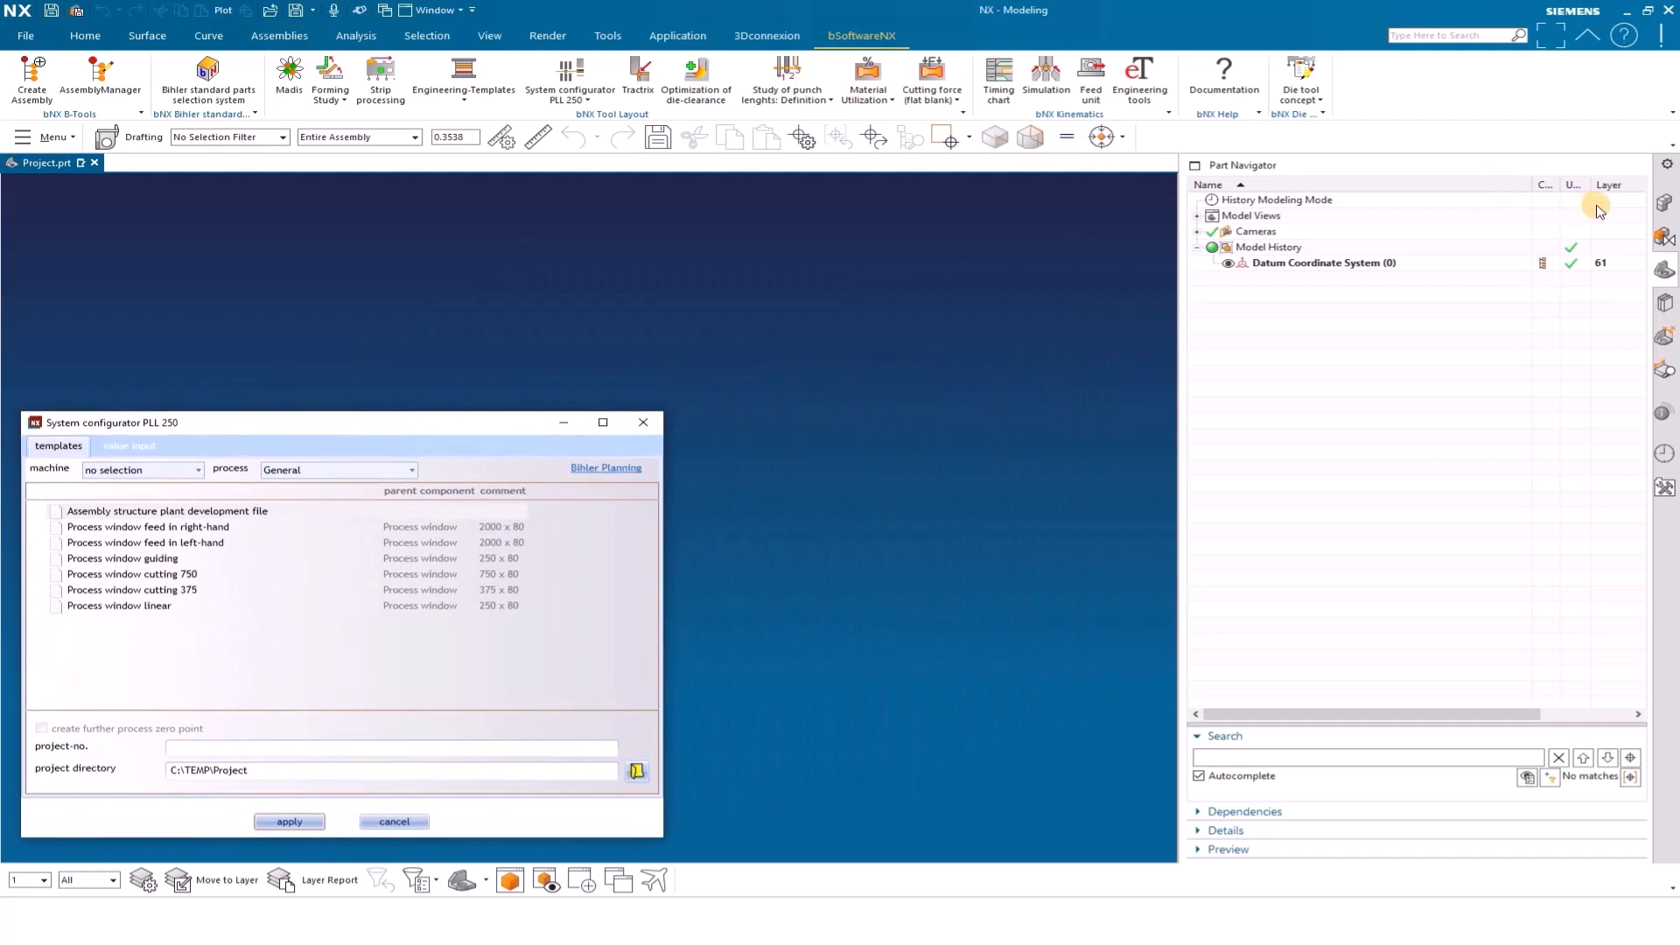
left_click(1665, 203)
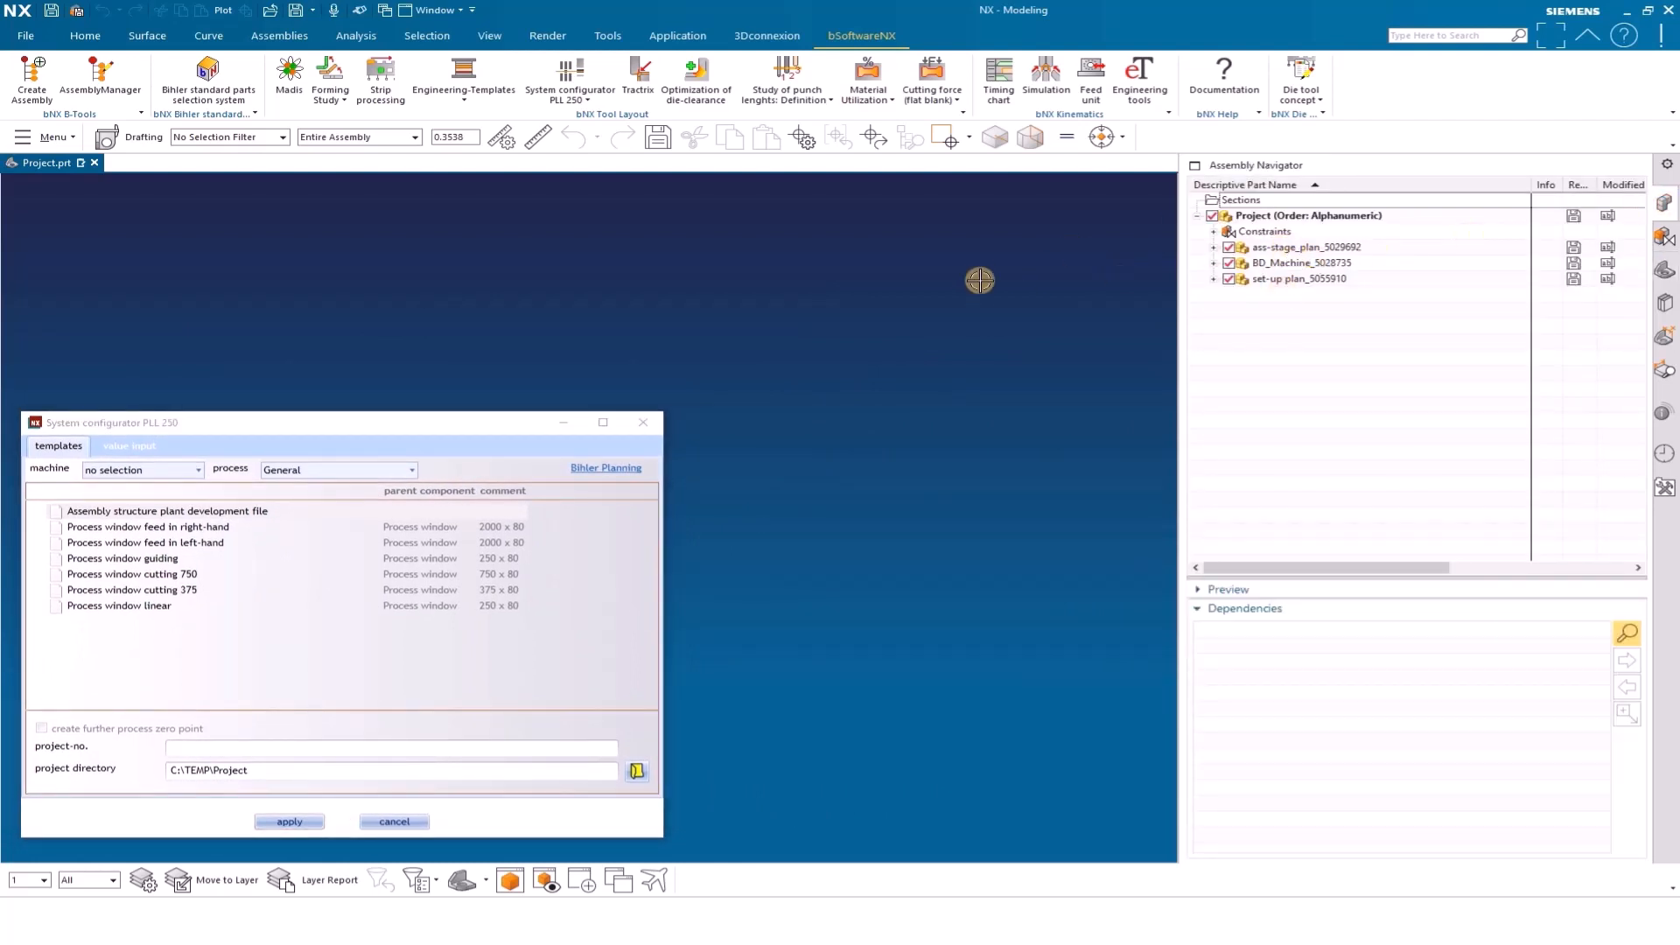
right_click(976, 278)
left_click(1043, 338)
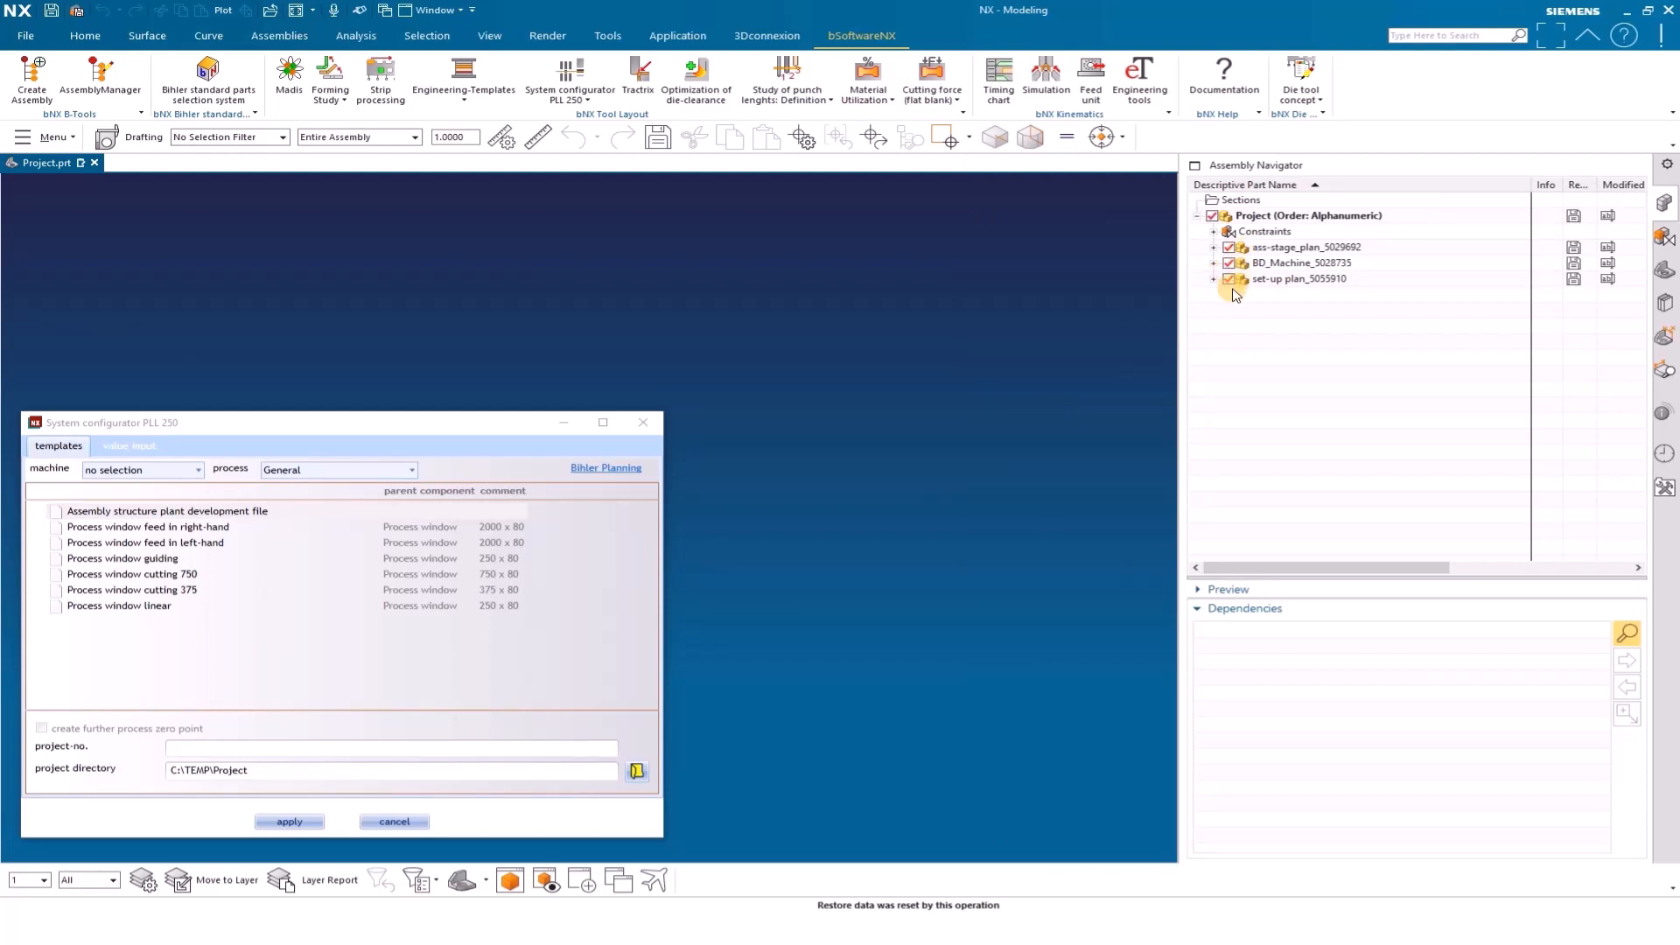
Set the configurator's process to Linear and apply the LEANTOOL L250 B60 tool module
left_click_drag(536, 421, 946, 254)
left_click(795, 301)
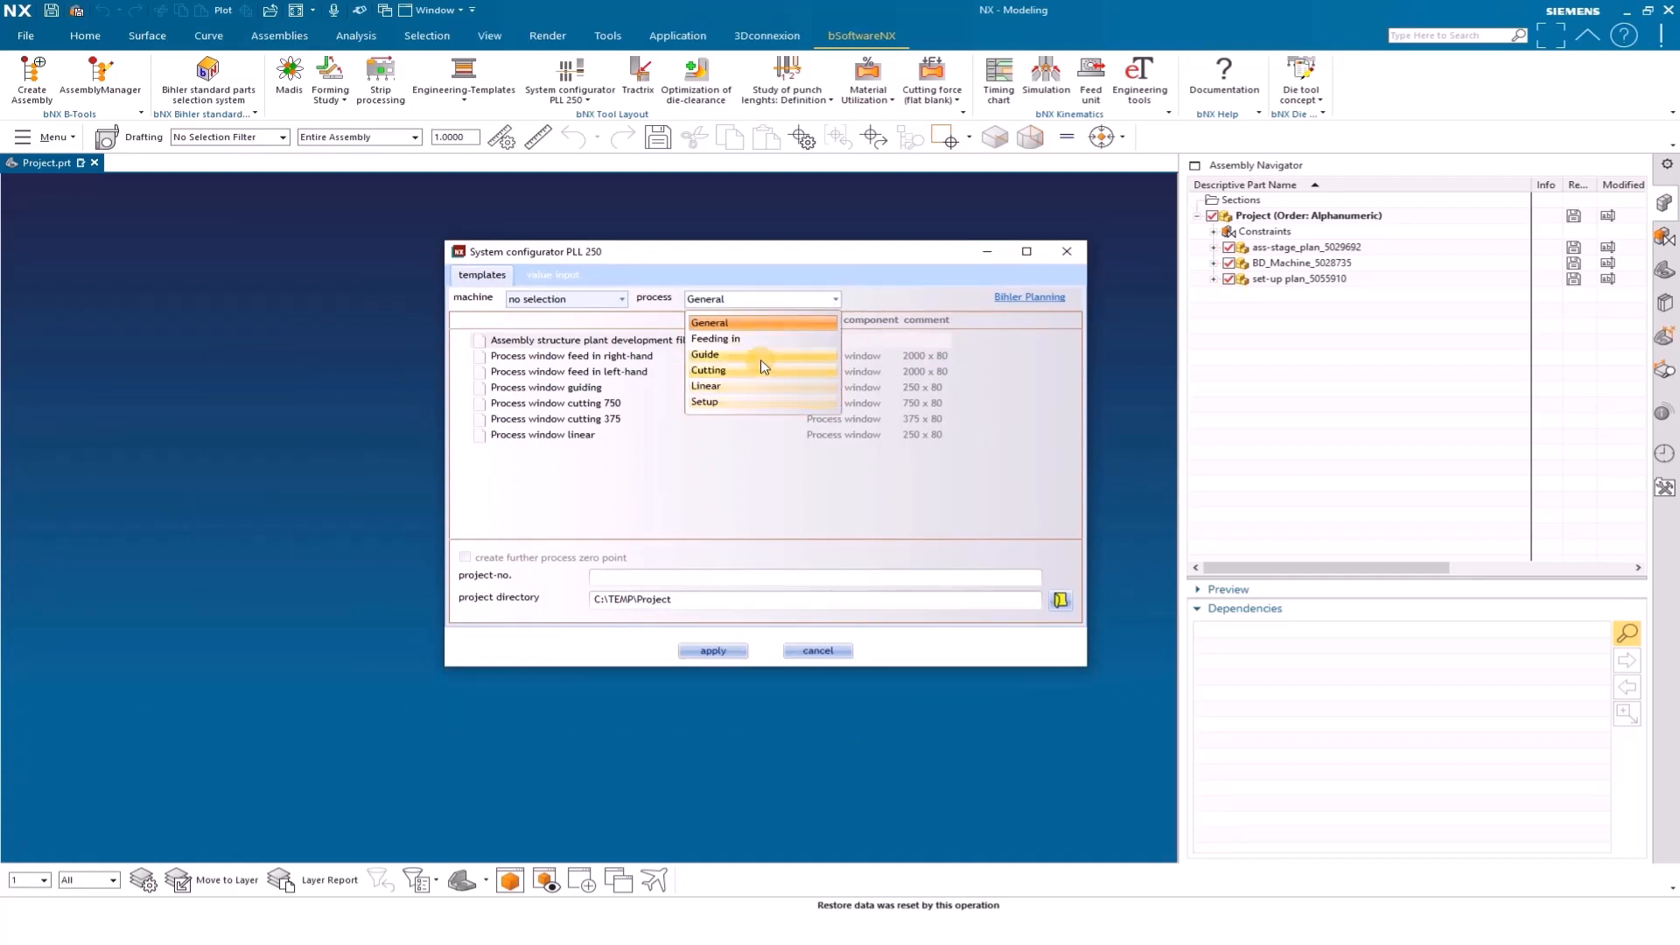
left_click(748, 386)
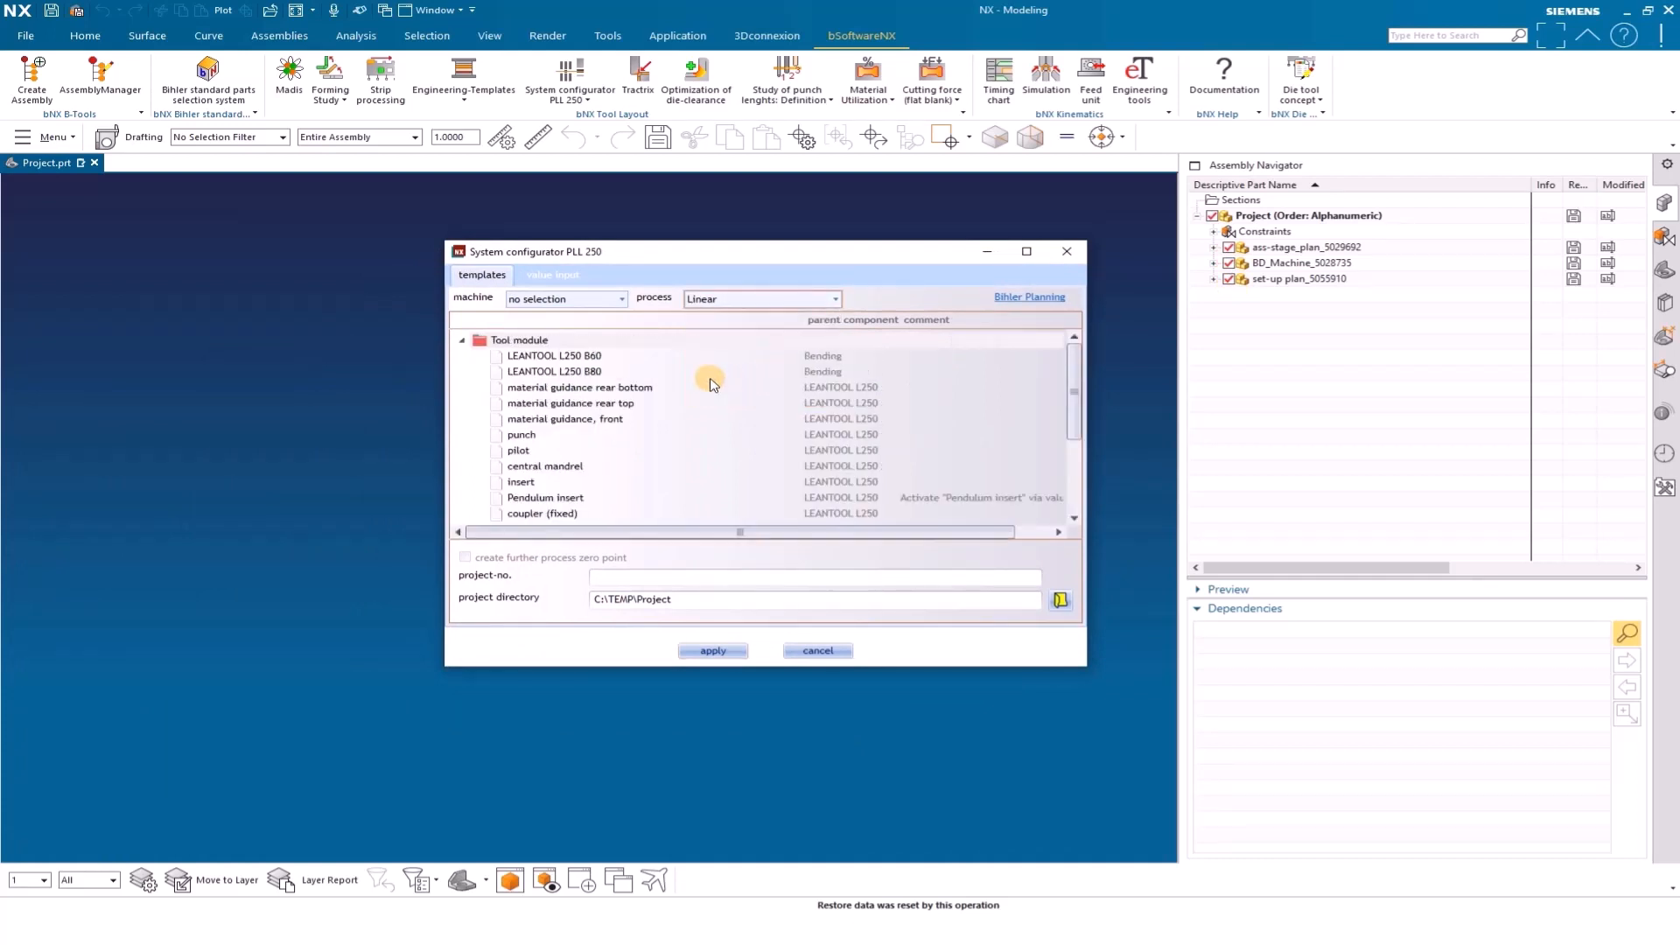
left_click(569, 357)
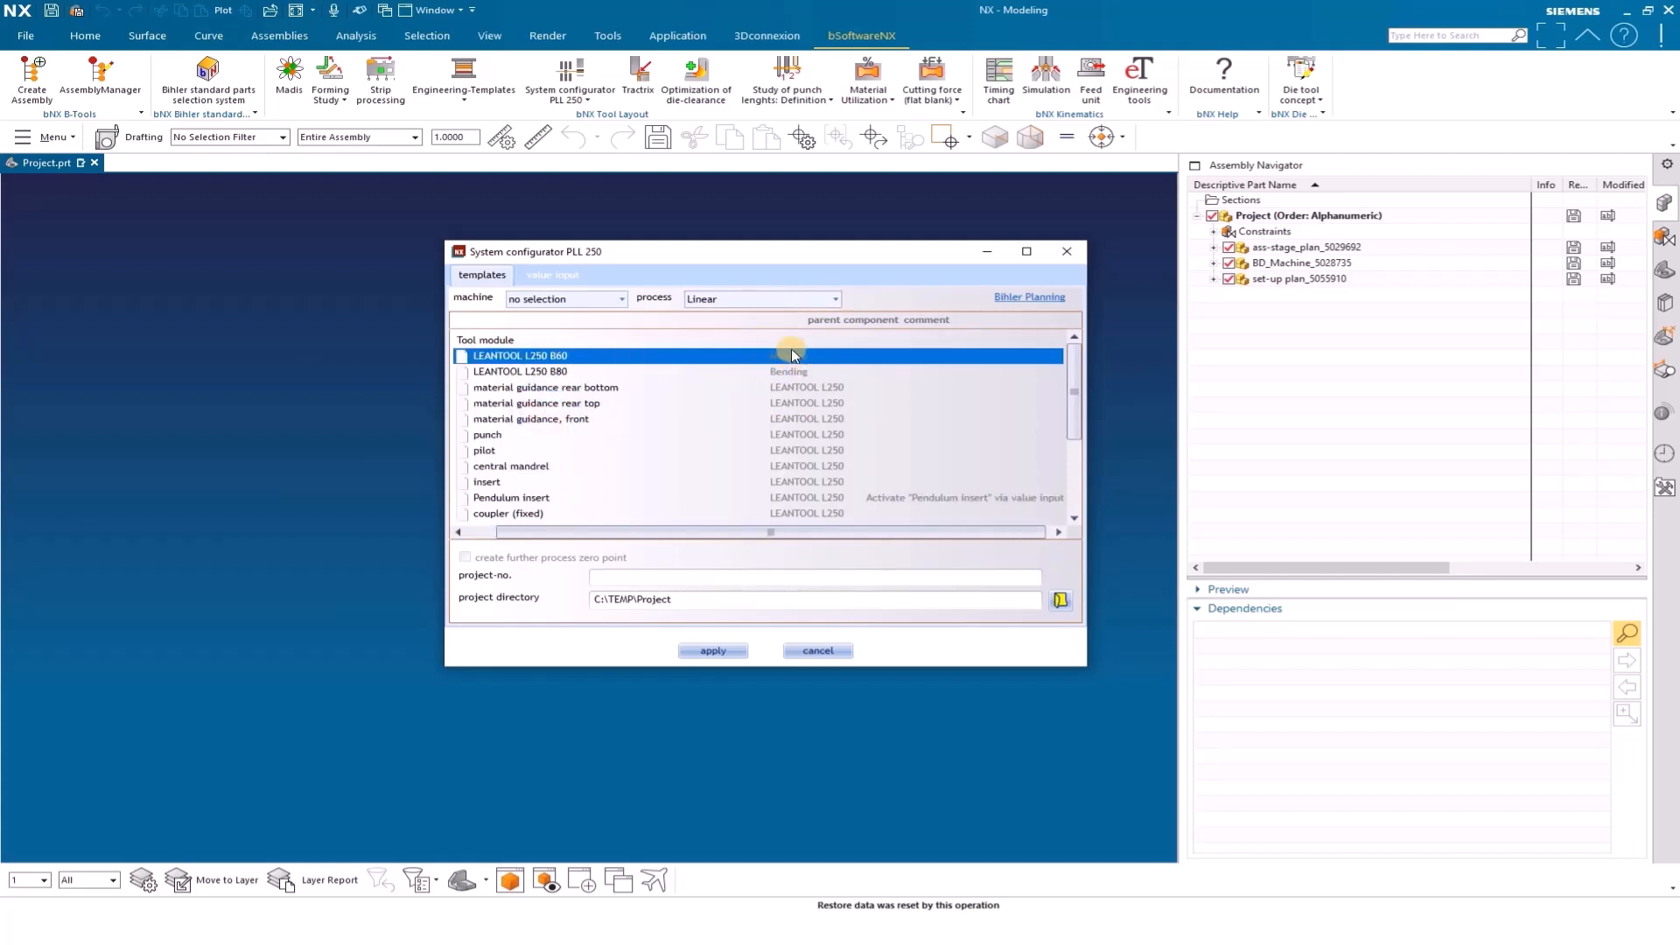
left_click(713, 651)
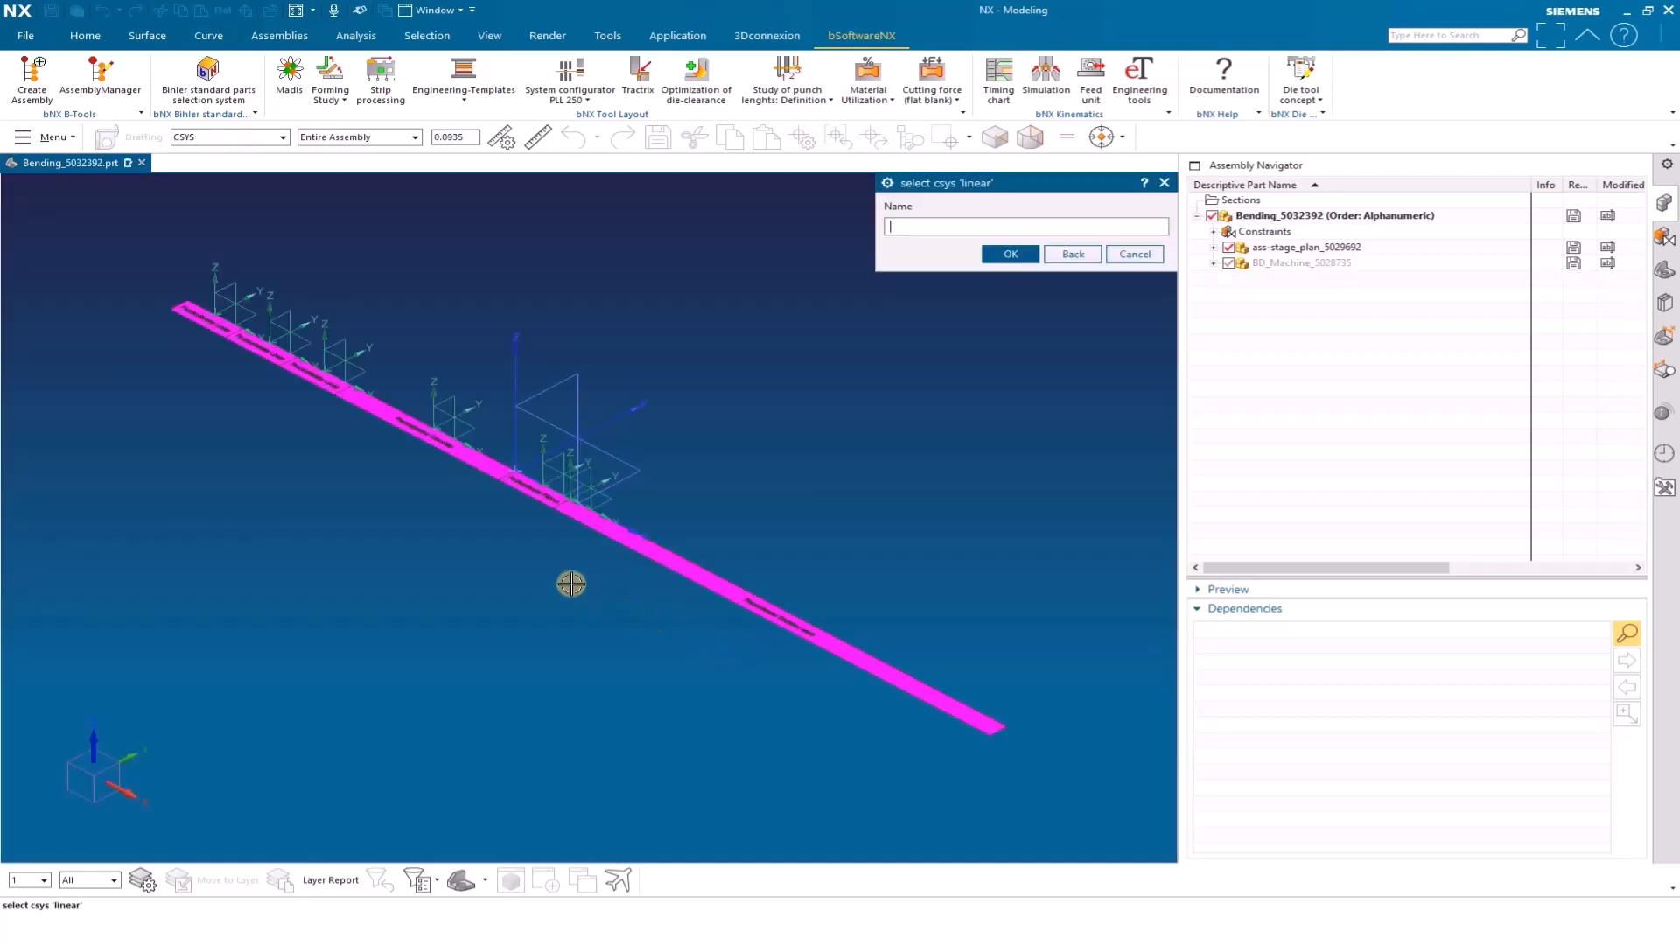
Place the tool module on the LINEAR_01 coordinate system of the process window and accept the file name LEANTOOL L250_01
scroll(162, 280, "up", 4)
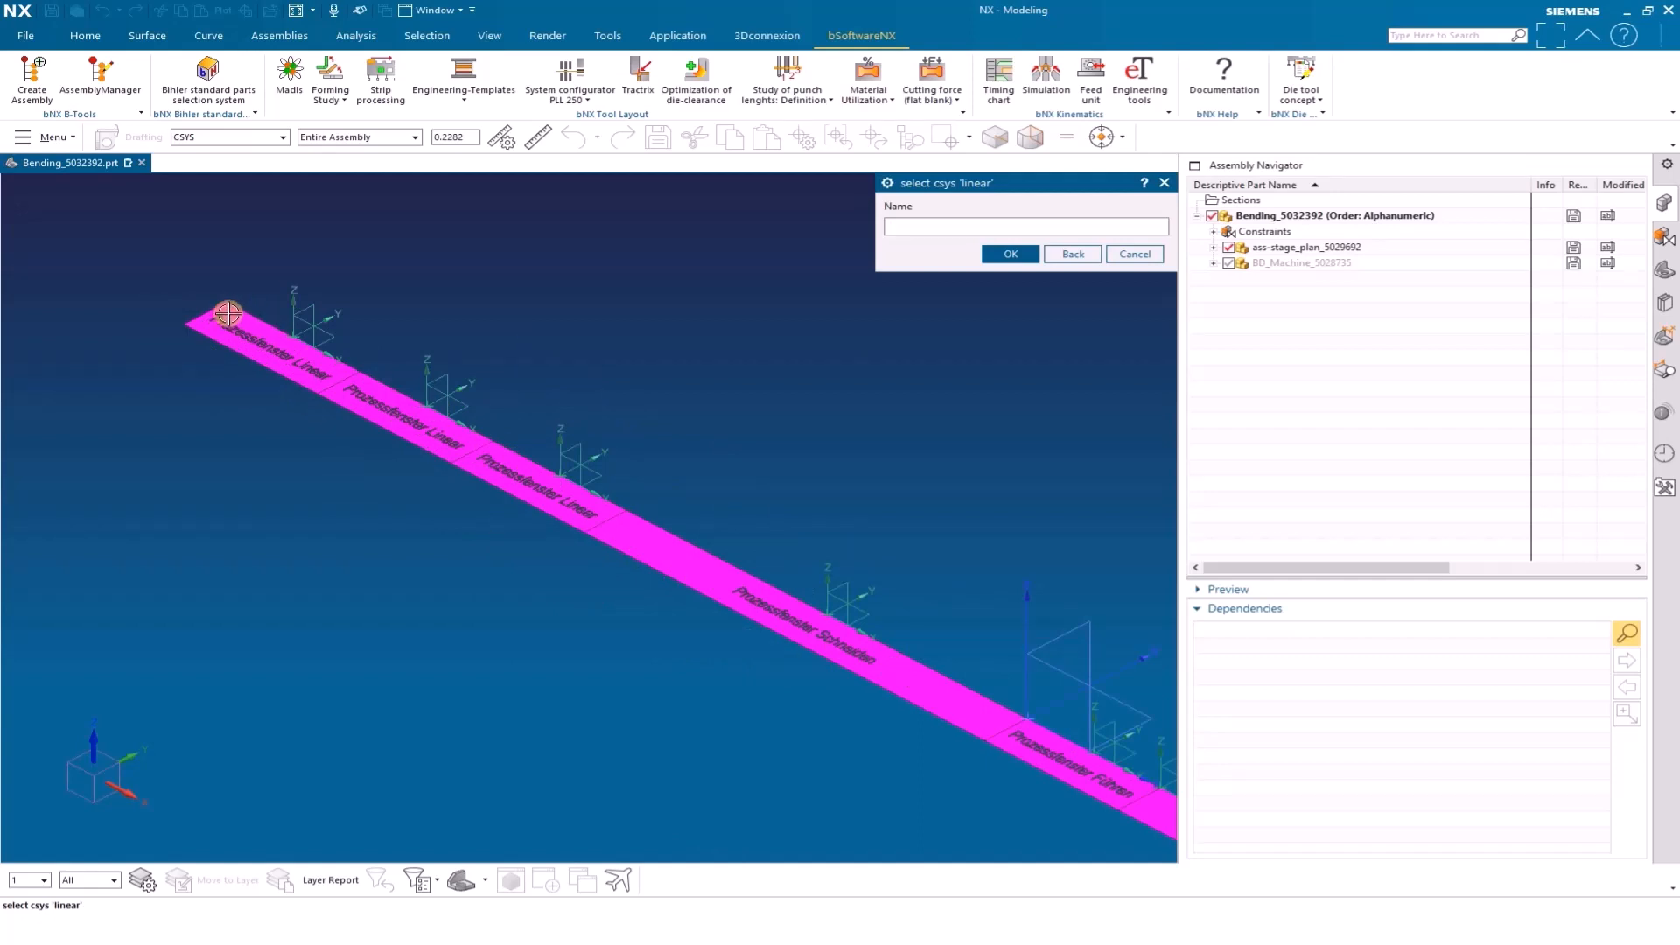
scroll(340, 458, "down", 5)
scroll(464, 547, "up", 1)
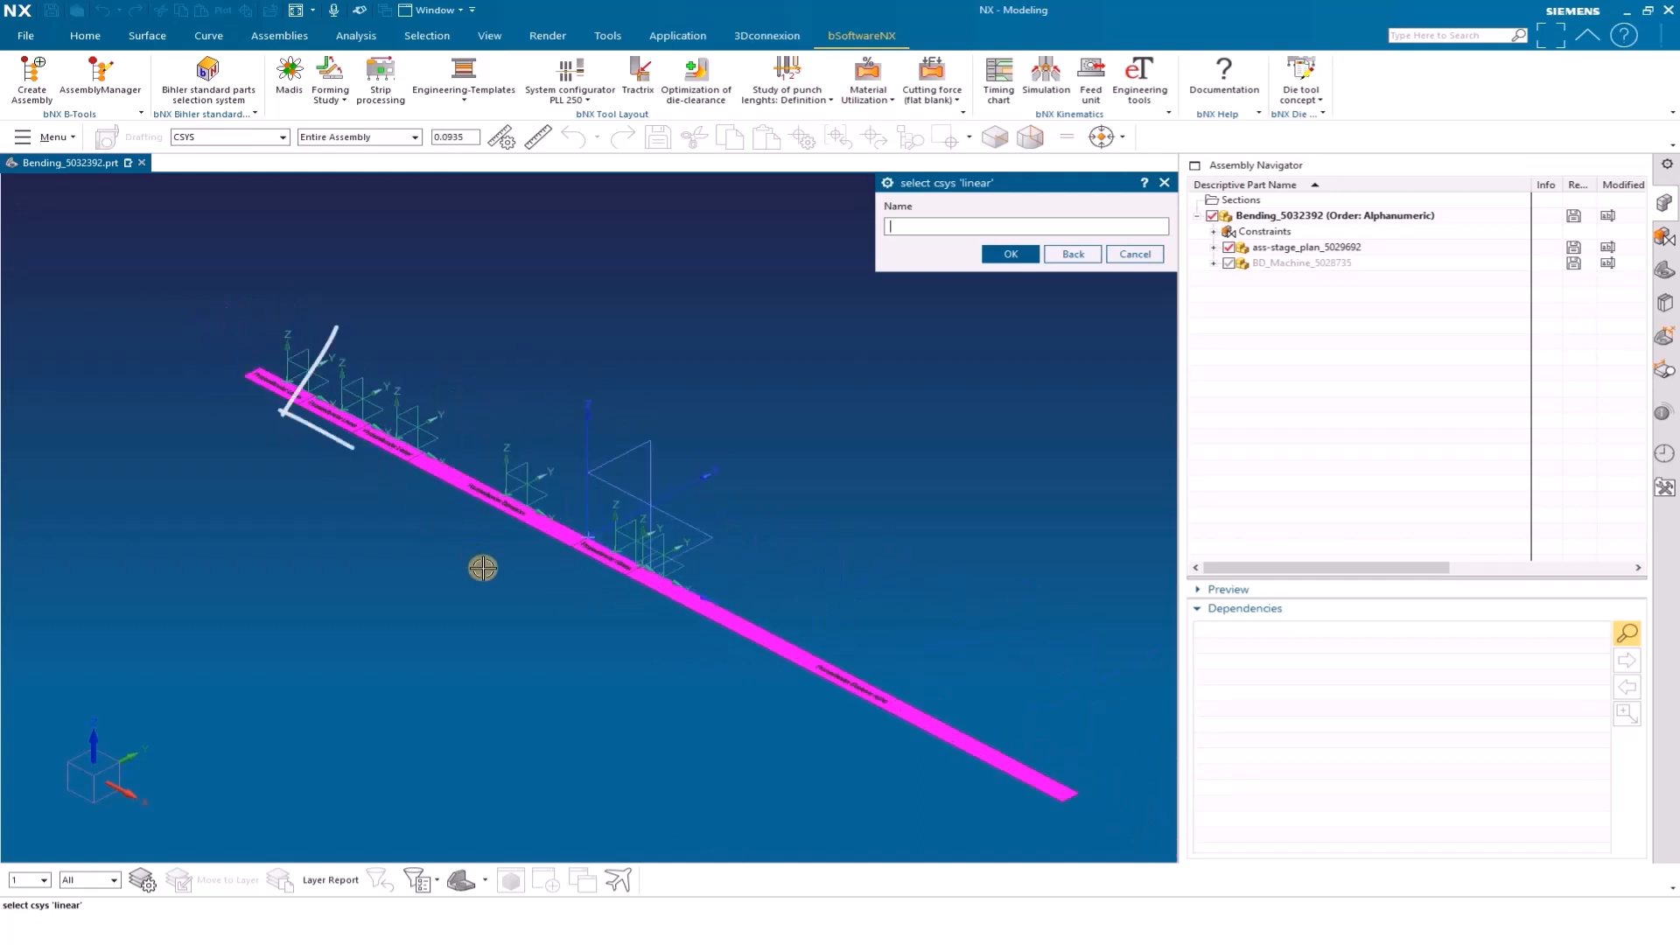
left_click(394, 438)
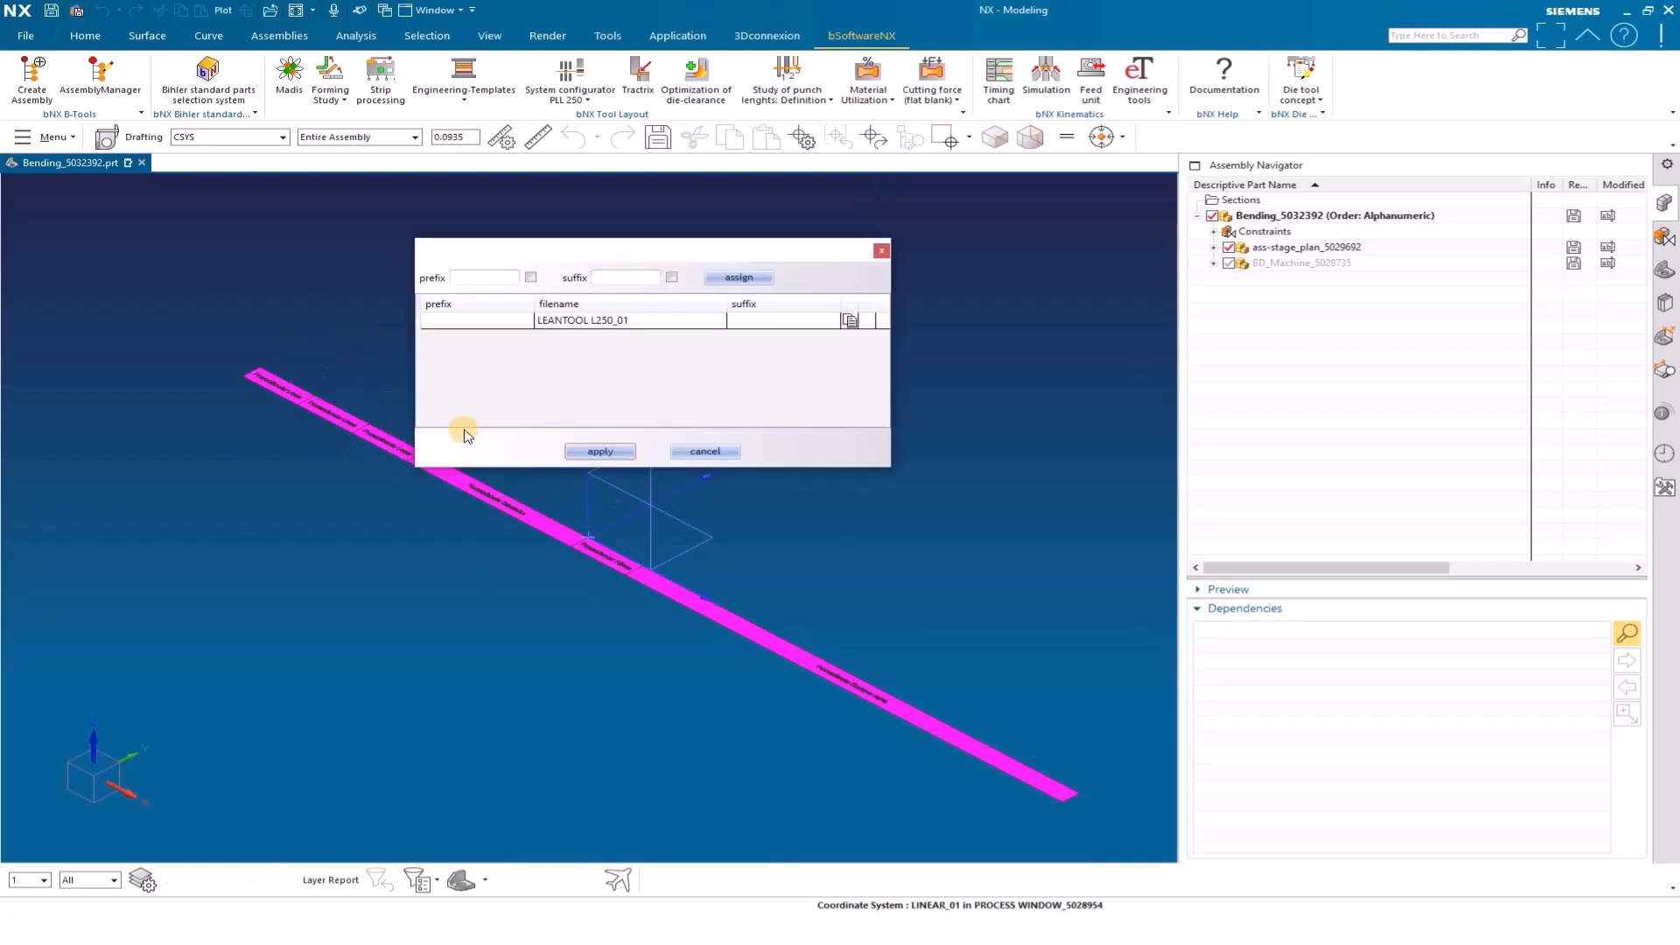
left_click(599, 451)
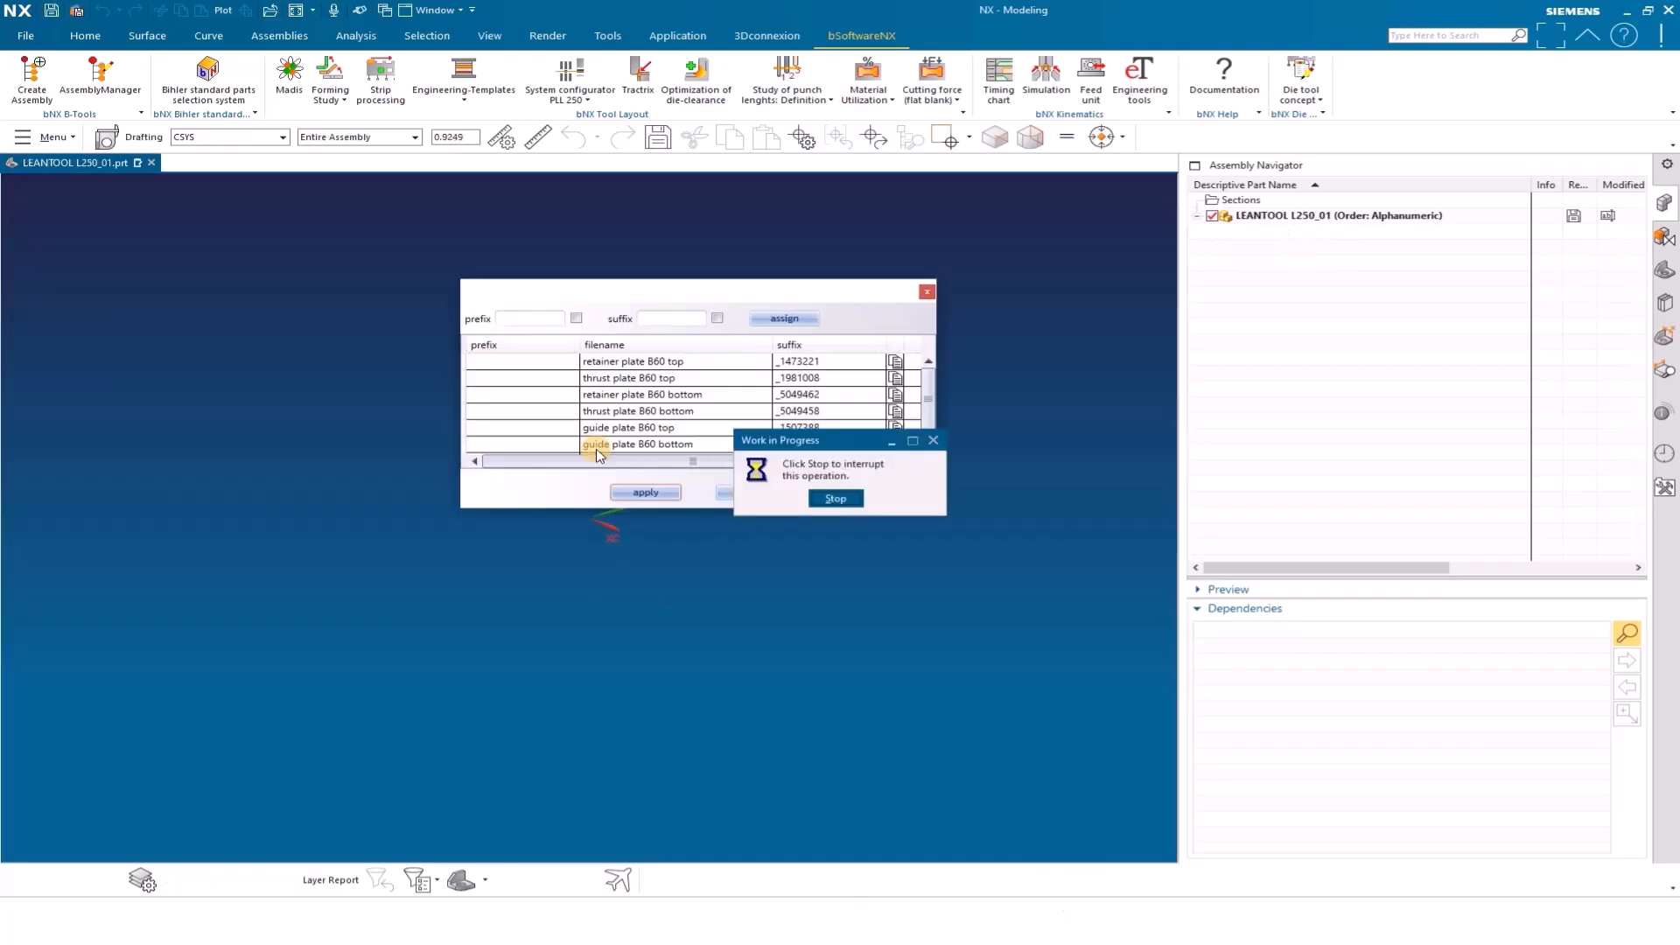
left_click(645, 493)
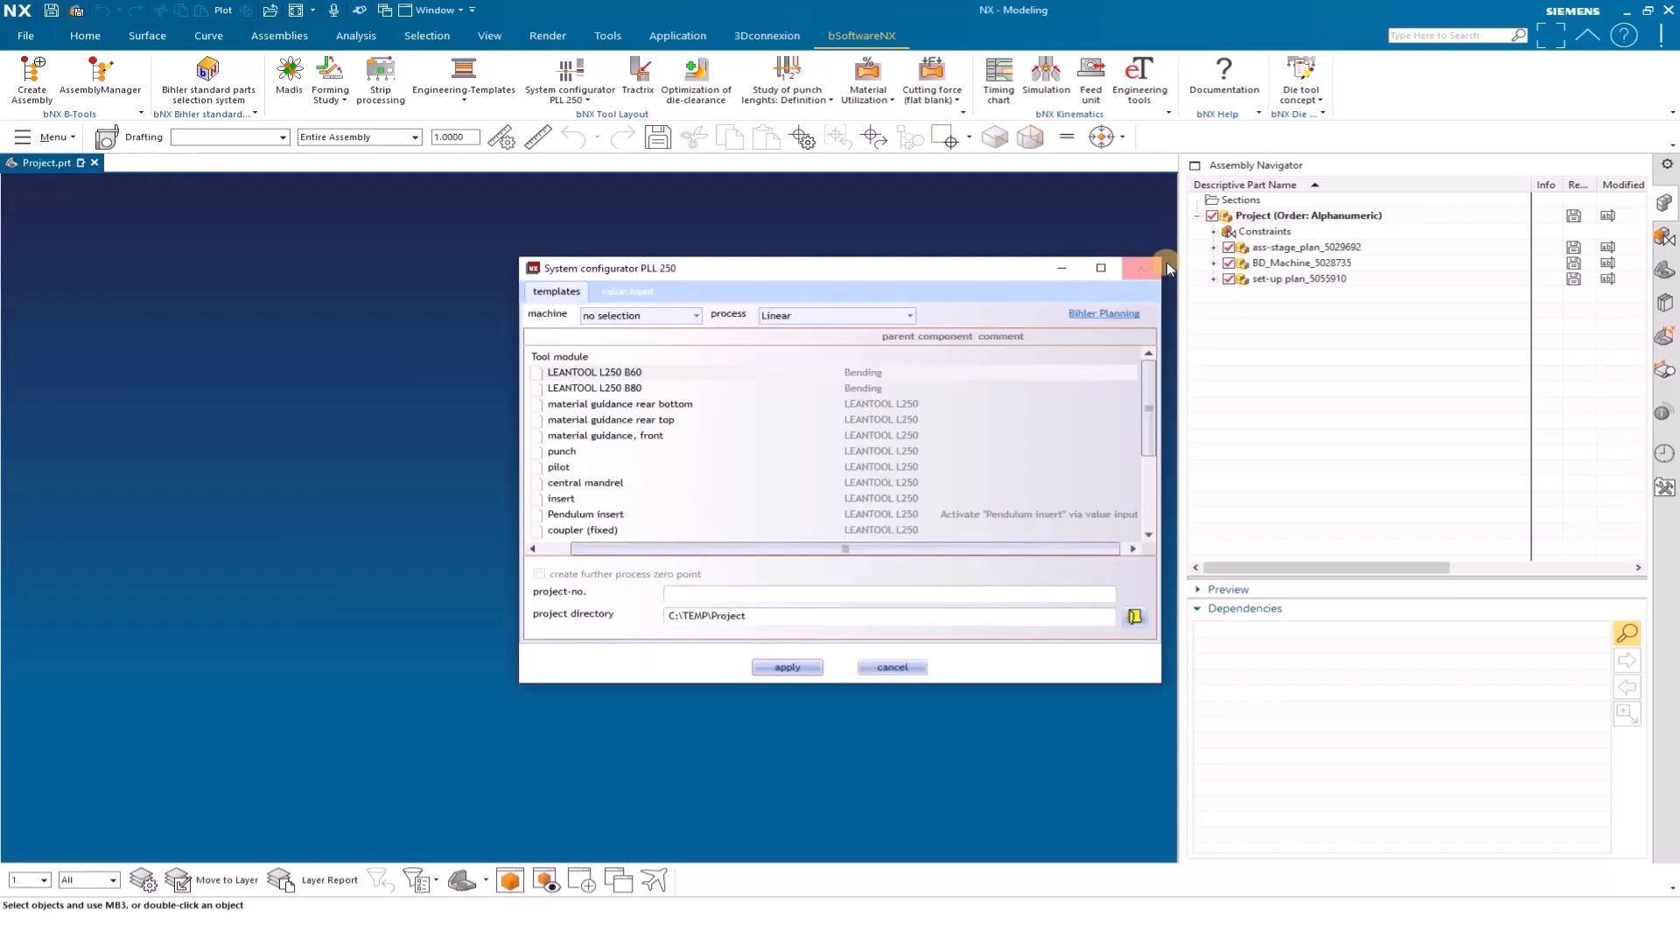
Expand set-up plan_5055910 and its tooling_5028314 subassembly, and open the Bending_5032392 component in its own window
left_click_drag(982, 276, 489, 431)
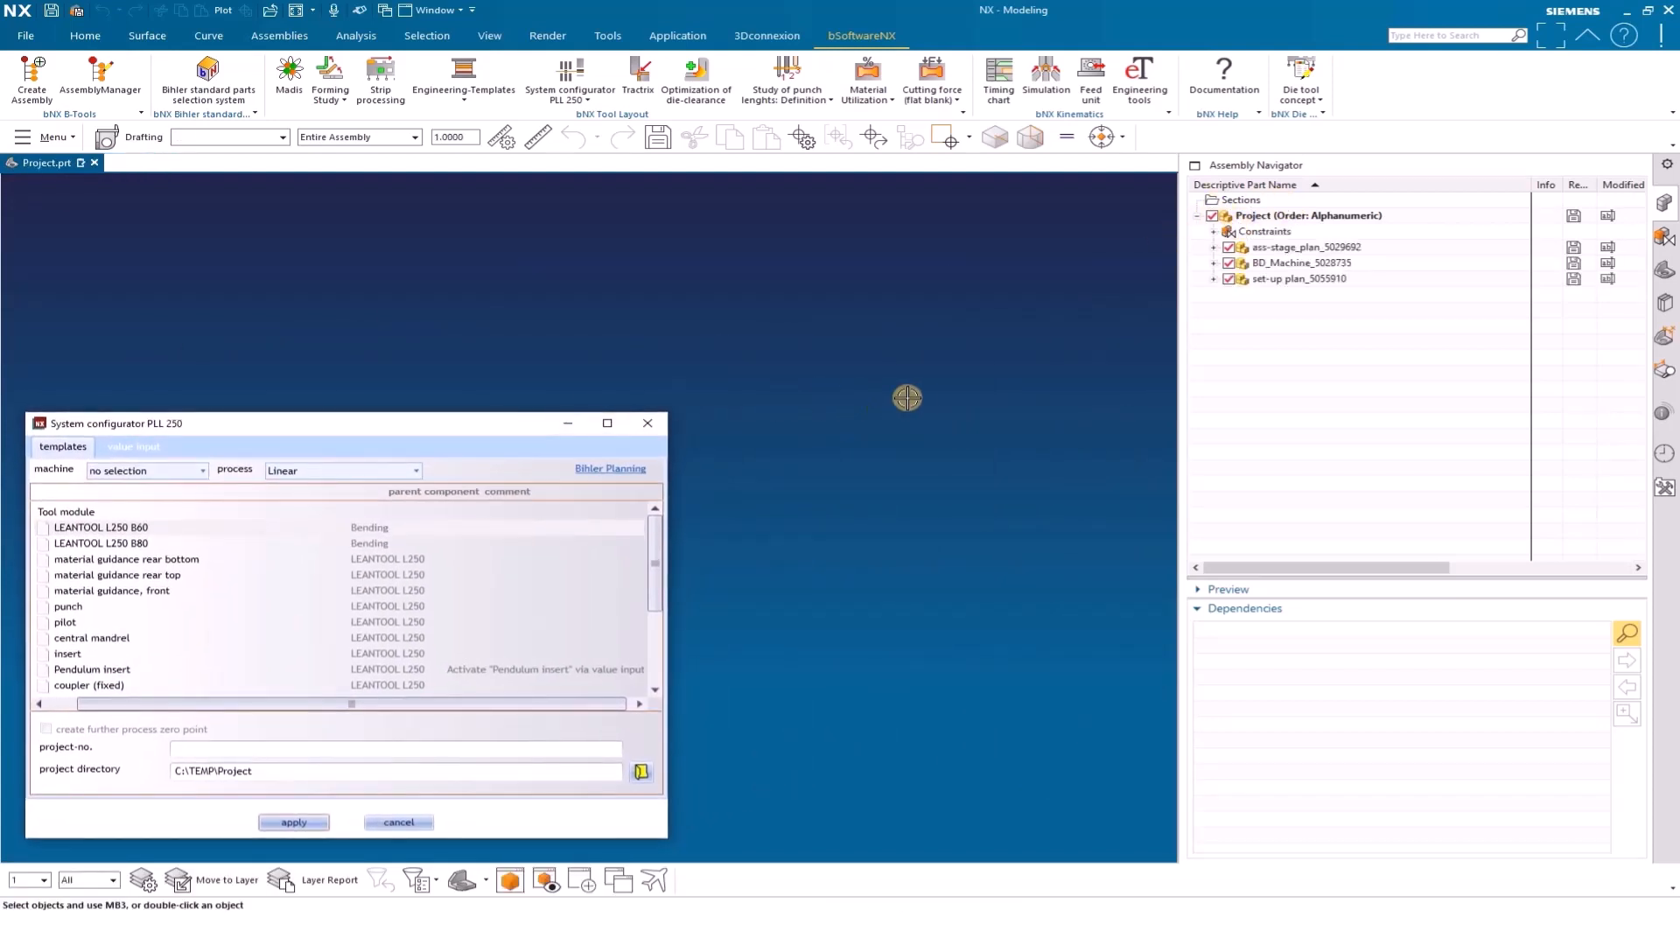
right_click(925, 399)
left_click(967, 401)
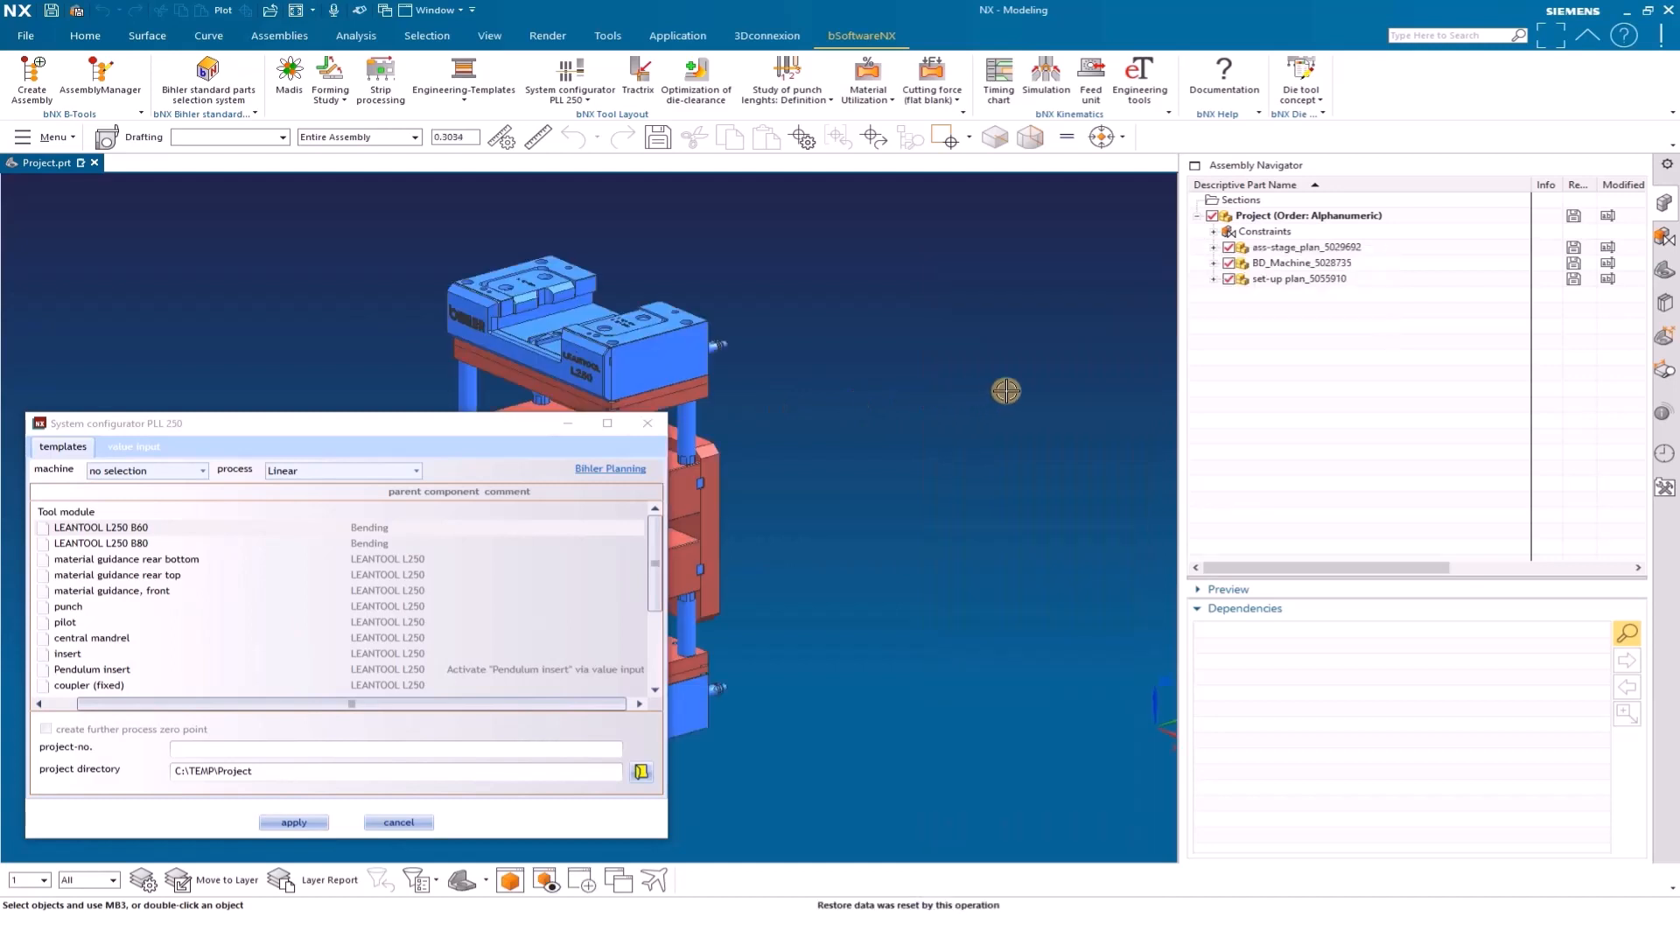
scroll(1042, 424, "up", 1)
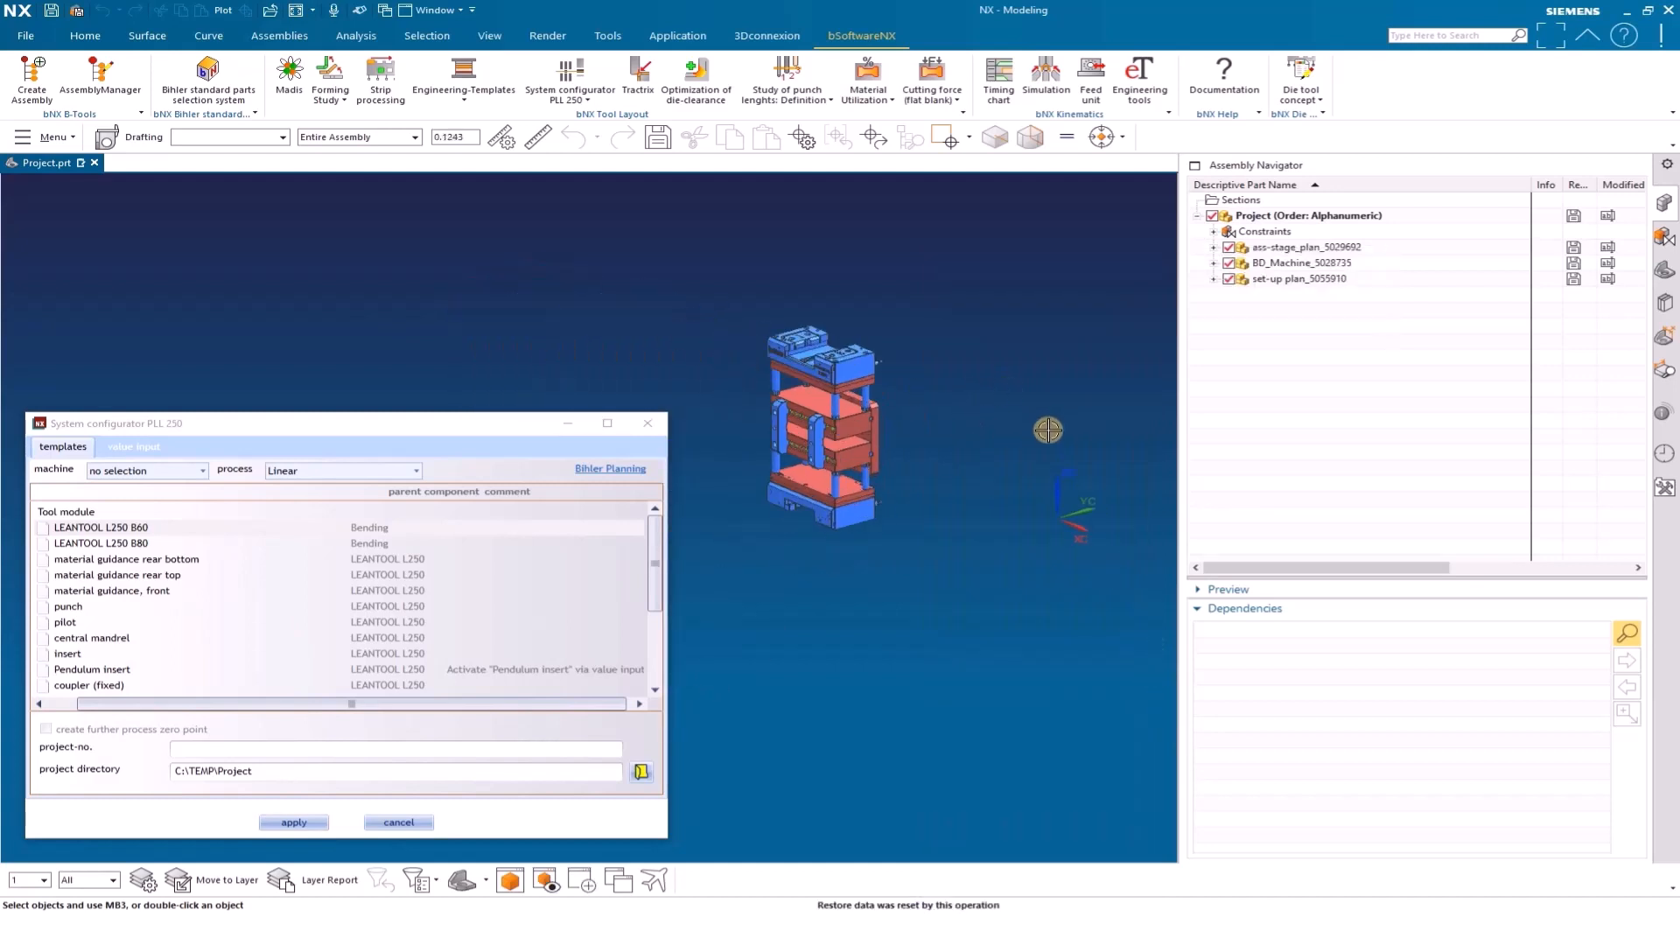
left_click(1214, 279)
left_click(1231, 388)
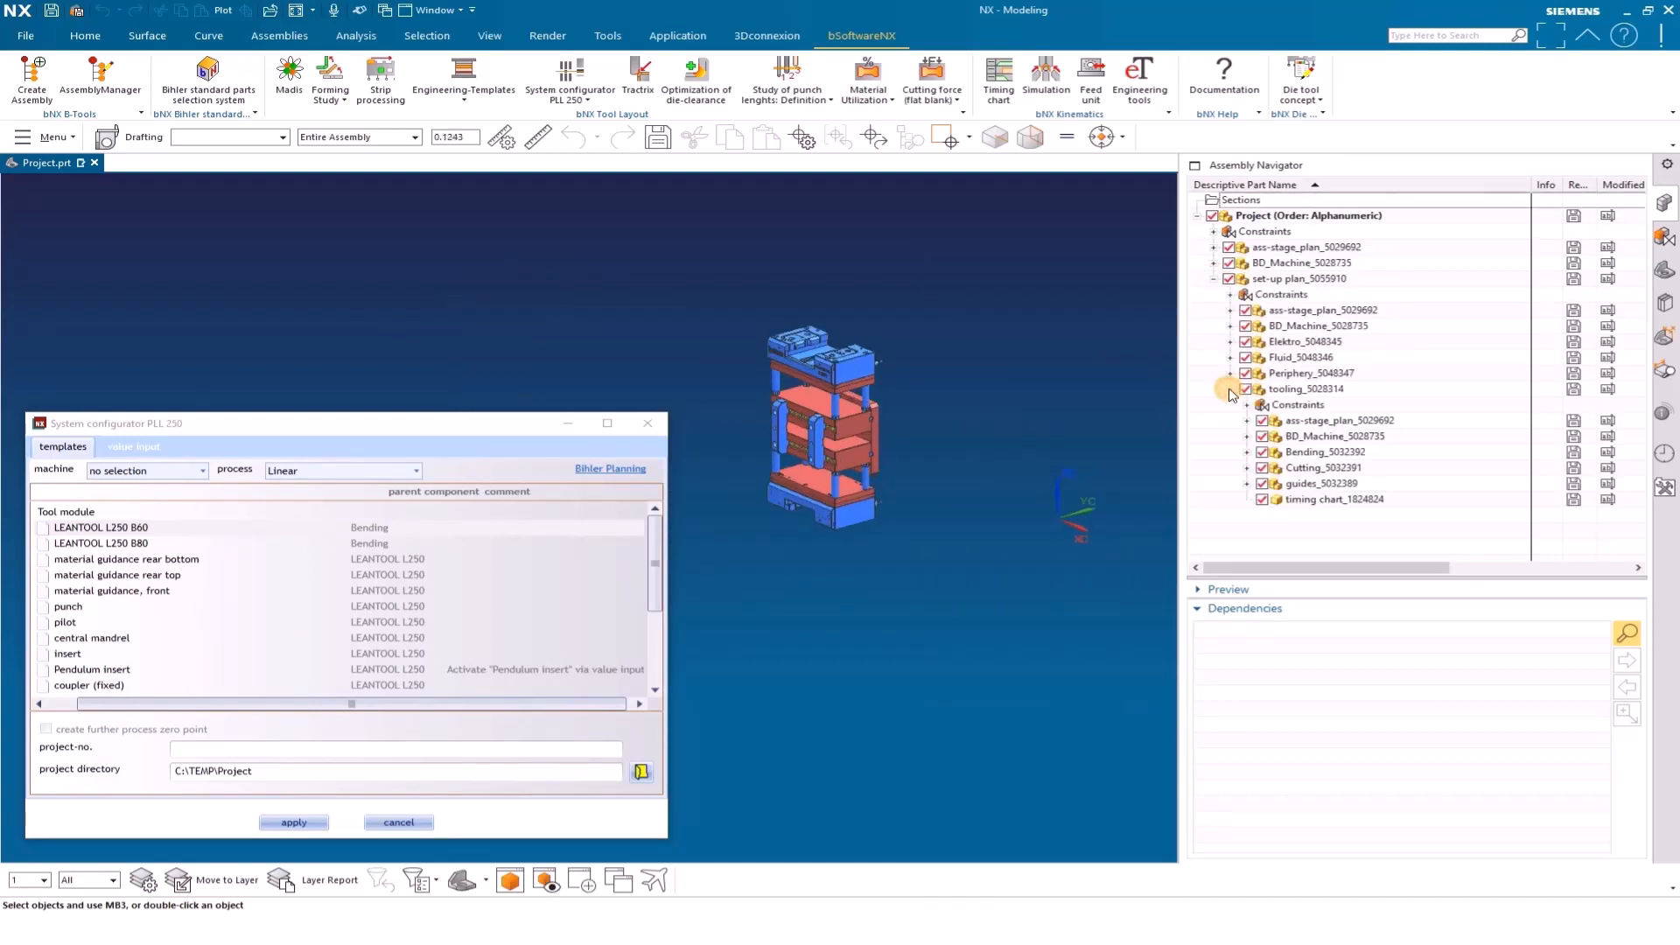
left_click(1247, 452)
right_click(1308, 452)
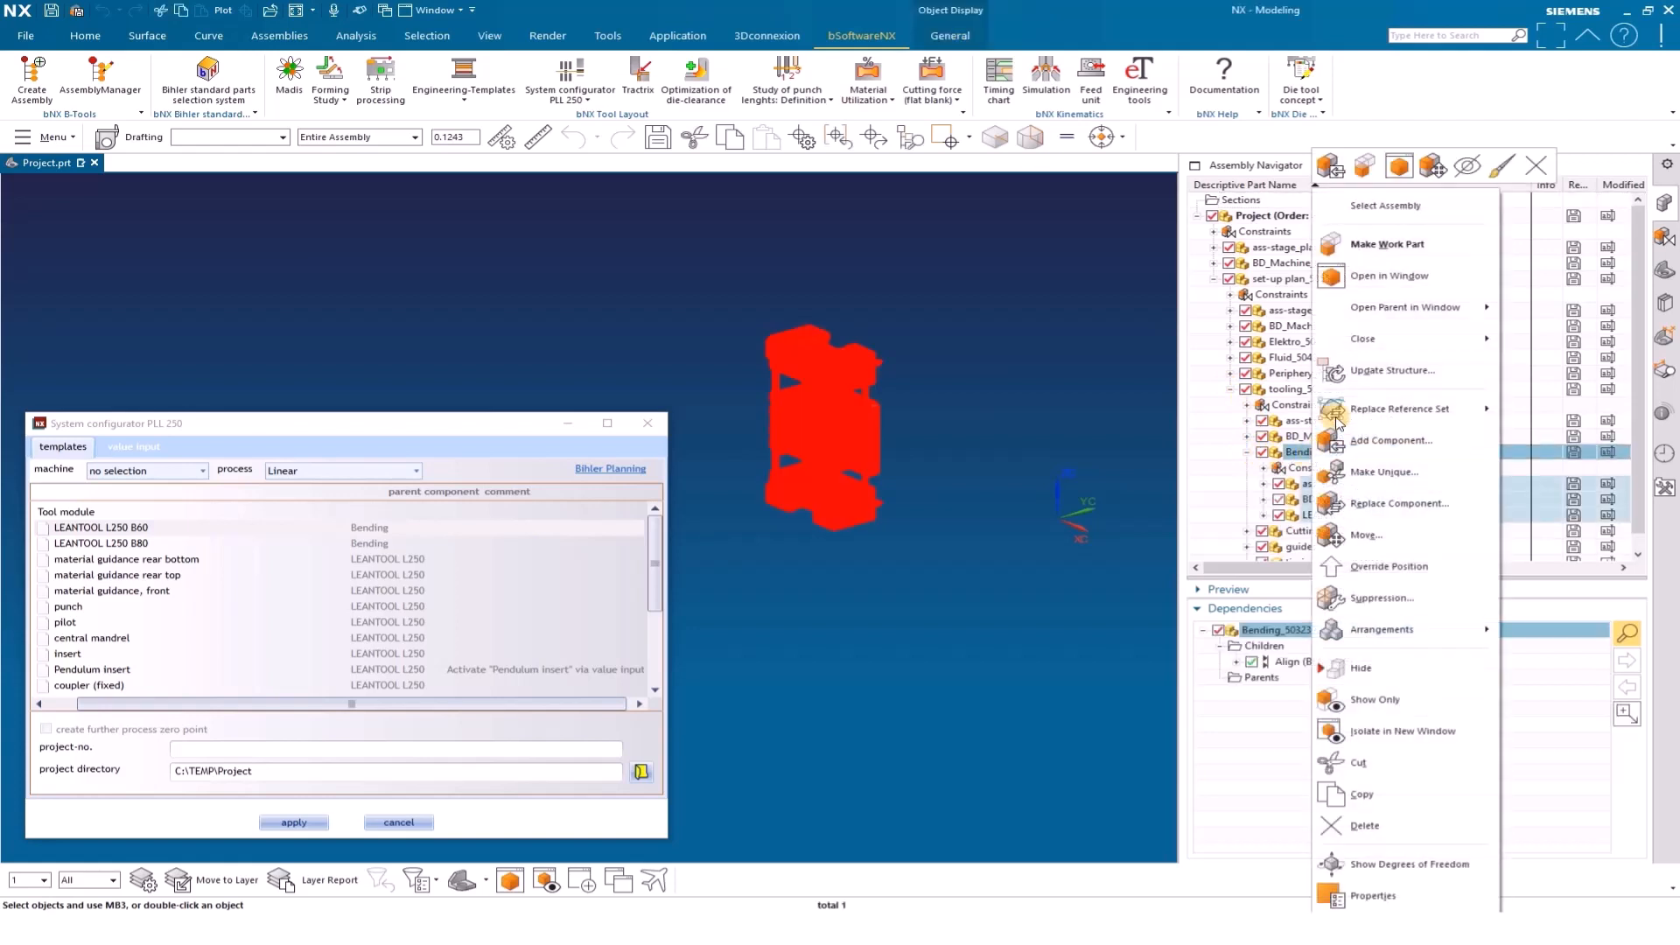
left_click(1365, 277)
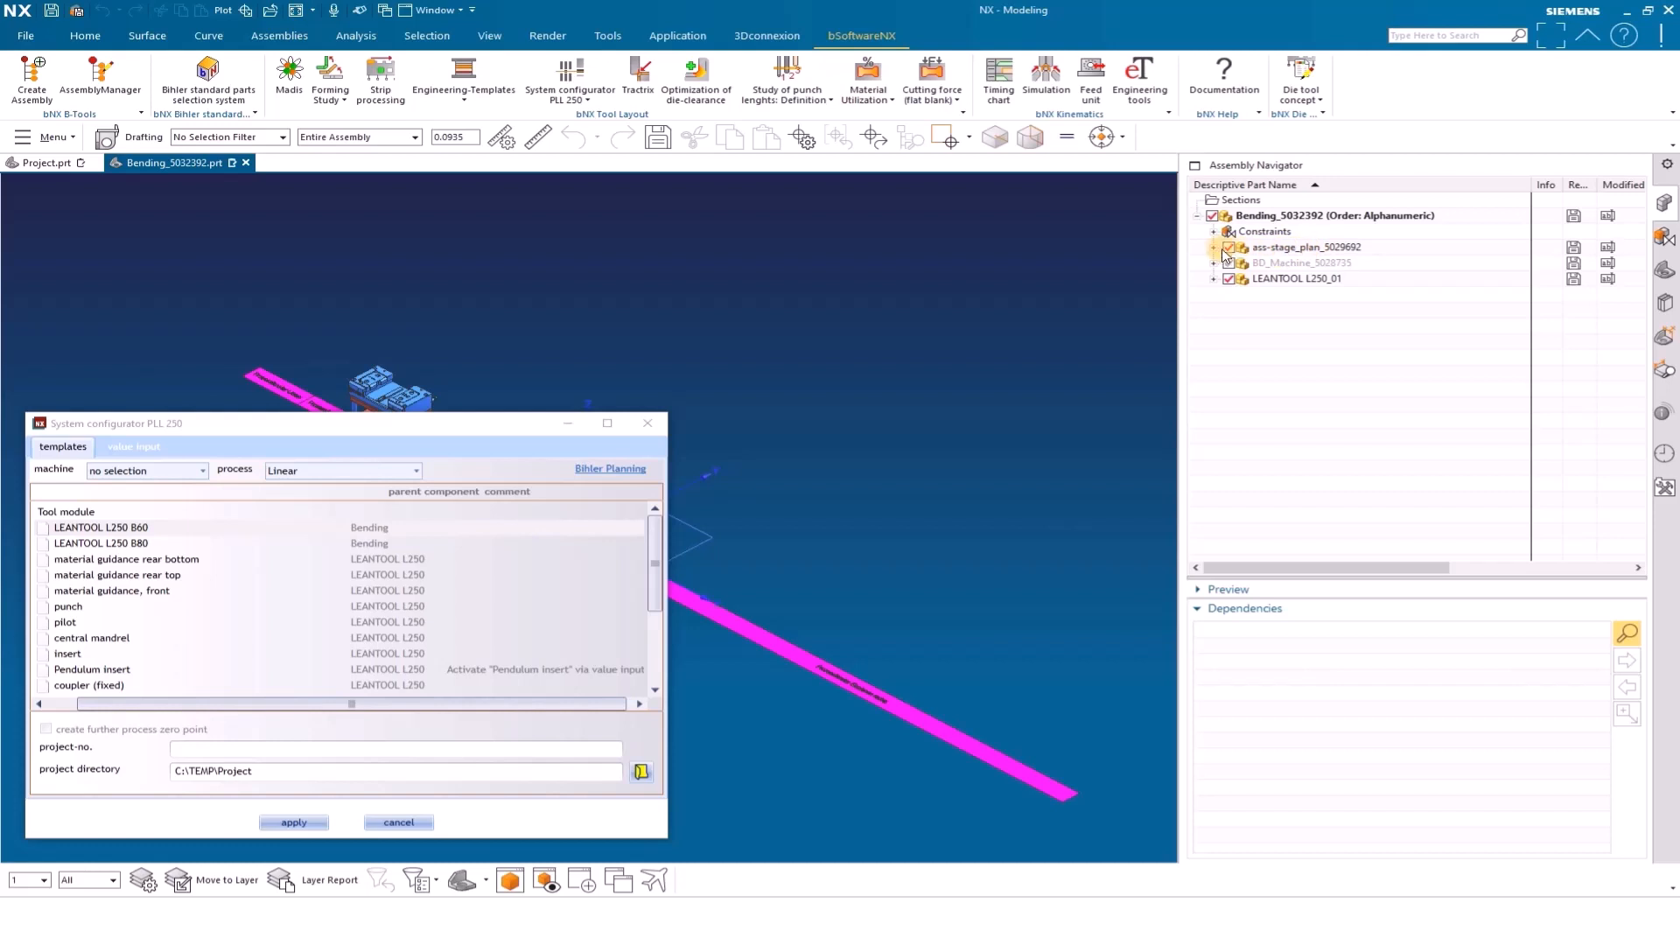
Open ass-stage_plan_5029692 from the Bending assembly in its own window and move the configurator dialog clear of the model
left_click(1213, 248)
left_click(1286, 247)
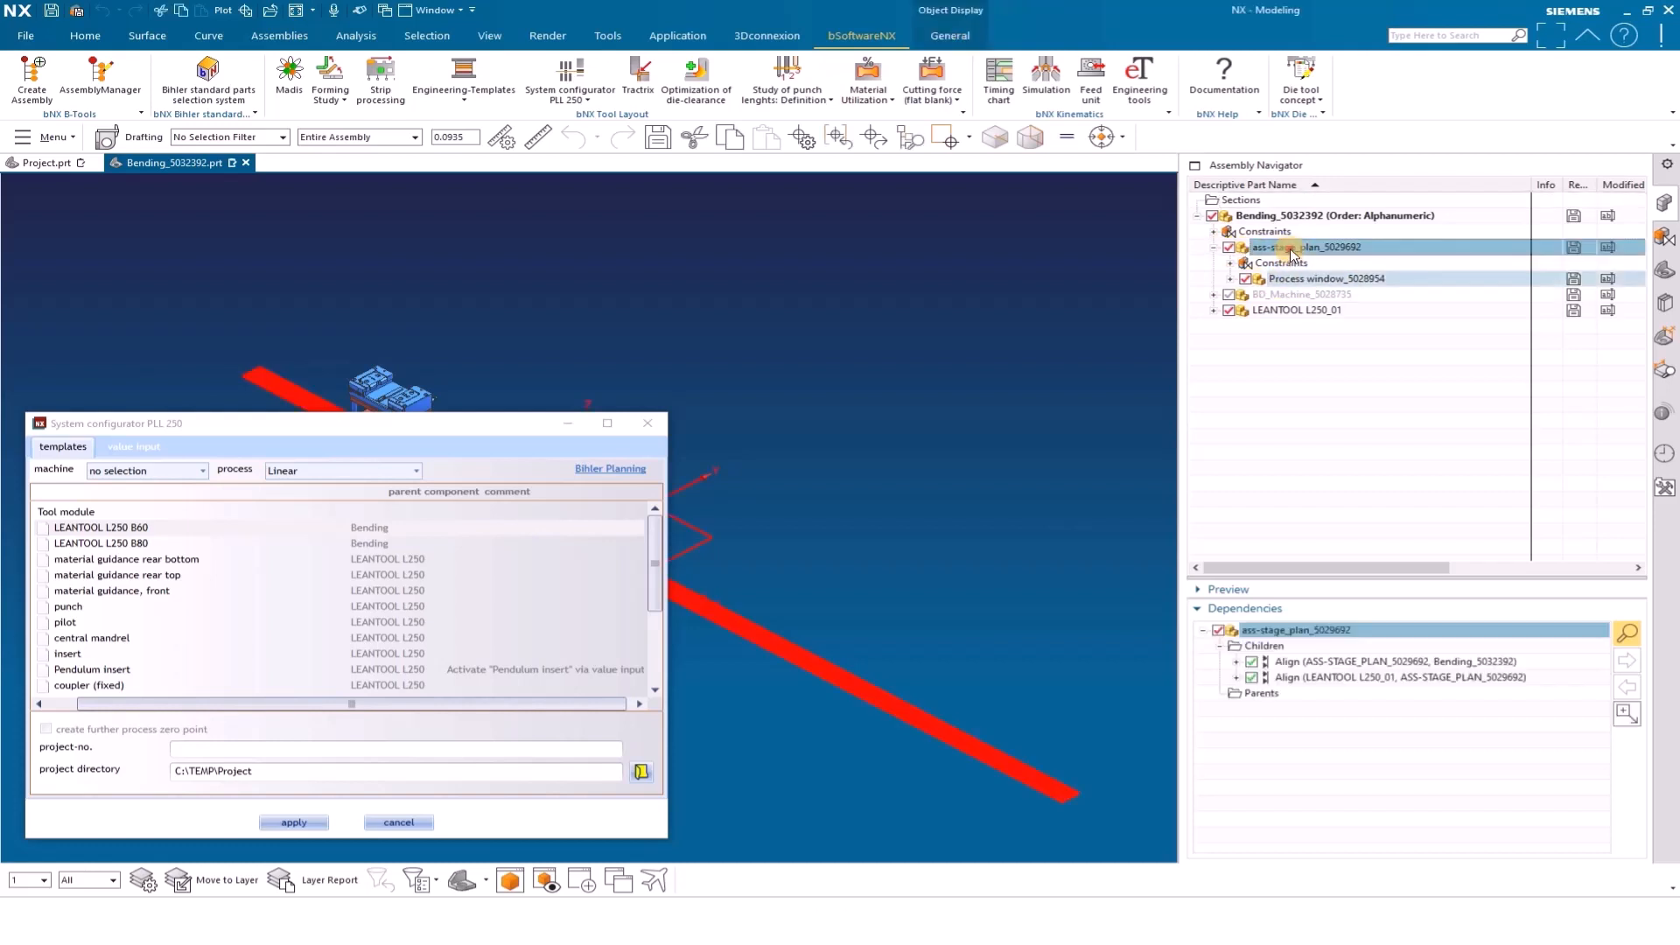
right_click(1289, 248)
left_click(1367, 310)
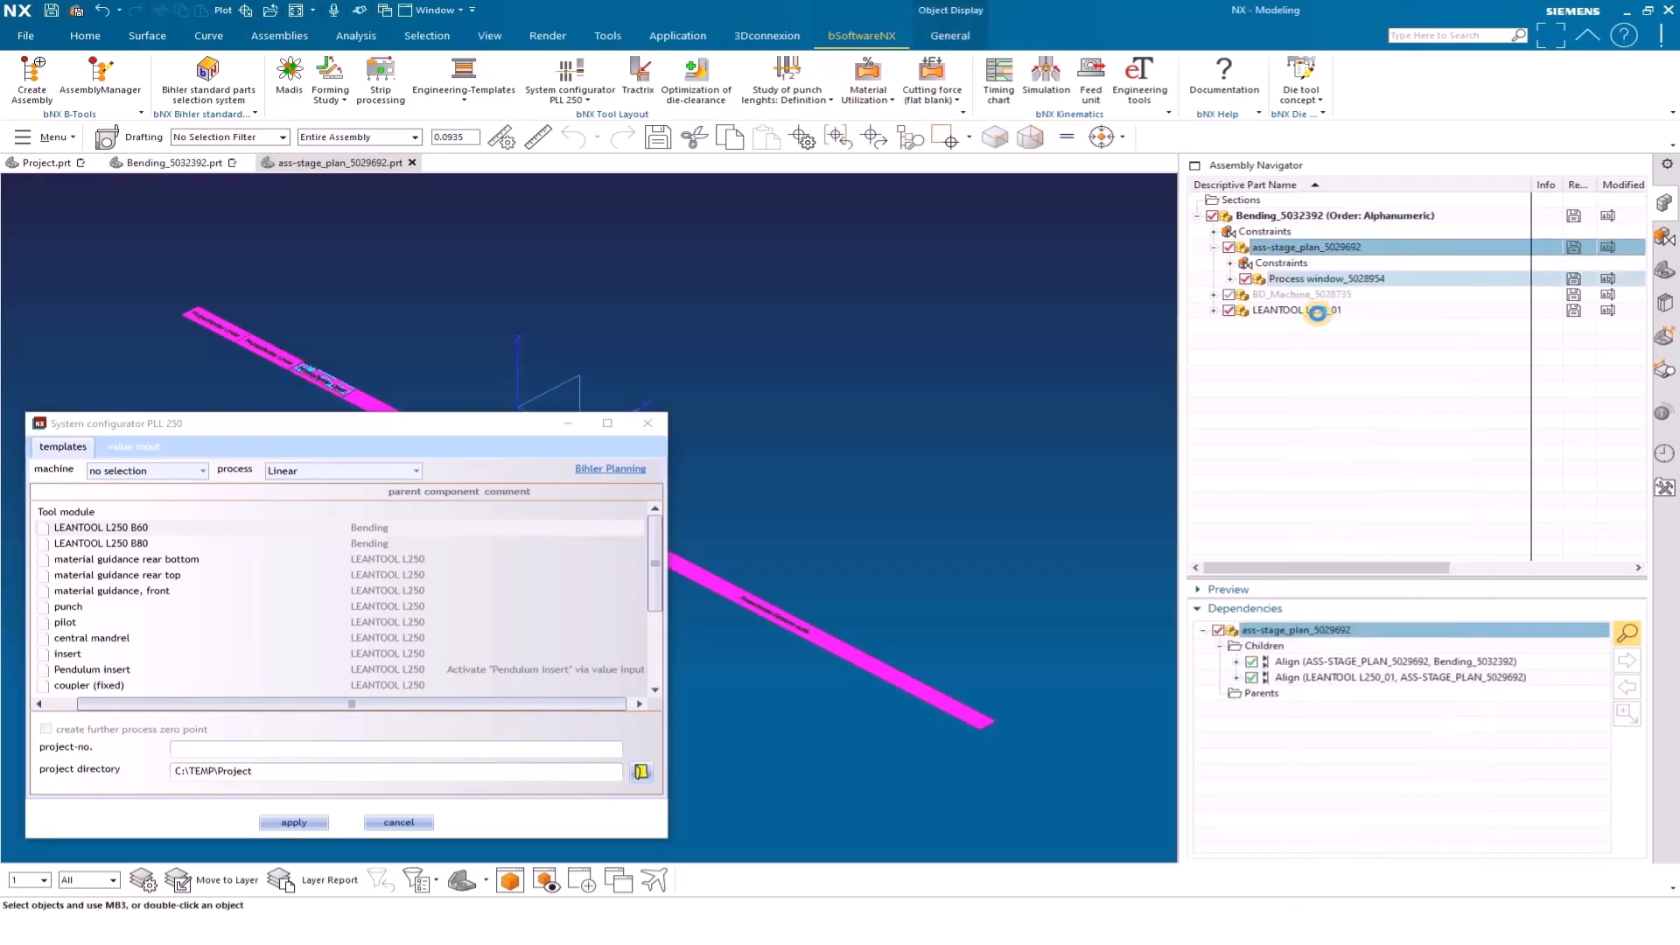
left_click_drag(494, 428, 1459, 435)
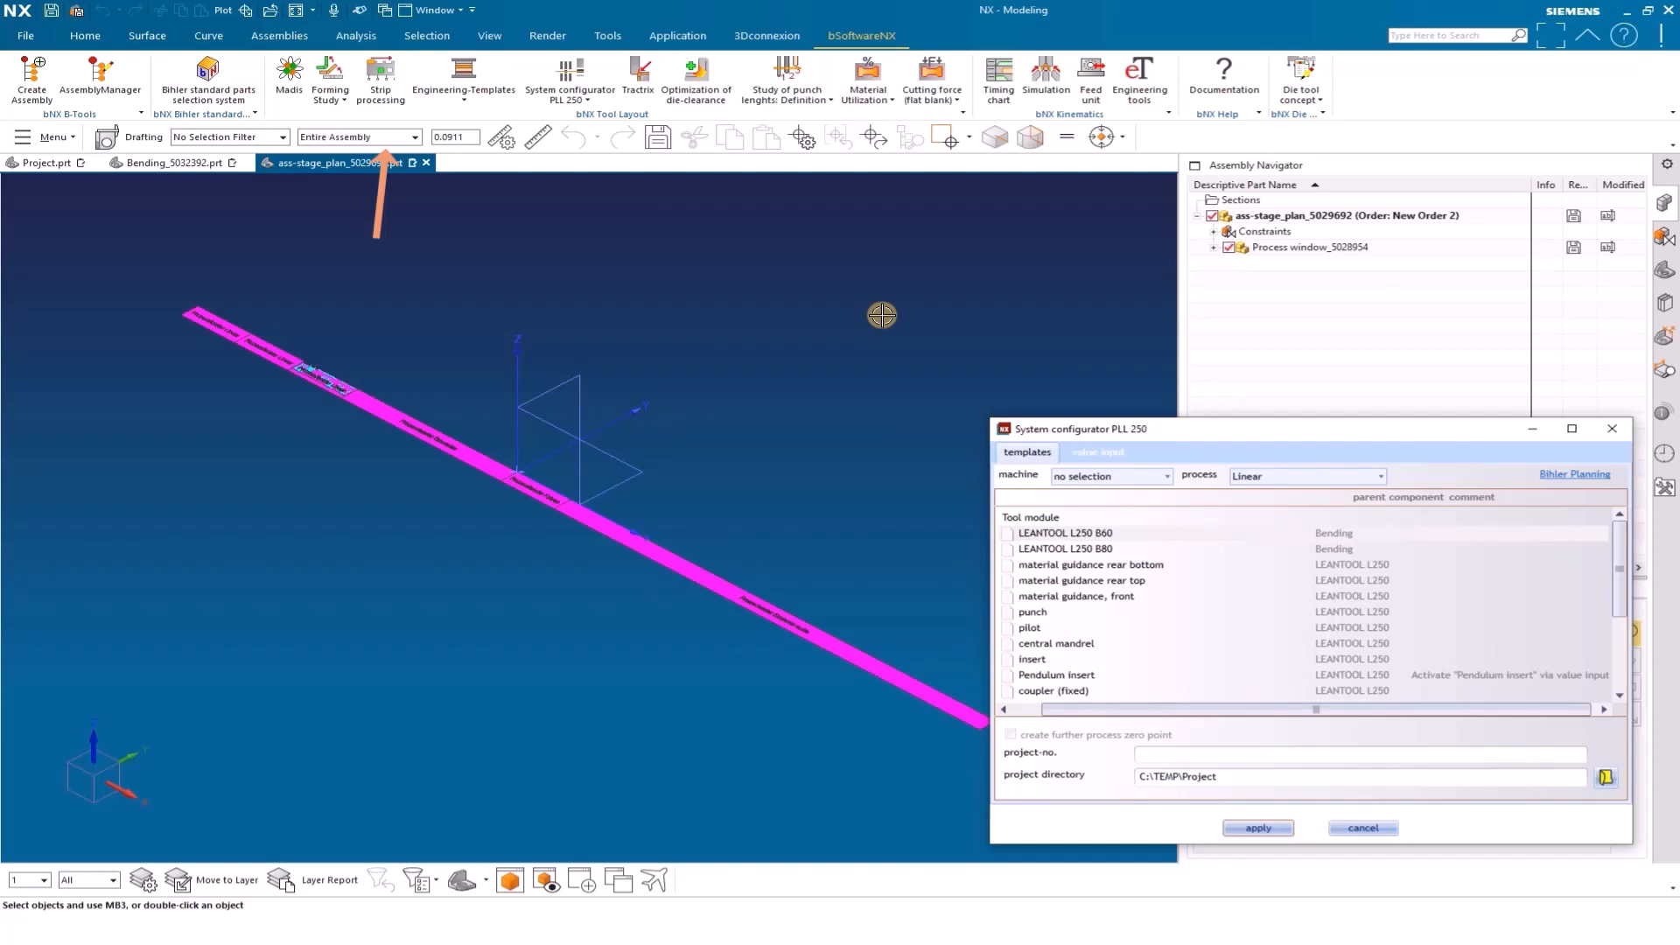
Add the stage plan part _Stadienplan_8564_1464419_P01_000_04 as a component and place it beside the process window at about X 20, Y -538, Z -8.5 mm
left_click(280, 39)
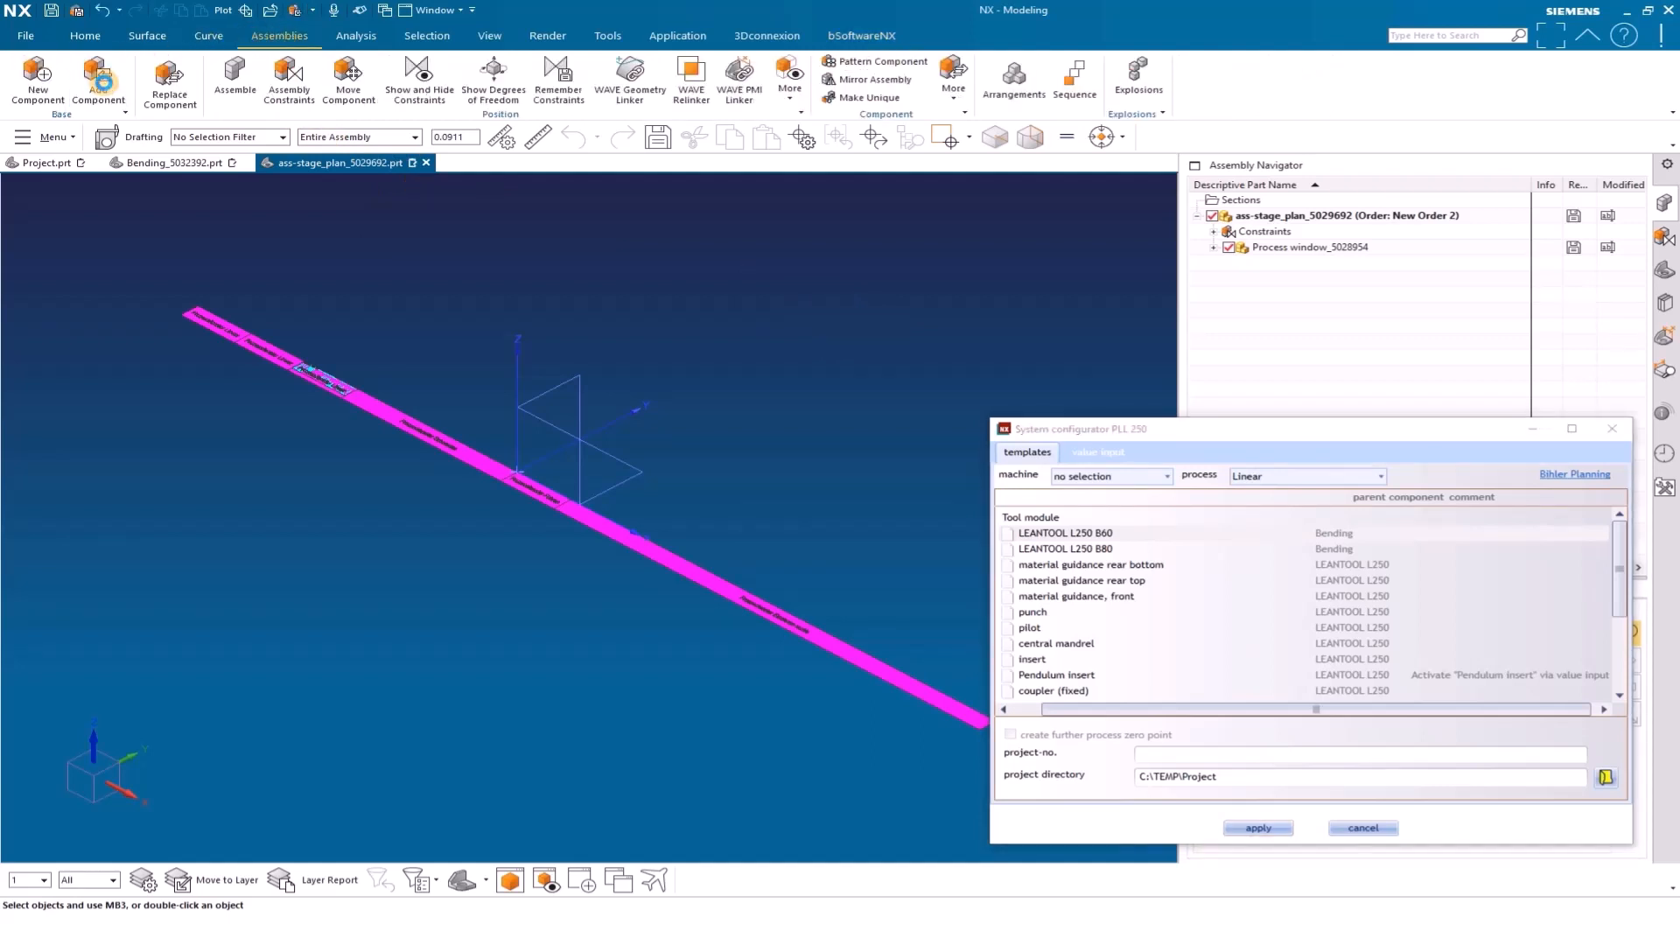
left_click(102, 83)
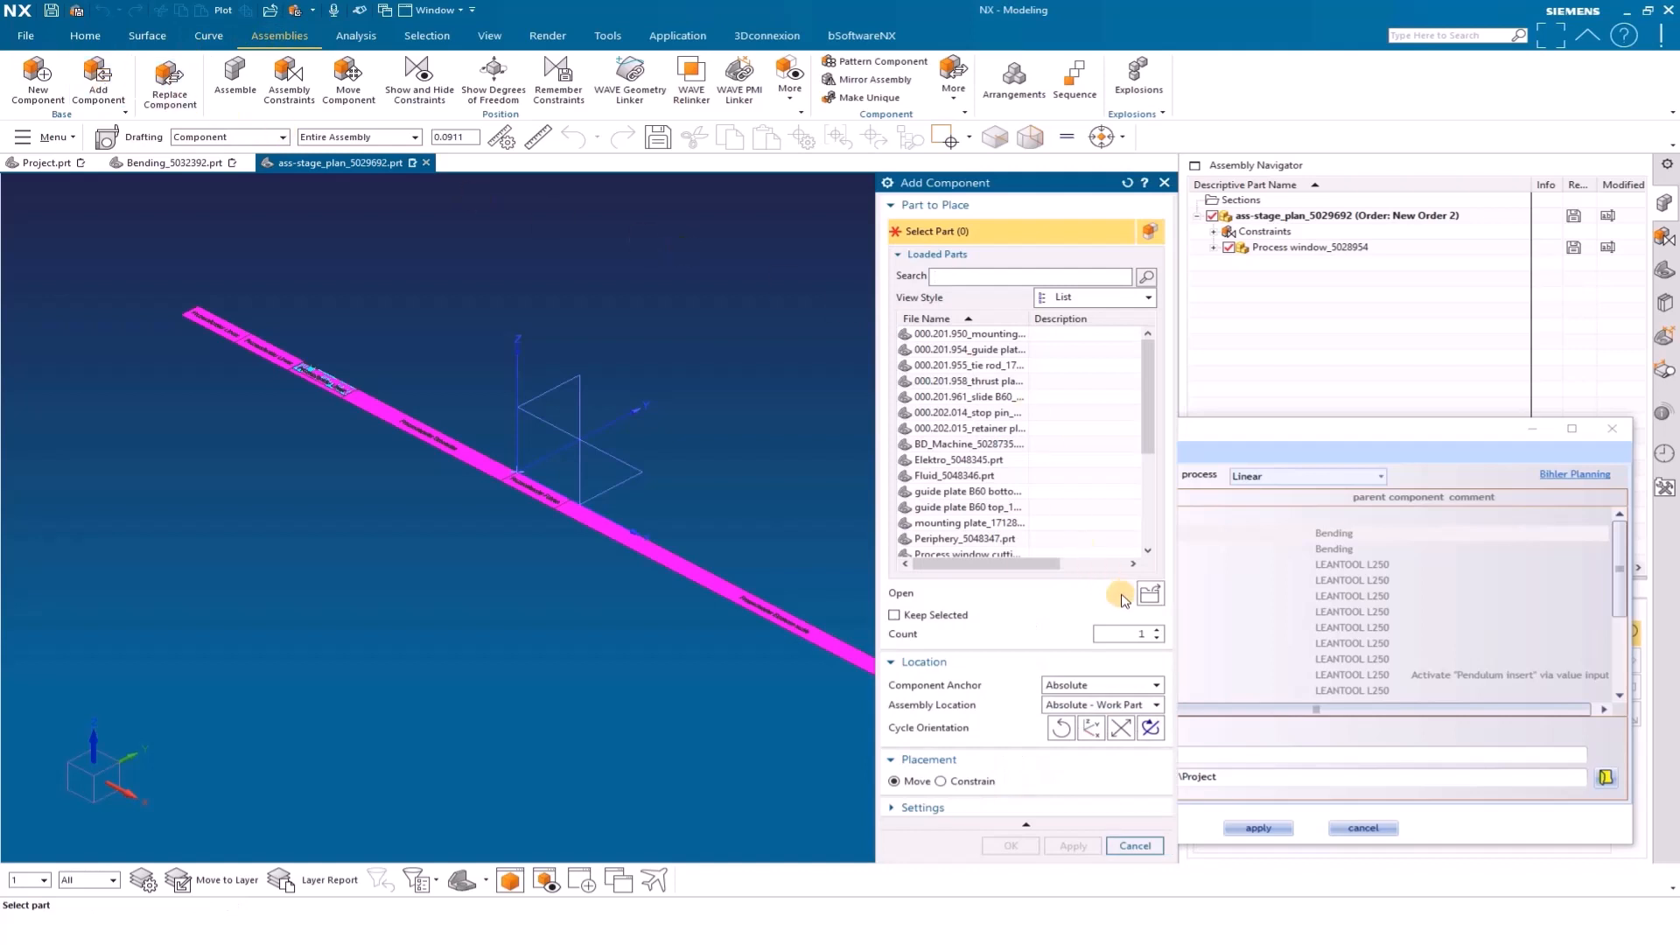
left_click(1149, 600)
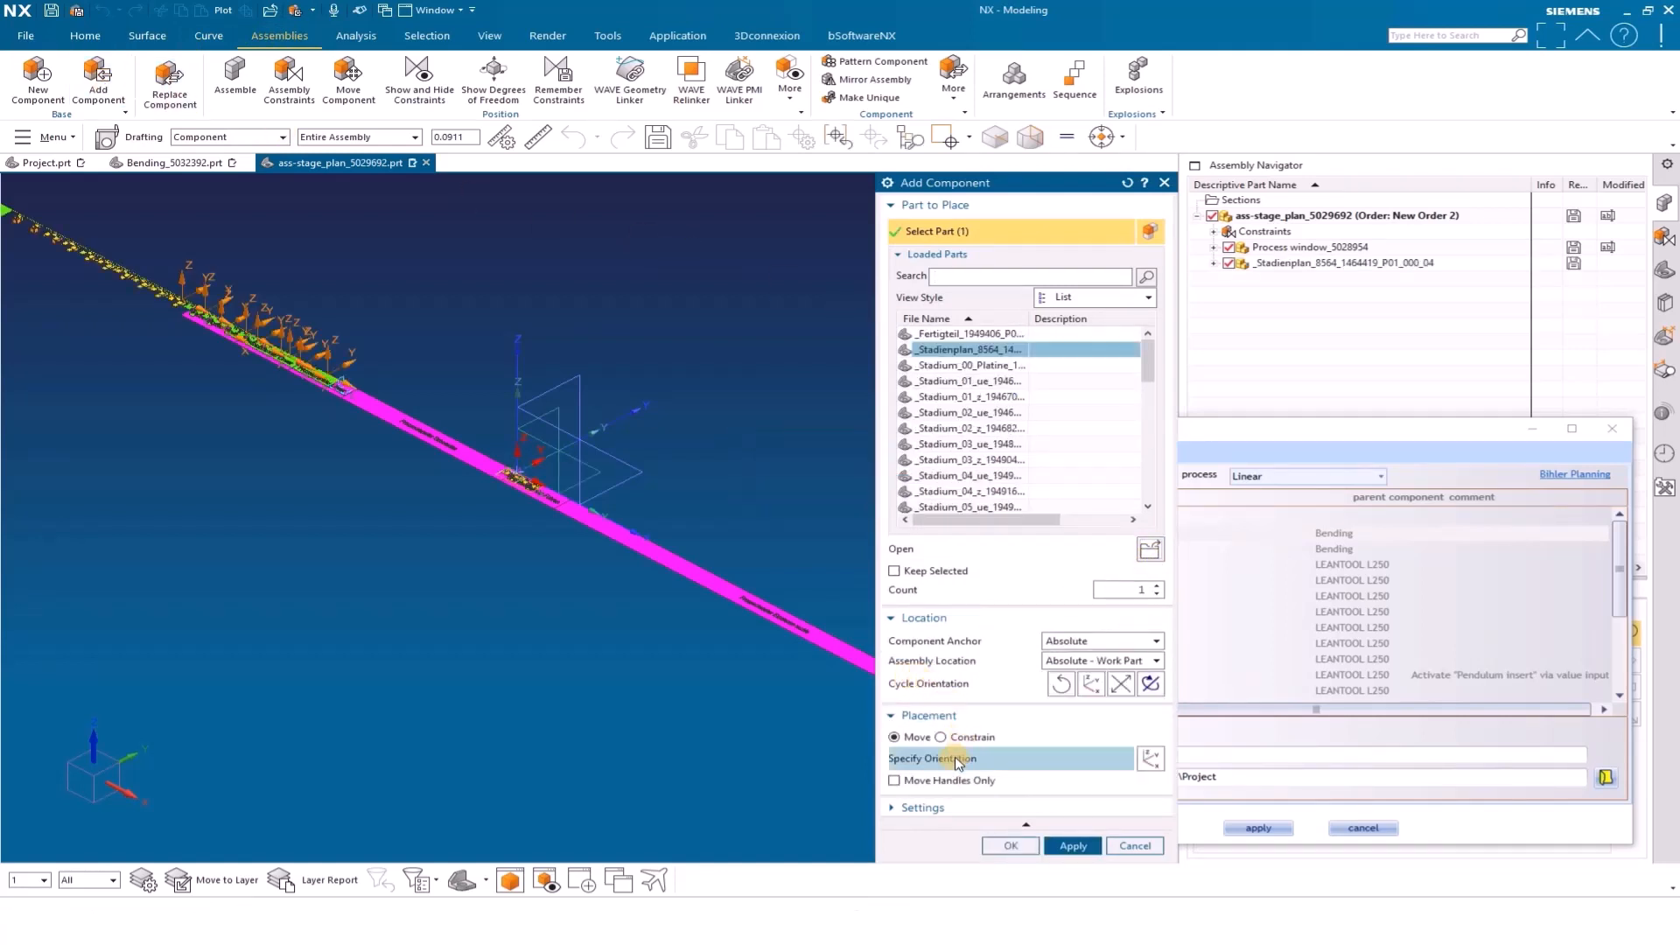
left_click(943, 761)
scroll(762, 630, "up", 1)
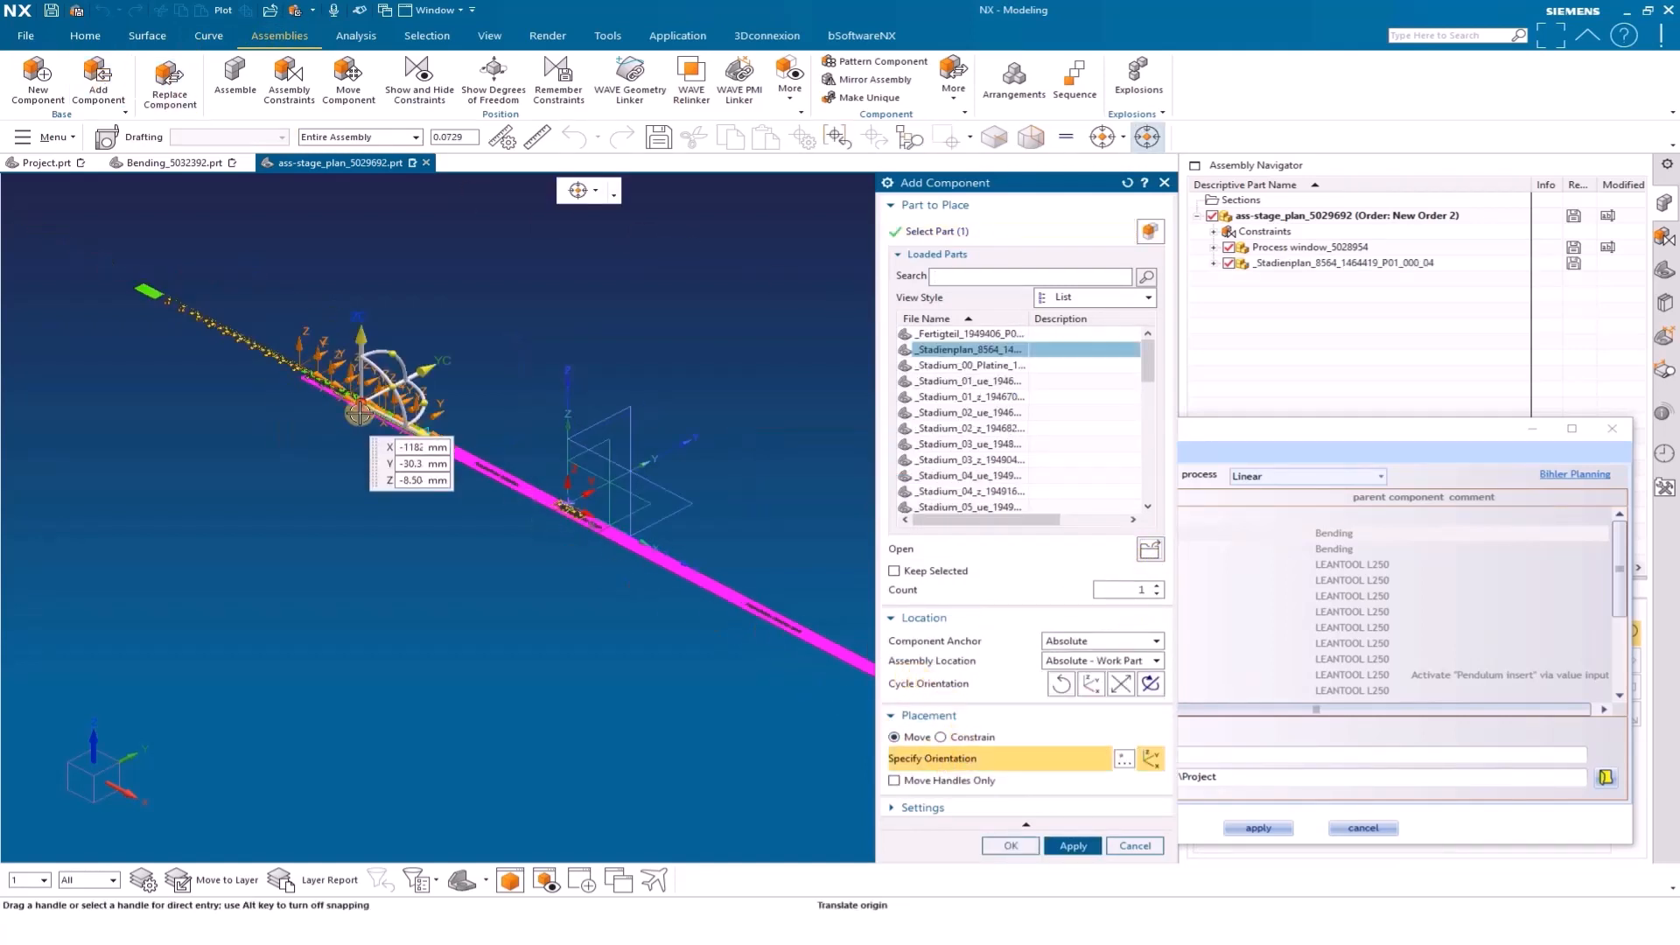
left_click_drag(354, 398, 479, 555)
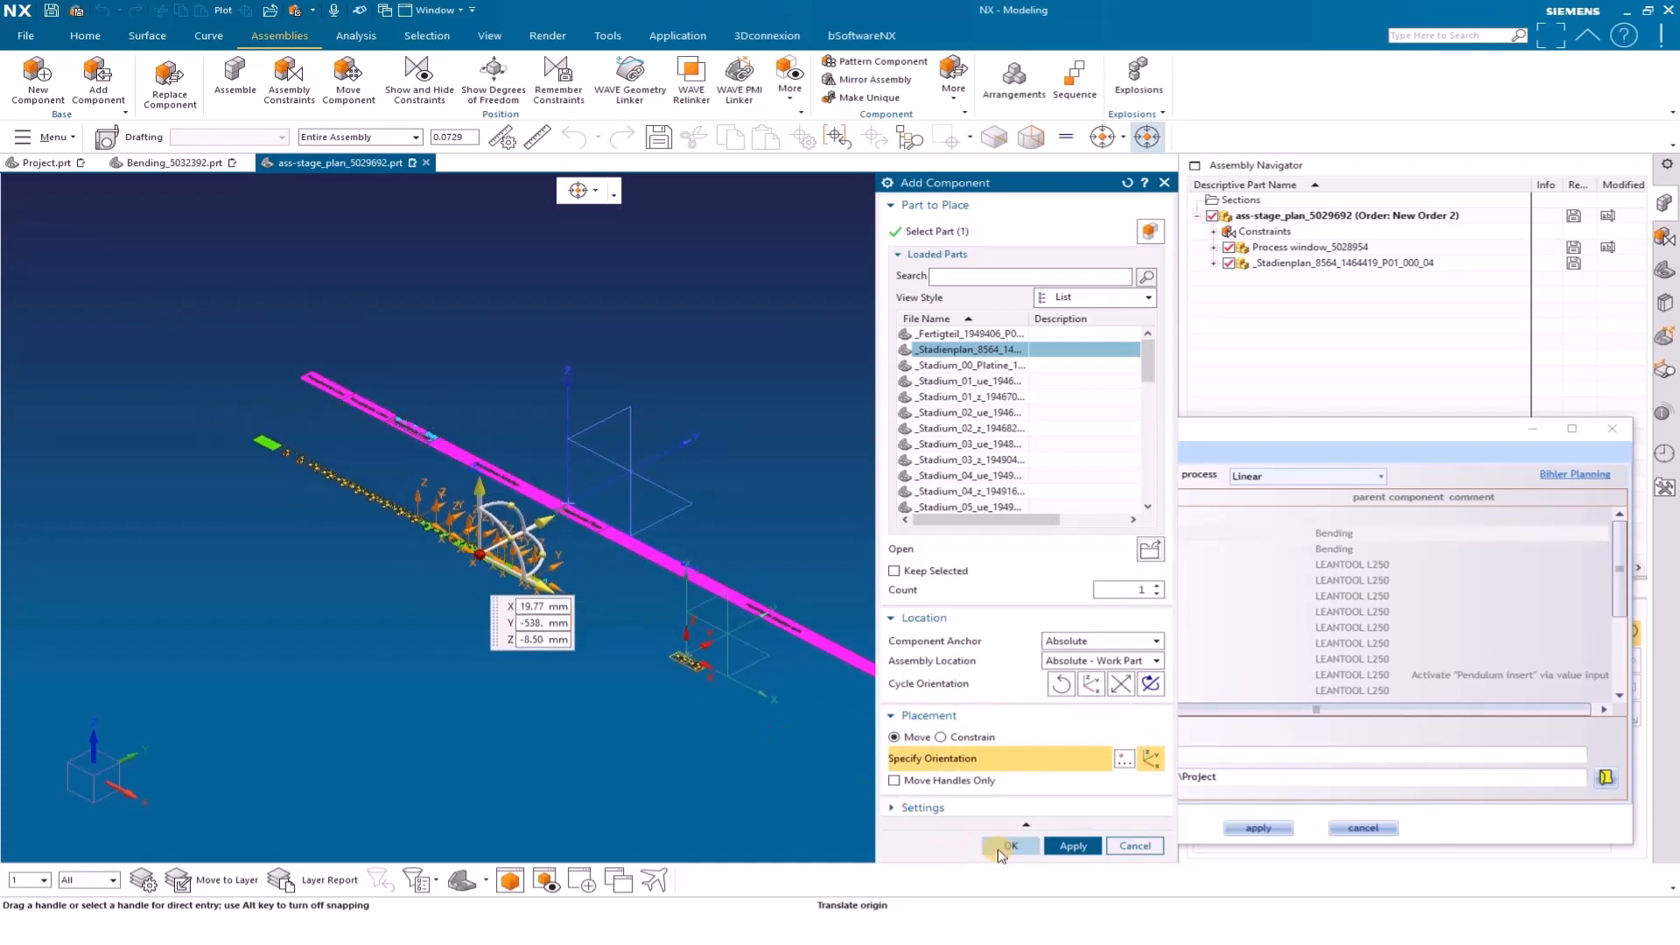
left_click(1002, 851)
scroll(454, 572, "down", 2)
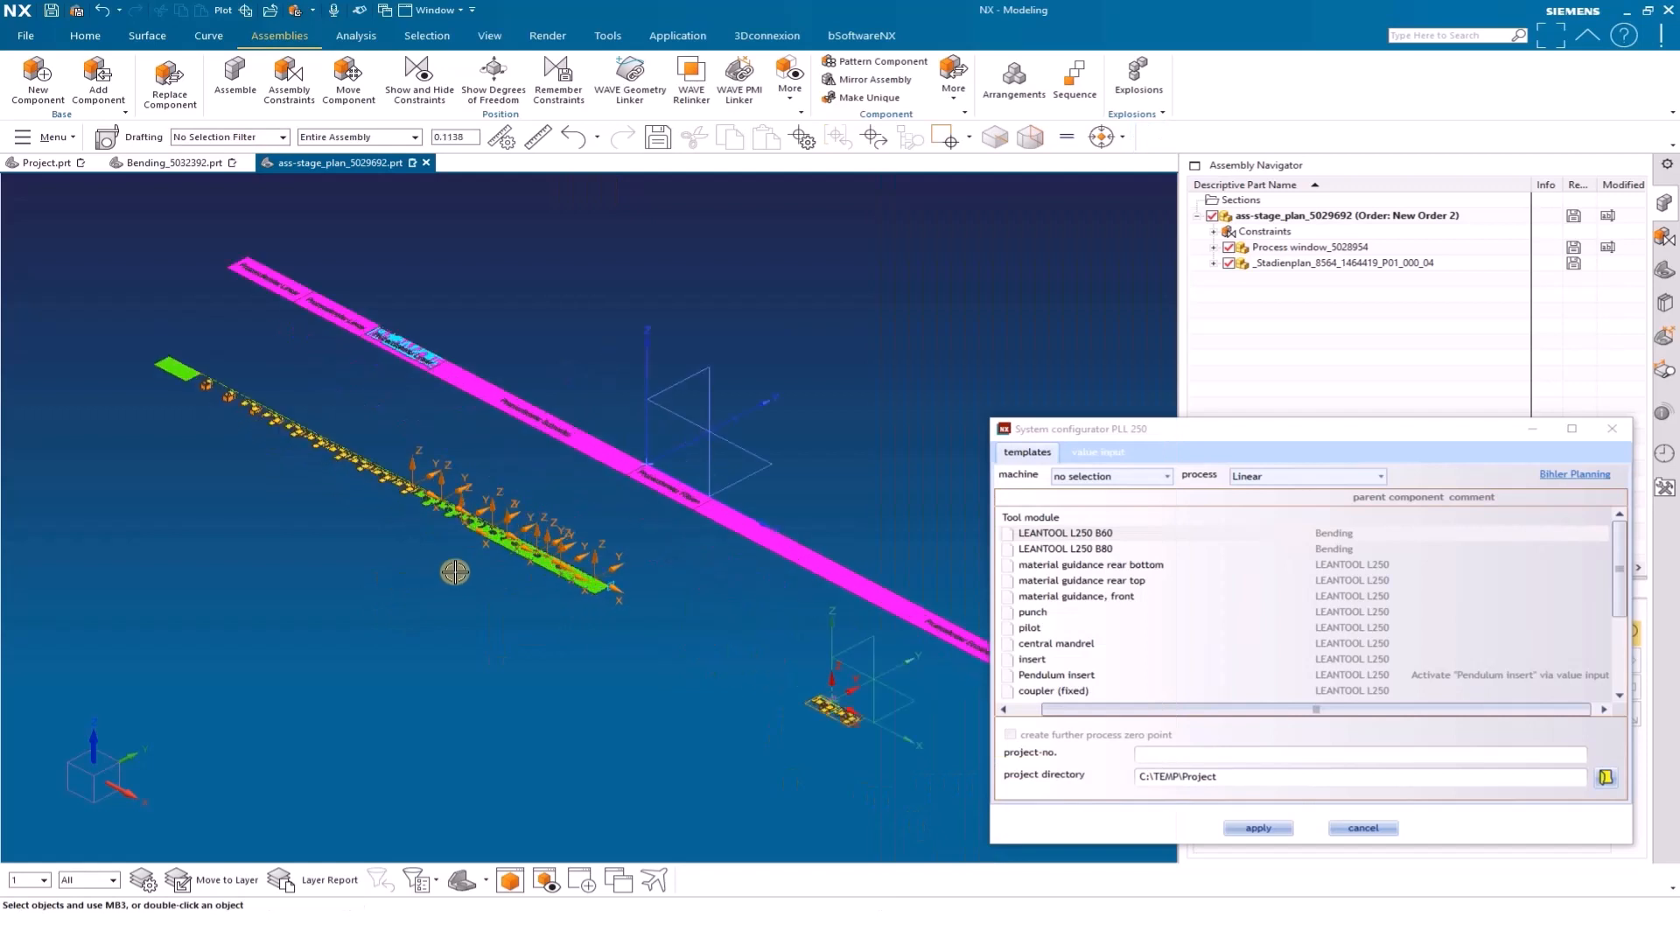
Start assembly constraints and turn on the layer holding the coordinate systems of the stage plan and process window
left_click(289, 79)
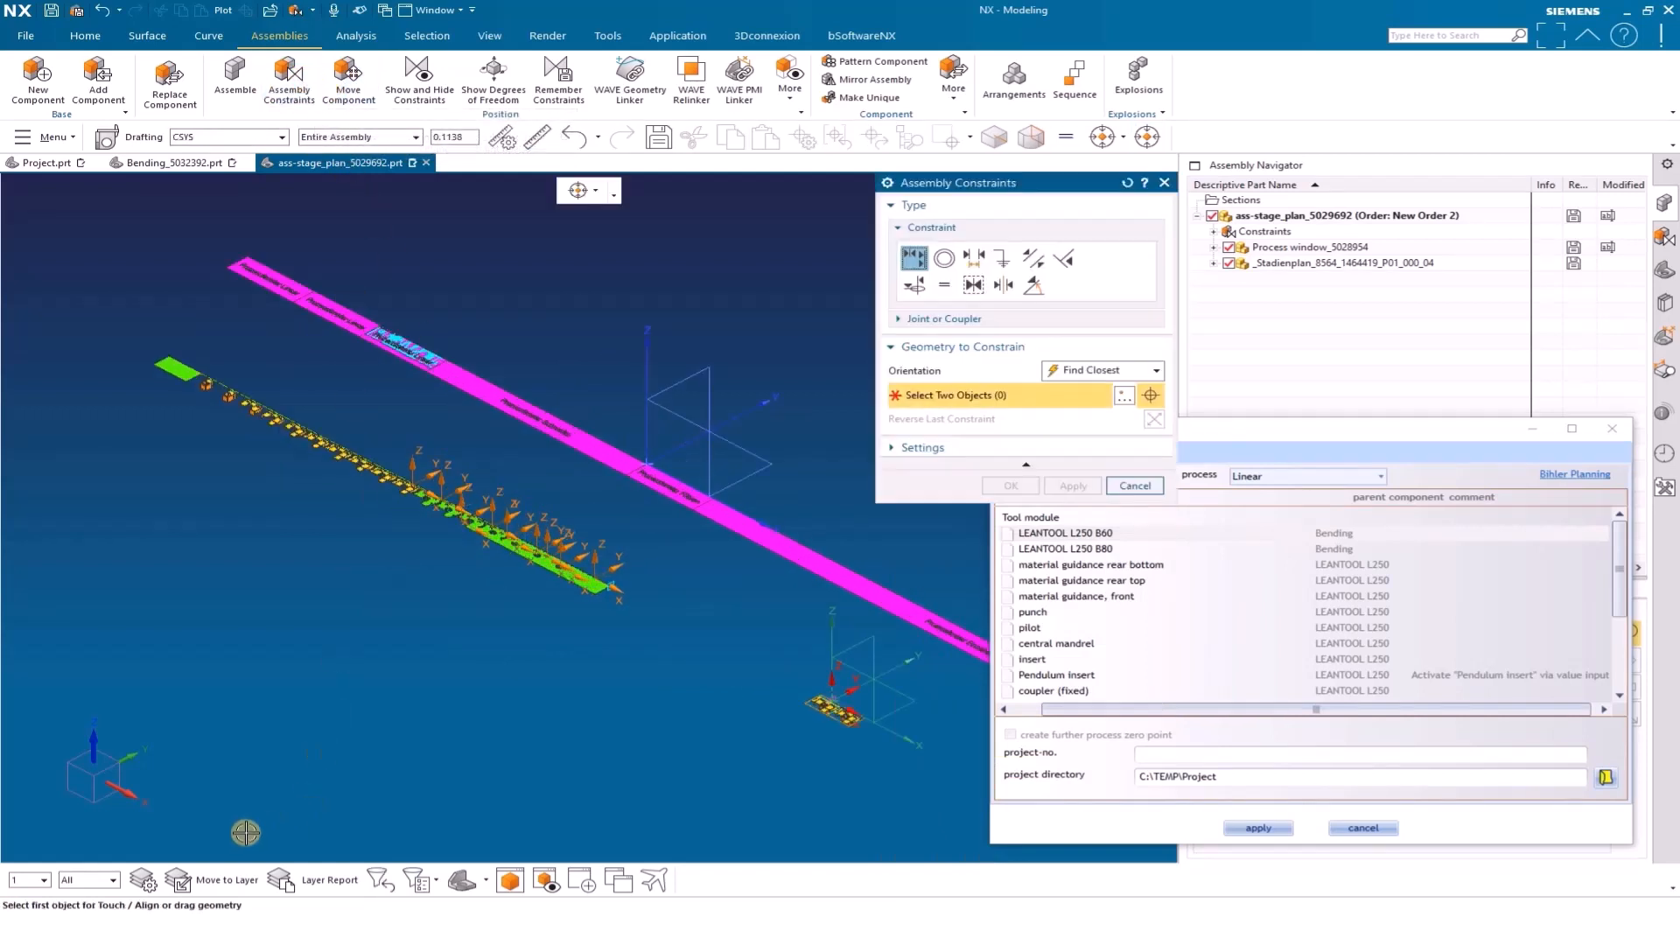
left_click(142, 879)
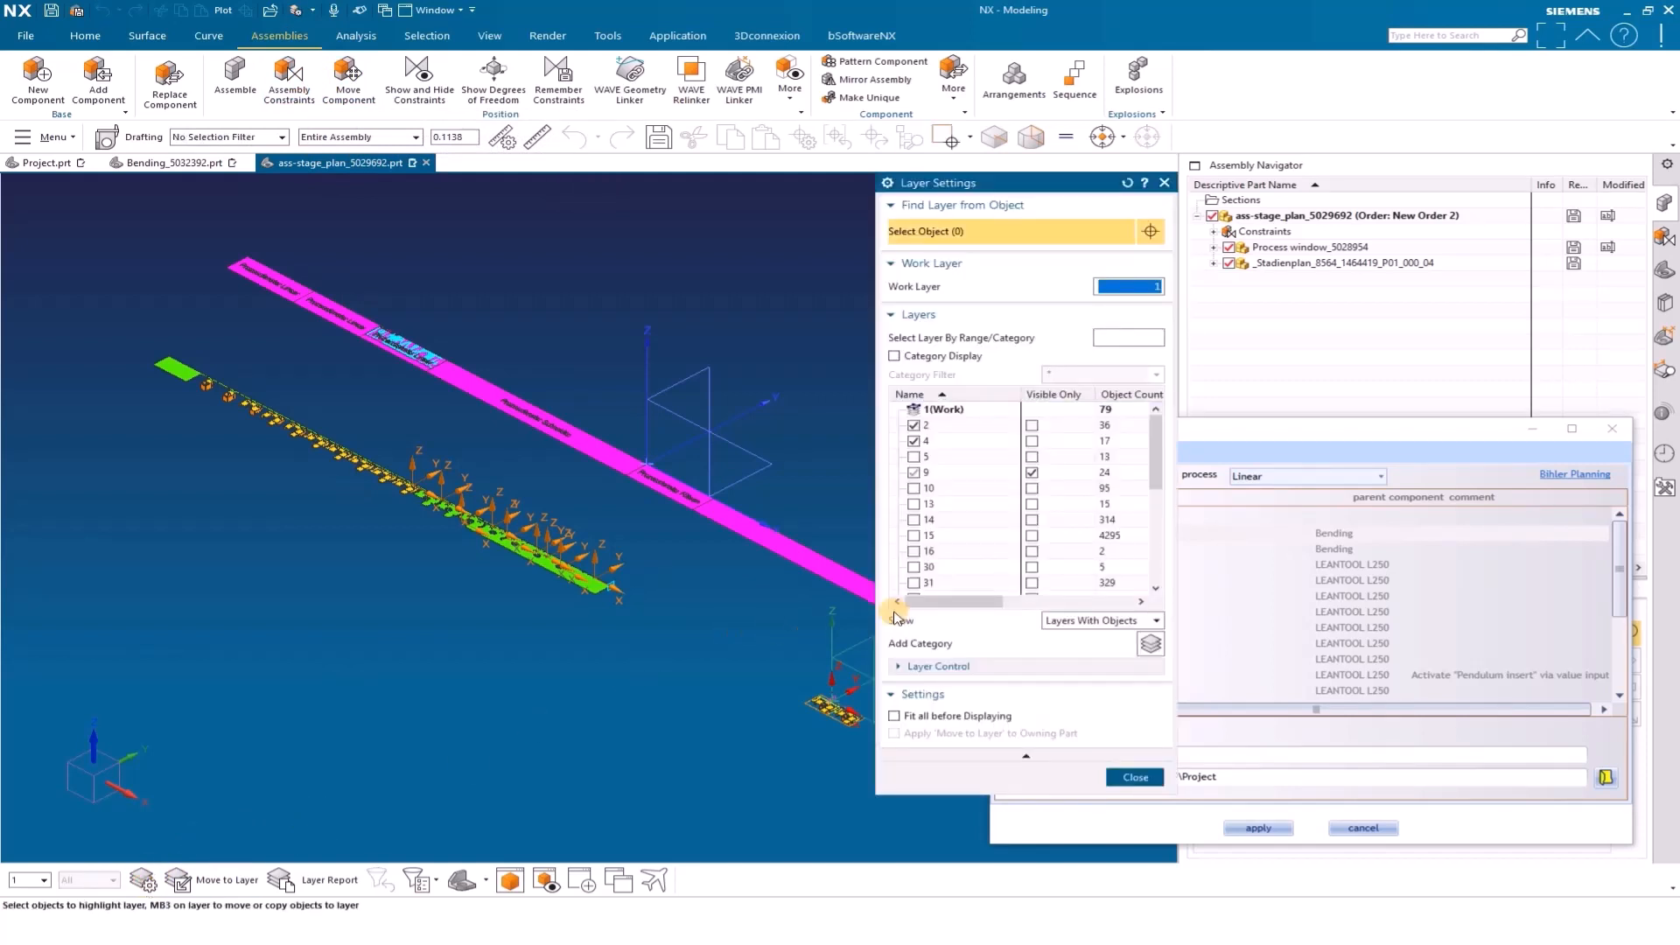
scroll(954, 556, "down", 8)
left_click(913, 451)
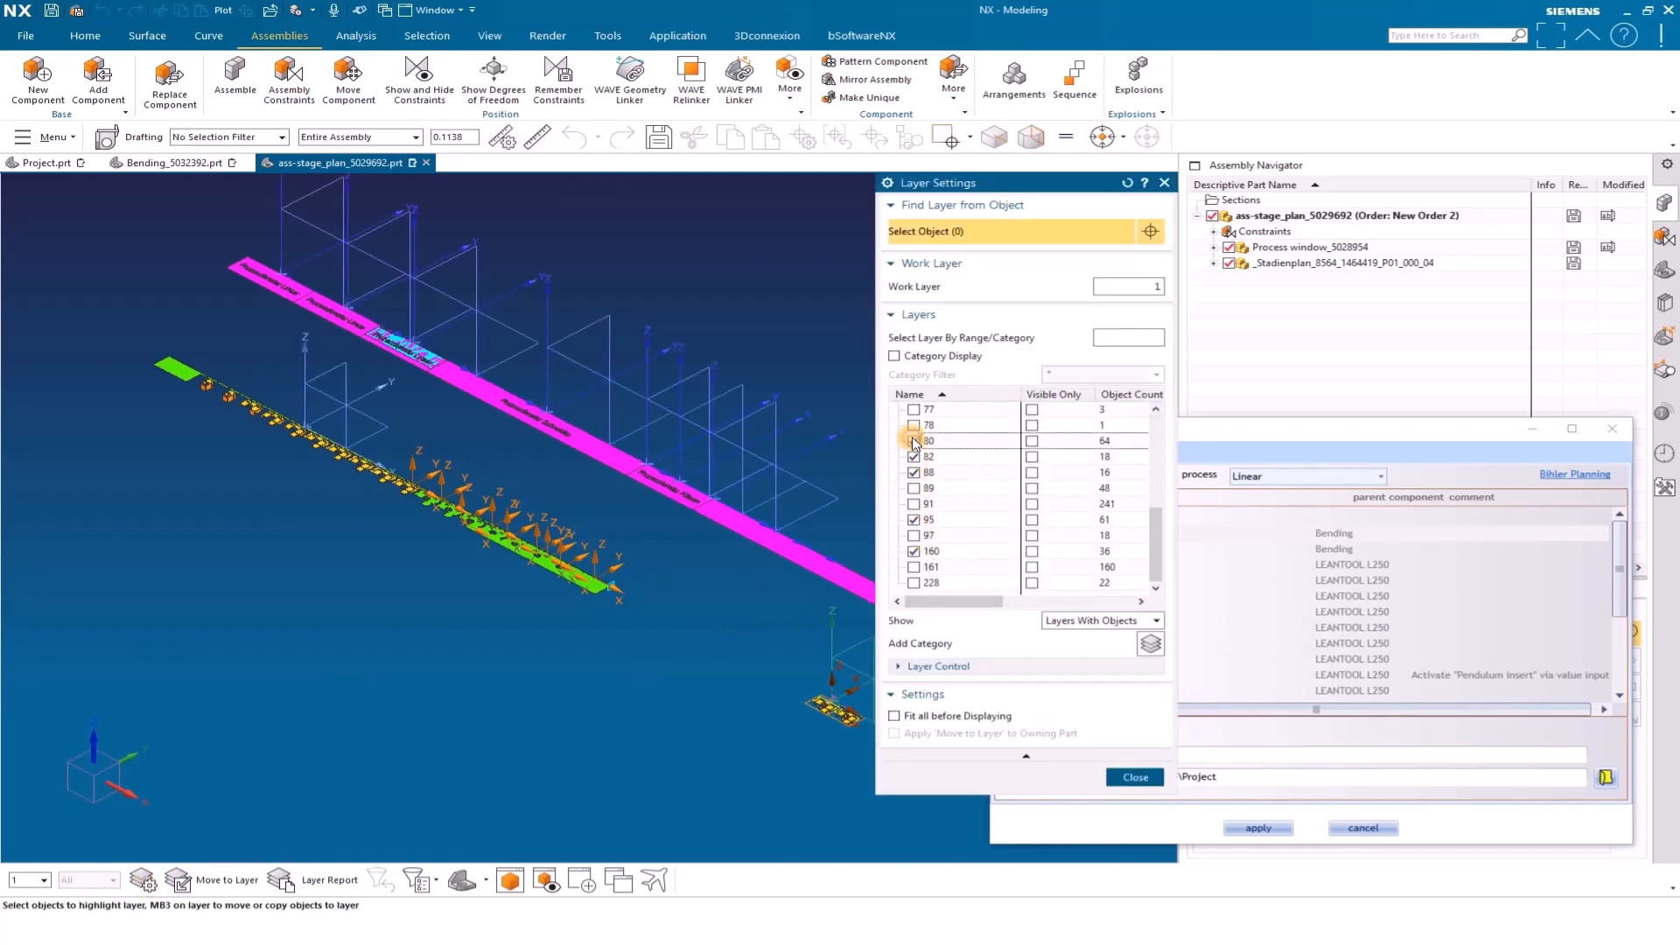
left_click(1131, 777)
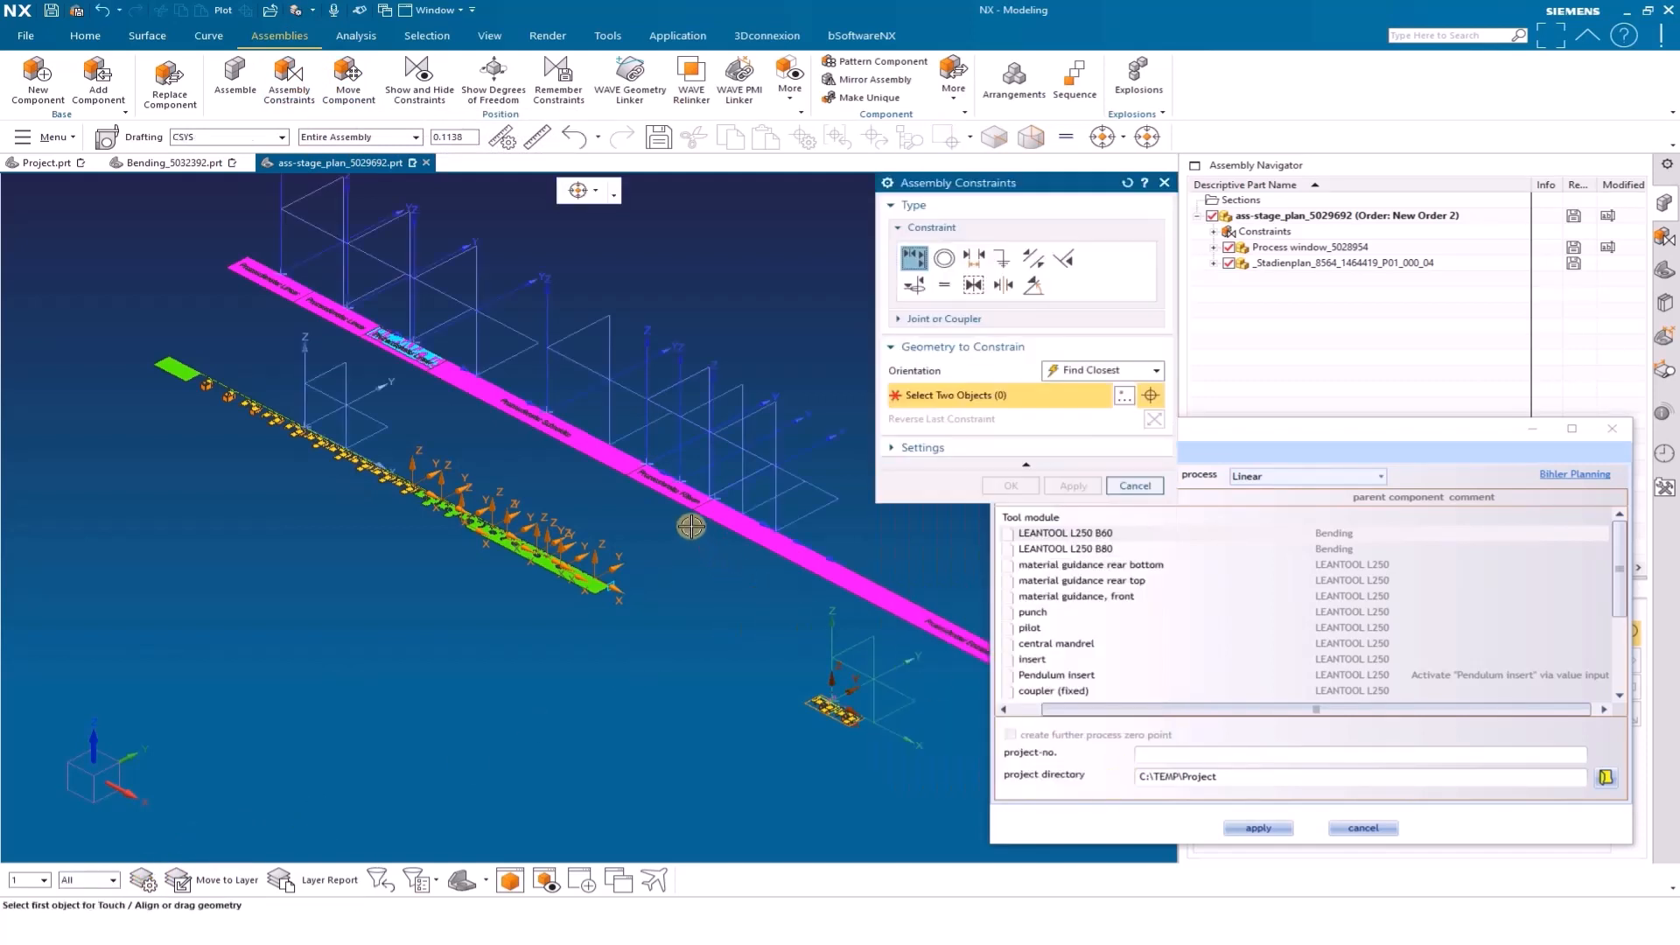
Constrain the stage plan's coordinate system to the matching process window coordinate system with Touch/Align and accept the constraint
scroll(359, 413, "up", 1)
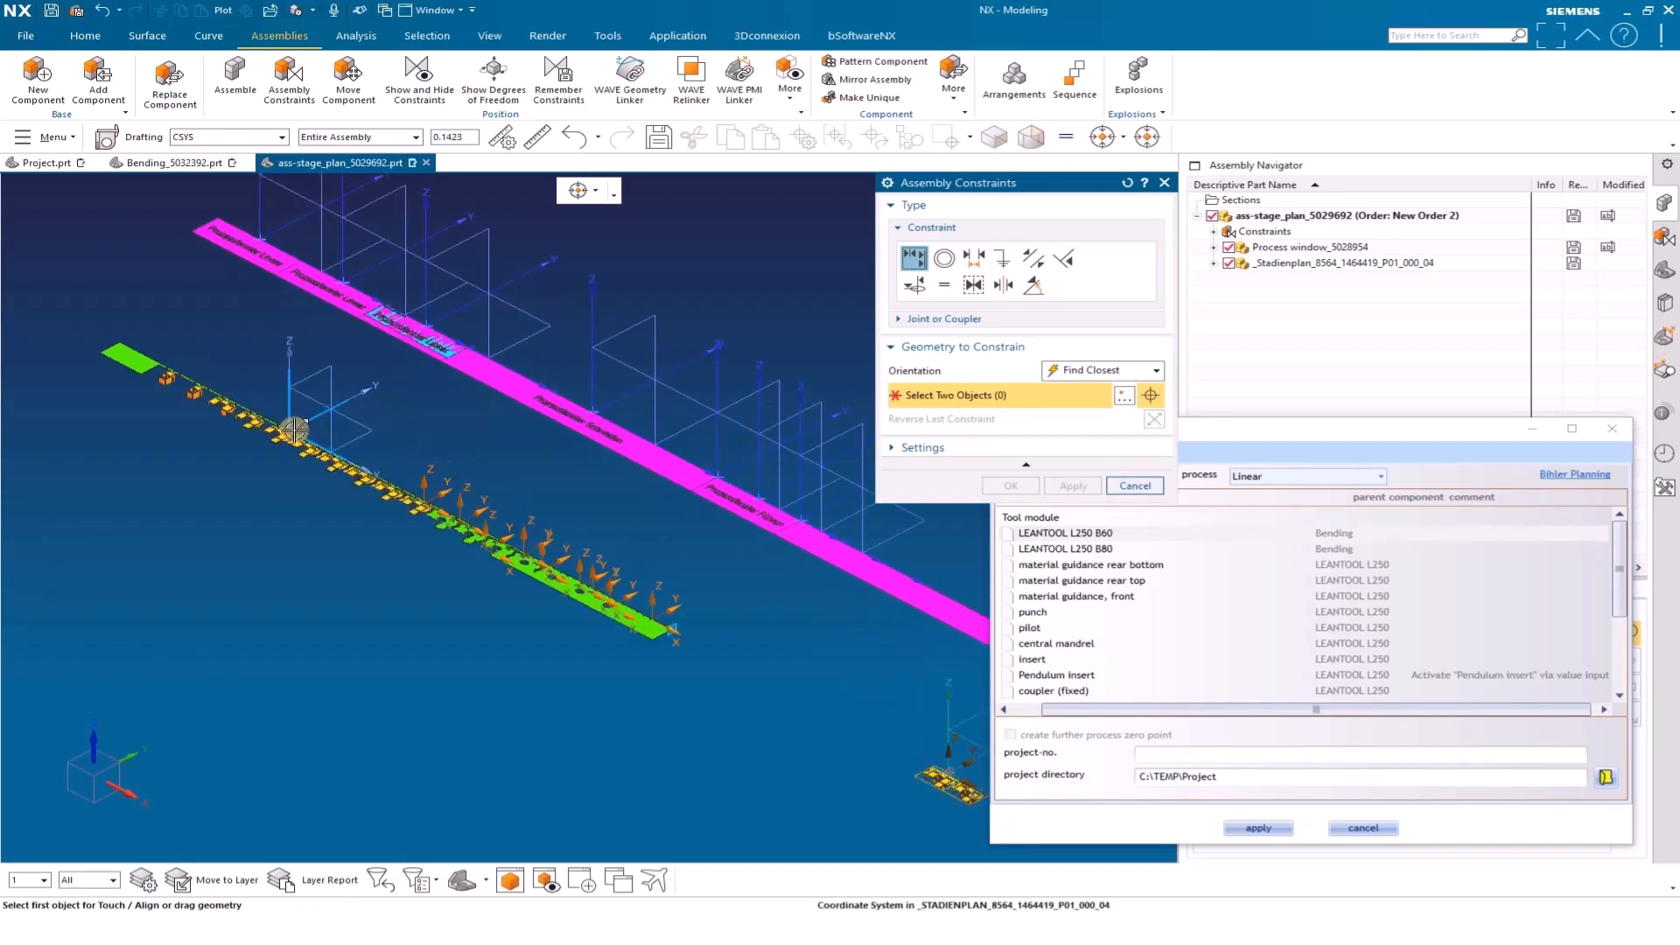
left_click(294, 428)
left_click(341, 277)
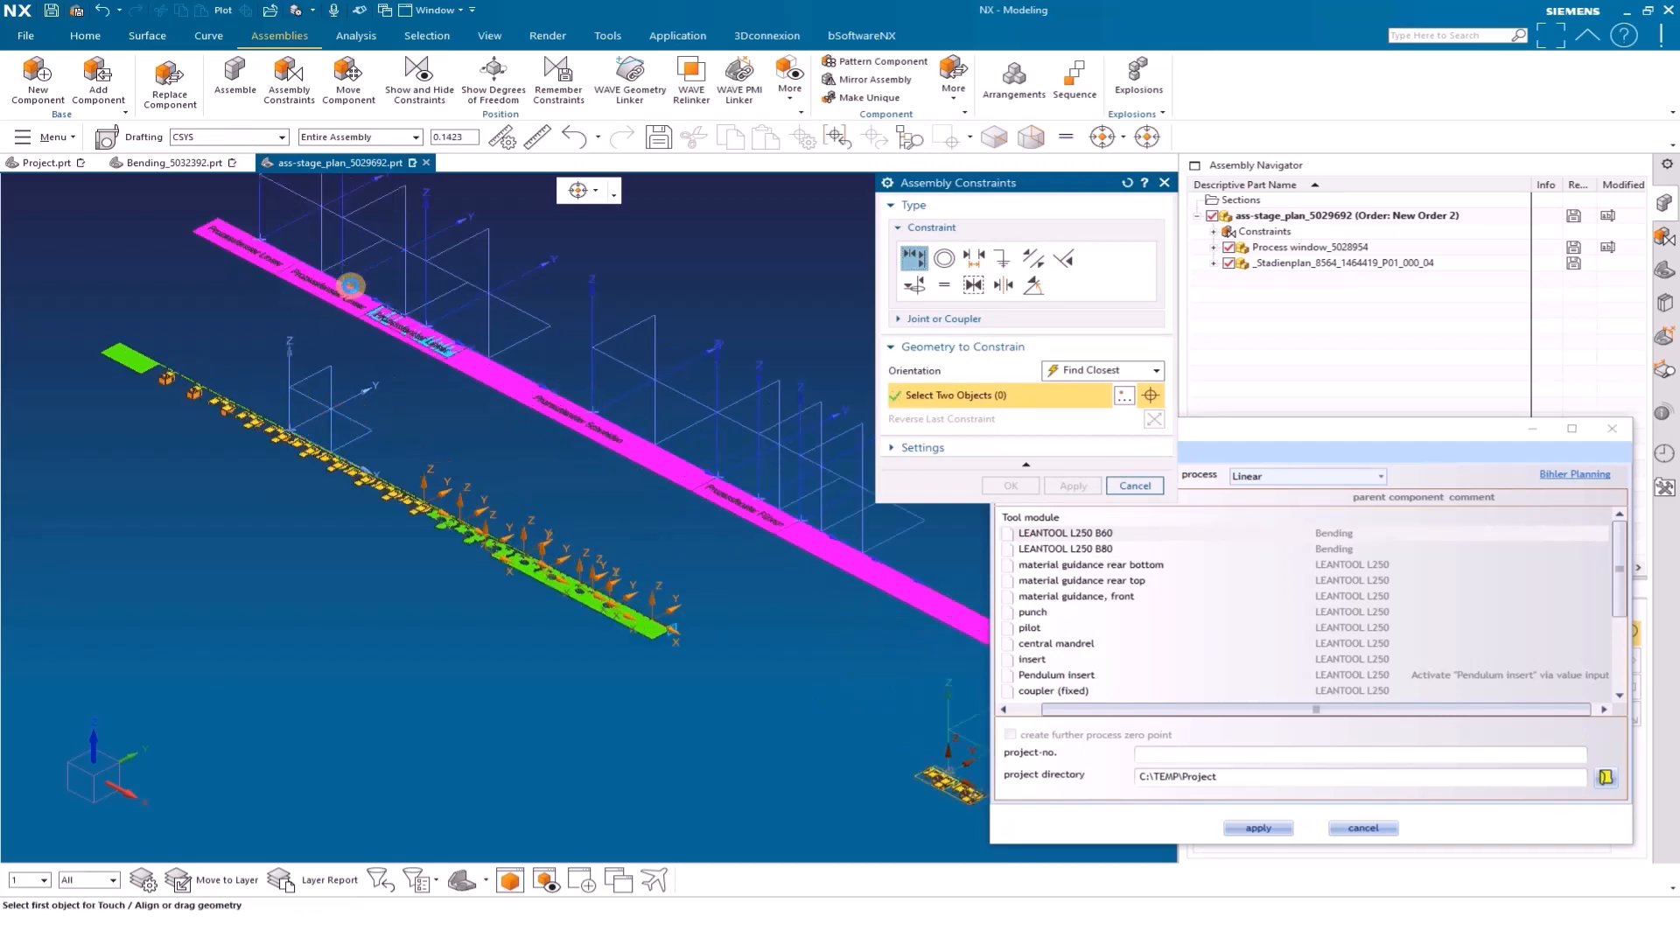
left_click(514, 513)
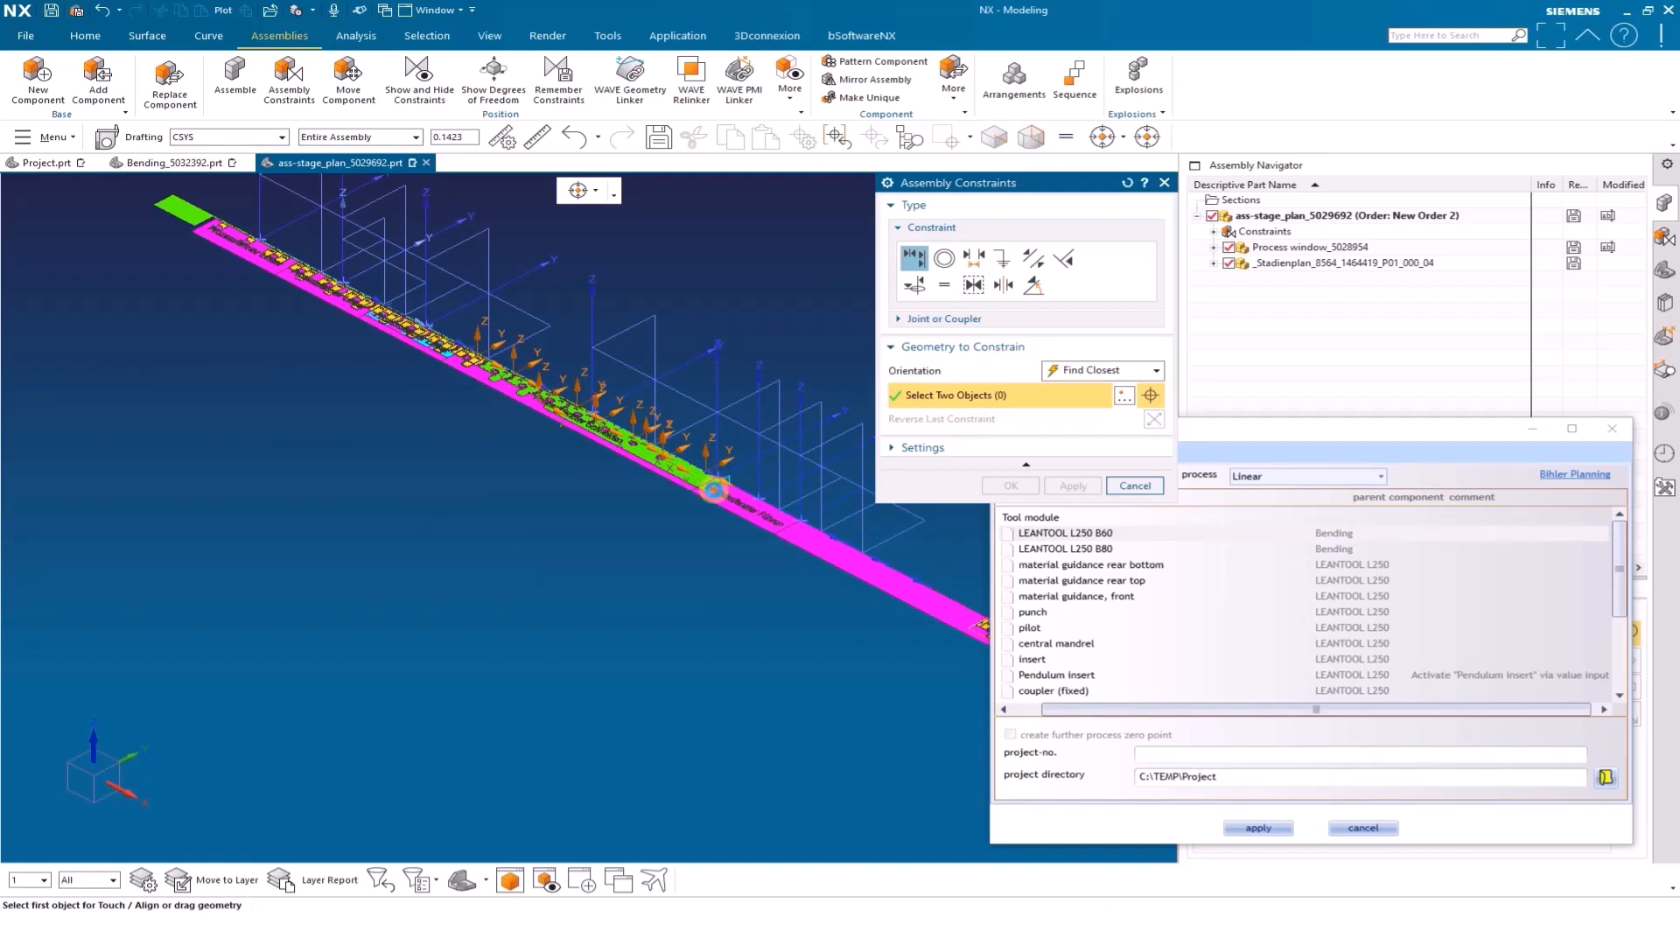
scroll(707, 487, "up", 1)
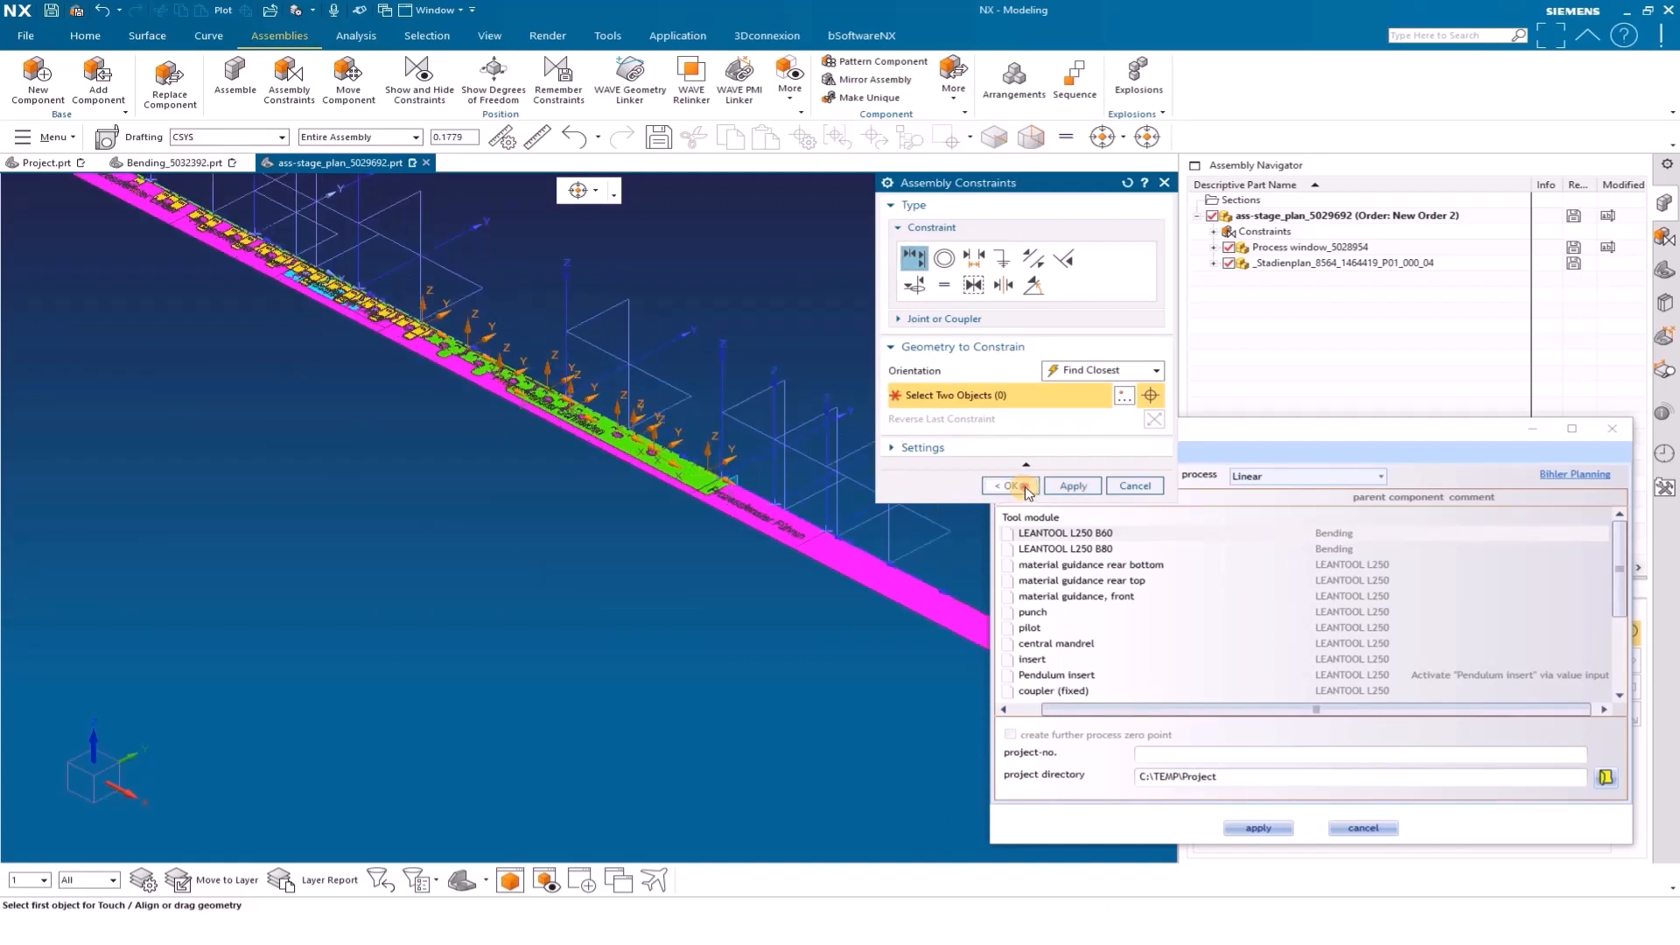
middle_click(867, 683)
scroll(943, 571, "down", 1)
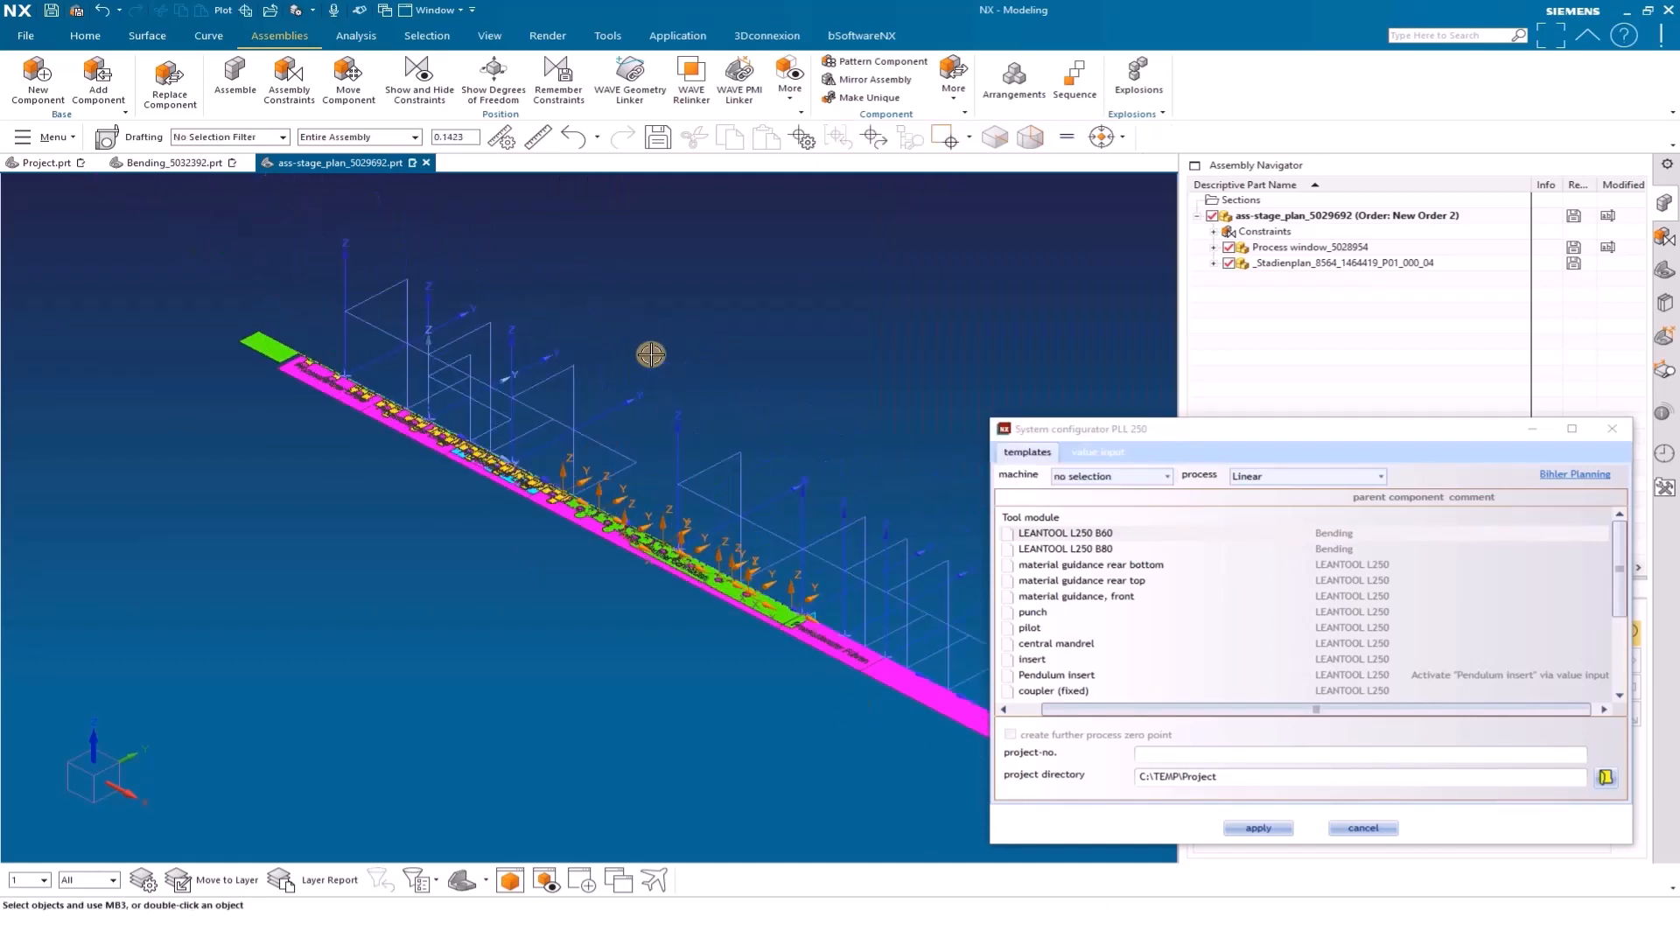
scroll(415, 548, "down", 2)
scroll(862, 764, "up", 1)
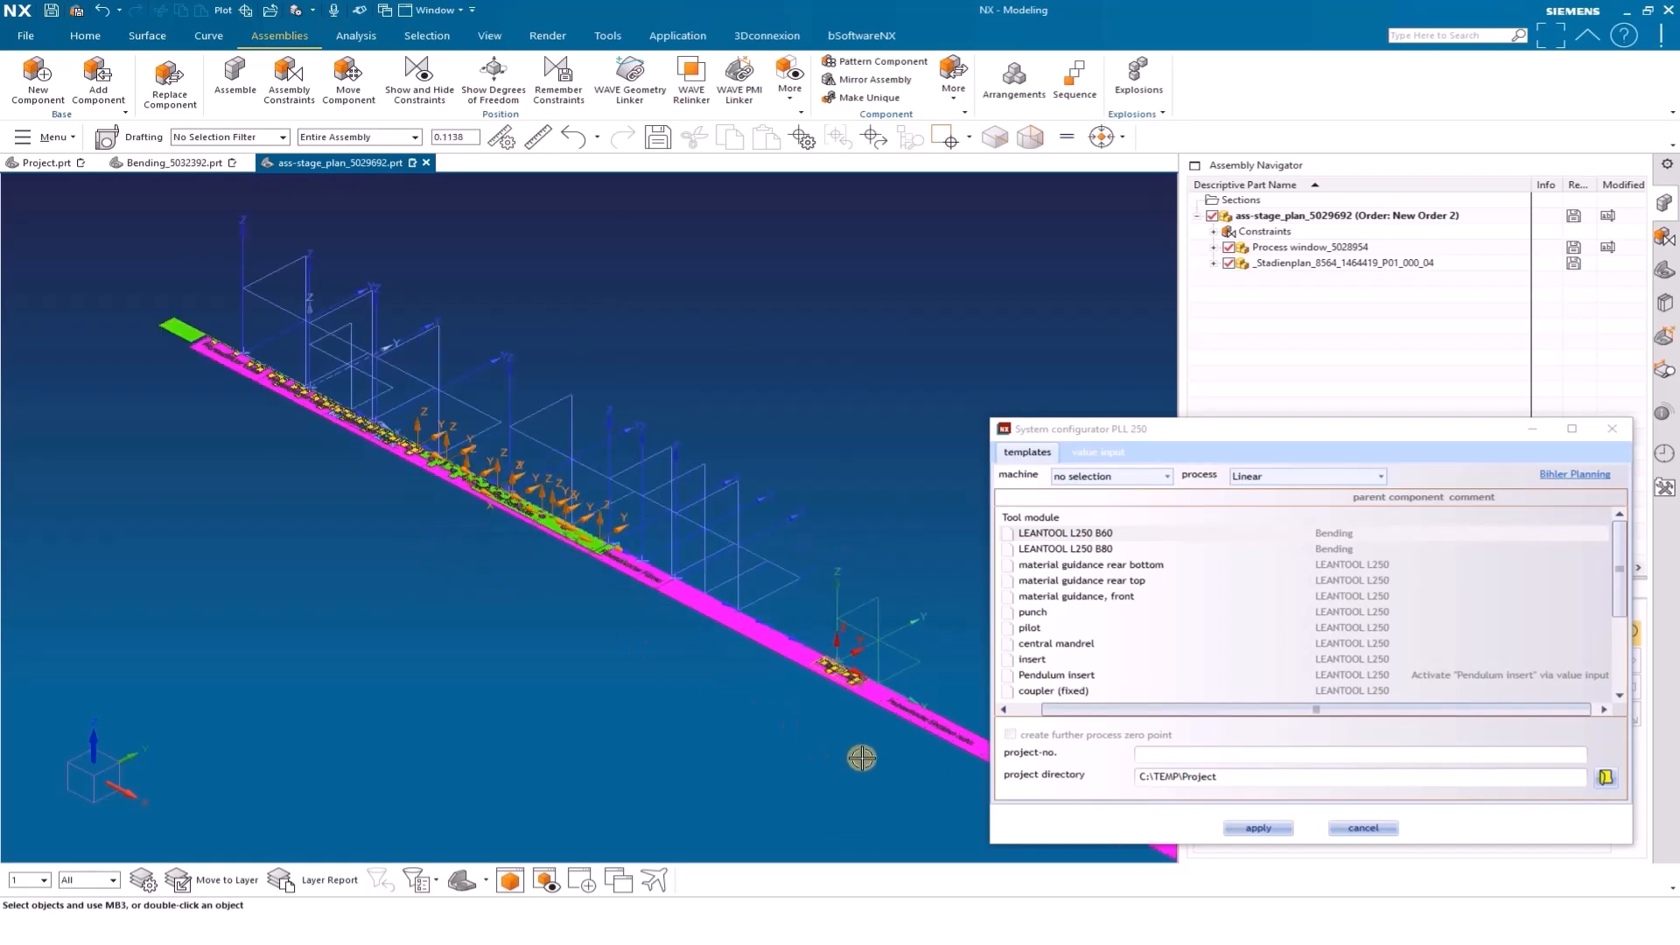
Return to the Bending_5032392 assembly and examine how the stage plan runs through the tool module
left_click(163, 164)
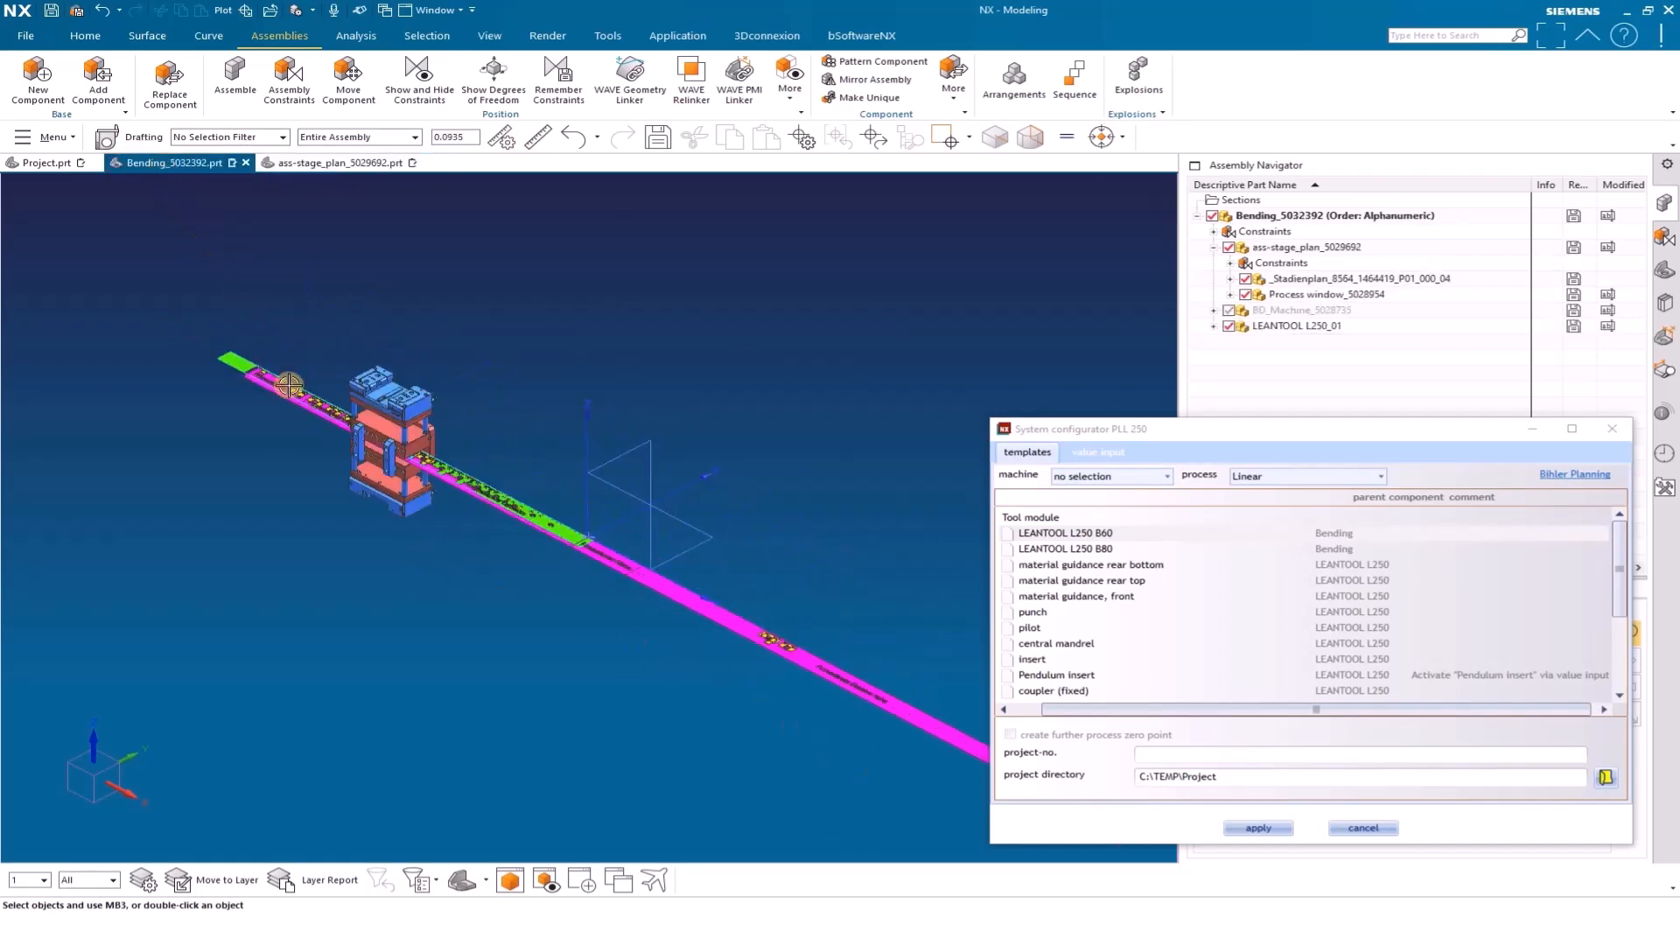
scroll(333, 551, "up", 1)
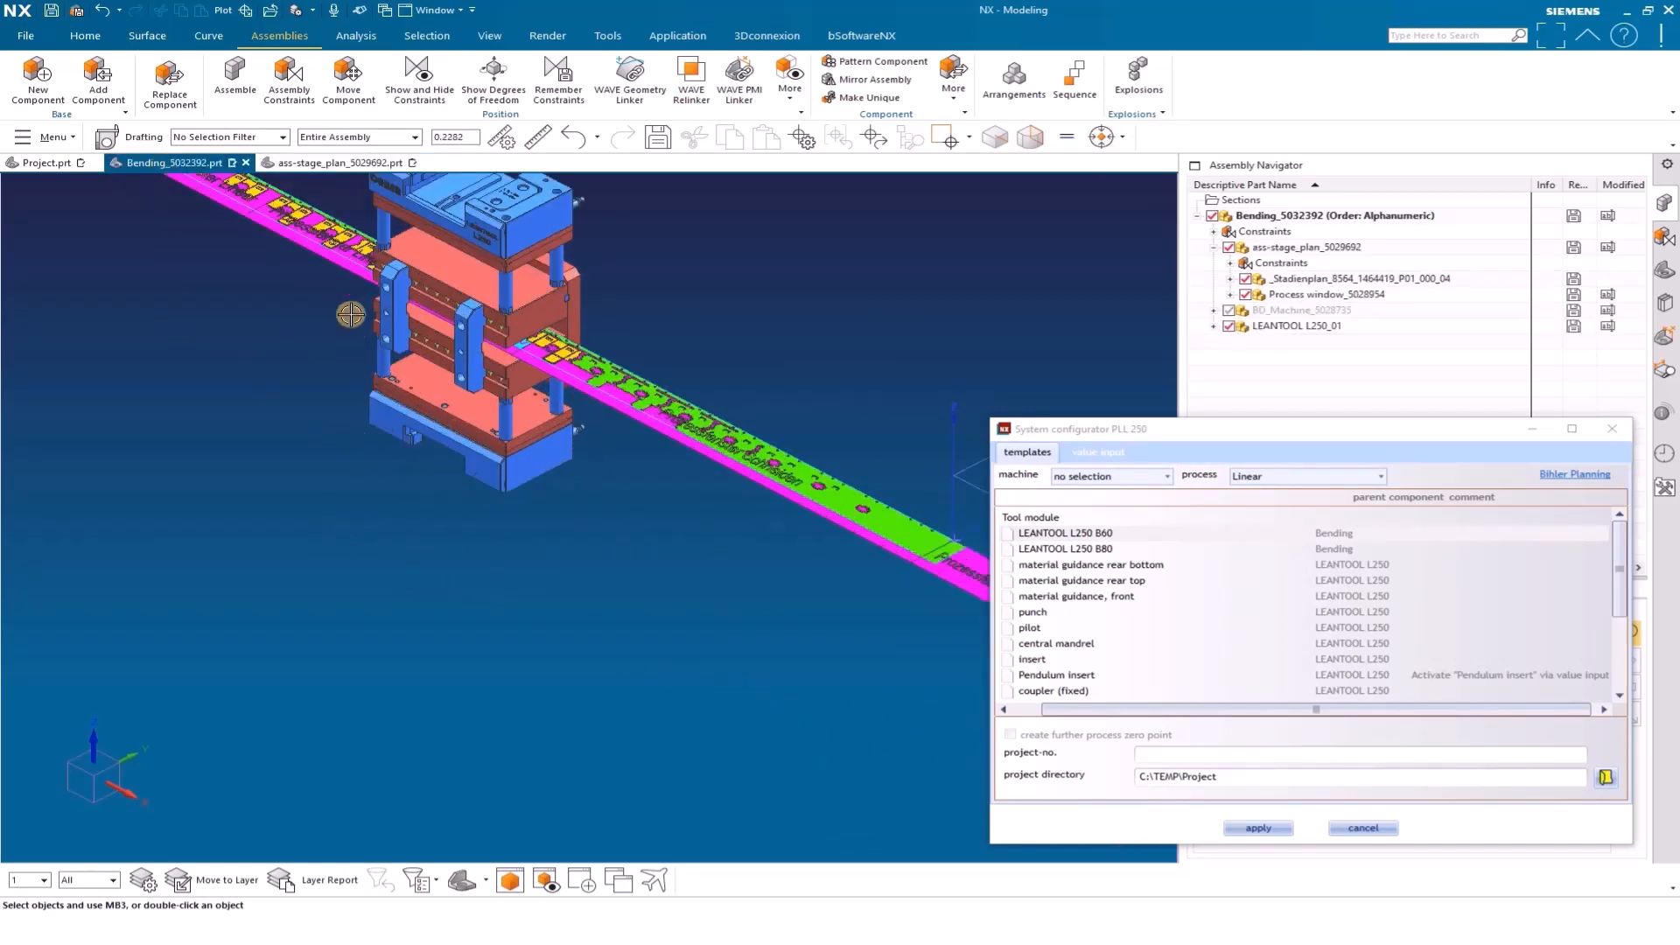
scroll(529, 645, "up", 1)
scroll(296, 385, "up", 3)
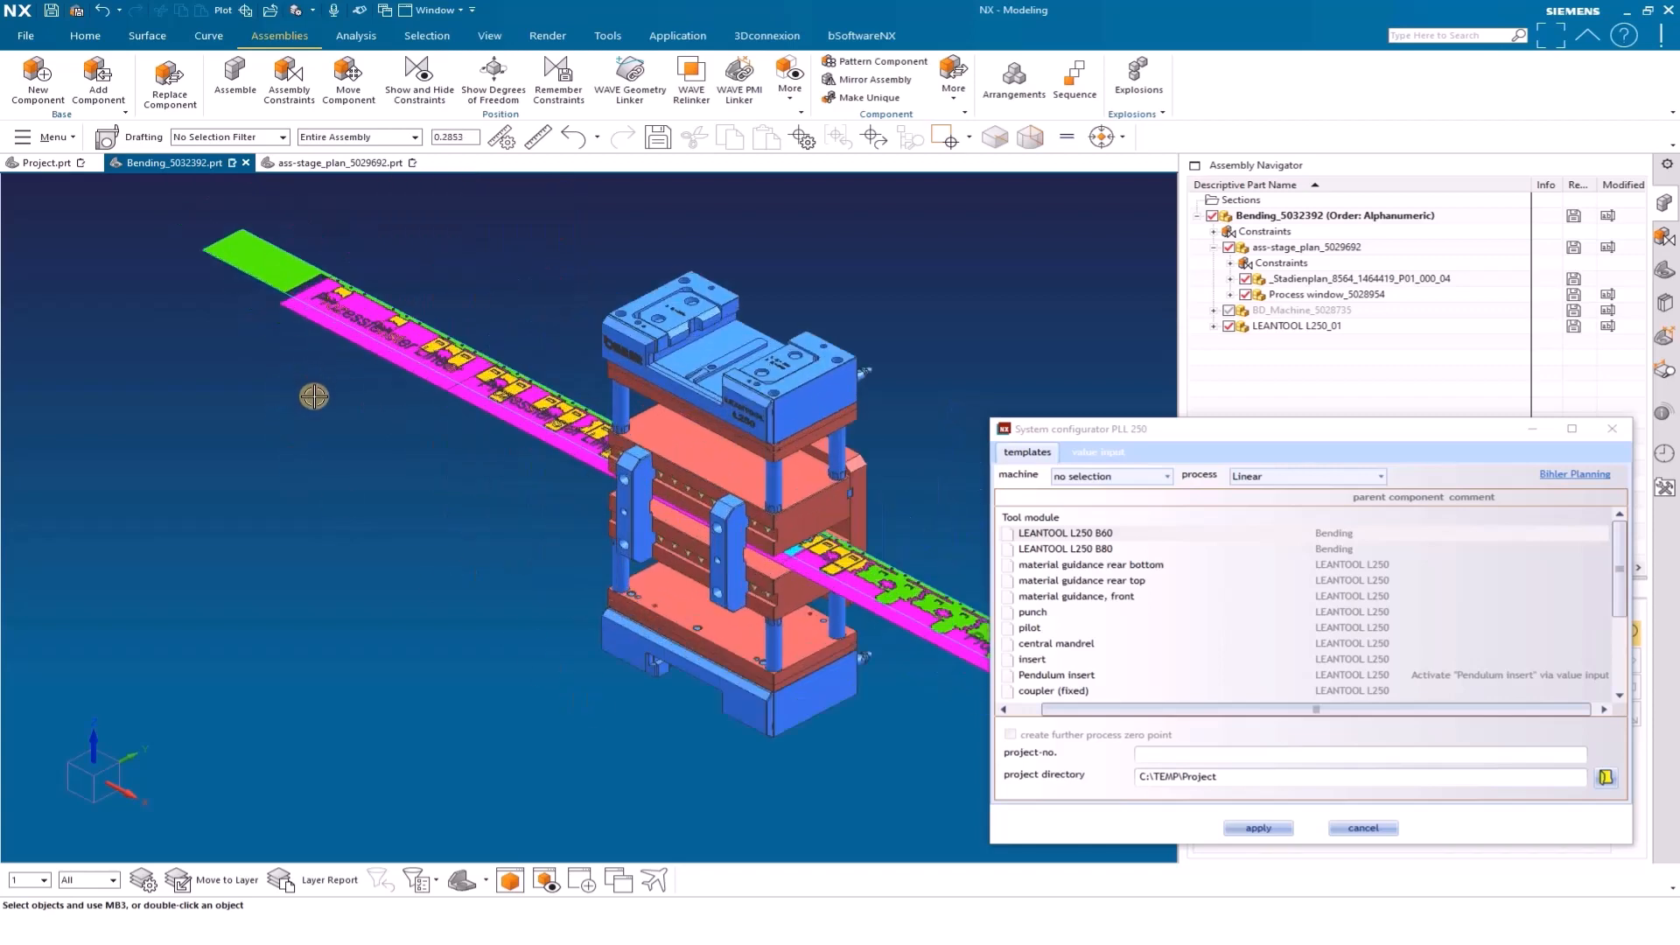
scroll(314, 397, "down", 3)
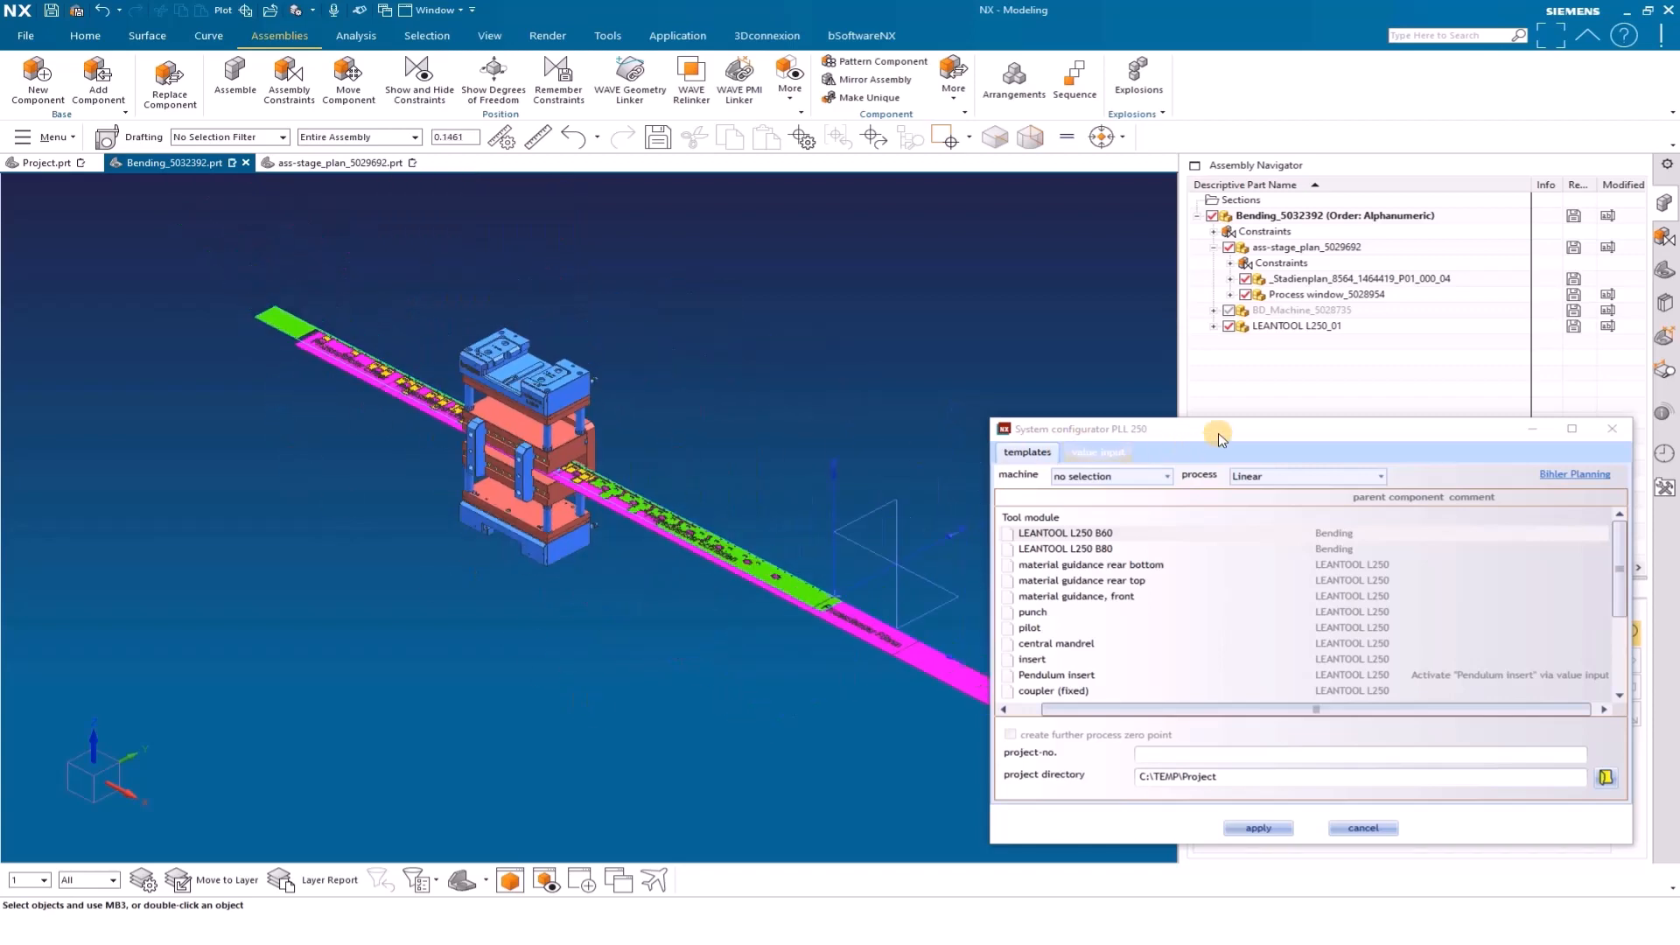
Reposition the configurator dialog and open the LEANTOOL L250_01 component from the Bending assembly in its own window
left_click_drag(1204, 438, 1244, 394)
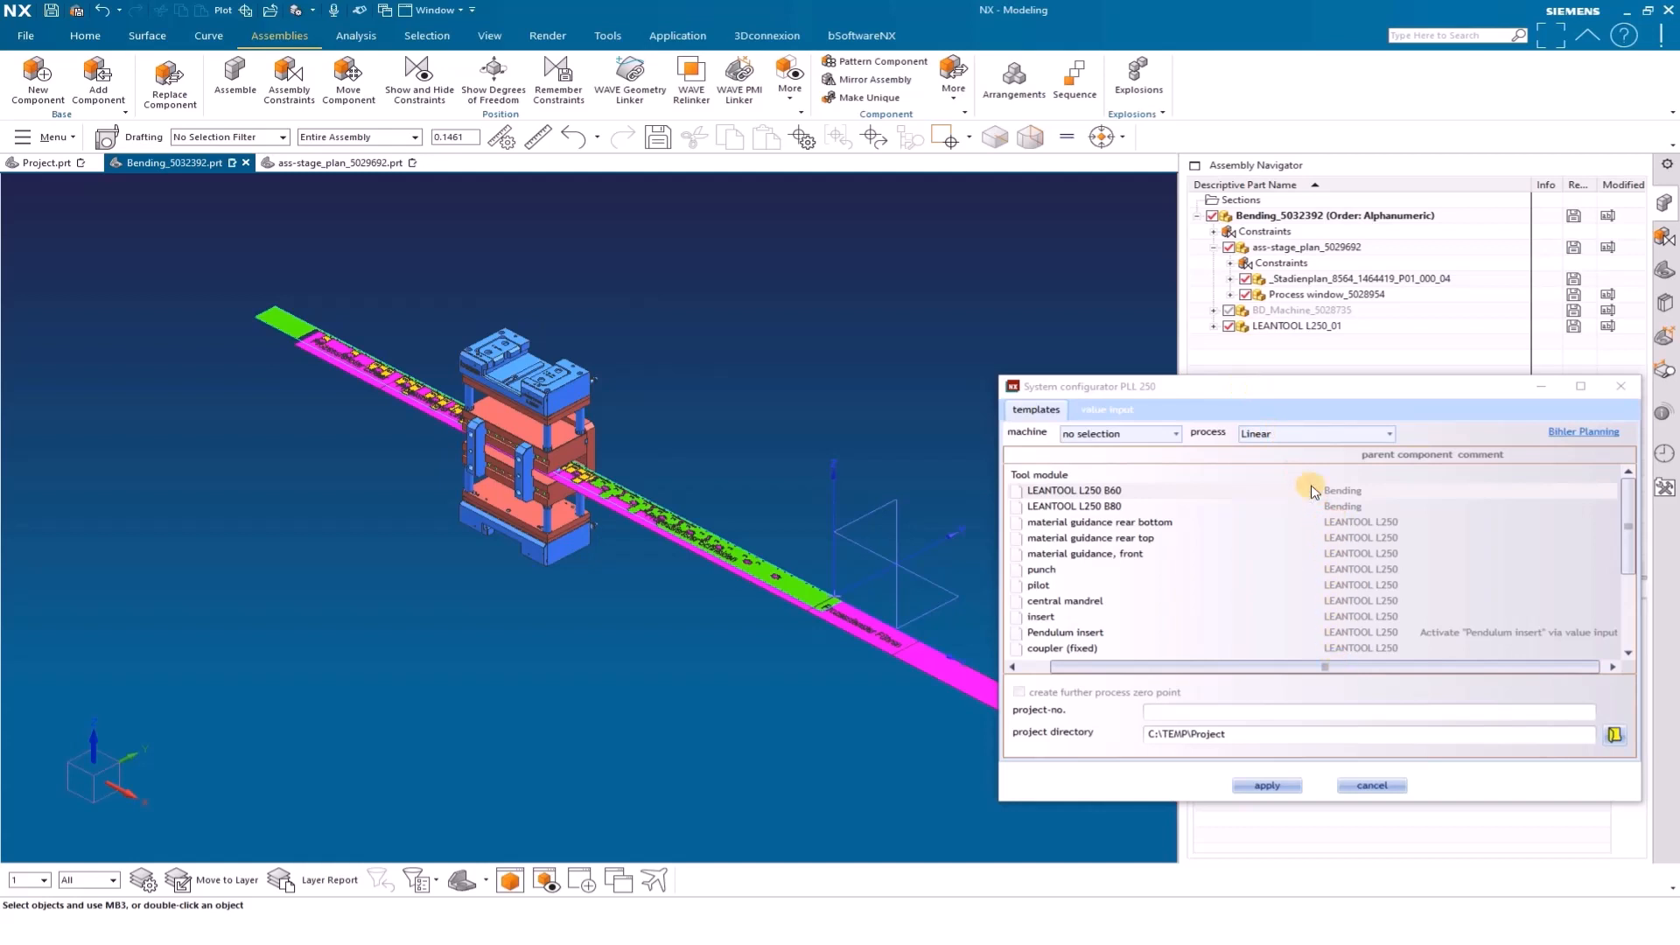
right_click(1300, 328)
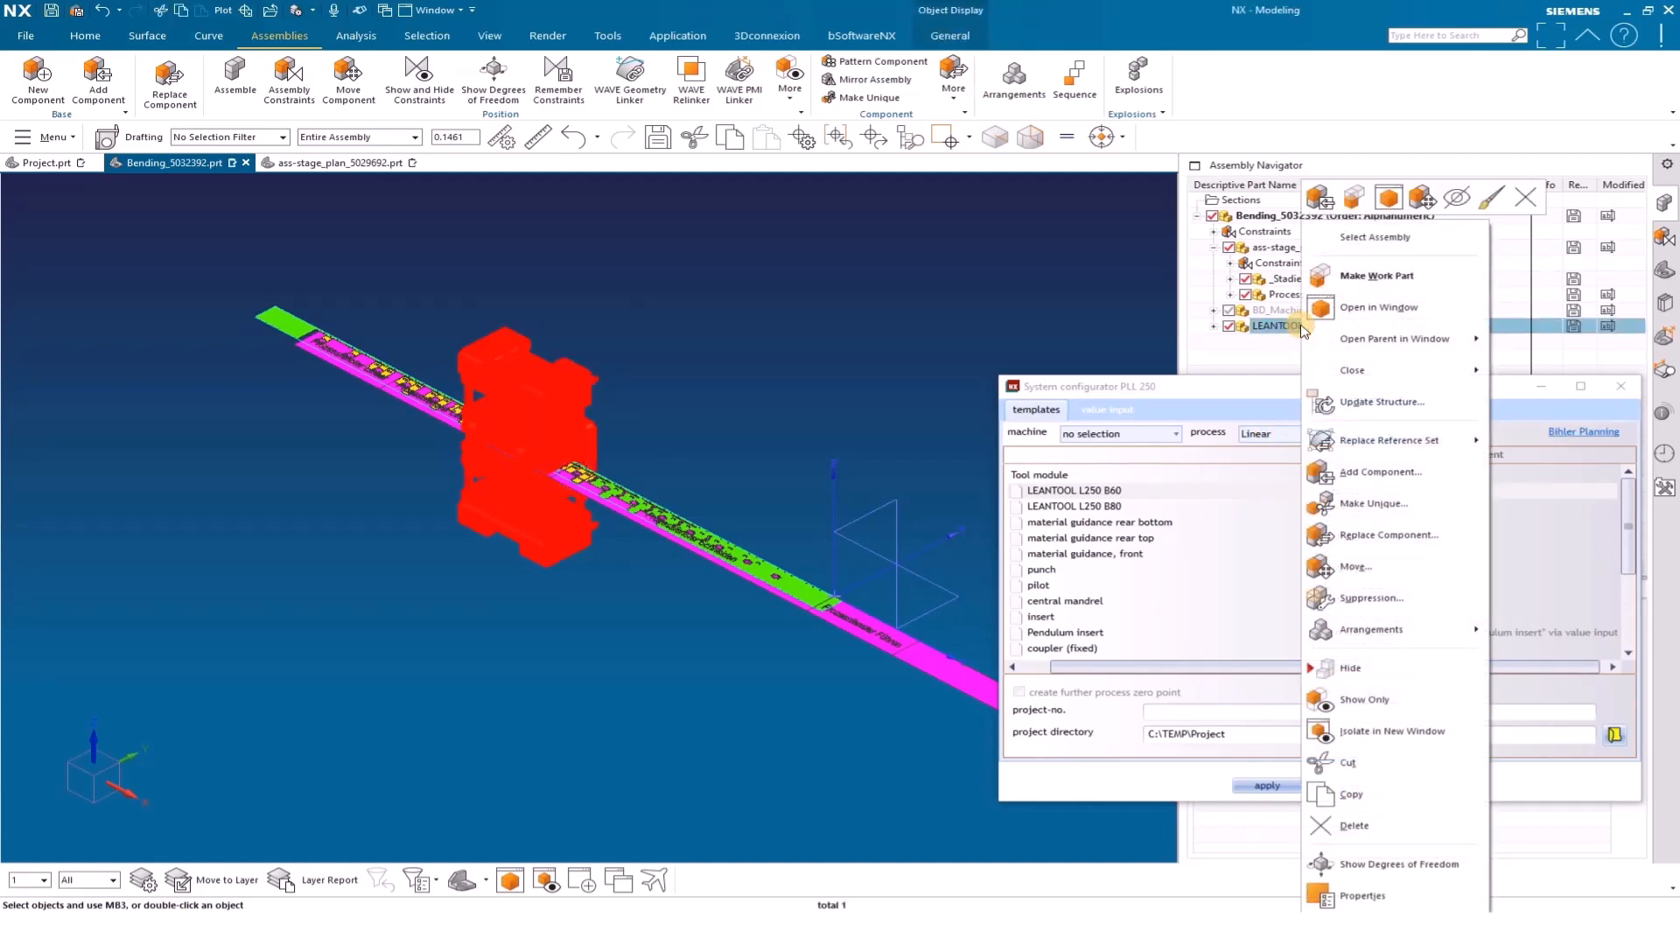
left_click(1382, 306)
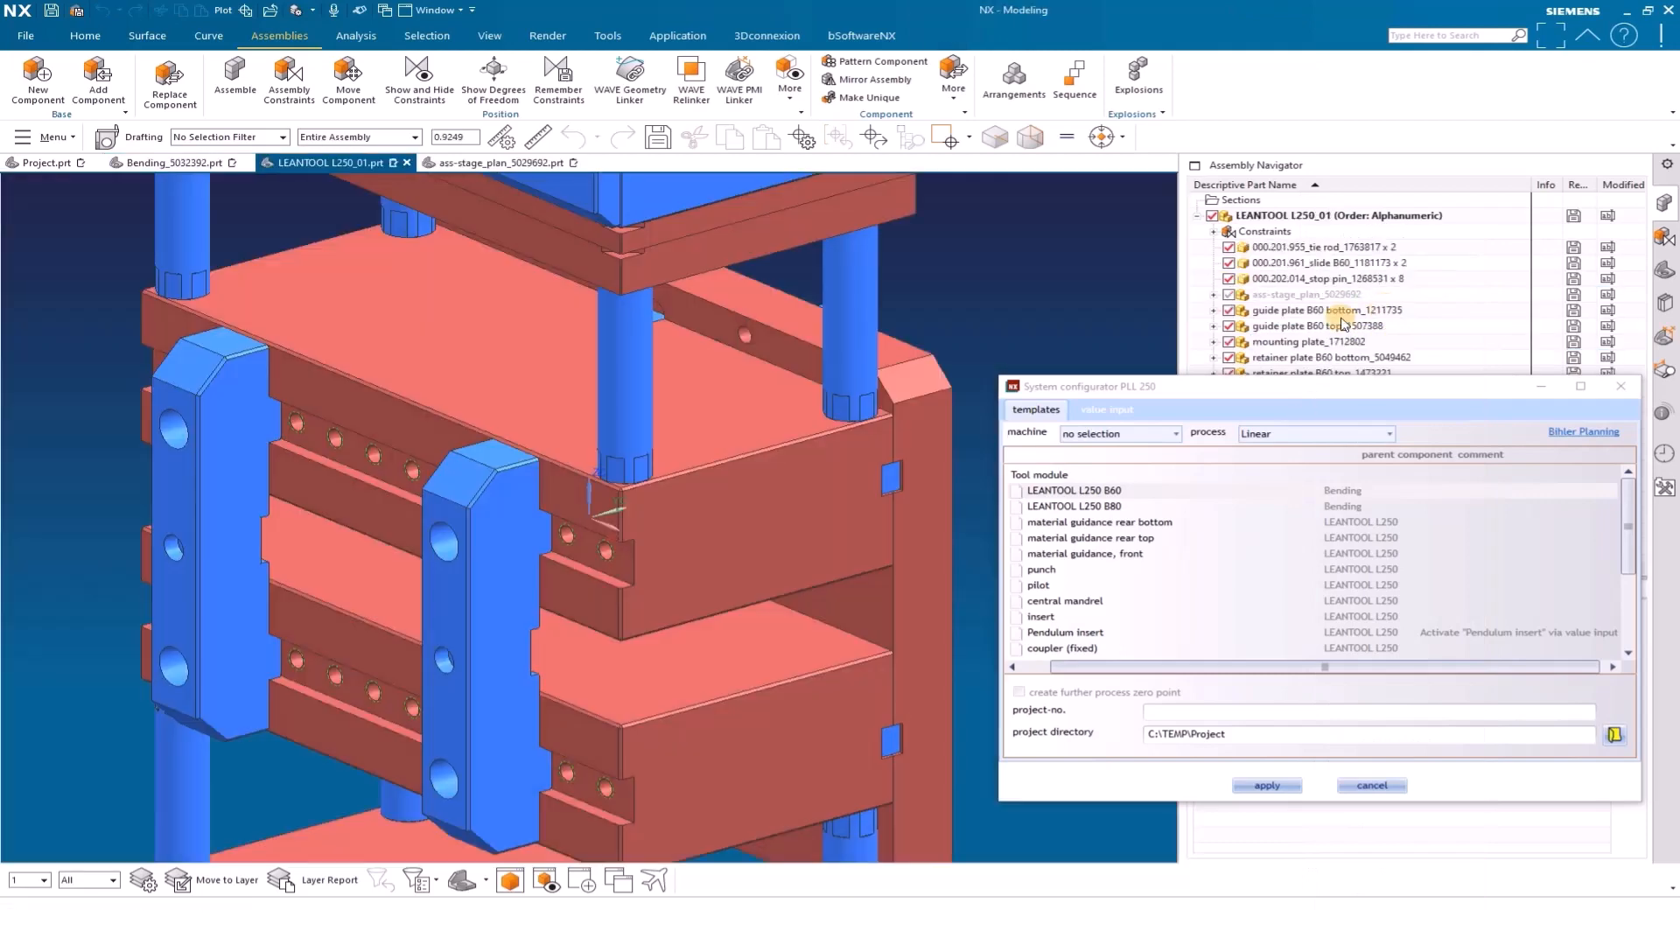
scroll(681, 490, "down", 4)
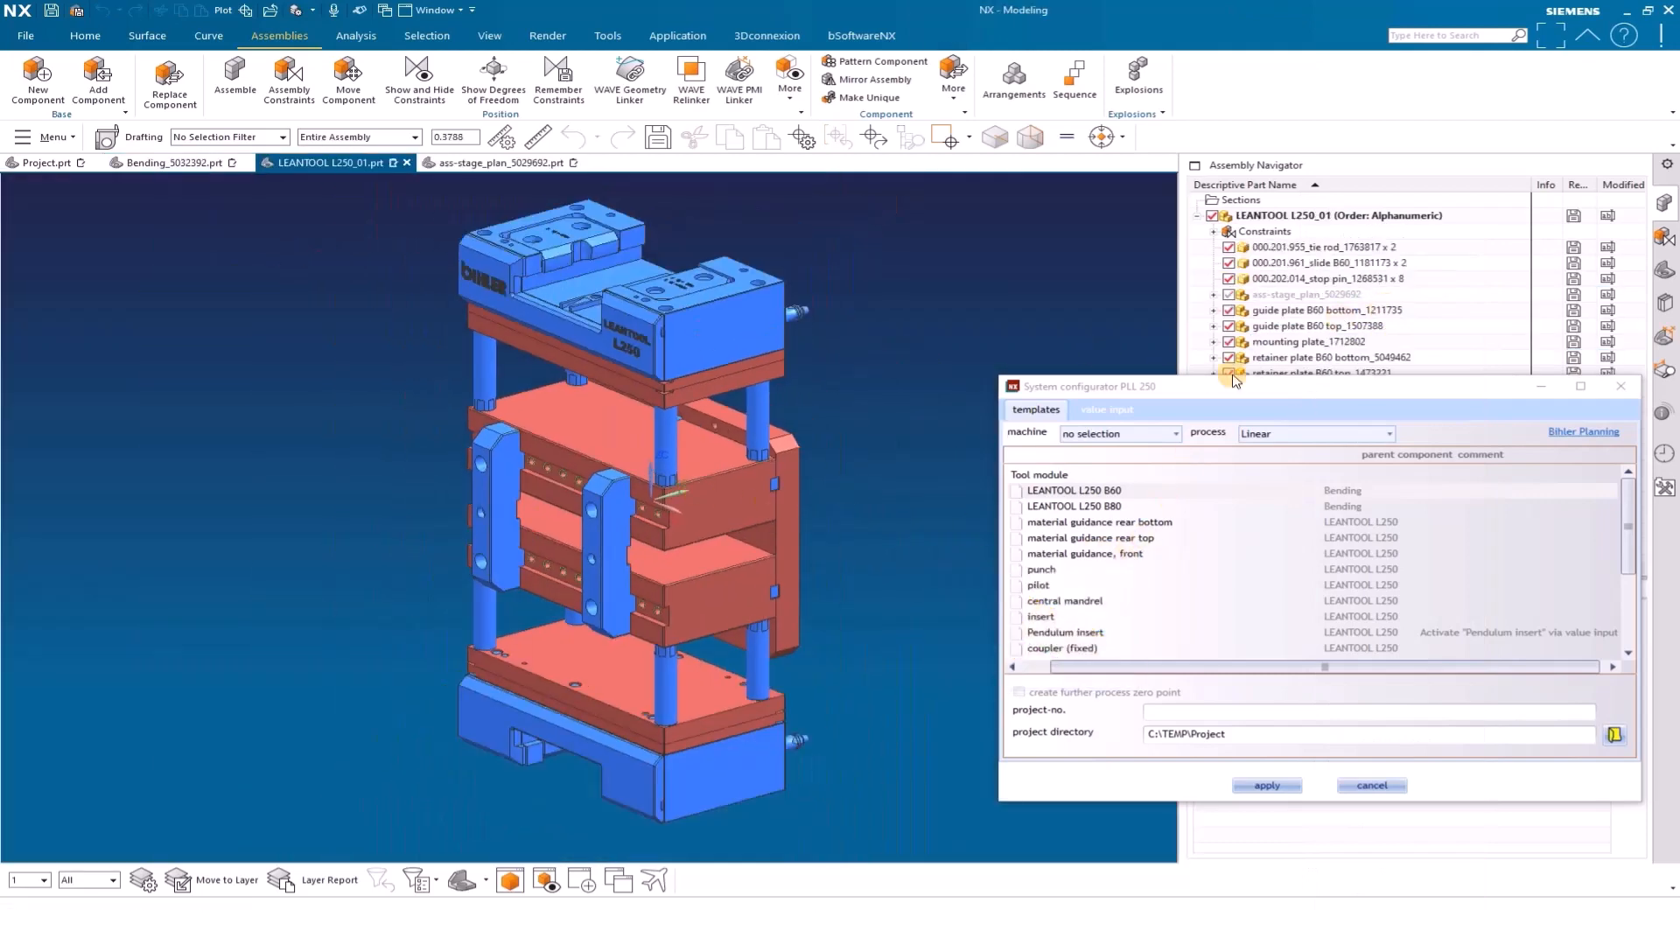
Replace the reference set of ass-stage_plan_5029692 in the LEANTOOL L250_01 assembly with Entire Part
right_click(1272, 295)
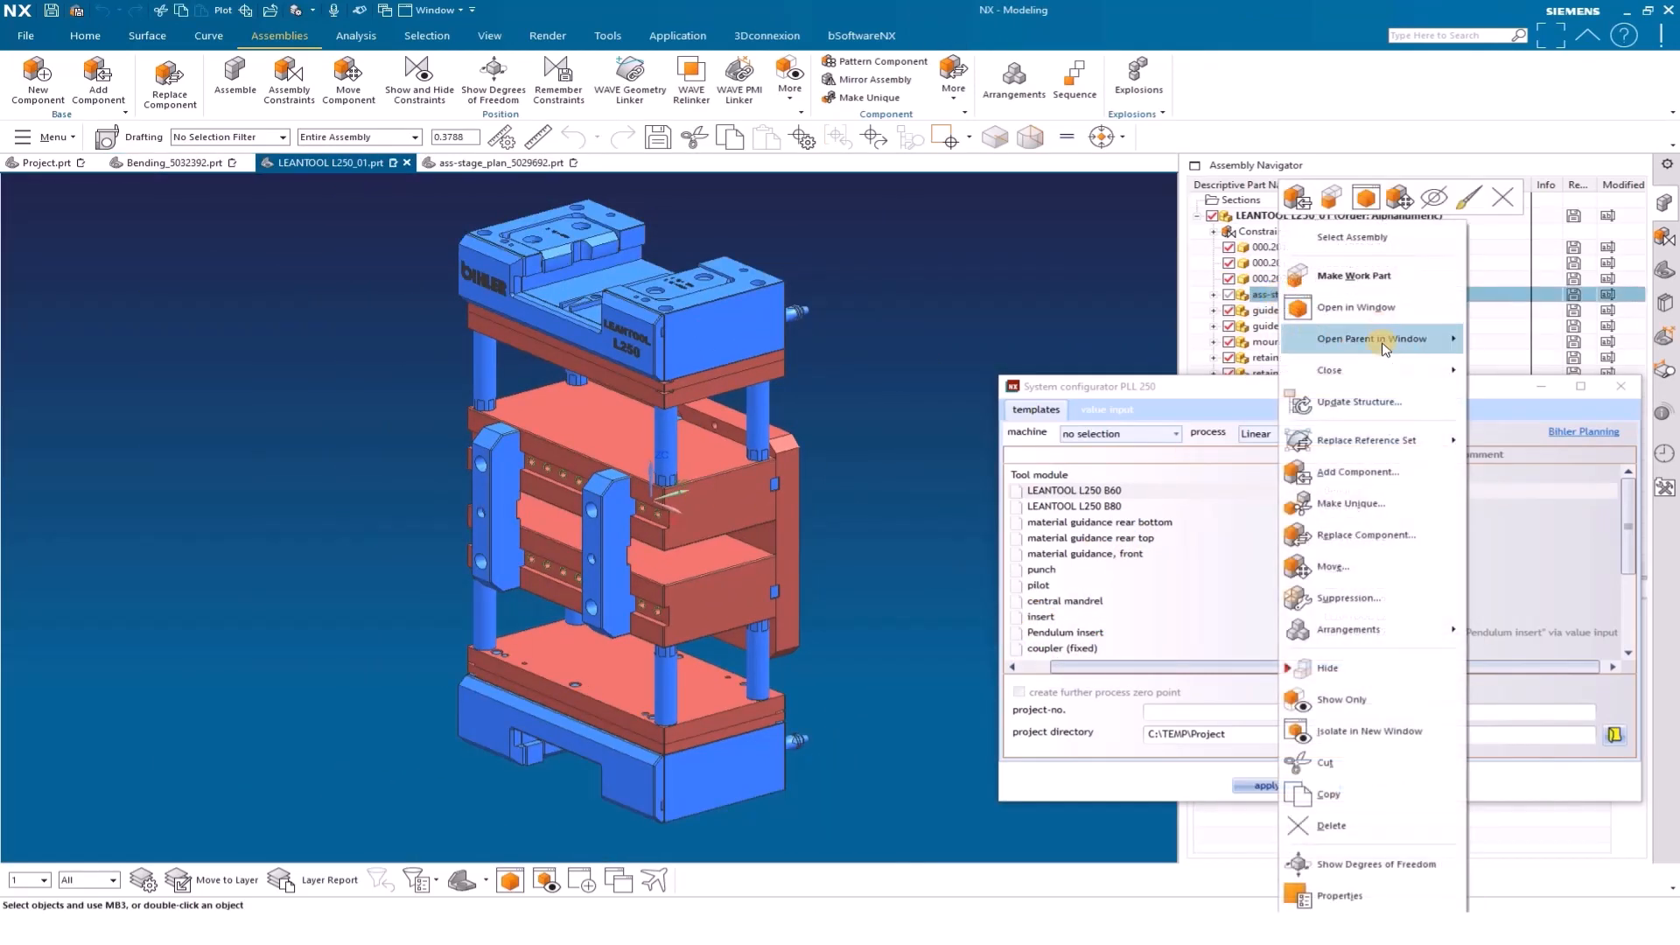
mouse_move(1386, 374)
mouse_move(1399, 438)
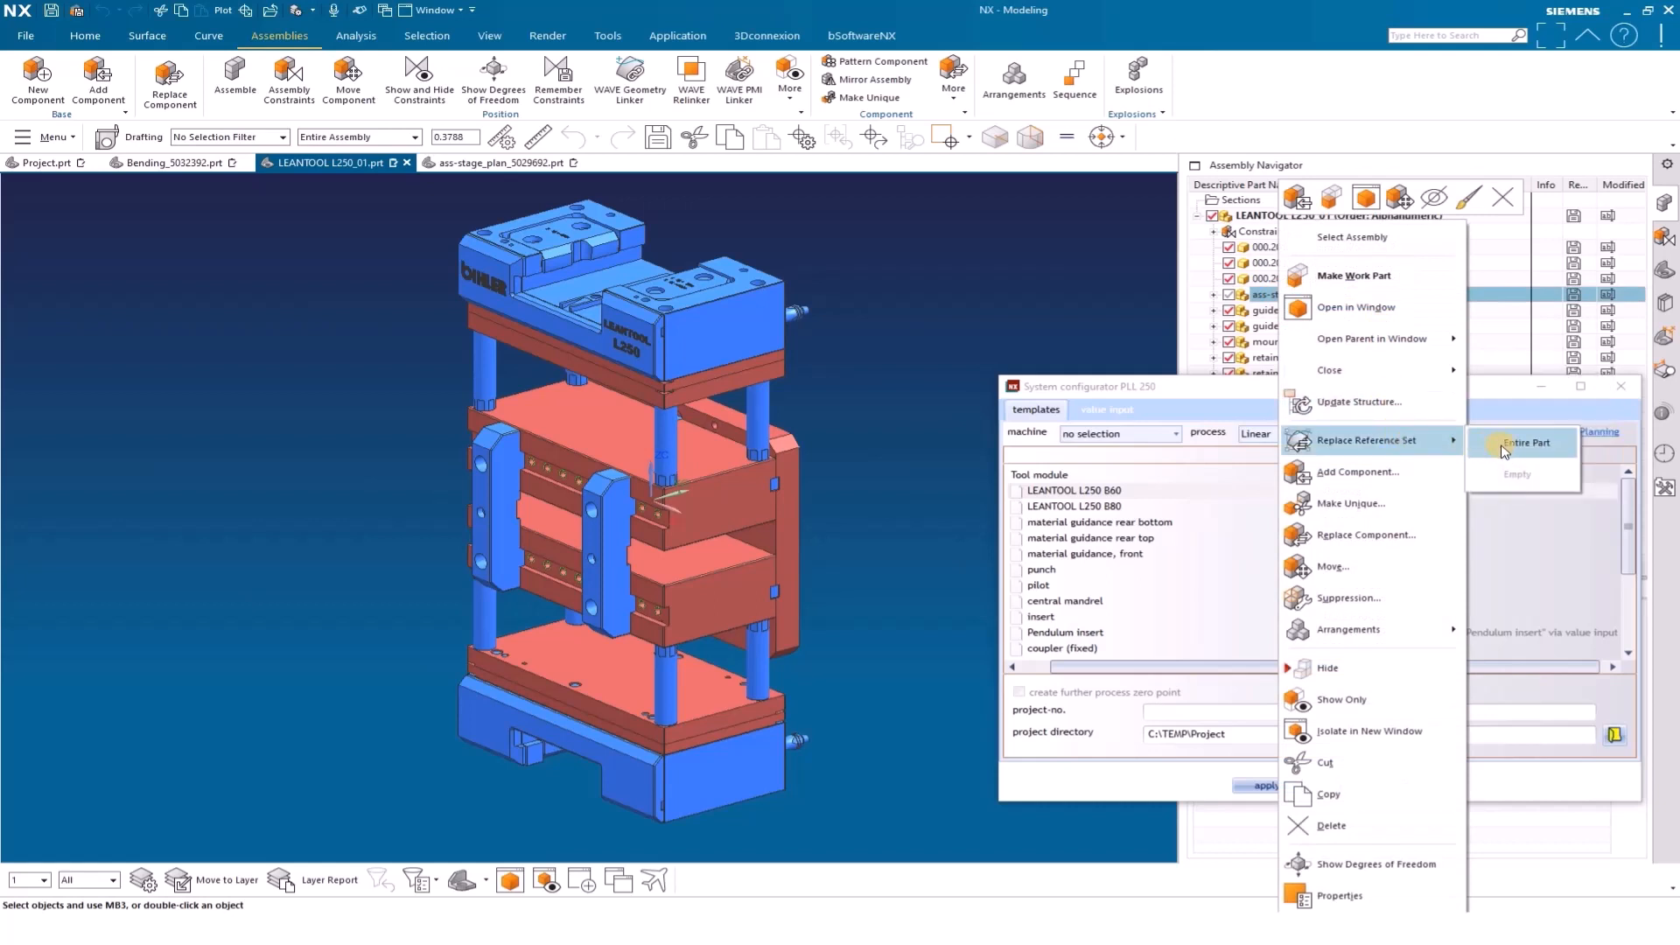
left_click(1504, 444)
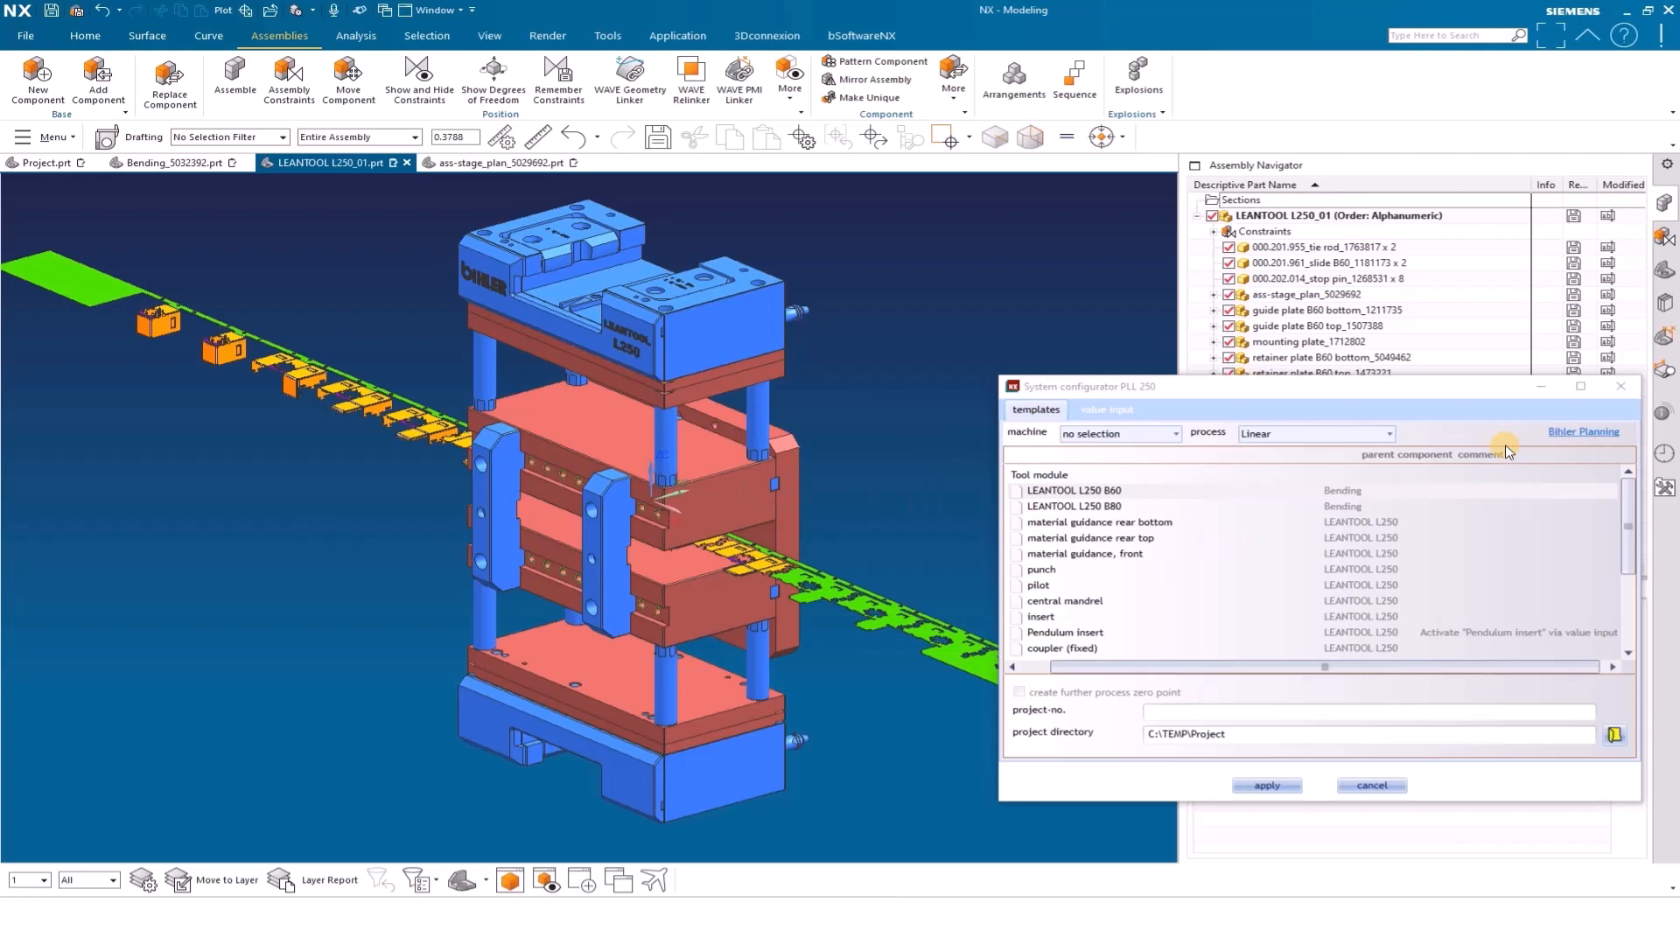
Apply the punch template for the LEANTOOL L250 in the system configurator
scroll(1085, 564, "down", 2)
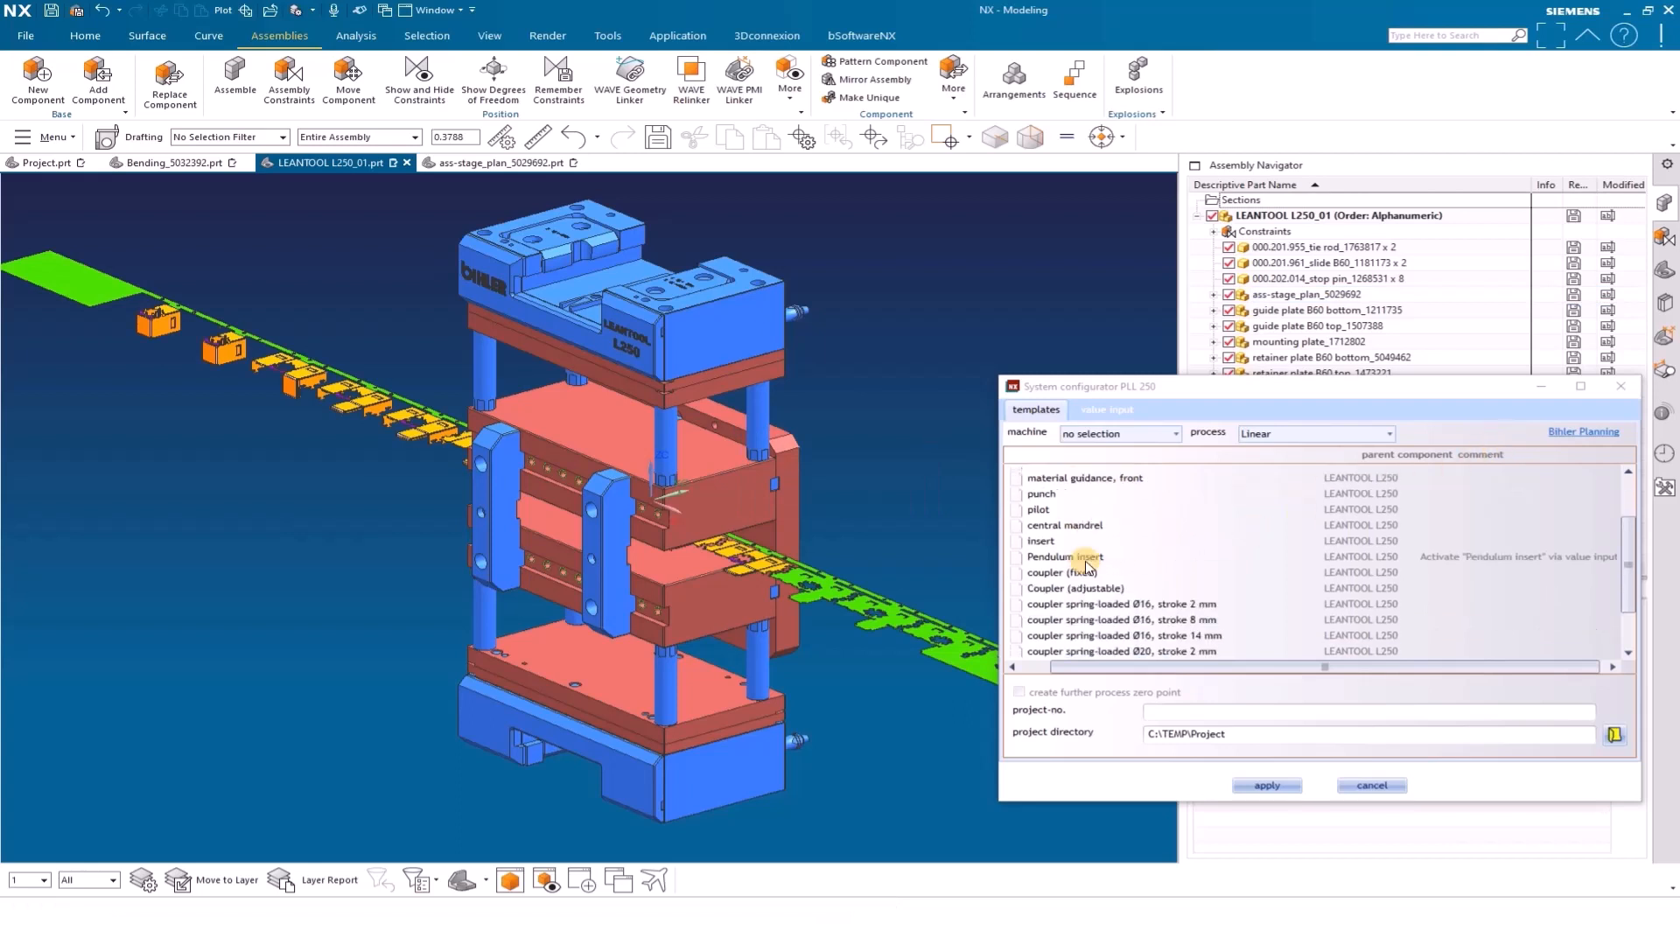
left_click(1043, 495)
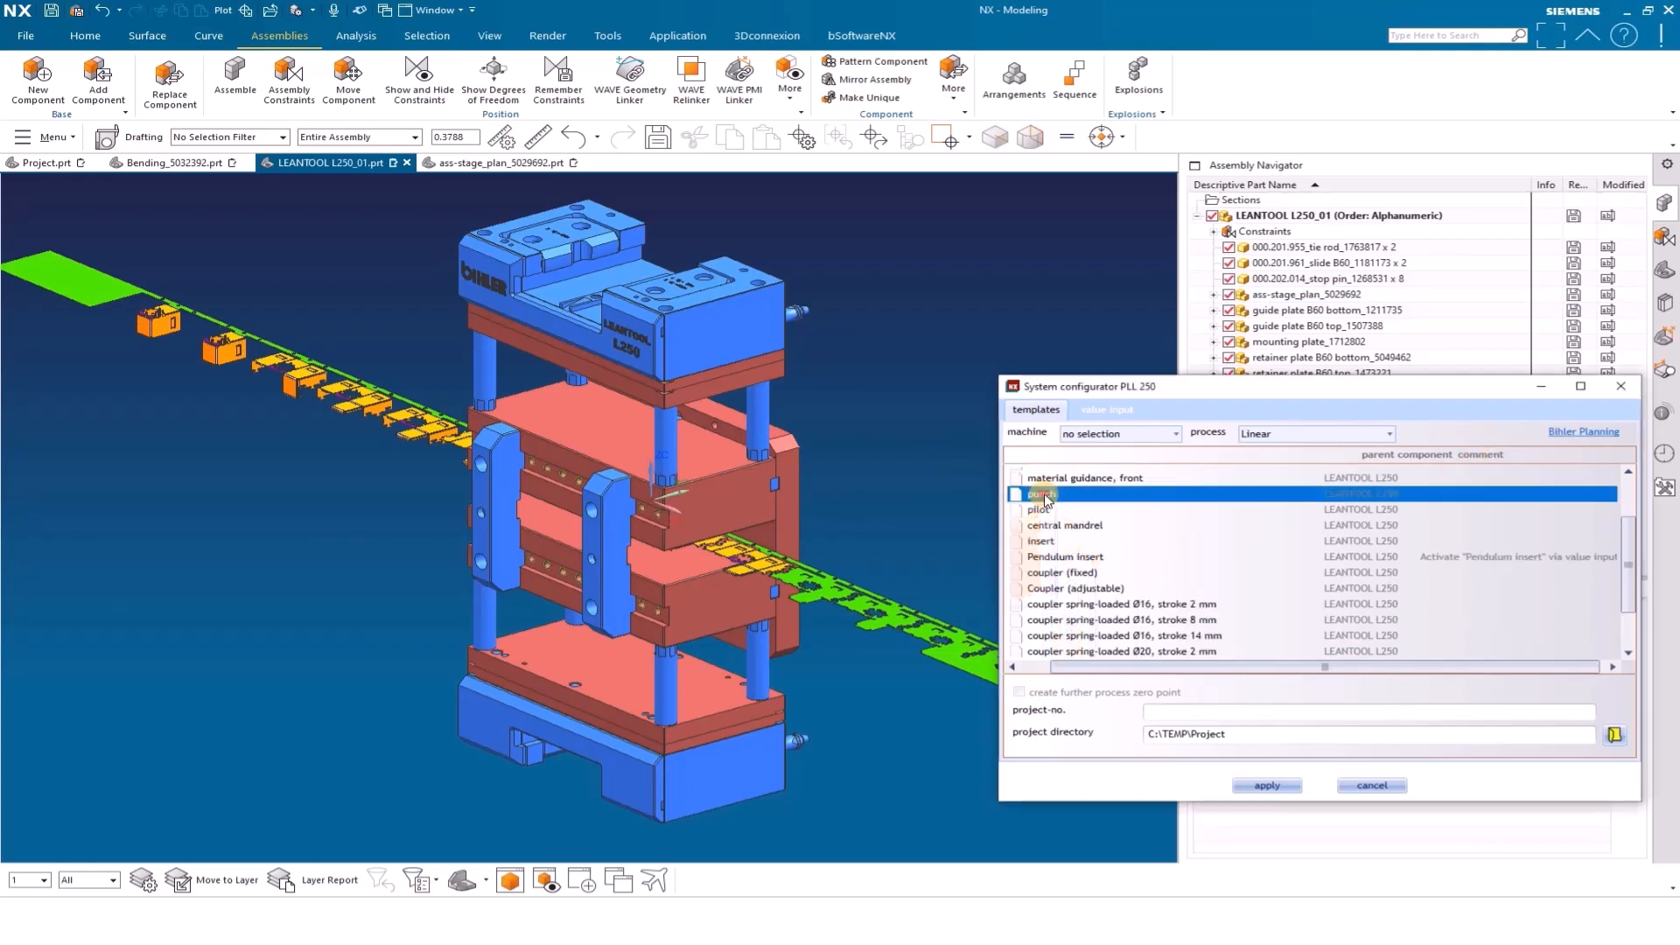
left_click(1276, 785)
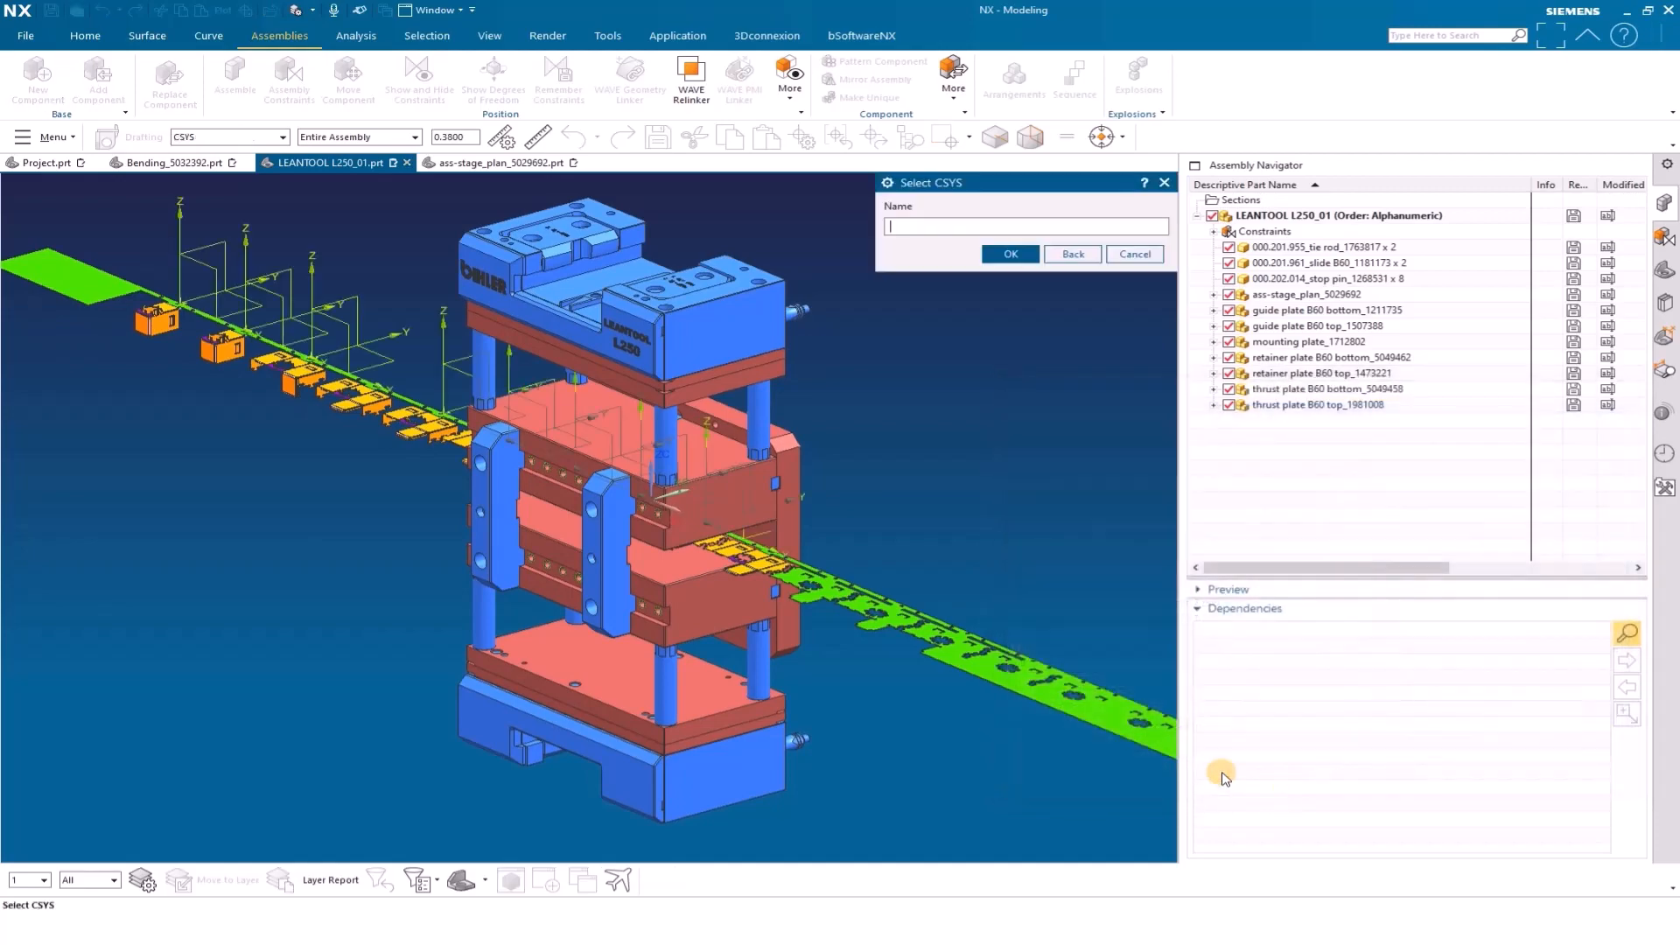
Place the punch on the stage plan's STADIUM_01_UE coordinate system, accept STADIUM_01_UE as the unit name and end the coordinate system selection
middle_click_drag(819, 652, 602, 658)
scroll(604, 658, "up", 2)
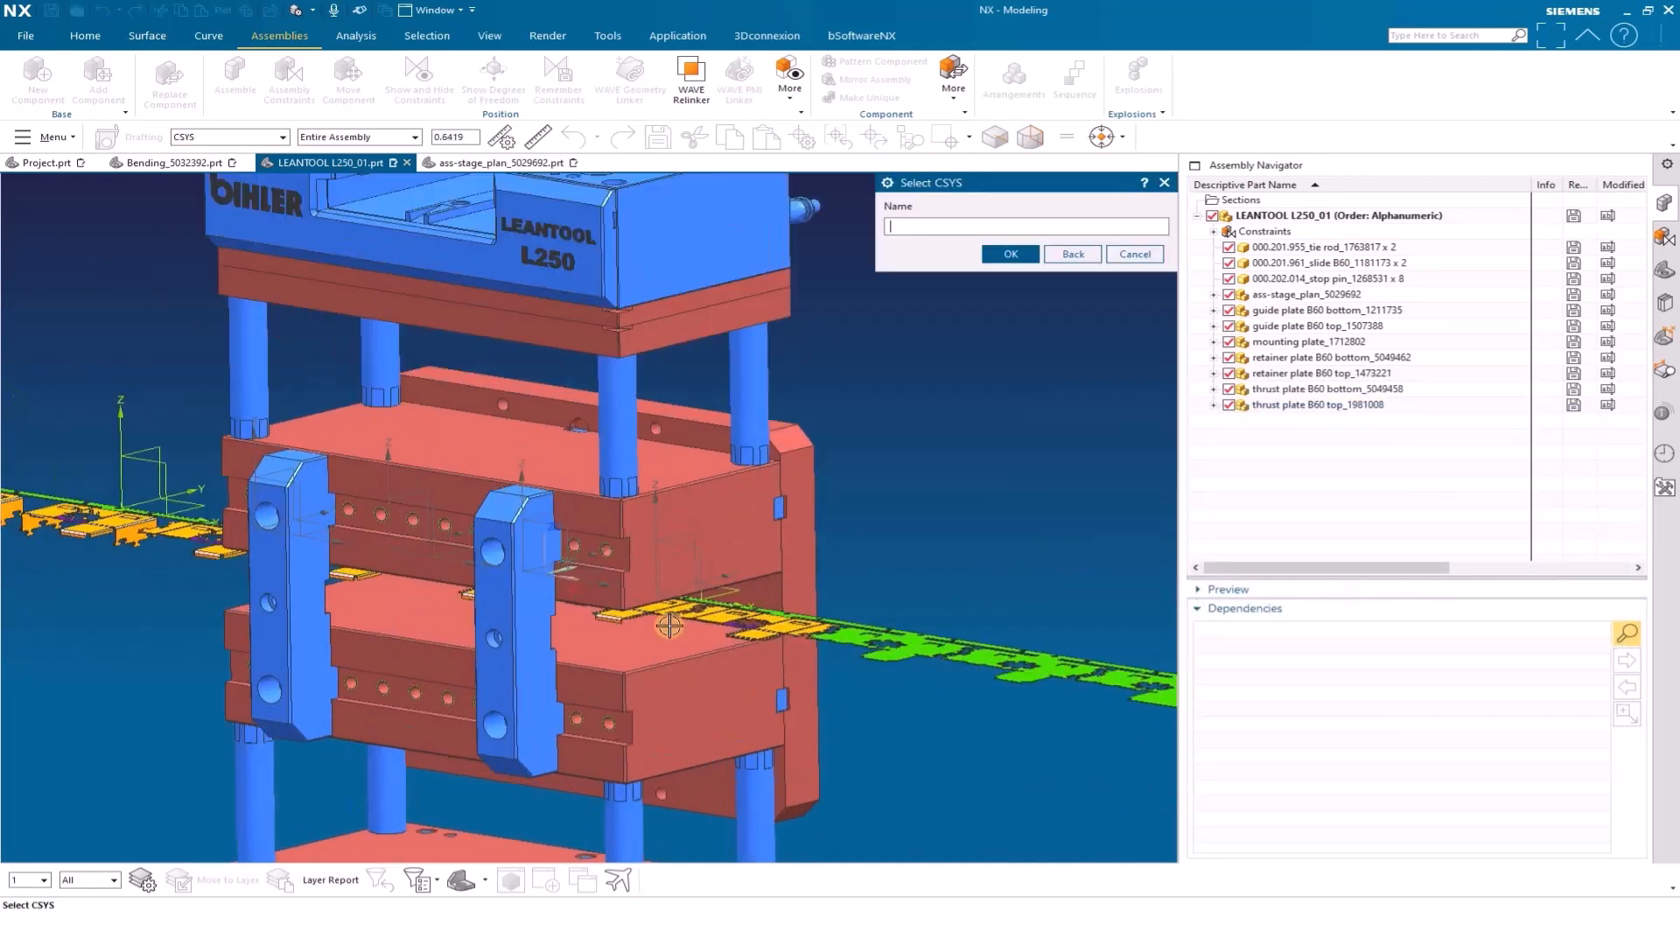
scroll(670, 626, "up", 5)
left_click(639, 534)
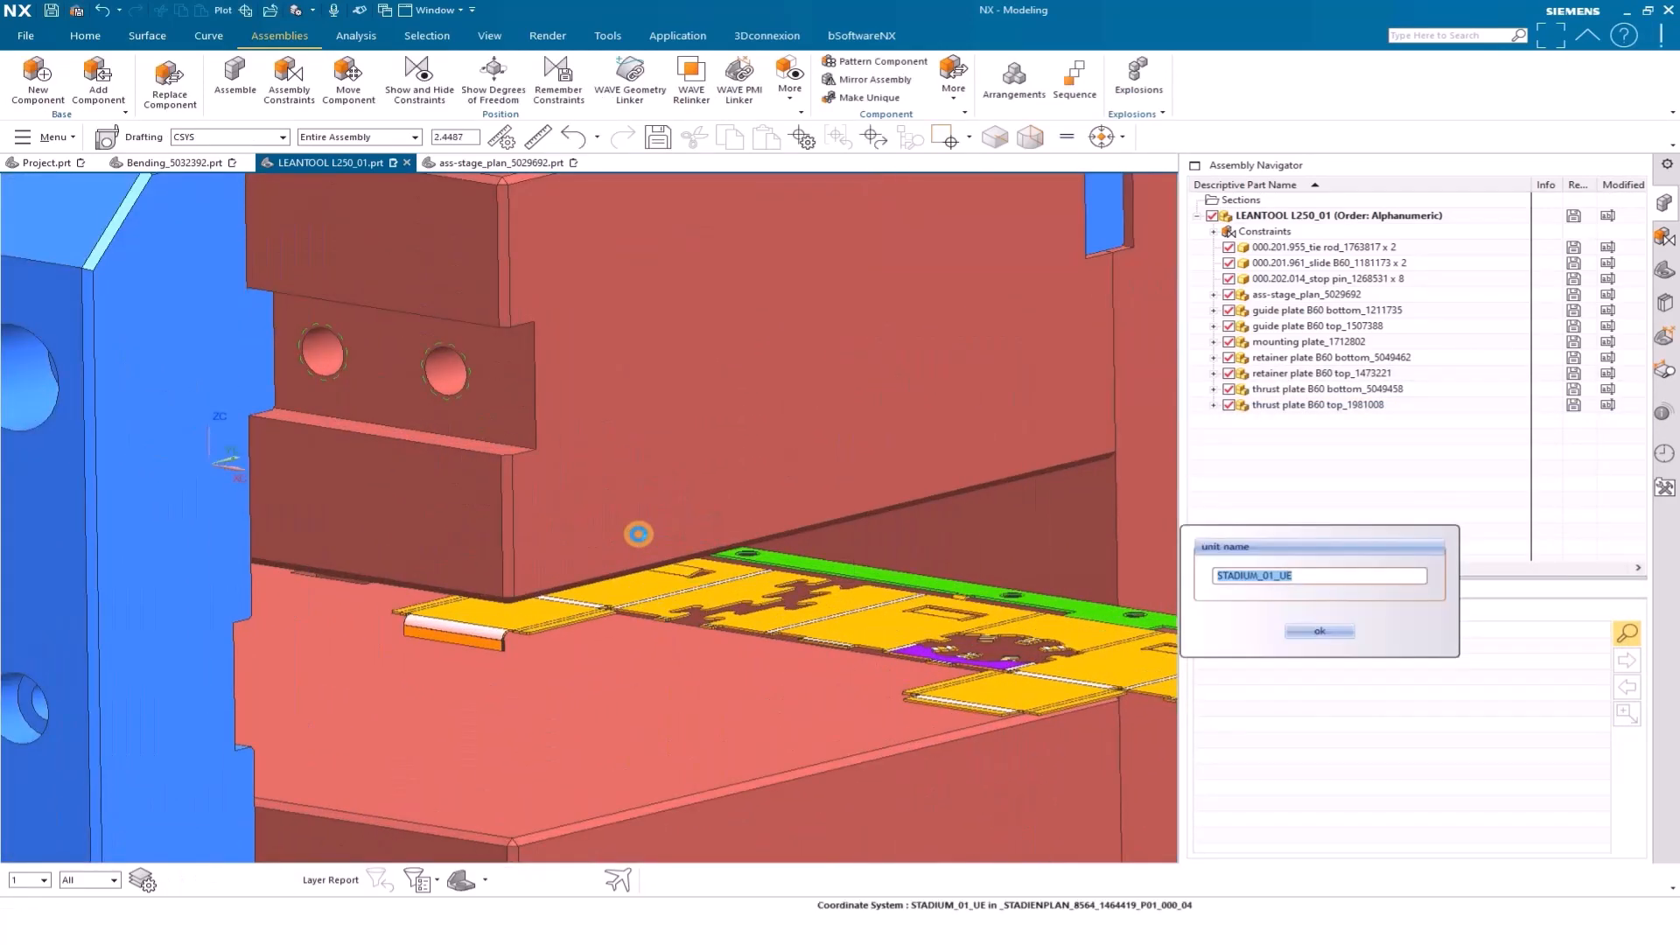
left_click(1321, 632)
left_click(611, 451)
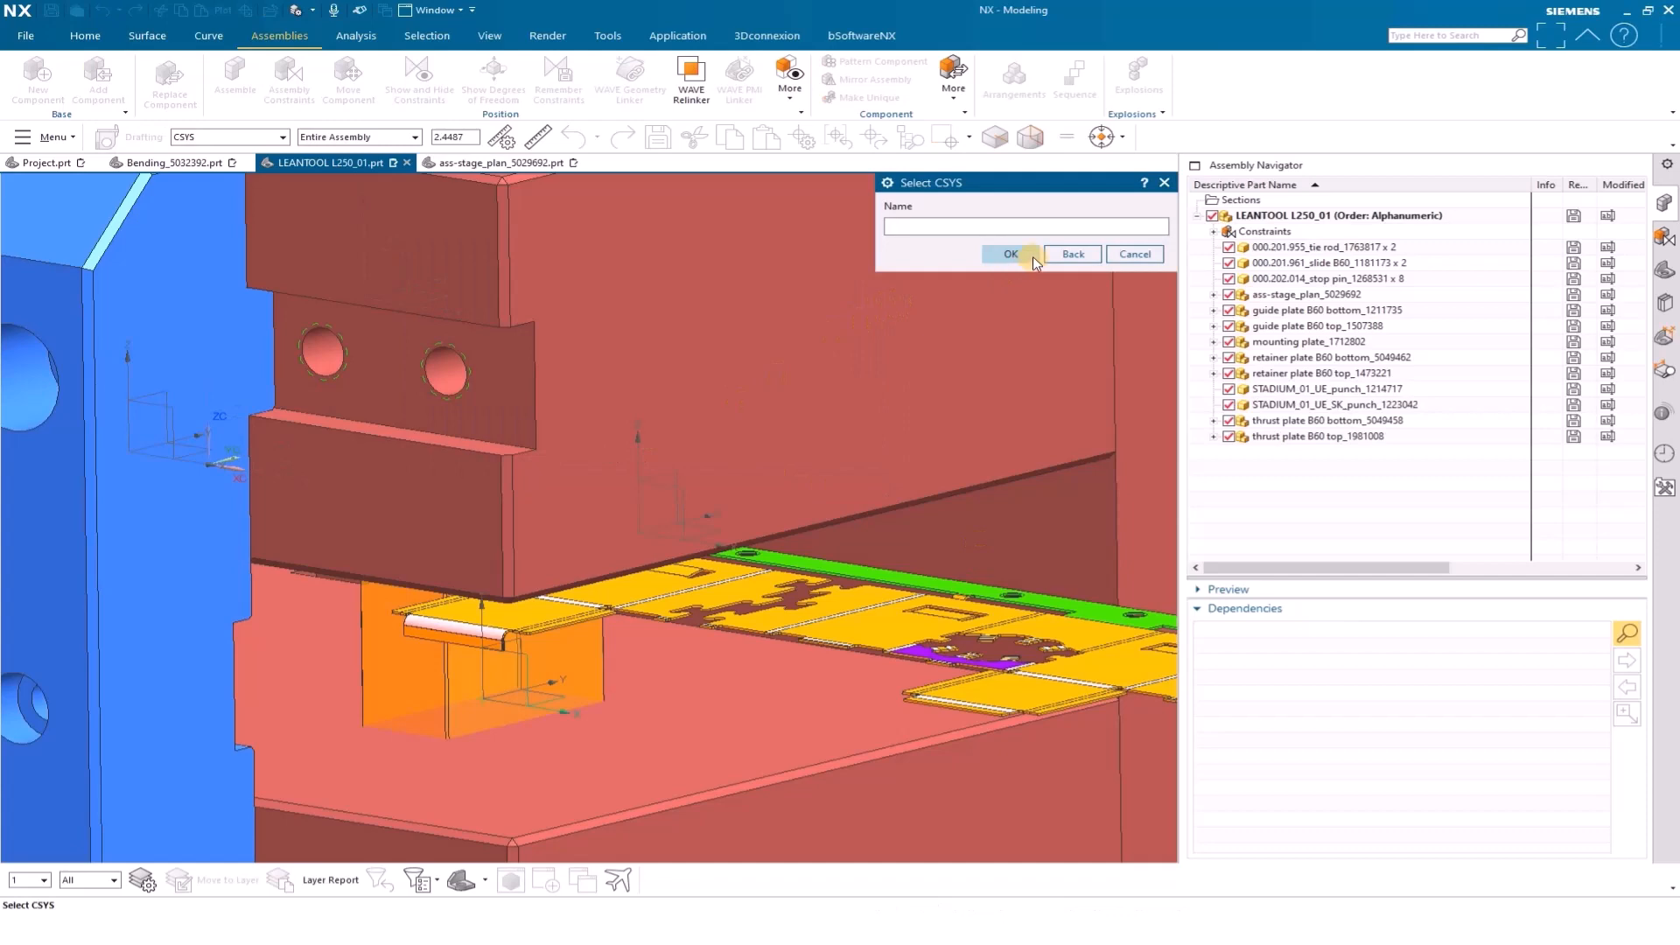
left_click(1011, 254)
Set the punch width and punch depth of STADIUM_01_UE_punch to 16 in the configurator's value input
left_click_drag(882, 274, 1243, 451)
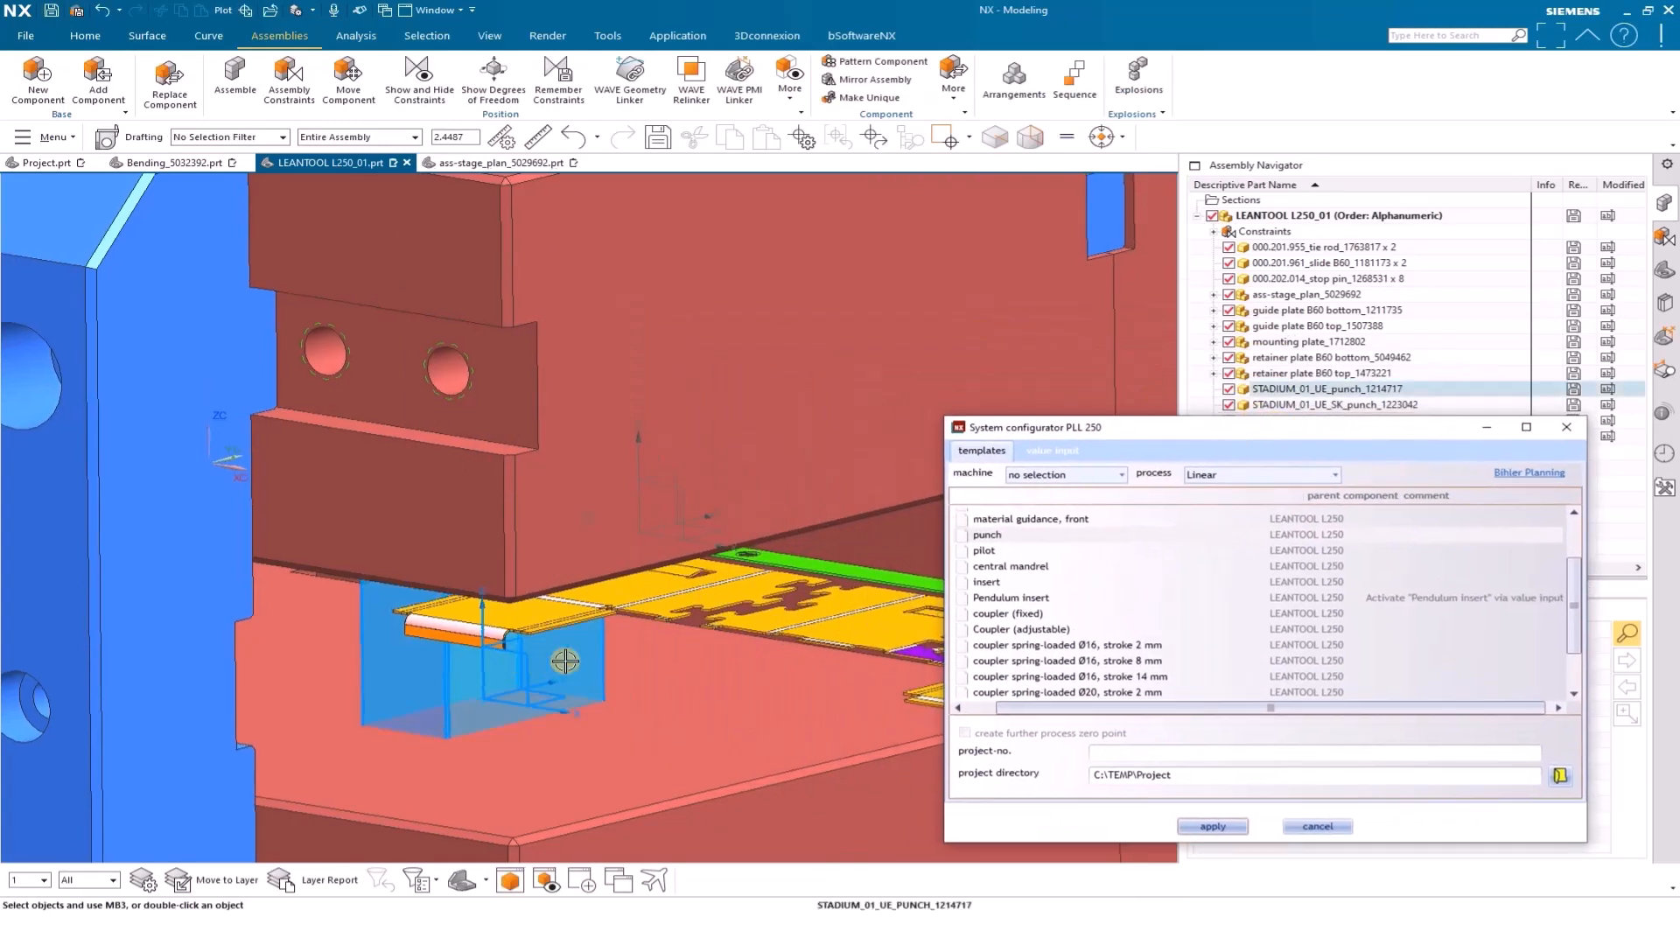
left_click(1066, 452)
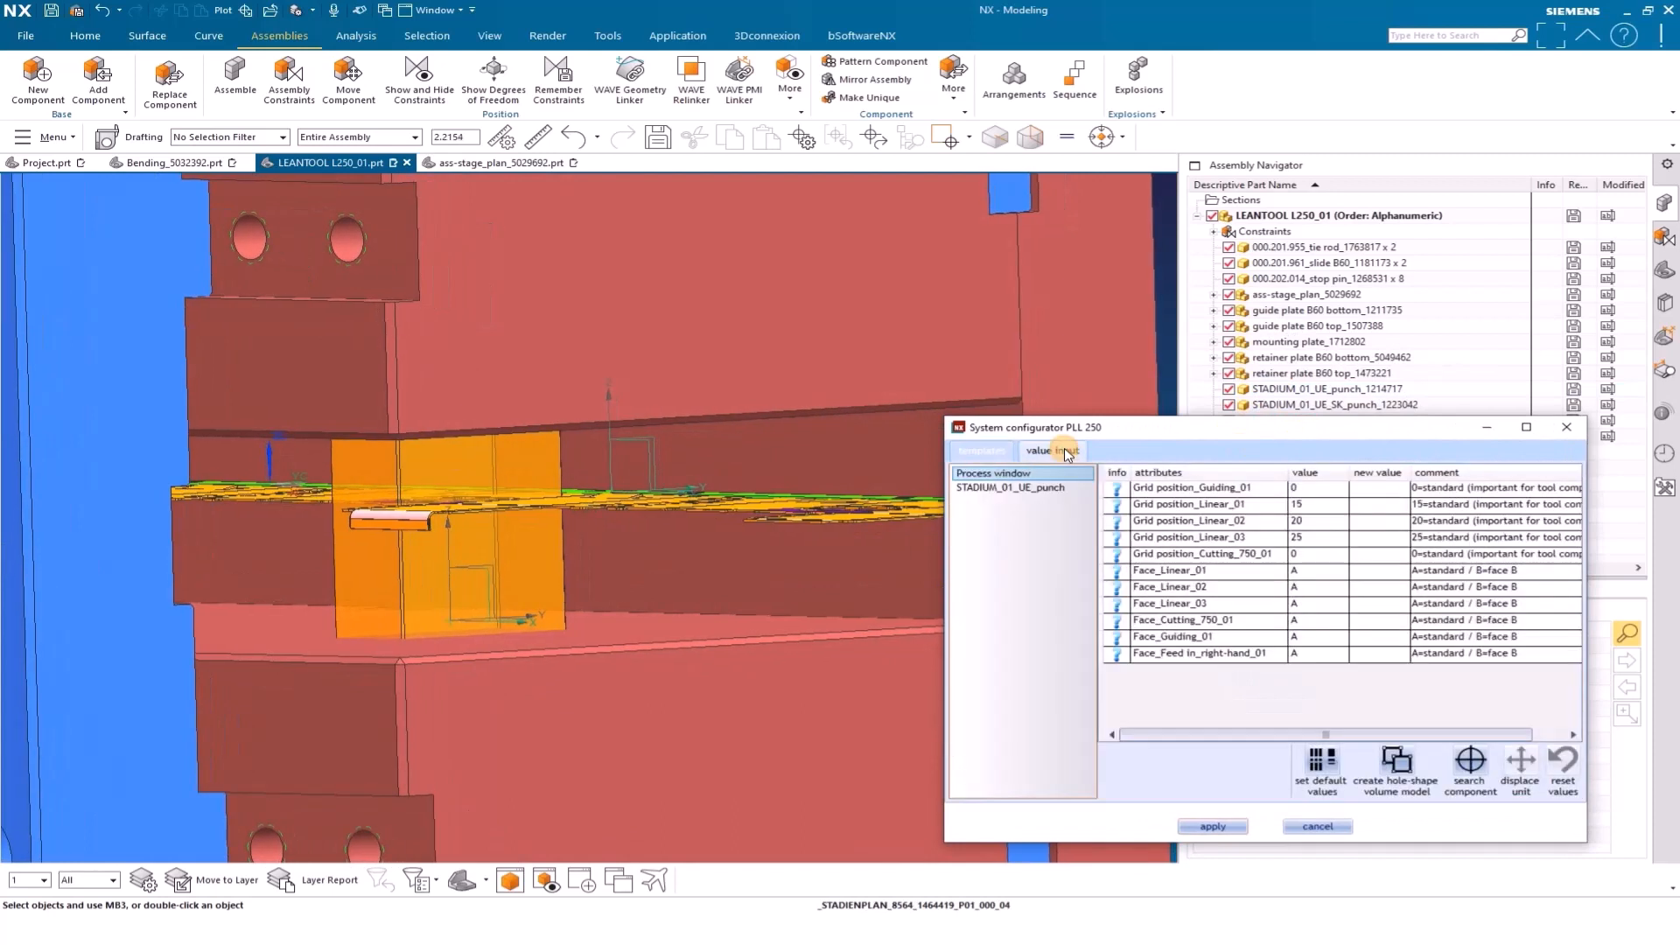
left_click(1047, 492)
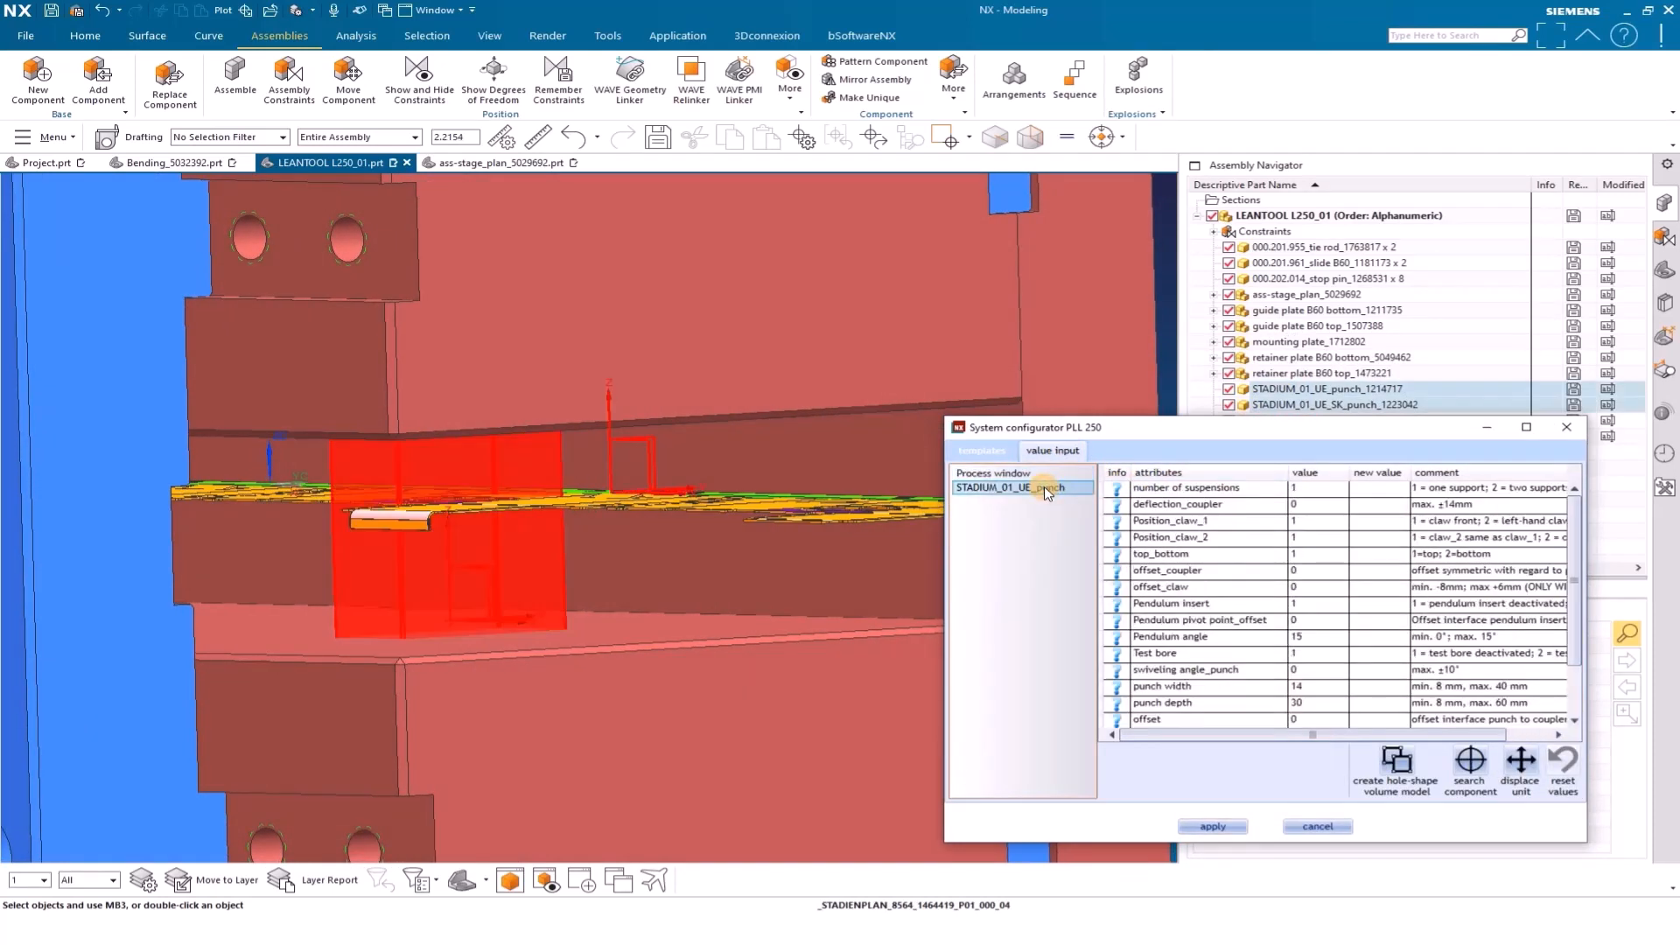
scroll(1368, 667, "down", 2)
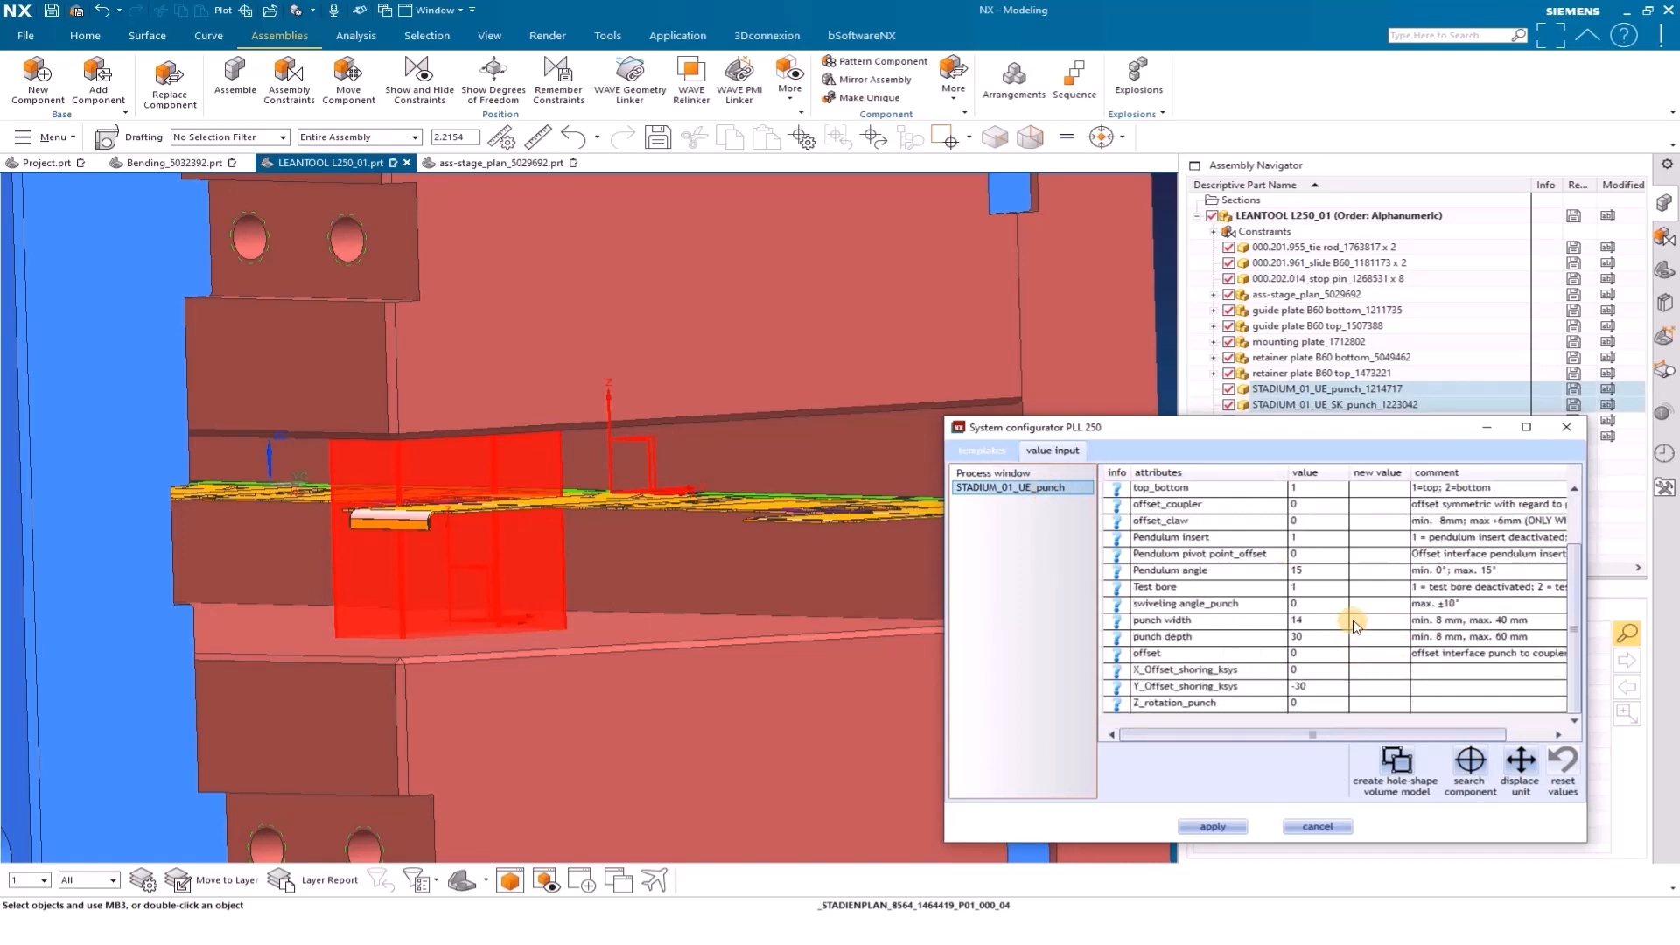
left_click(1362, 622)
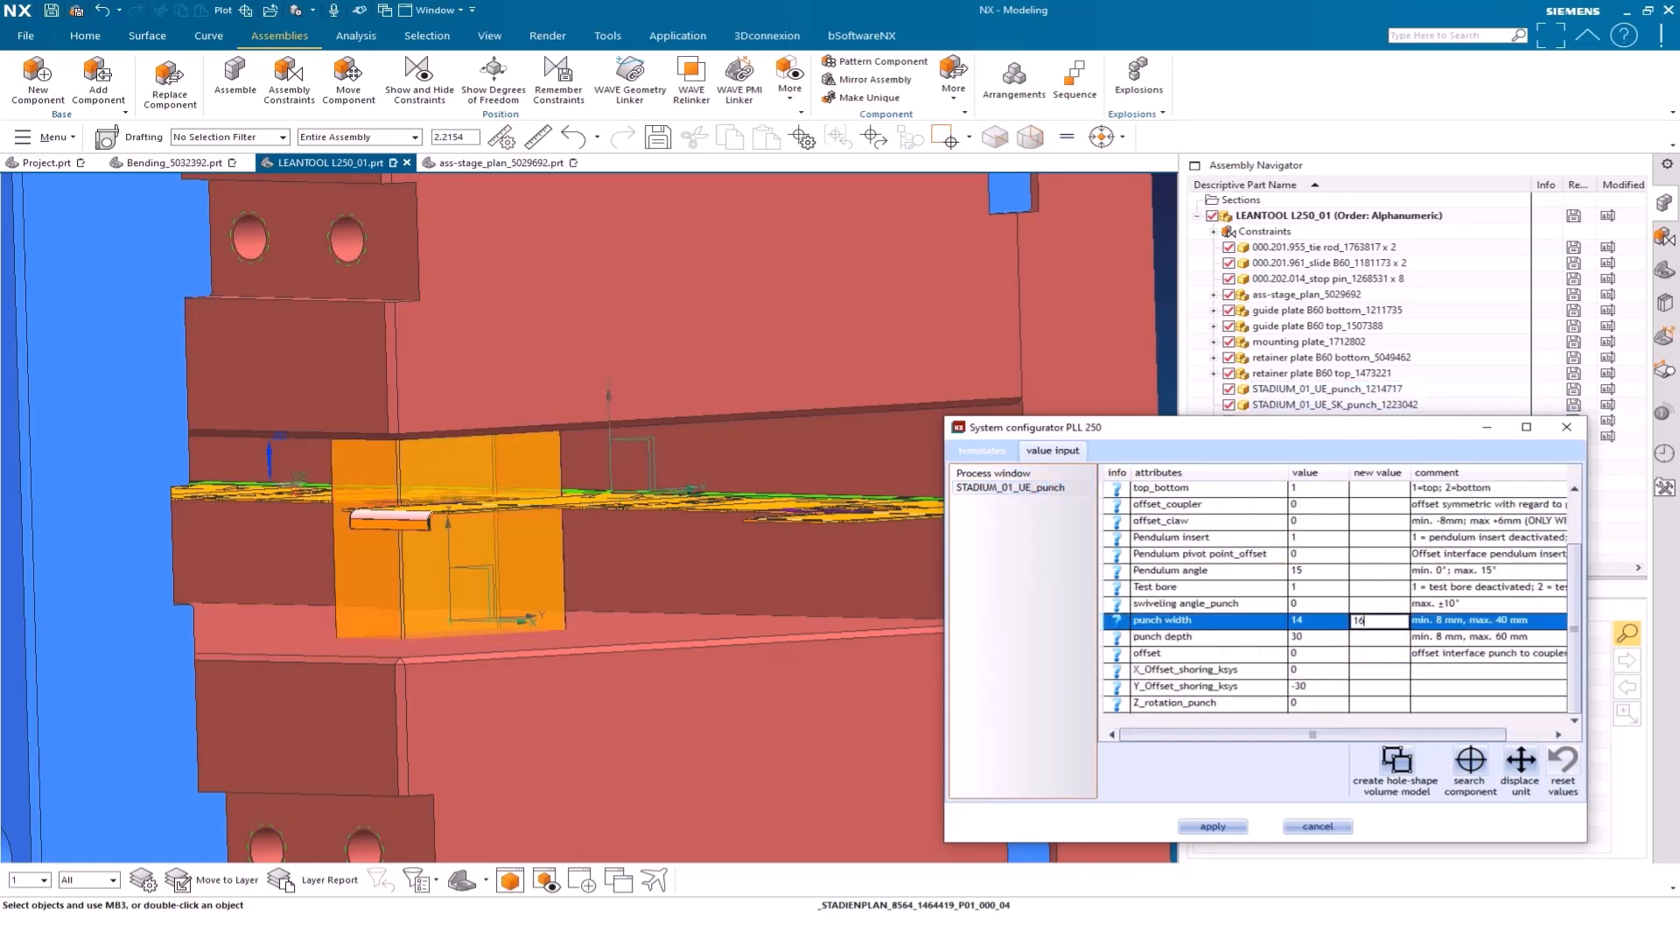
key("Return")
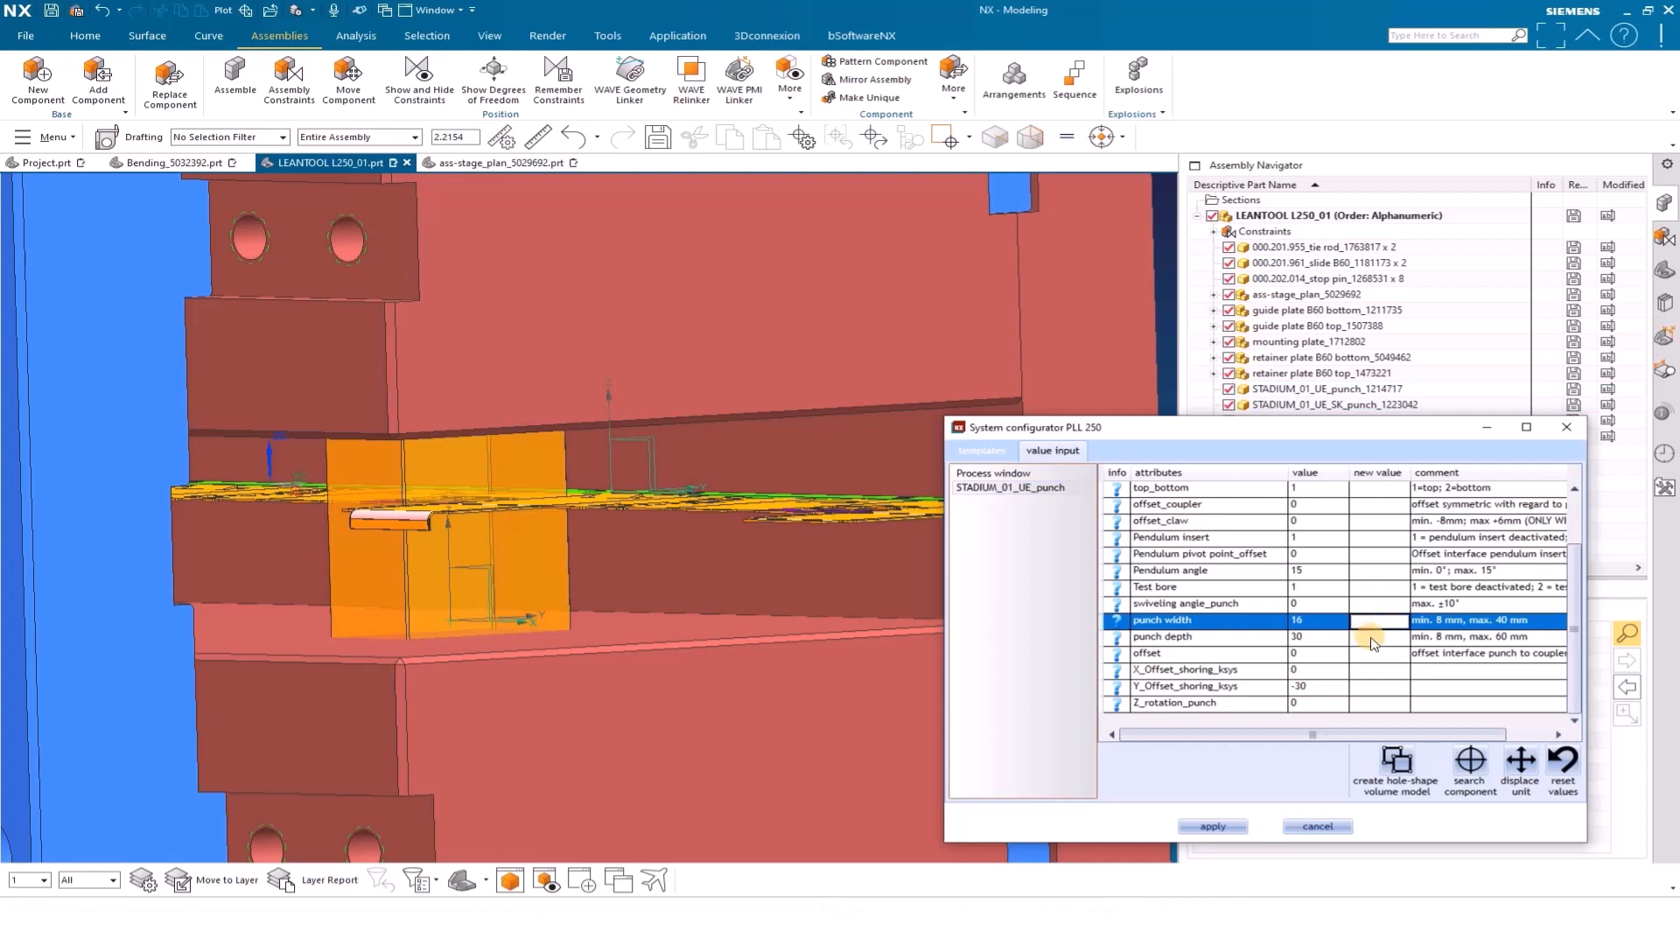
left_click(1371, 638)
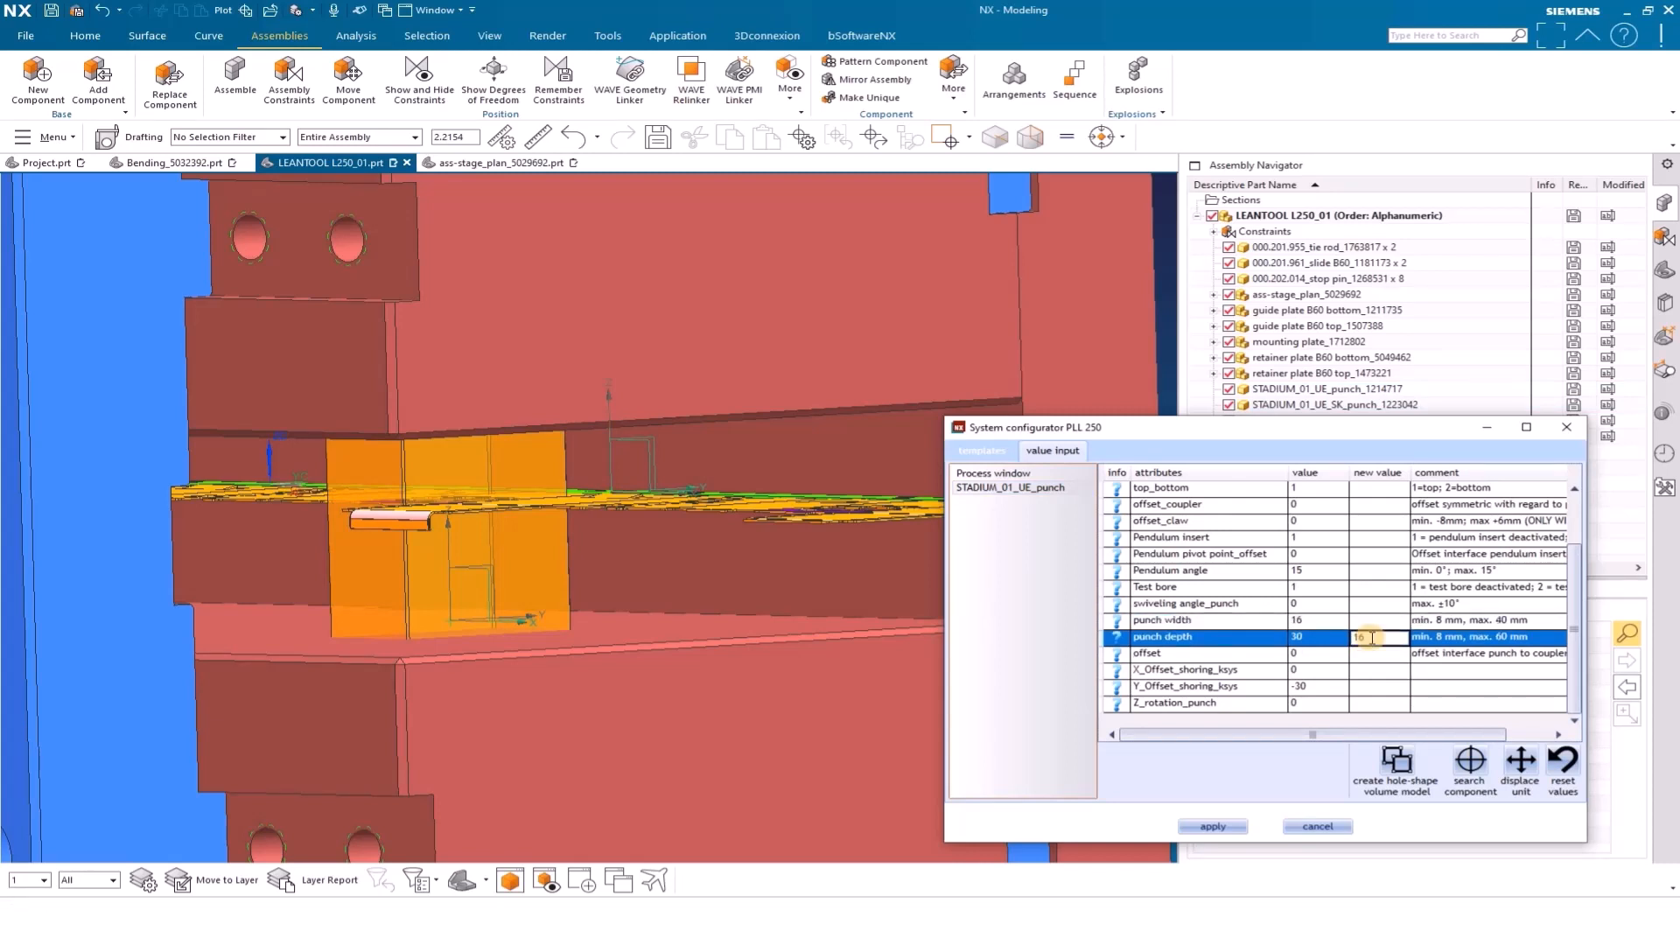
type("16")
key("Return")
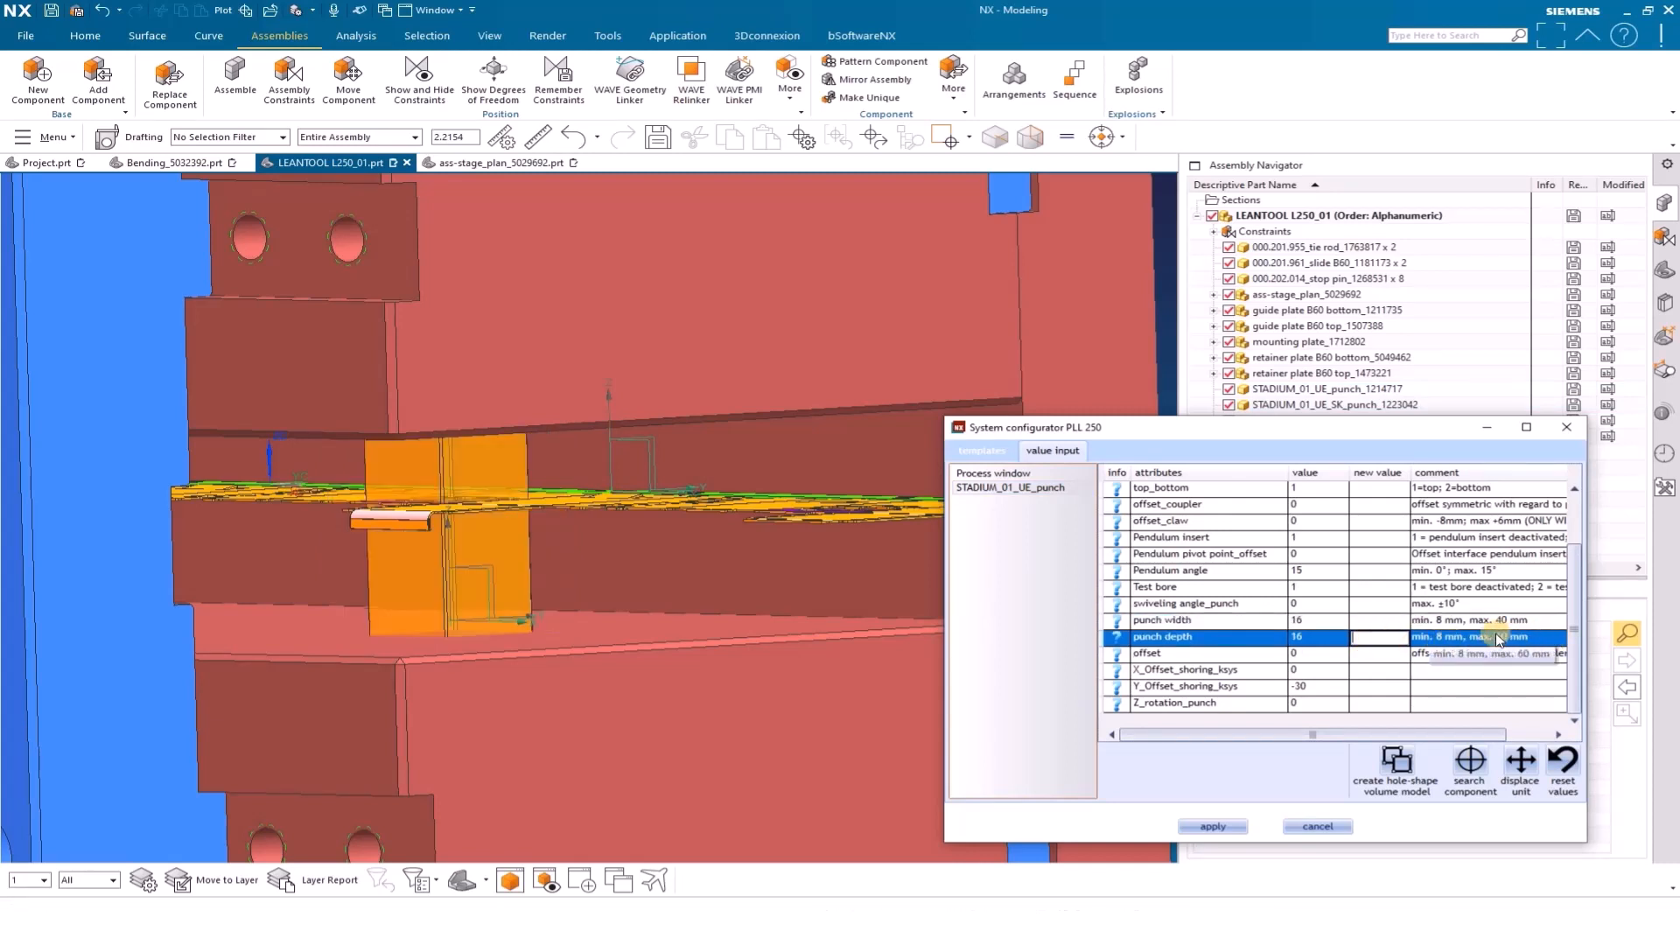
Set the punch's X_Offset_shoring_ksys to 18 and Y_Offset_shoring_ksys to -26
left_click(1381, 672)
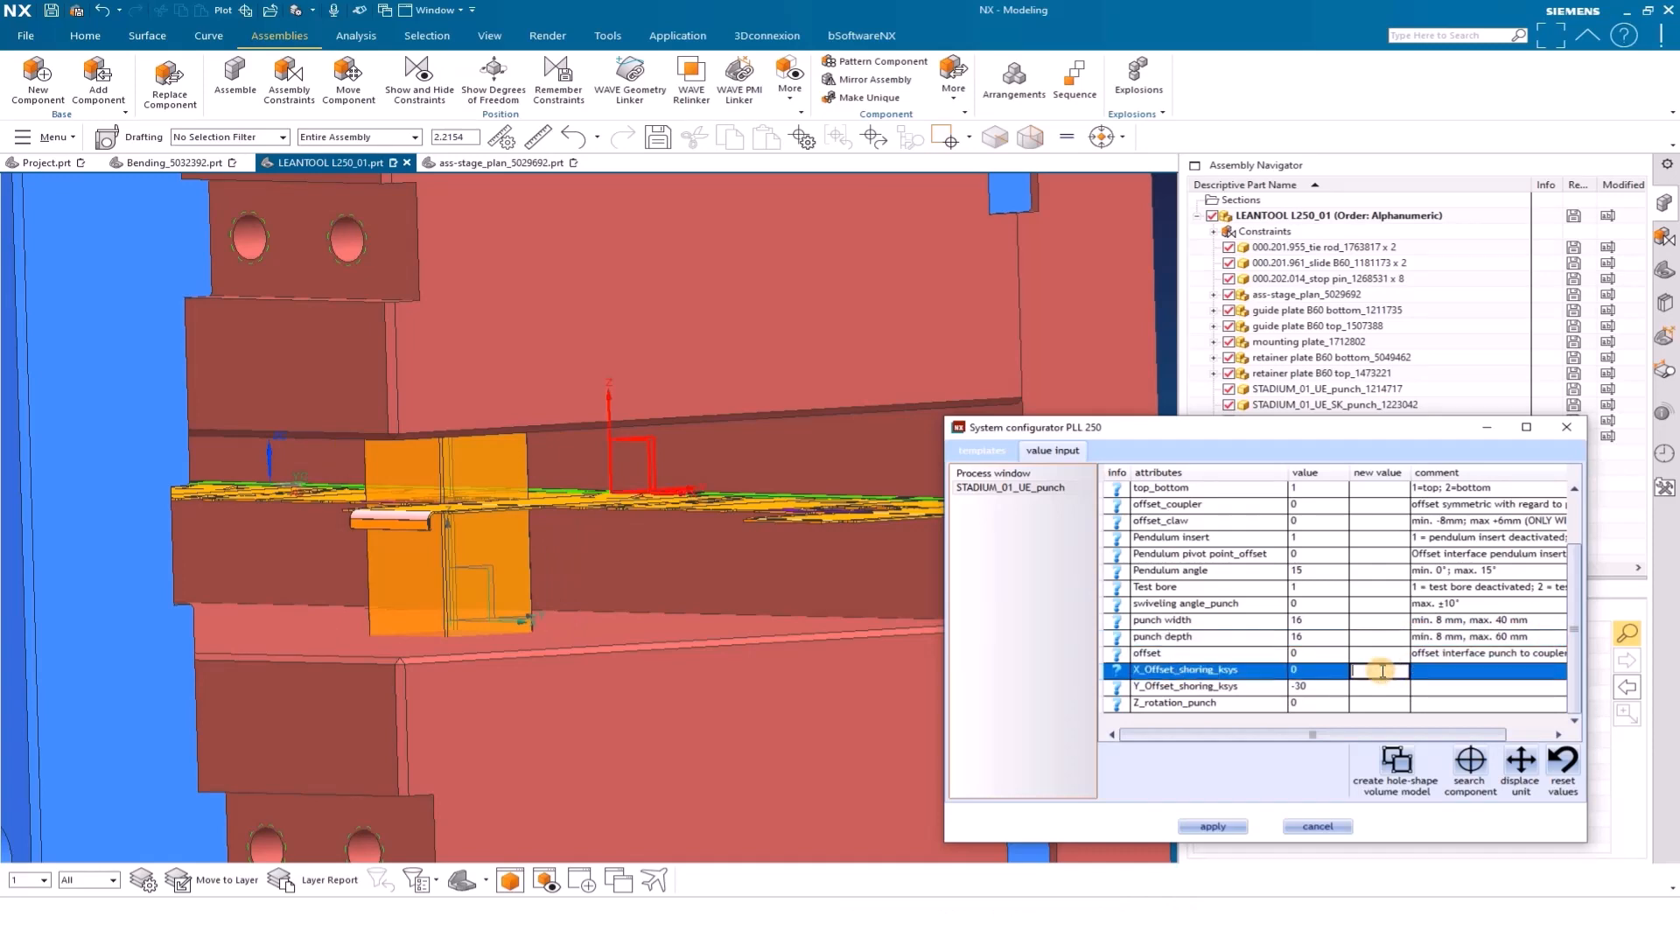
type("18")
key("Return")
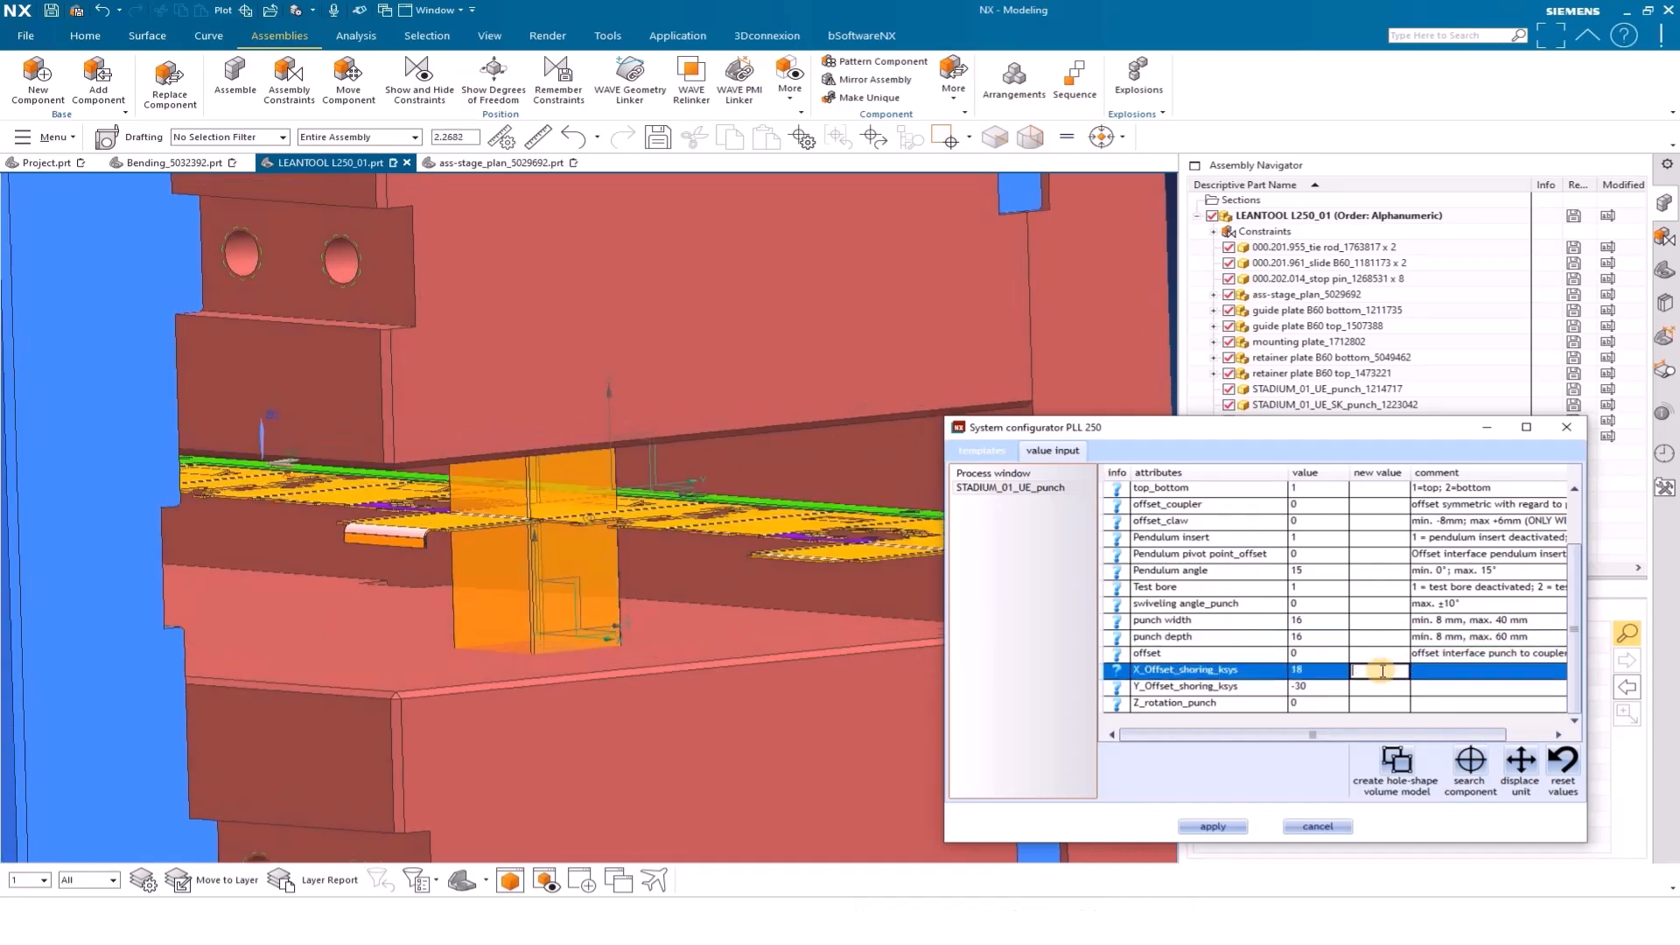
left_click(1378, 687)
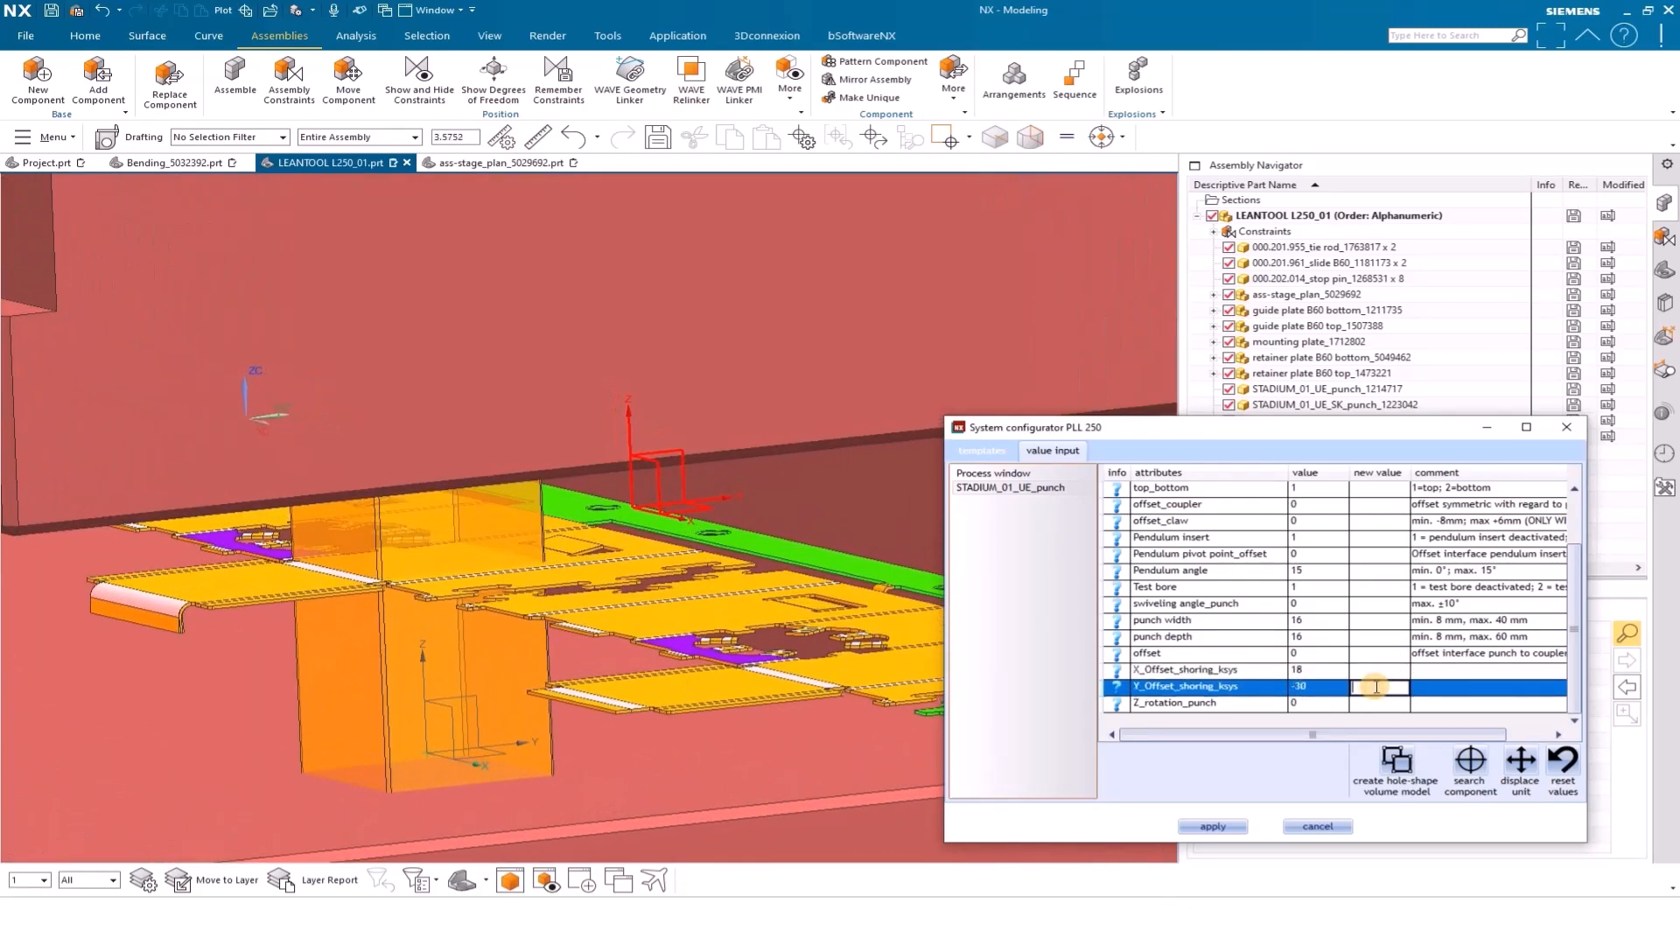
key("Return")
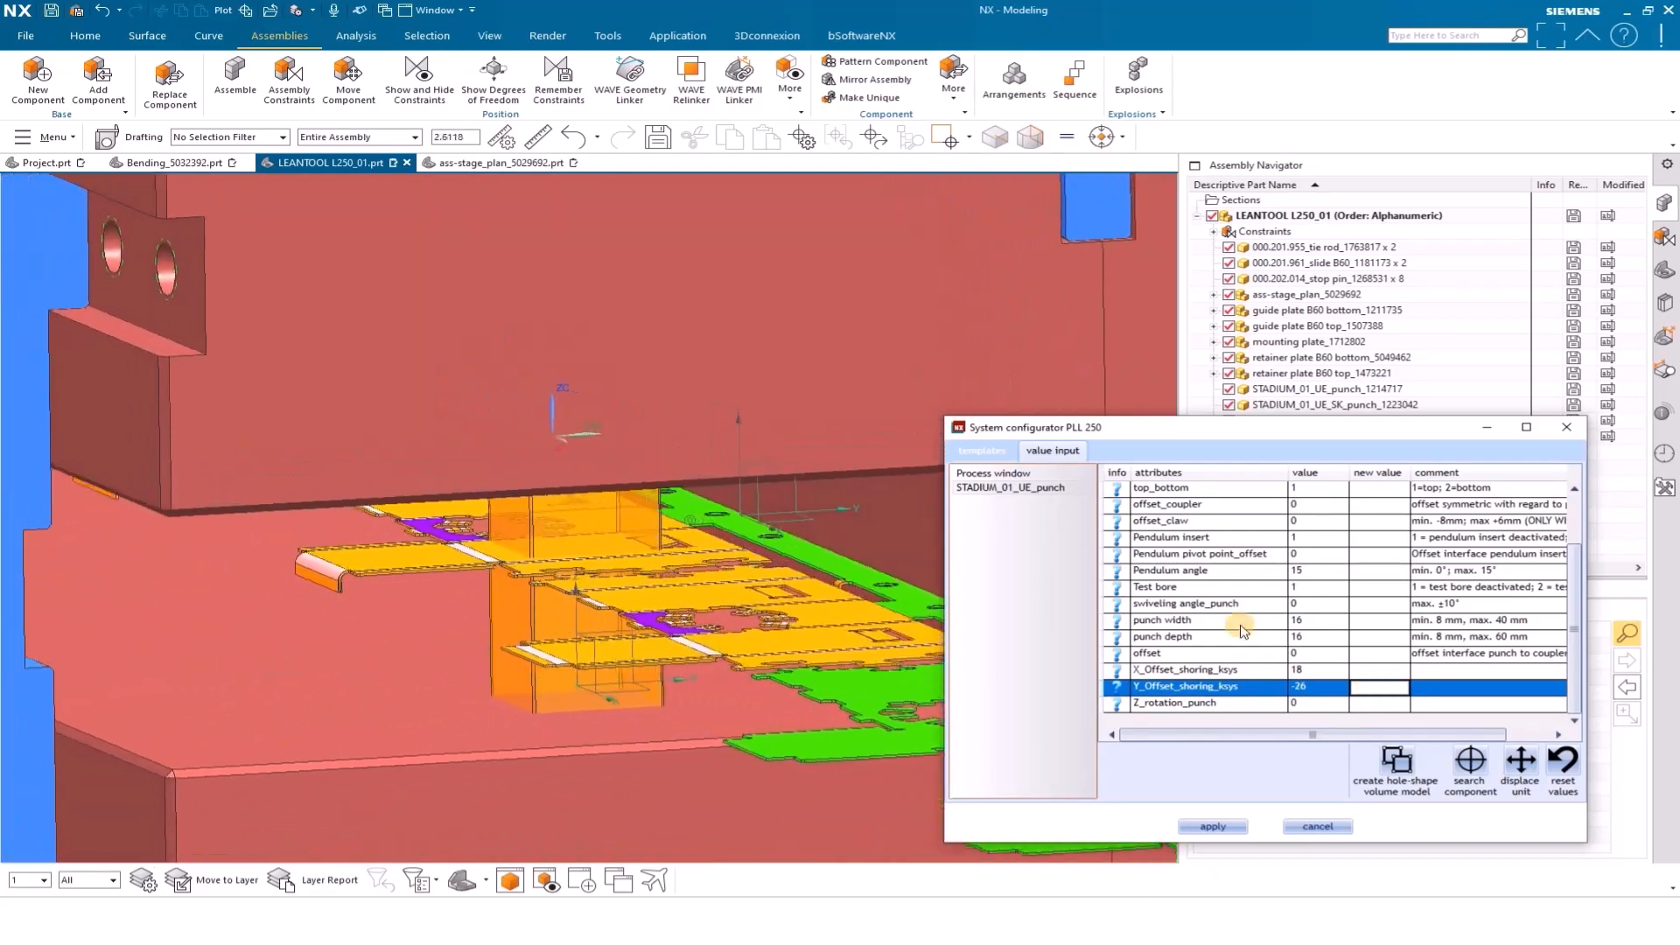
Make STADIUM_01_UE_punch the work part and sketch a closed trim profile on its side face, following the strip contour down to the punch's lower end
left_click(1490, 429)
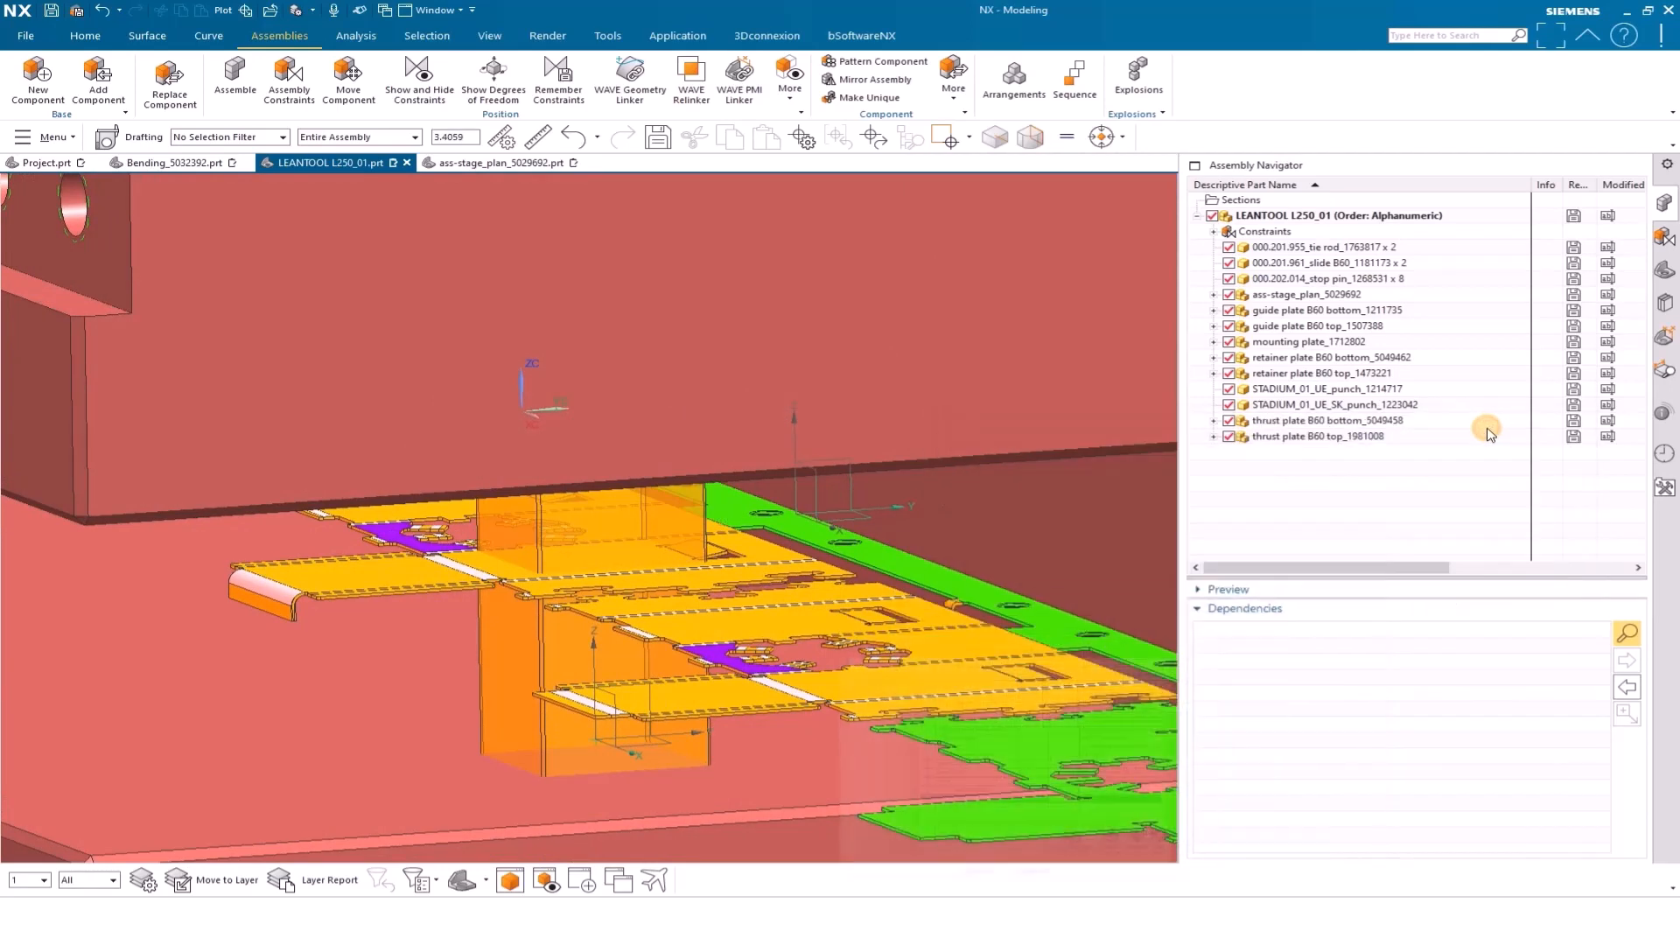
double_click(623, 539)
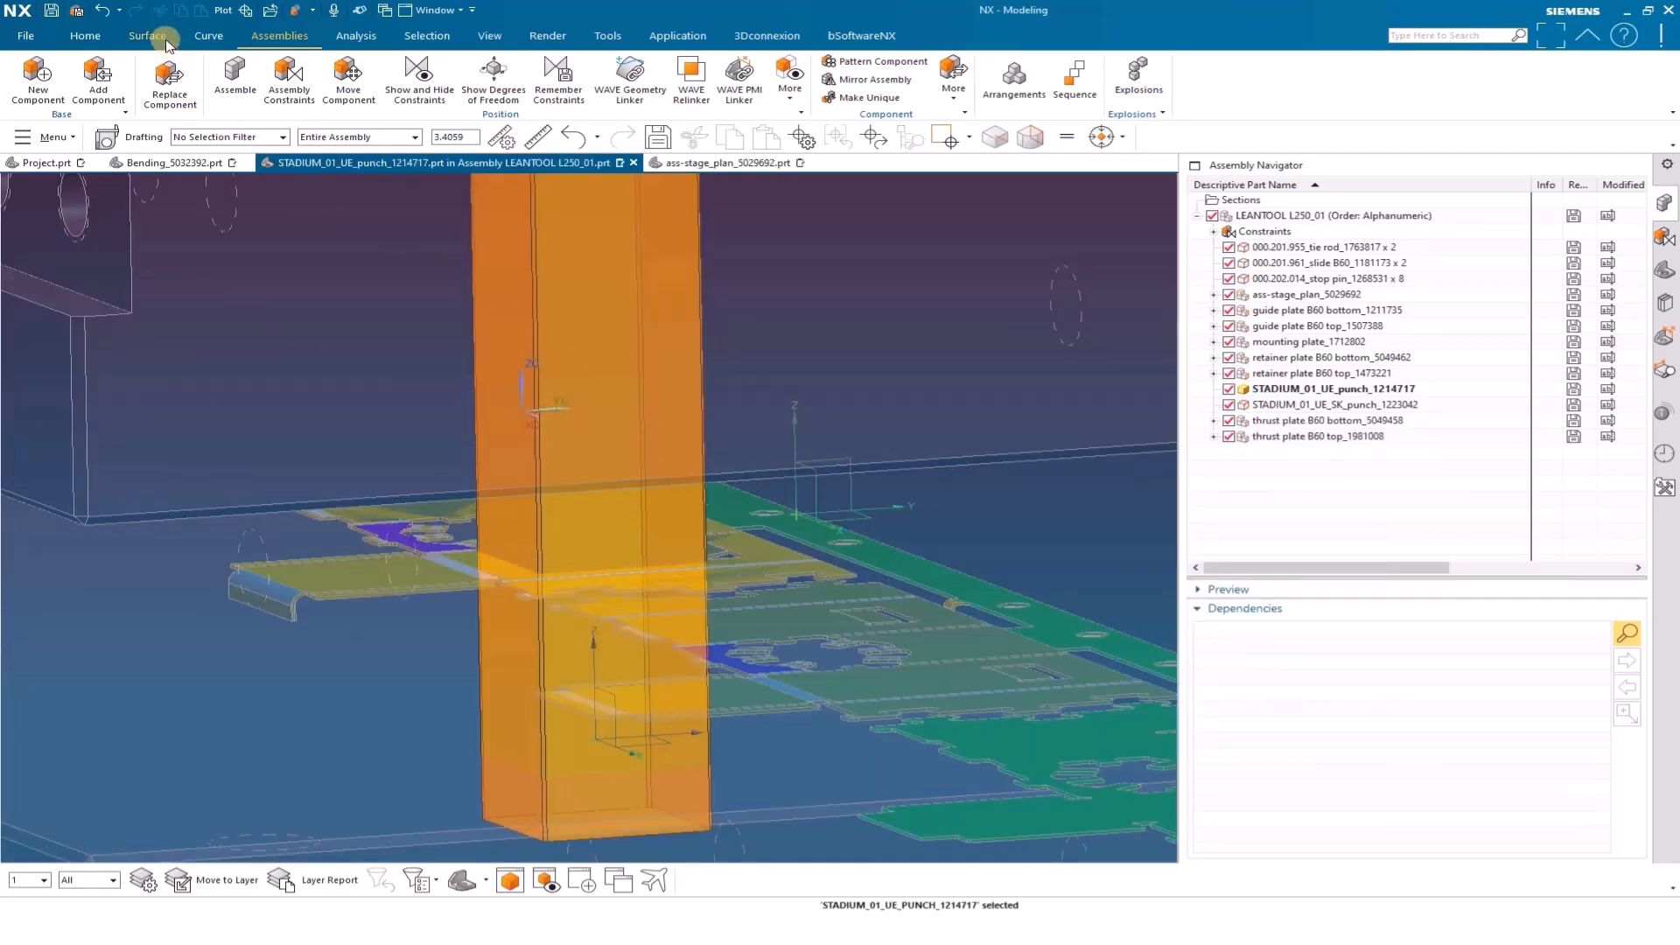
left_click(96, 37)
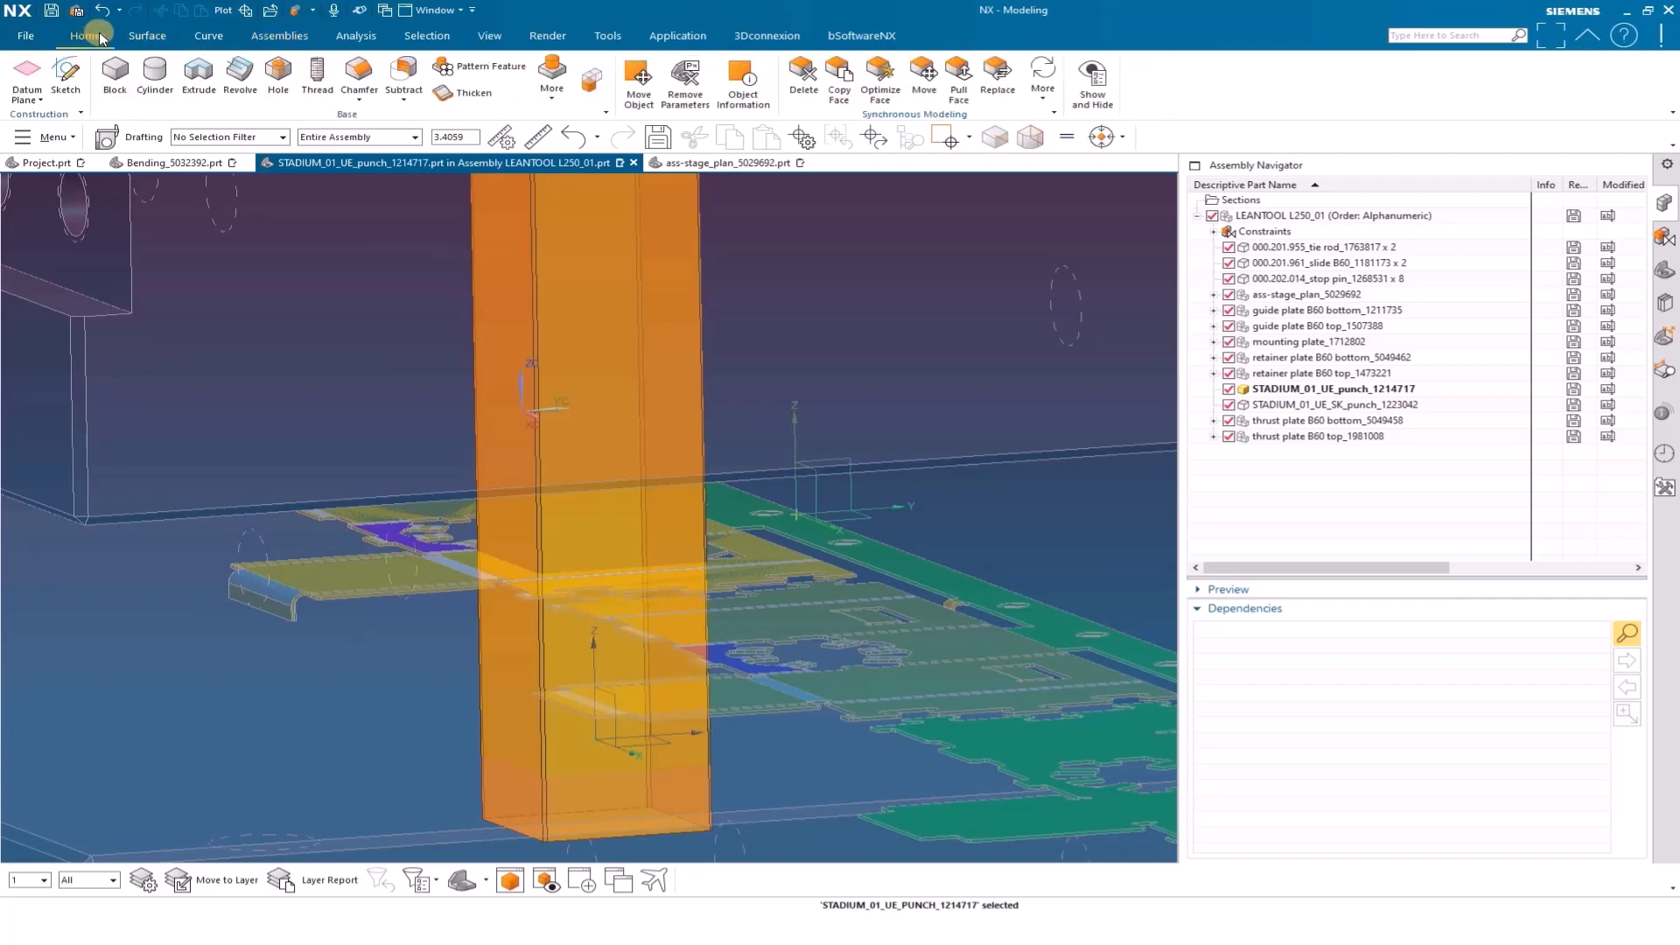
left_click(65, 75)
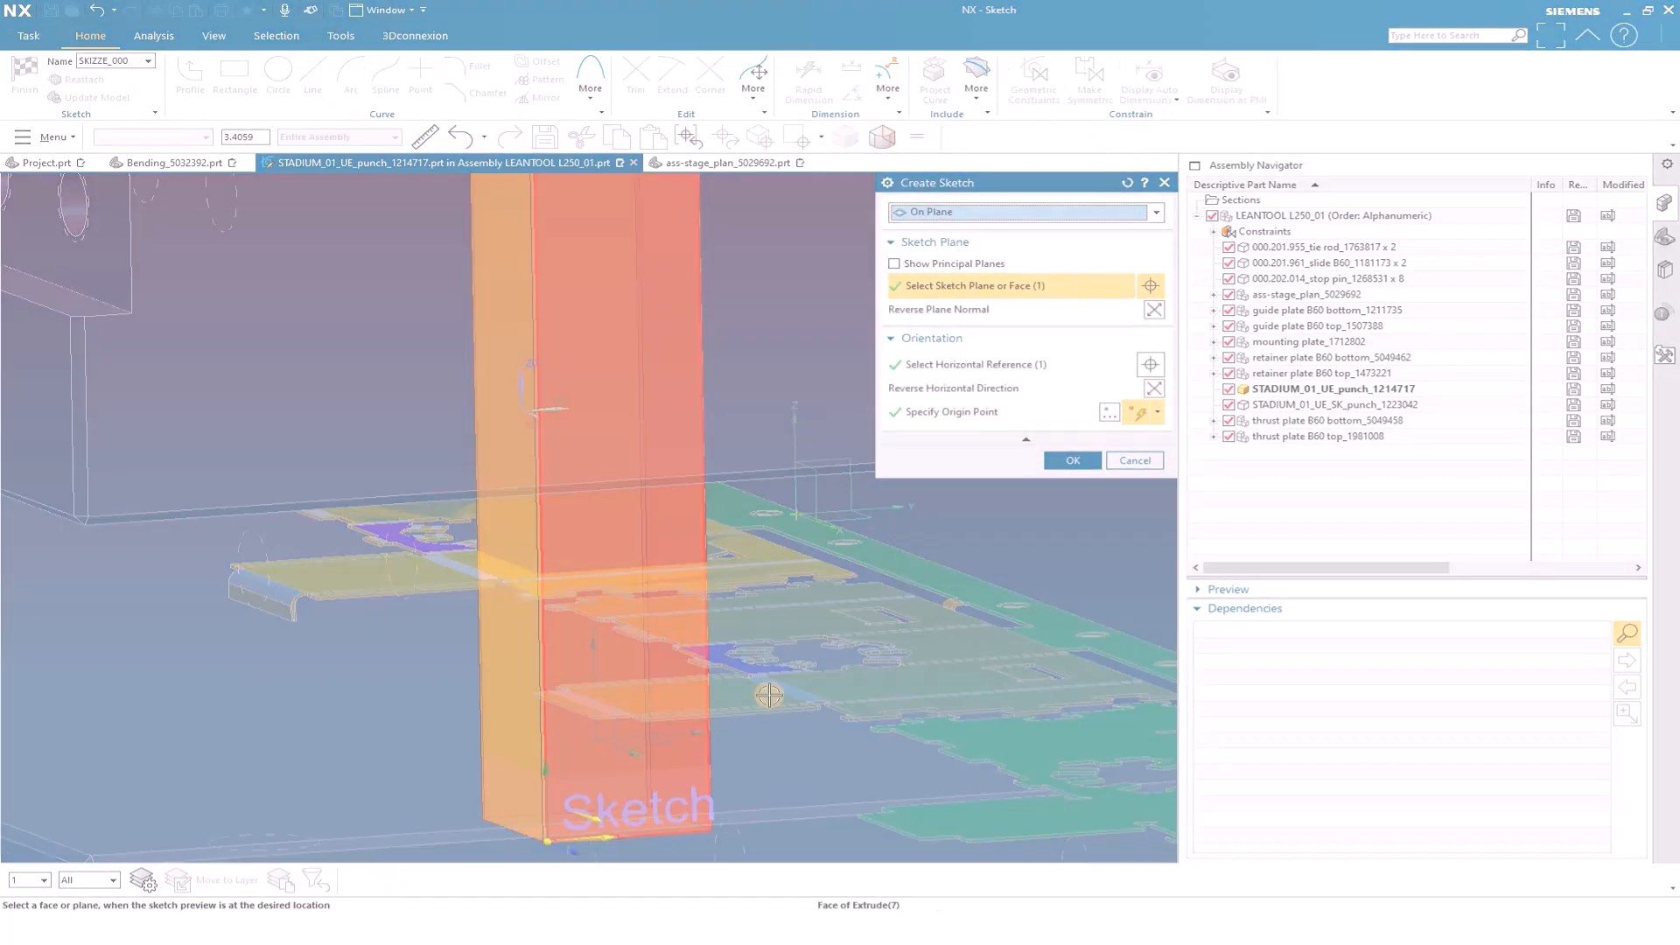
left_click(574, 812)
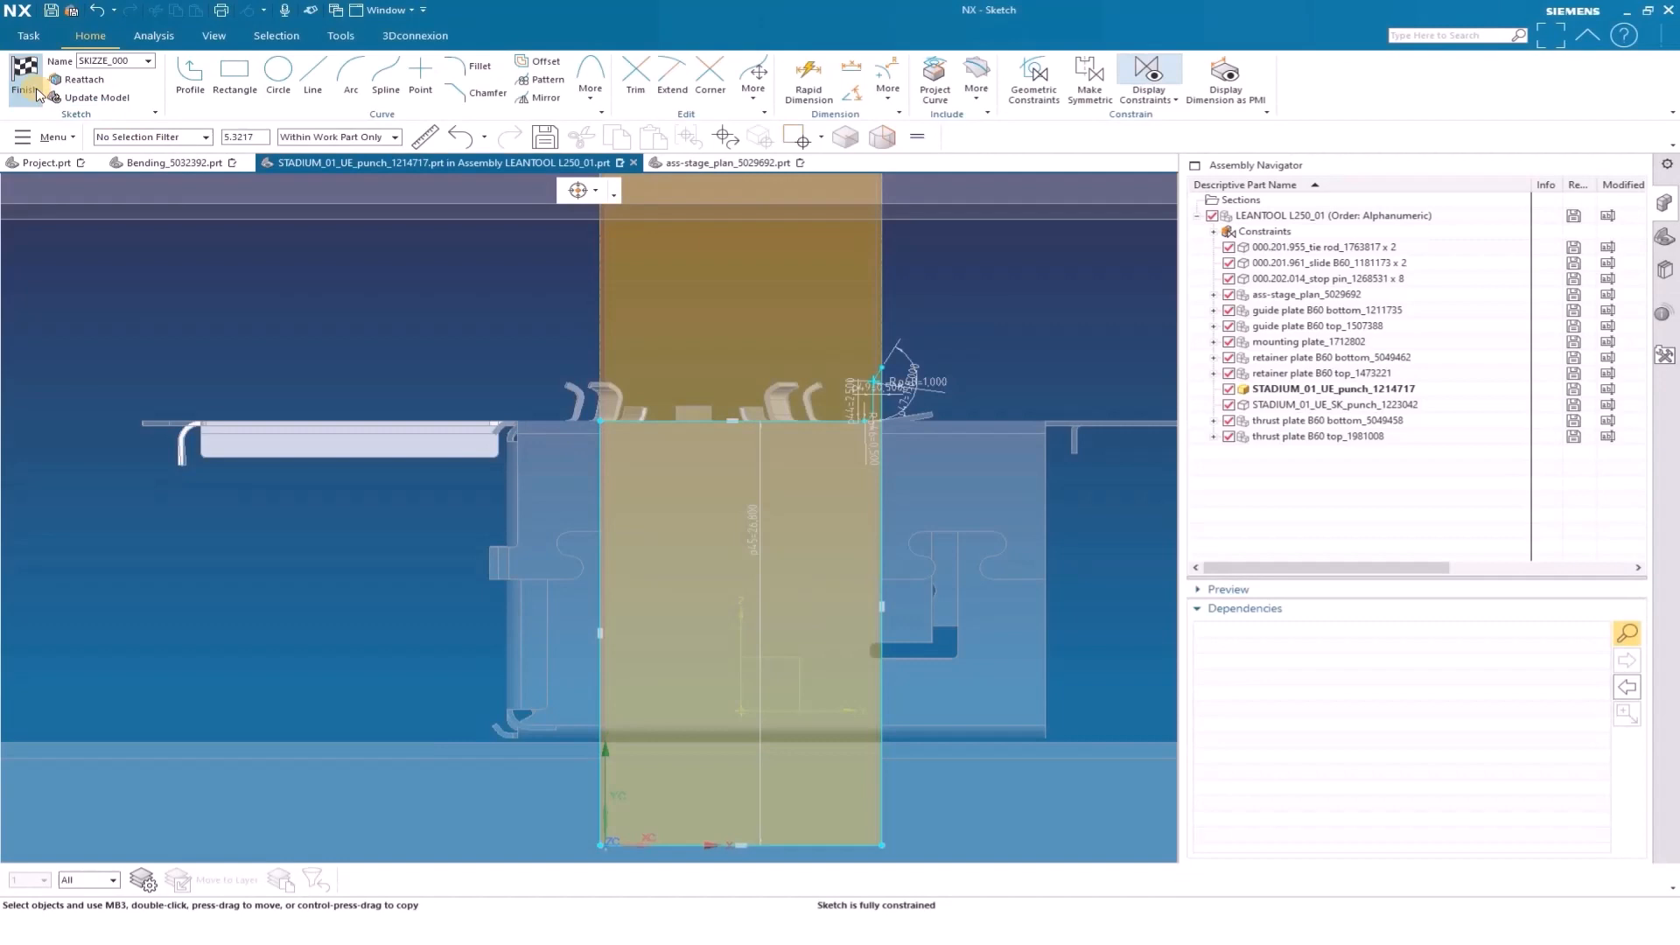
left_click(27, 77)
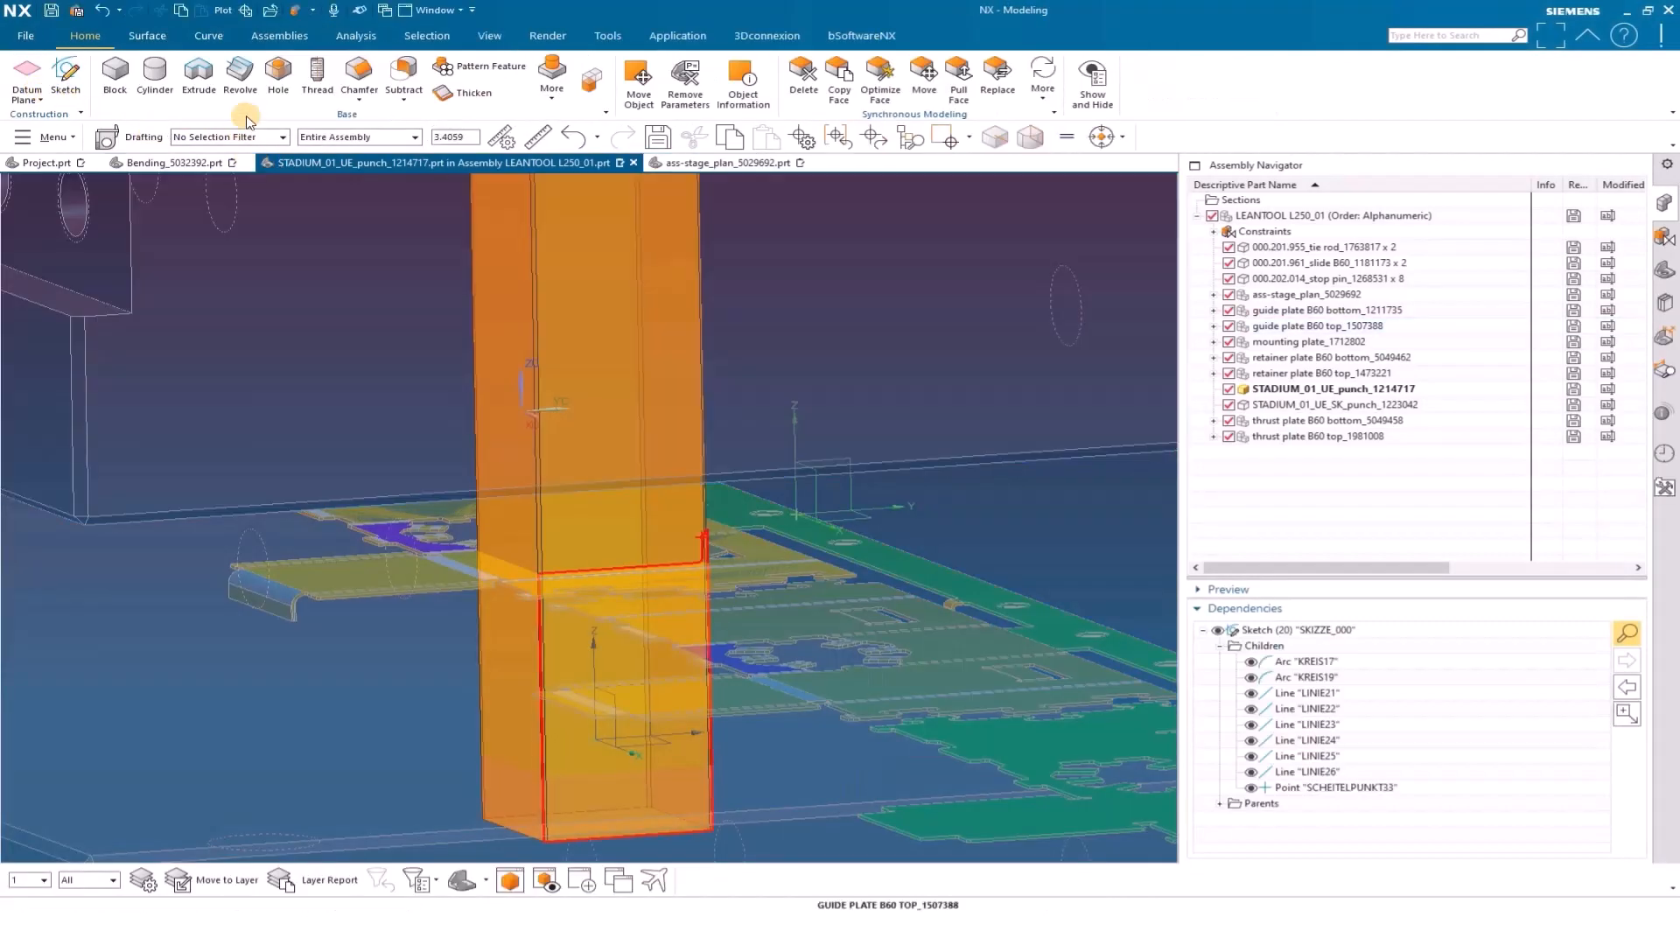
Extrude the trim profile 42.5 mm in the reversed direction with inferred Boolean to subtract it from the punch
left_click(199, 74)
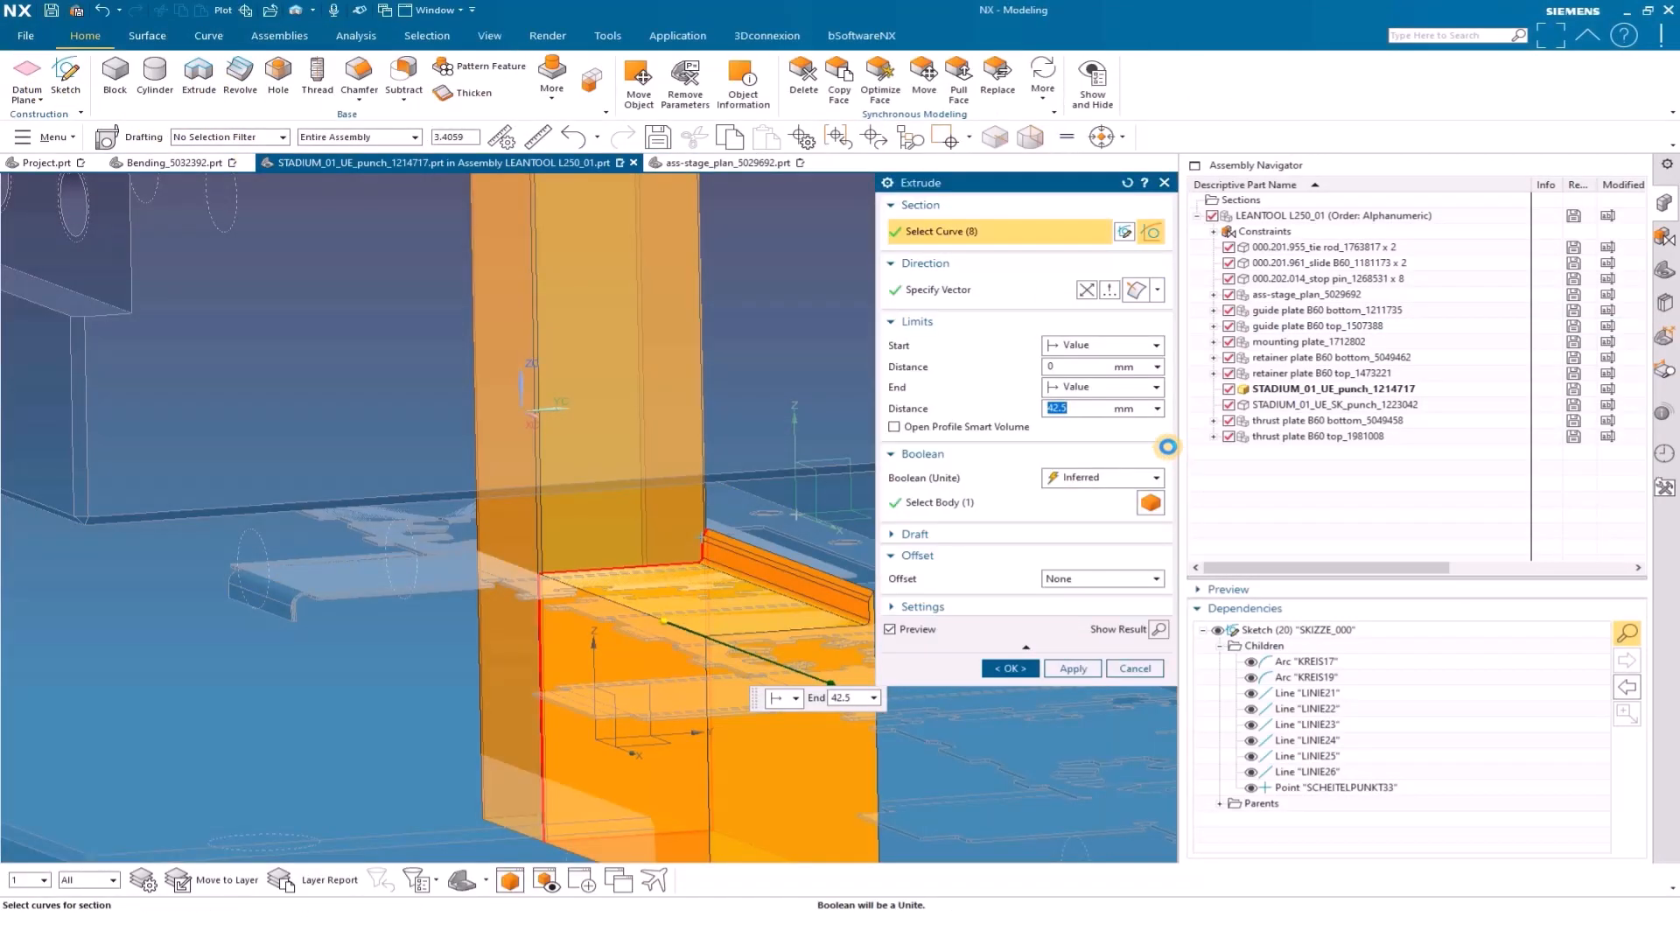
left_click(1087, 291)
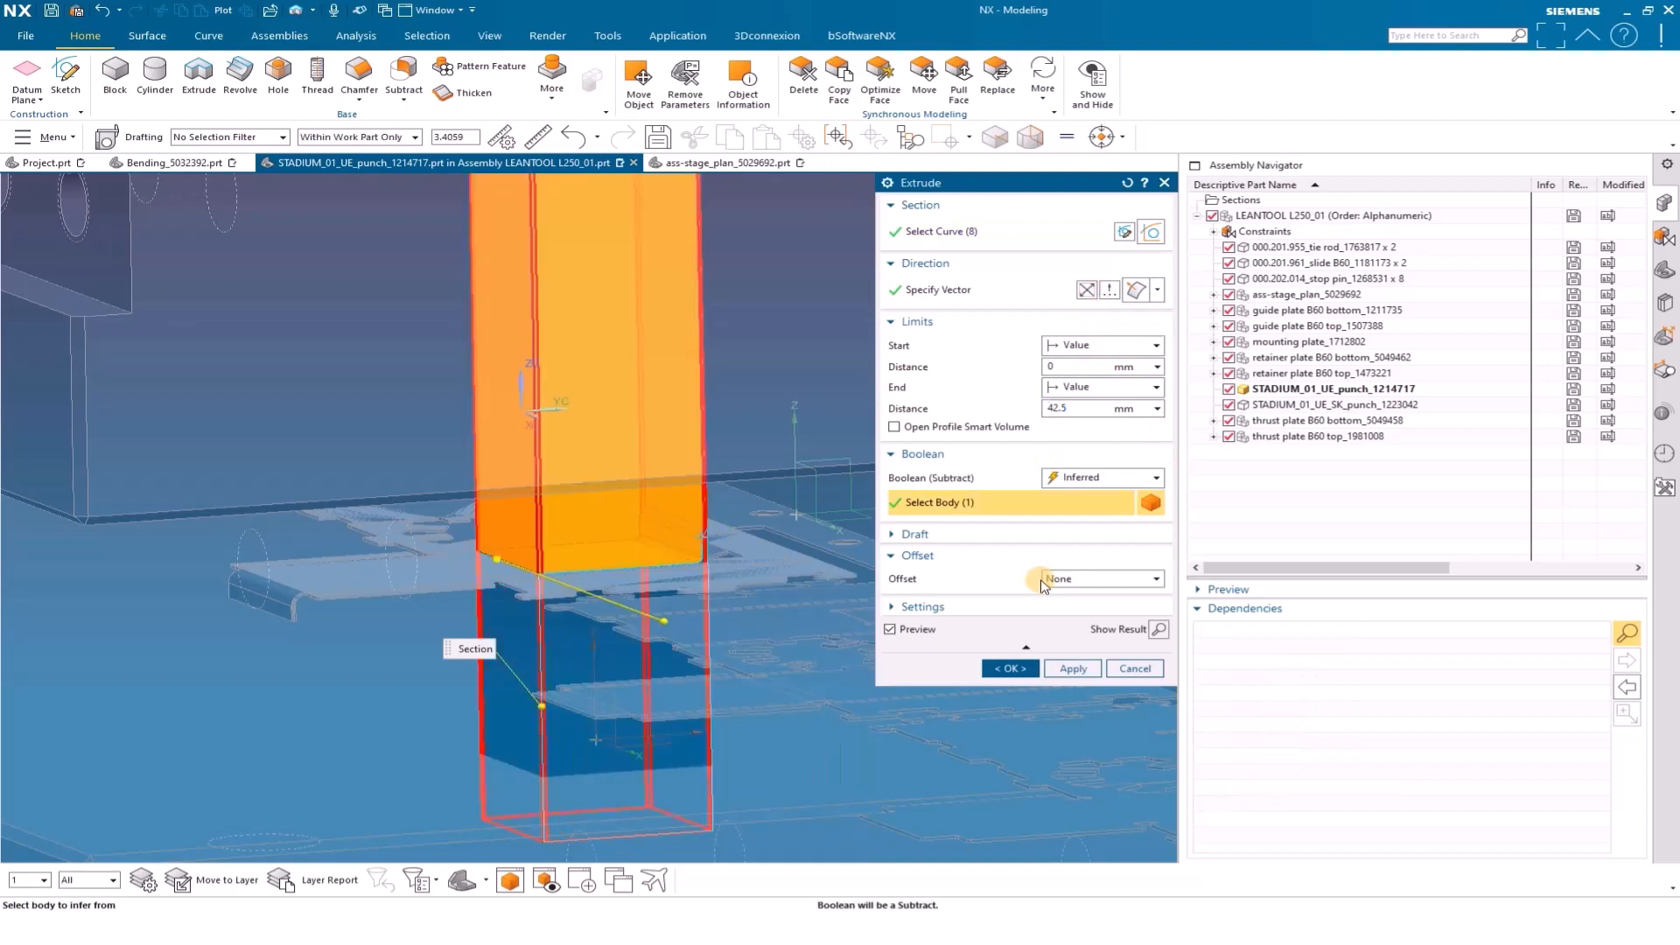
left_click(1010, 669)
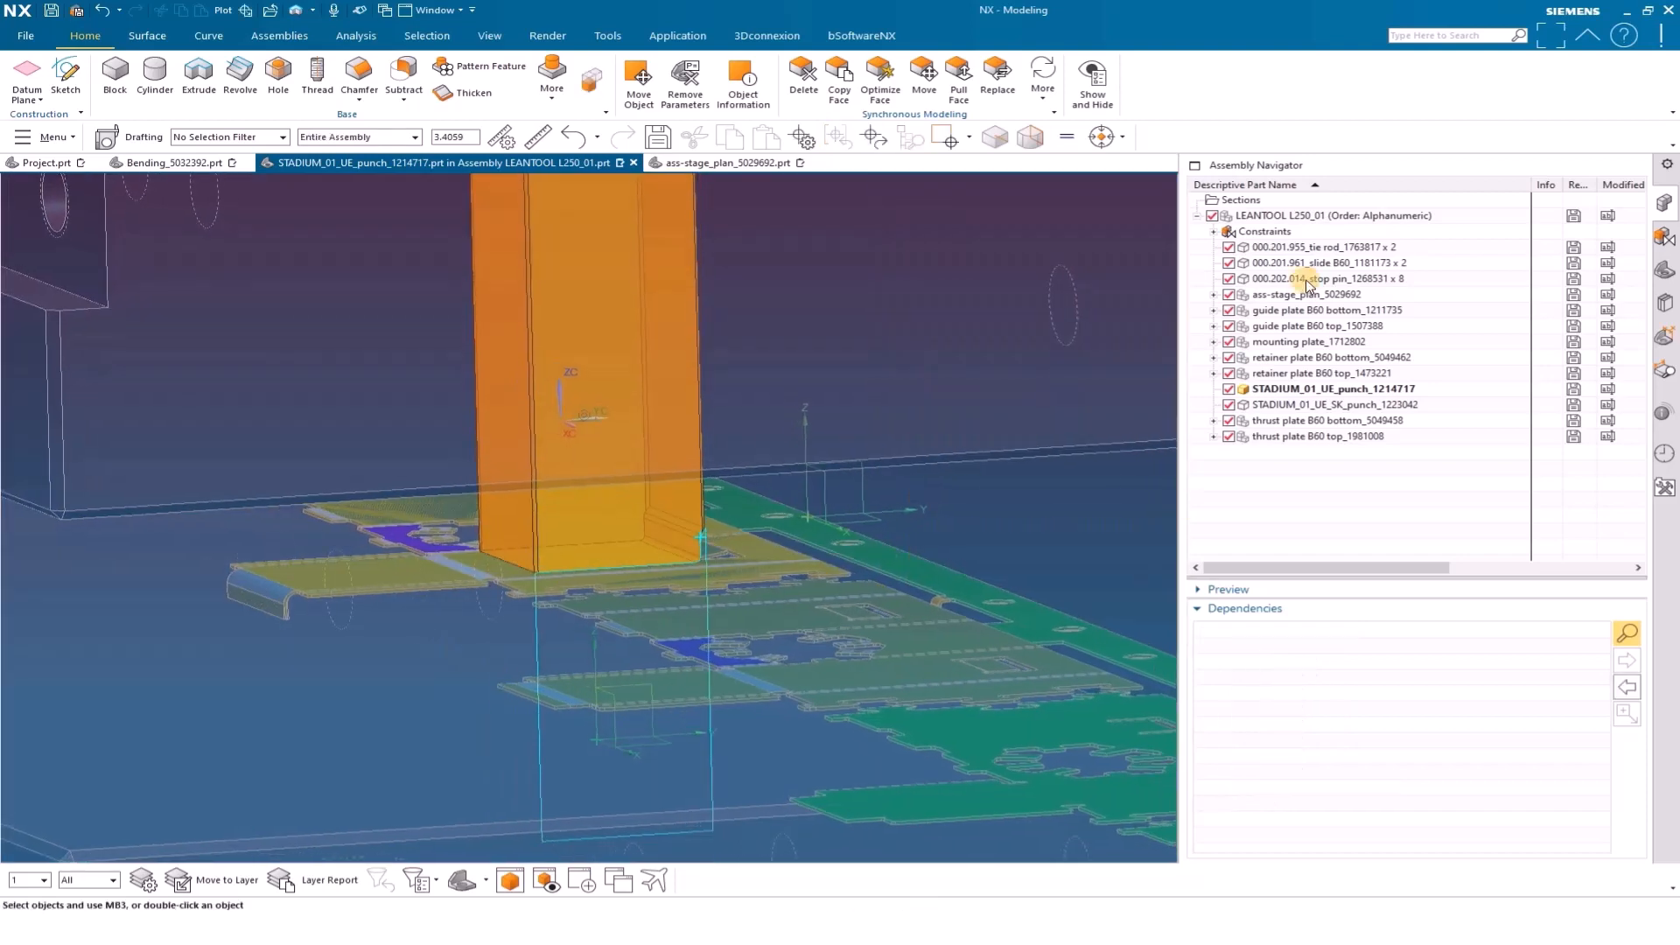
Hide the trim sketch and make the LEANTOOL L250_01 assembly the work part again
right_click(706, 594)
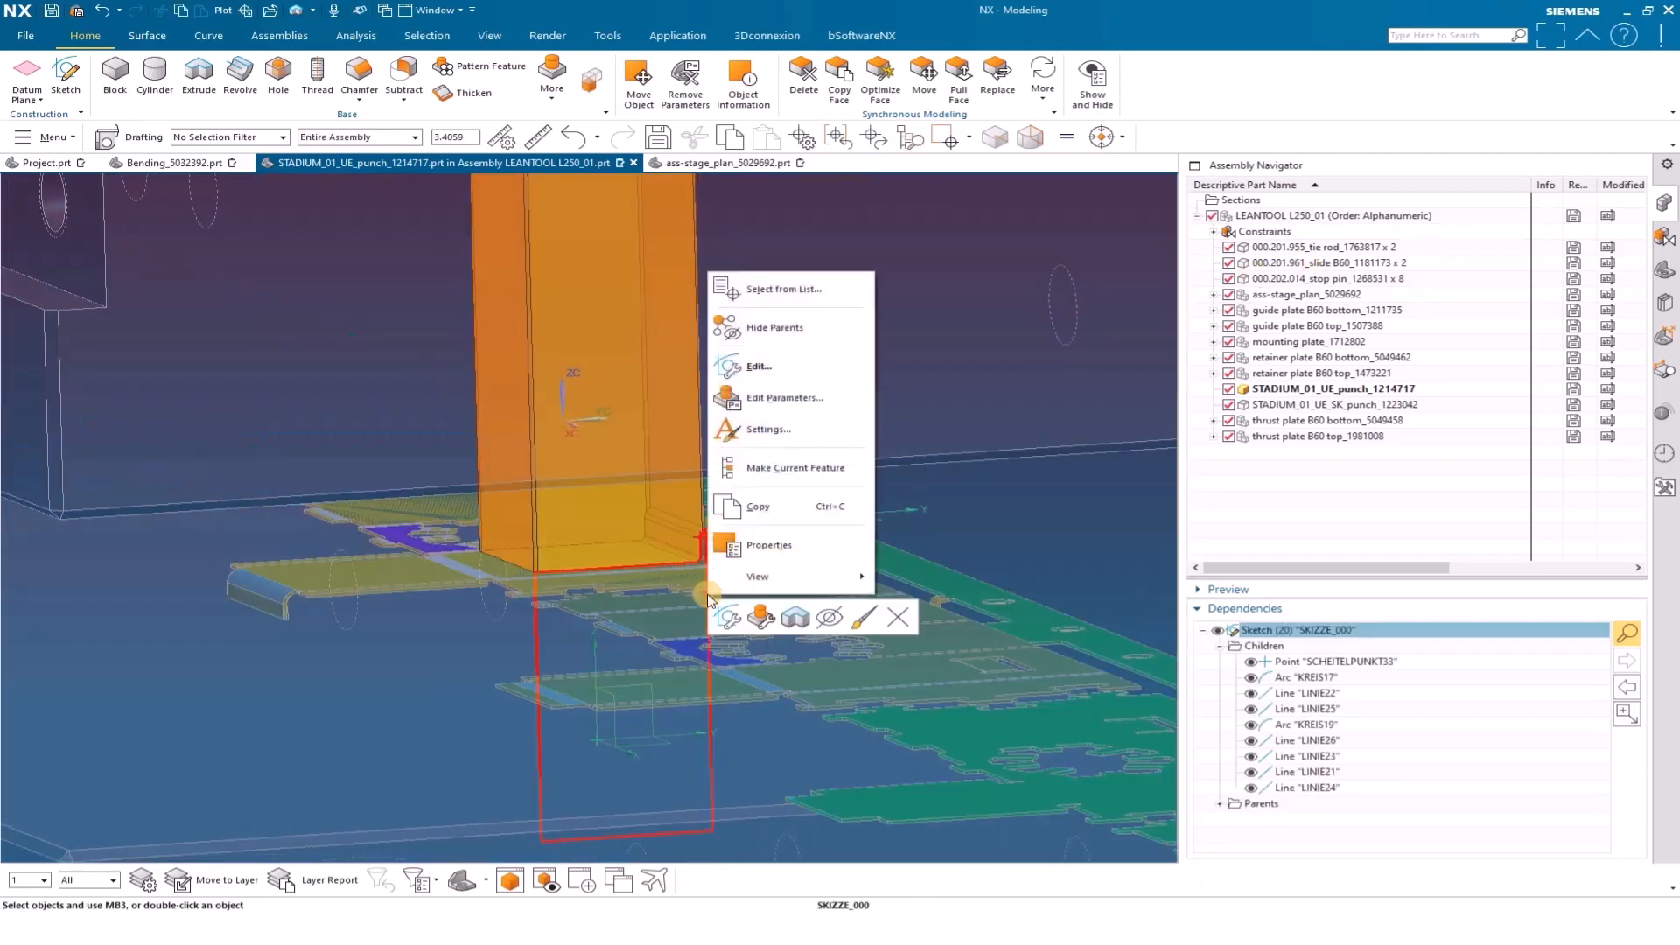
left_click(798, 617)
double_click(1333, 217)
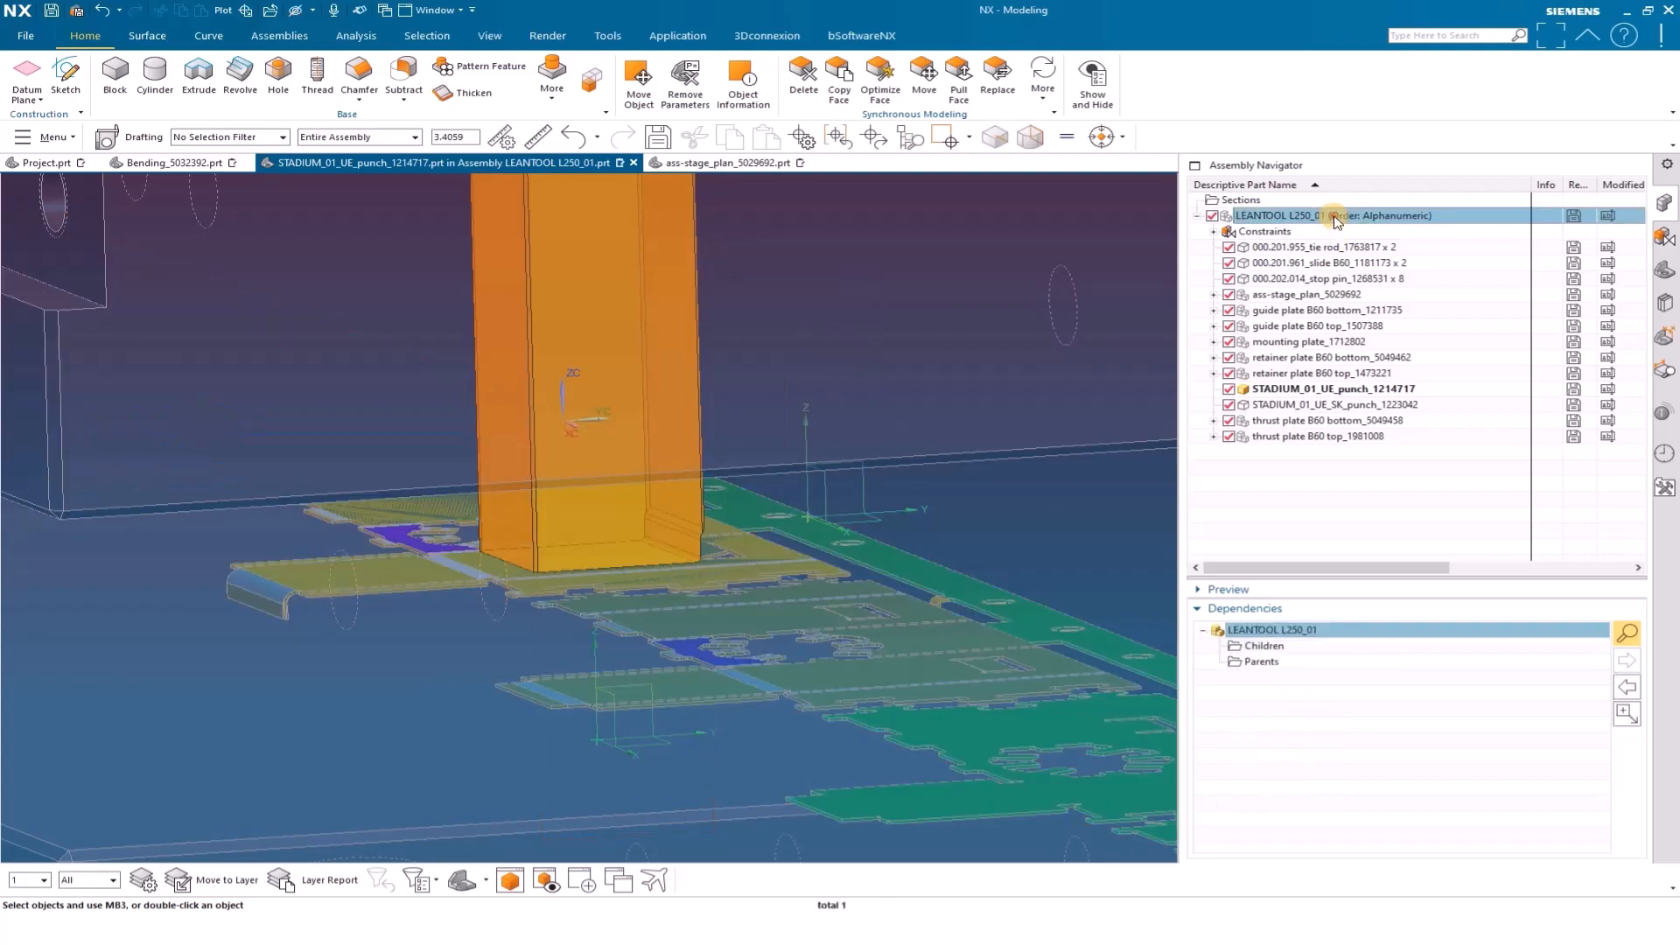
Add the coupler (fixed) template to the STADIUM_01_UE punch from the system configurator and end the coordinate system selection
scroll(883, 853, "down", 5)
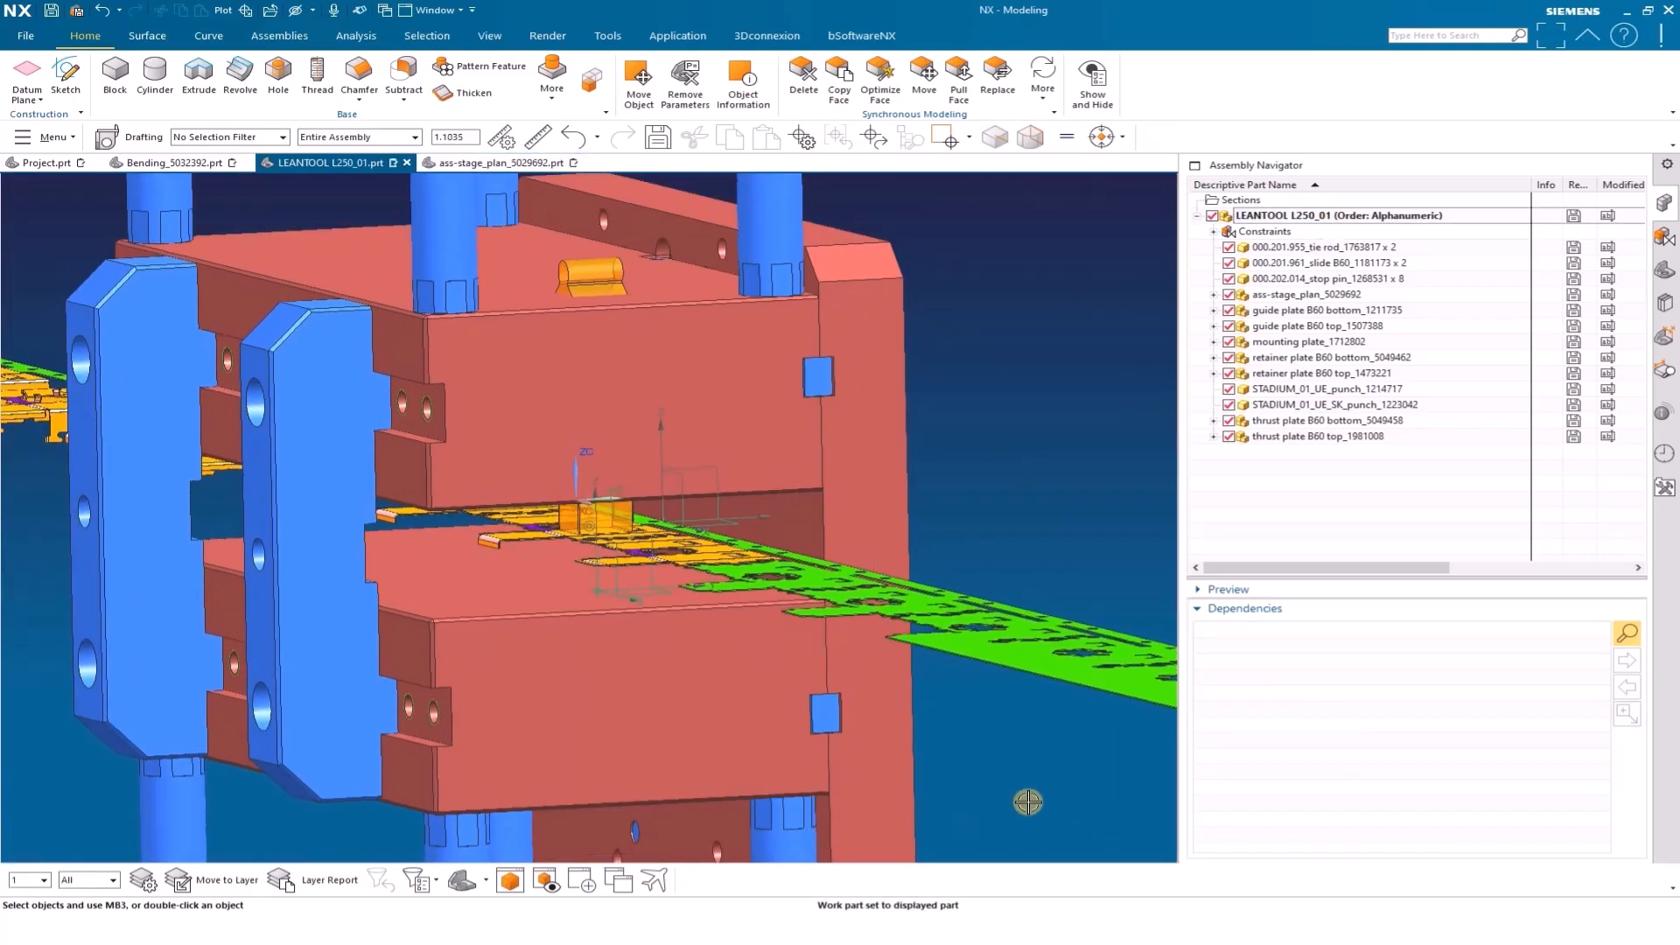
scroll(883, 853, "down", 2)
left_click(845, 853)
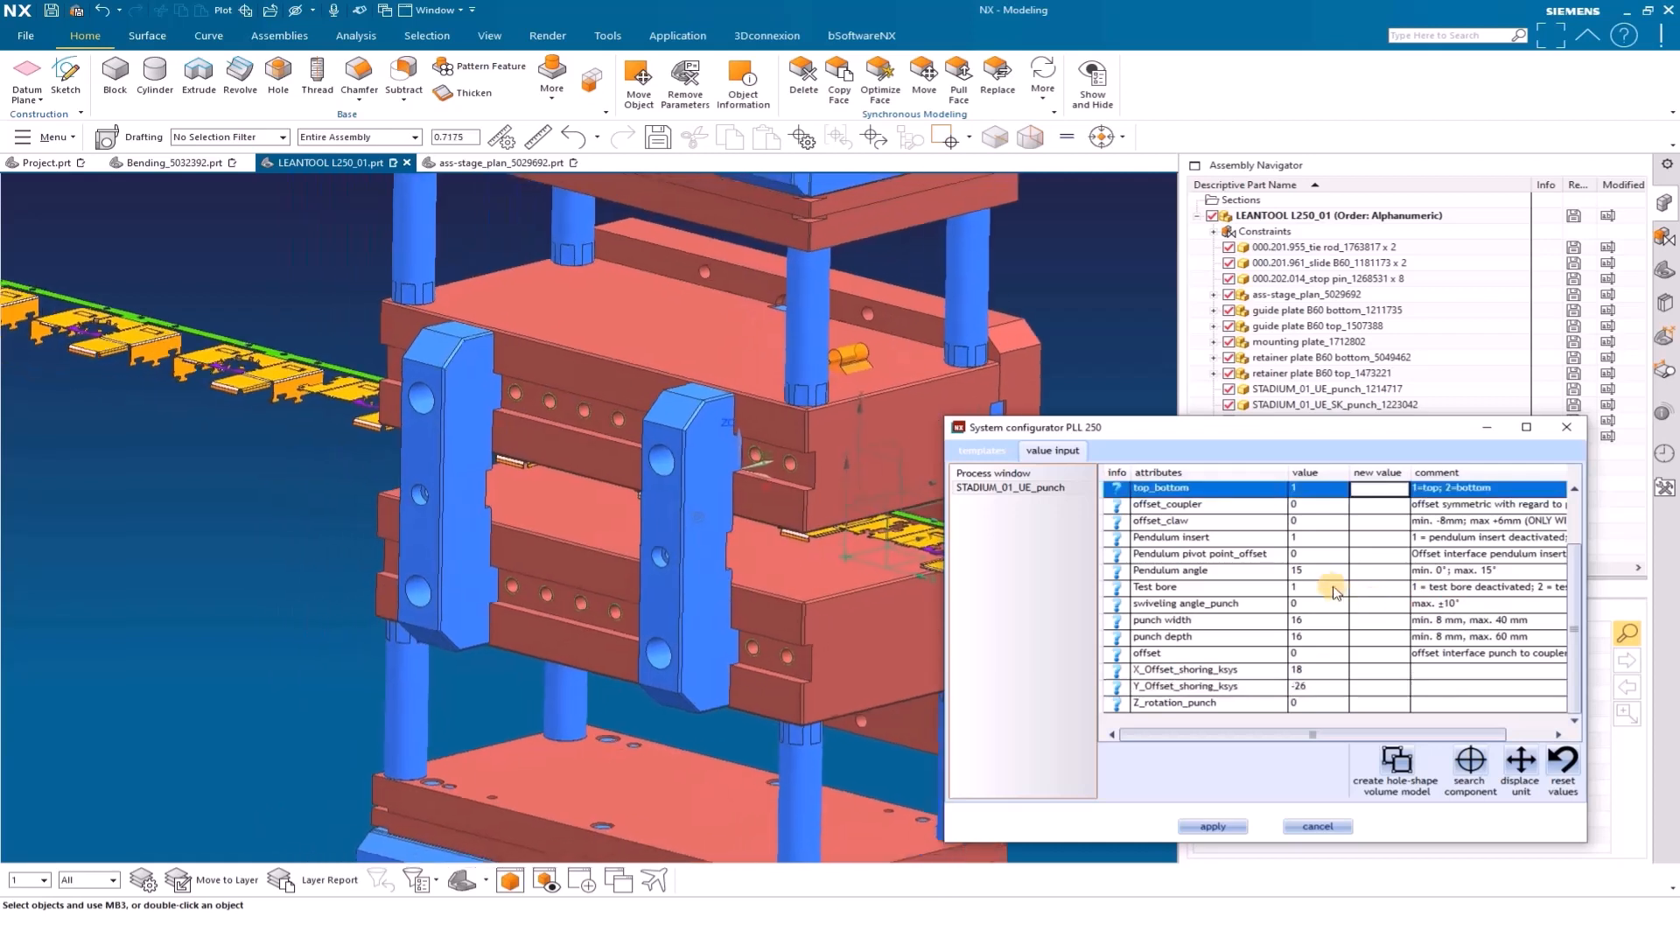
left_click(982, 450)
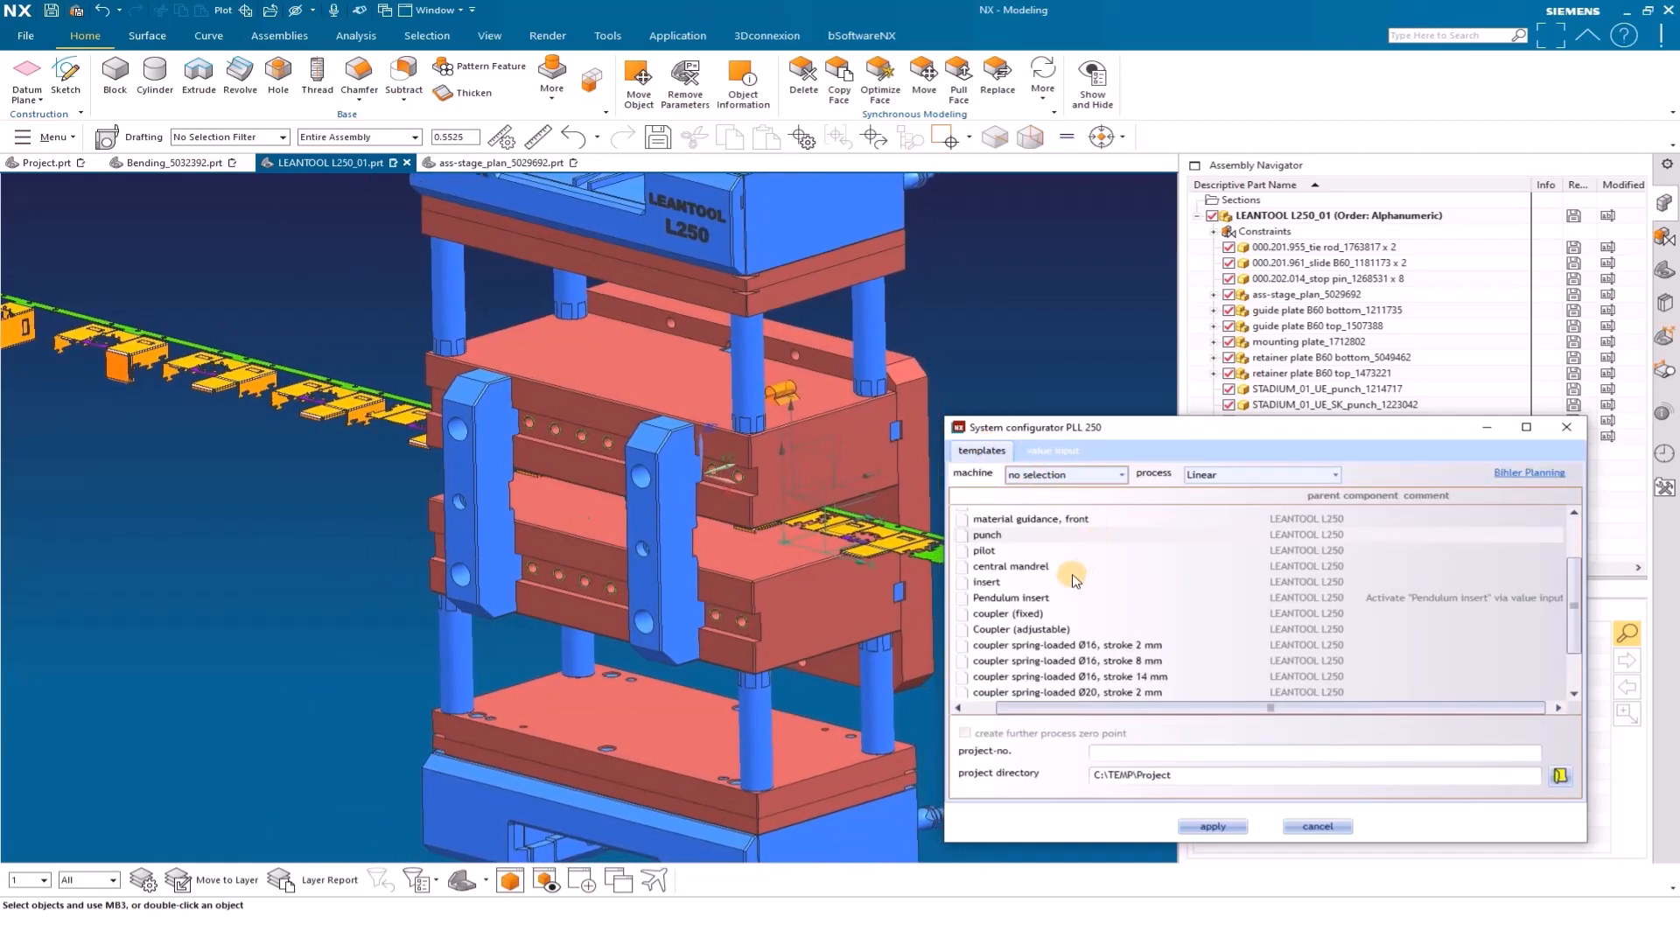
left_click(1000, 615)
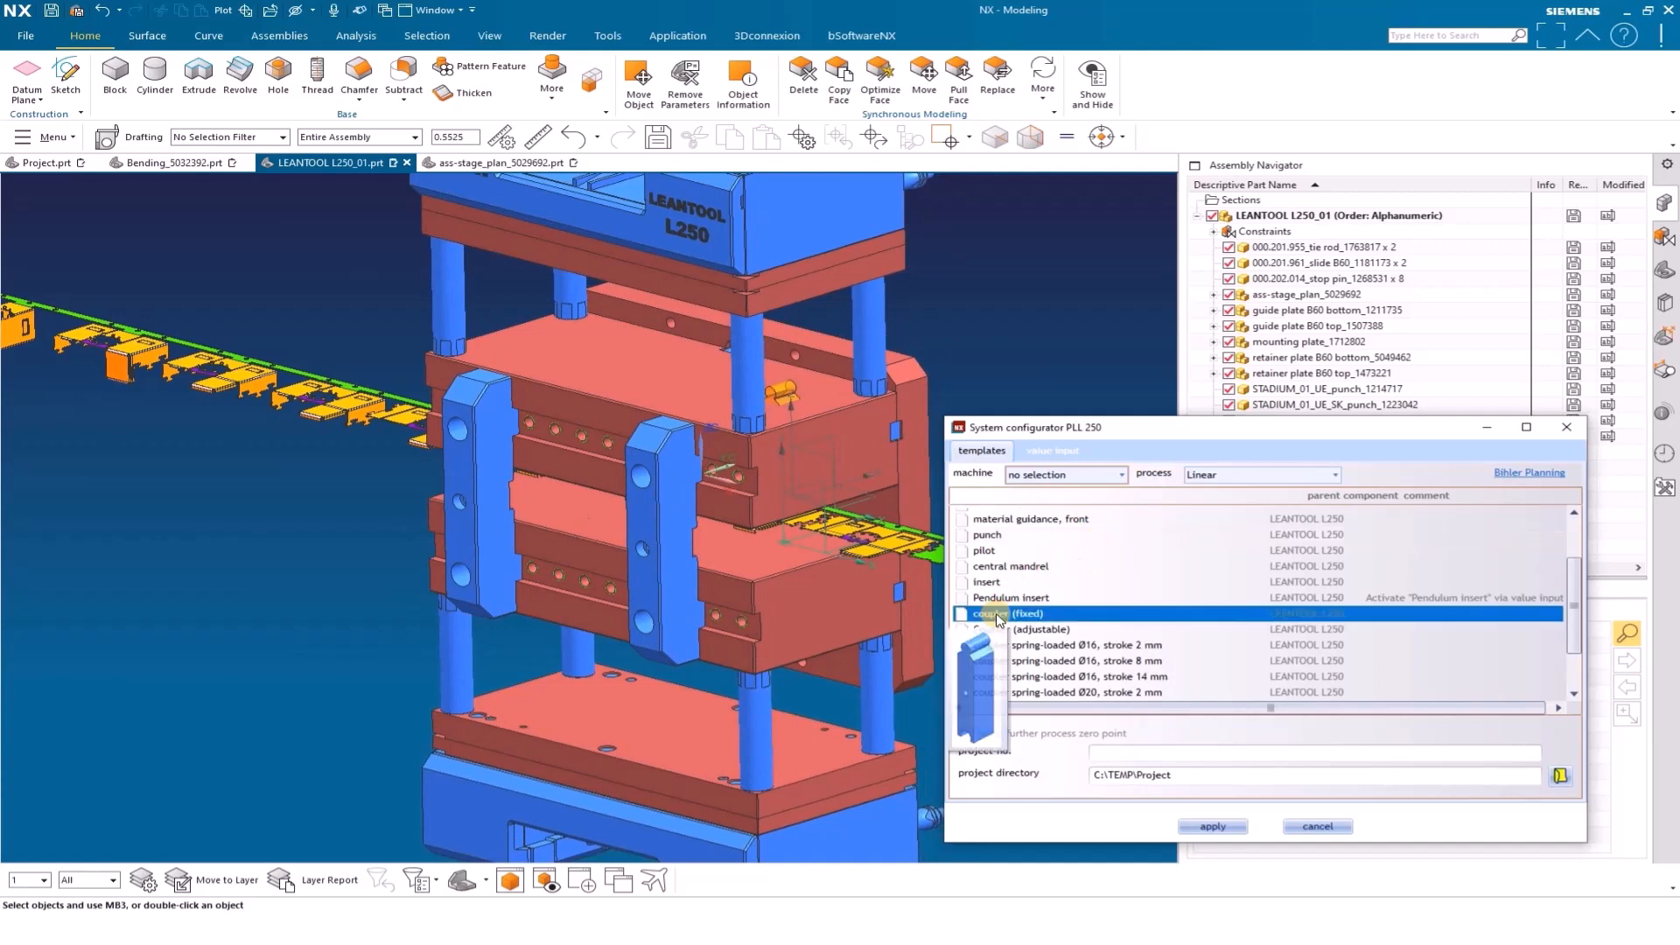
left_click(1213, 826)
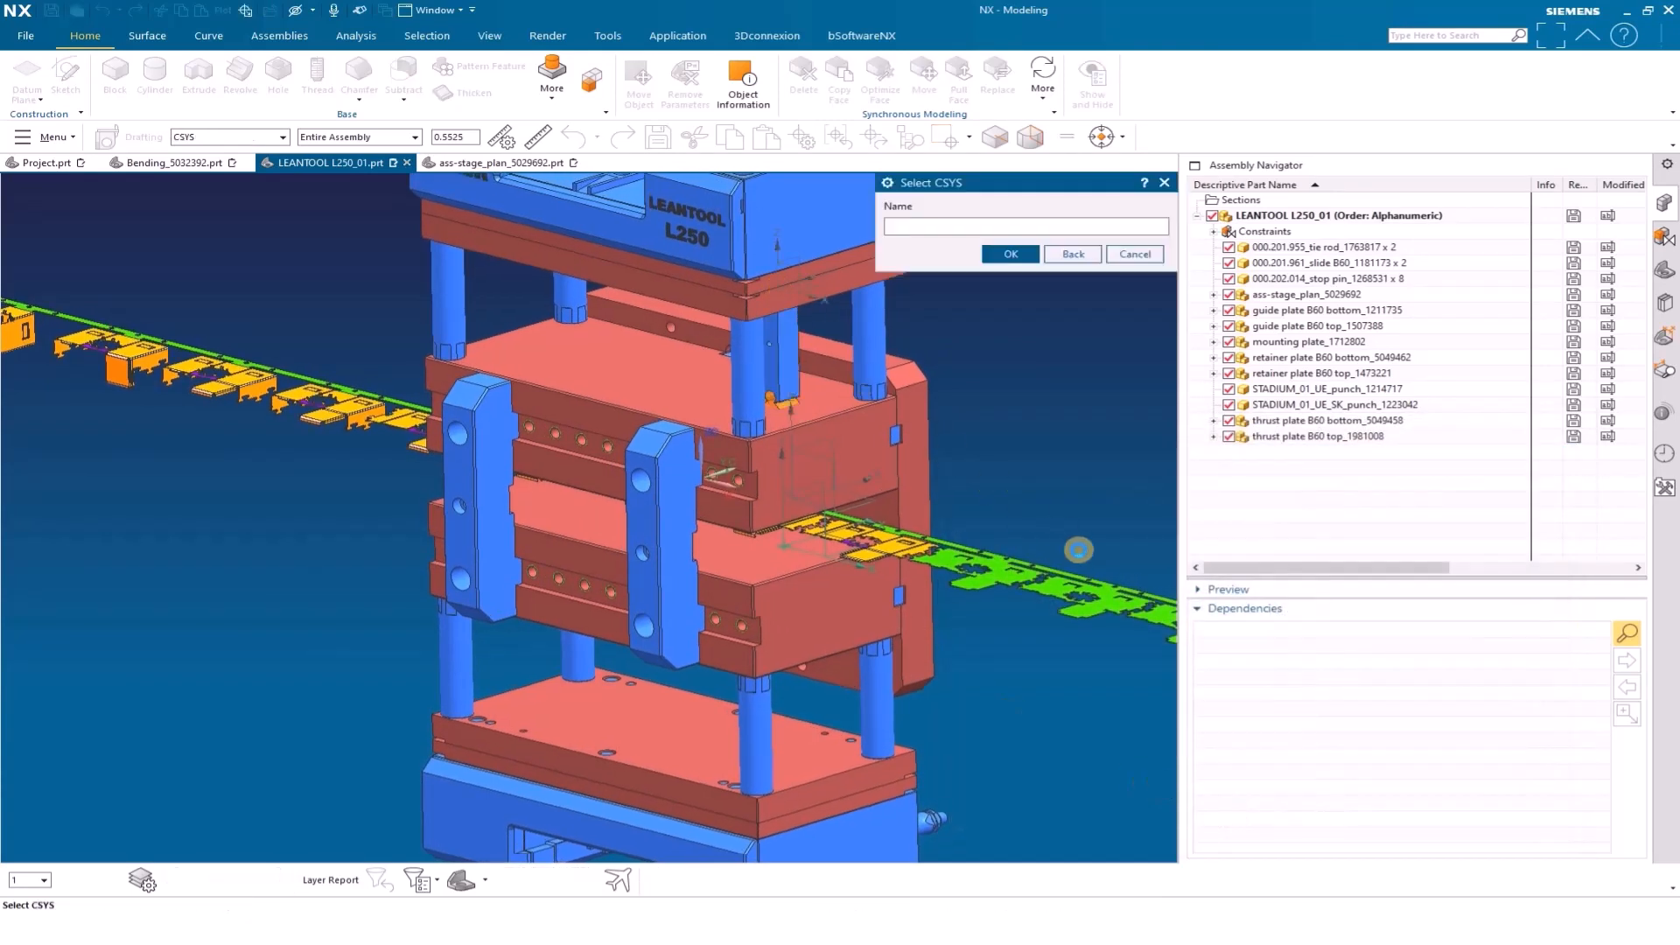
left_click(1011, 254)
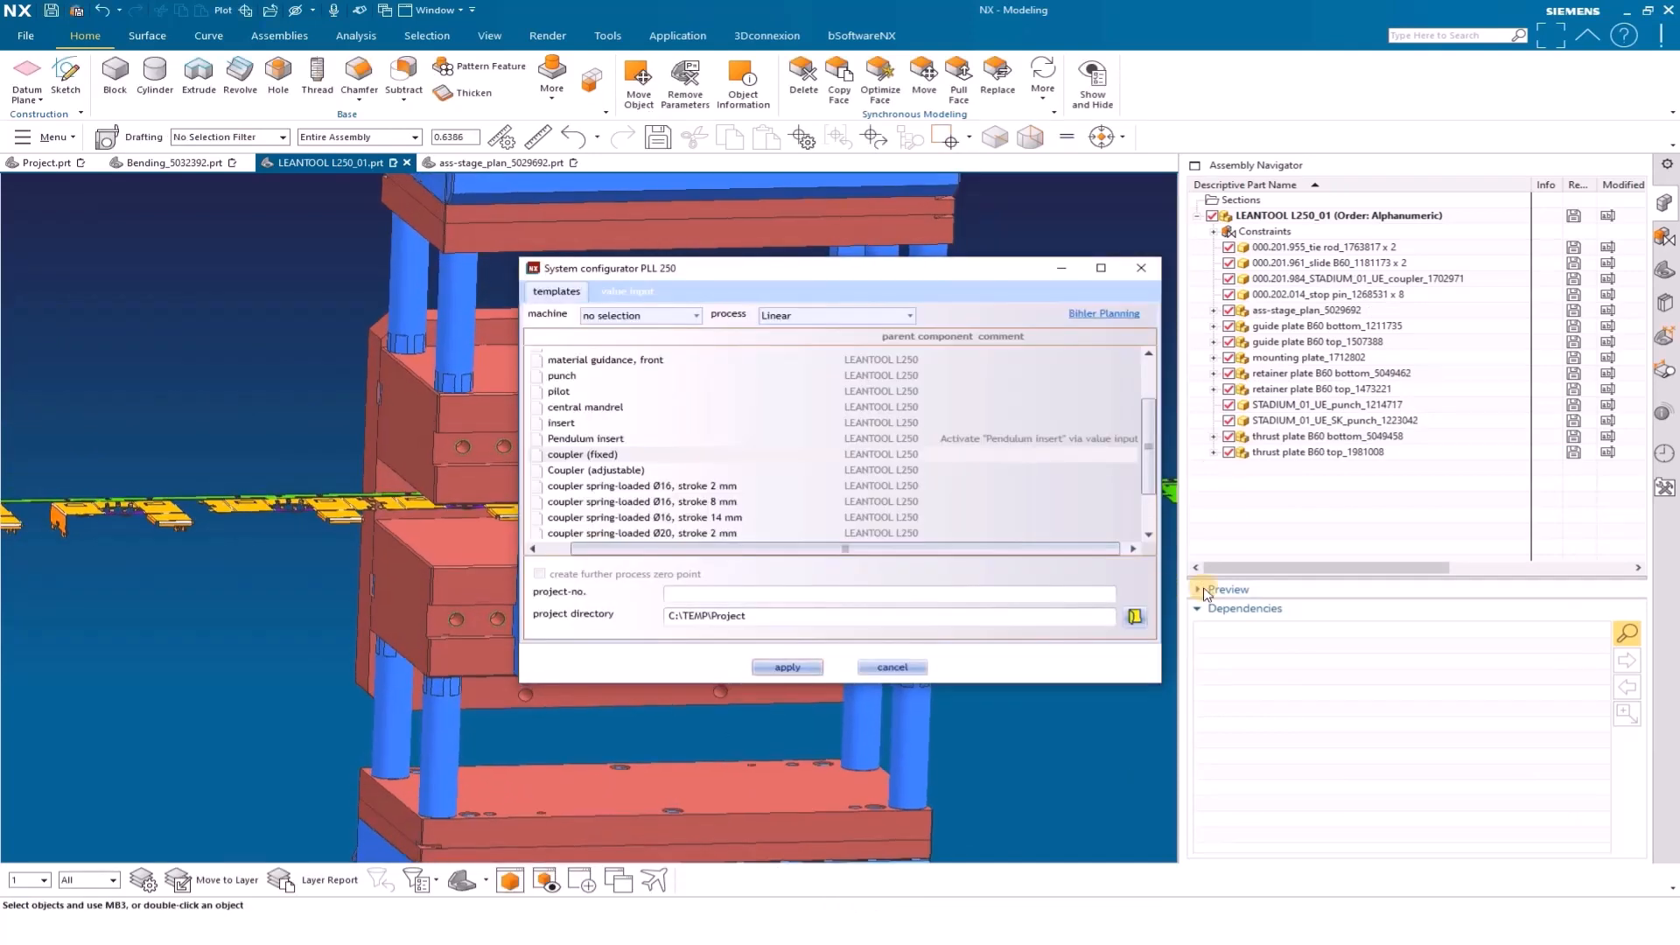
Add the suspension template at the punch's EINHAENGUNG coordinate system, accept the STADIUM_01_UE_ tuning plate file name and end the coordinate system selection
left_click_drag(948, 271, 1418, 450)
scroll(1207, 642, "down", 2)
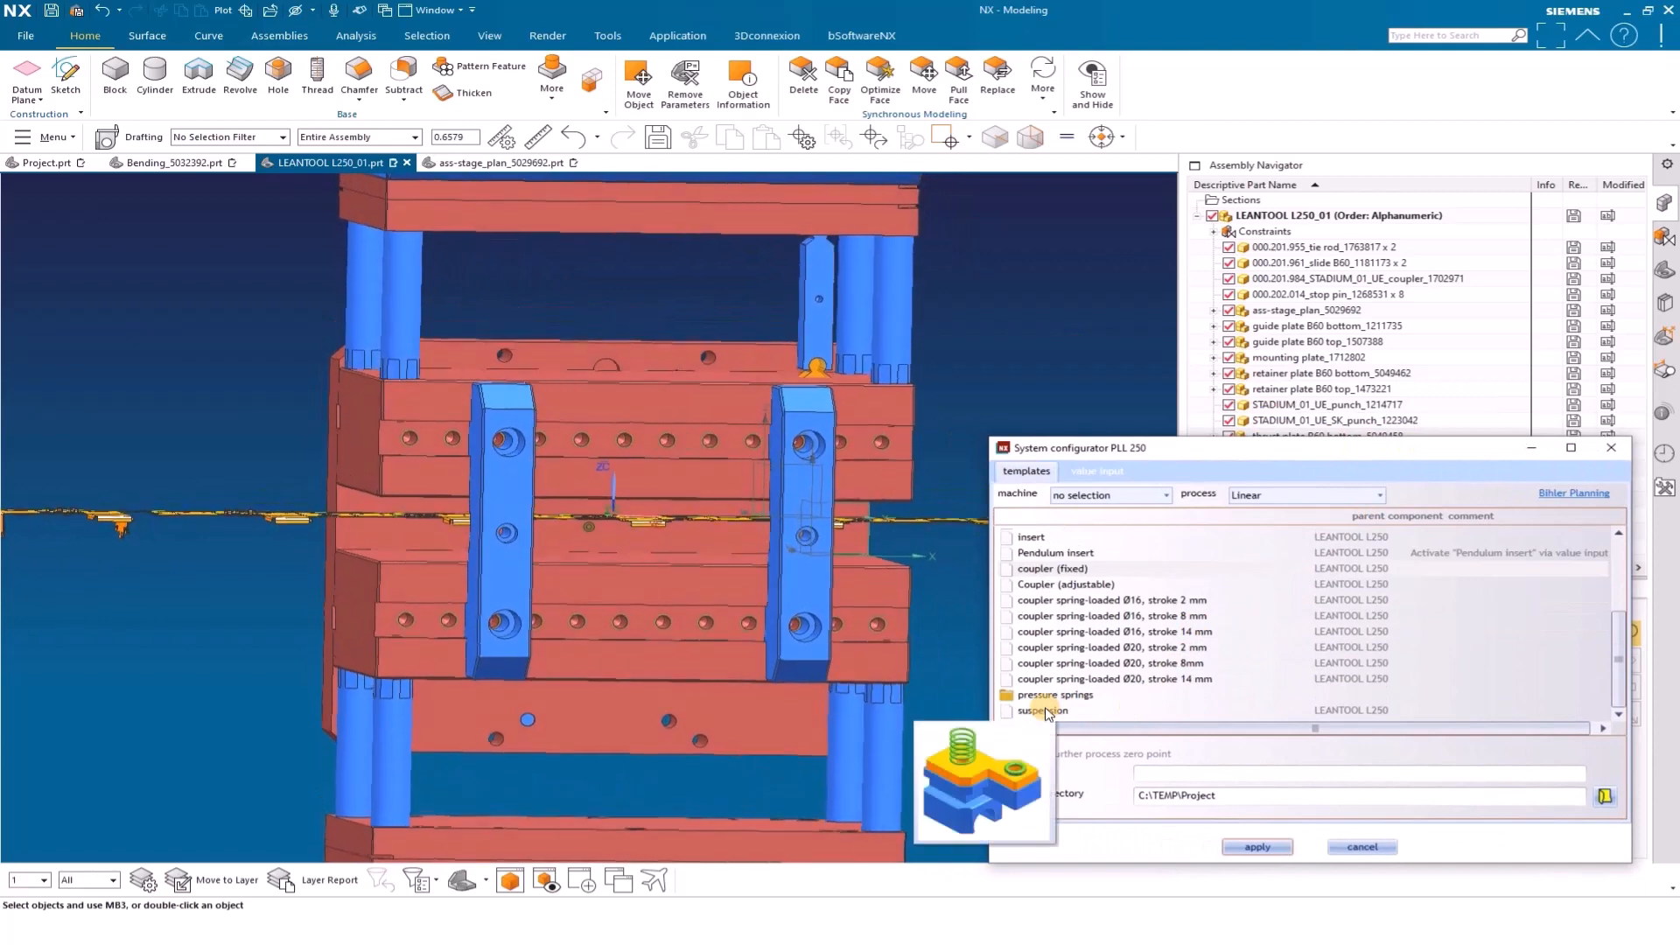
left_click(1044, 712)
left_click(1257, 847)
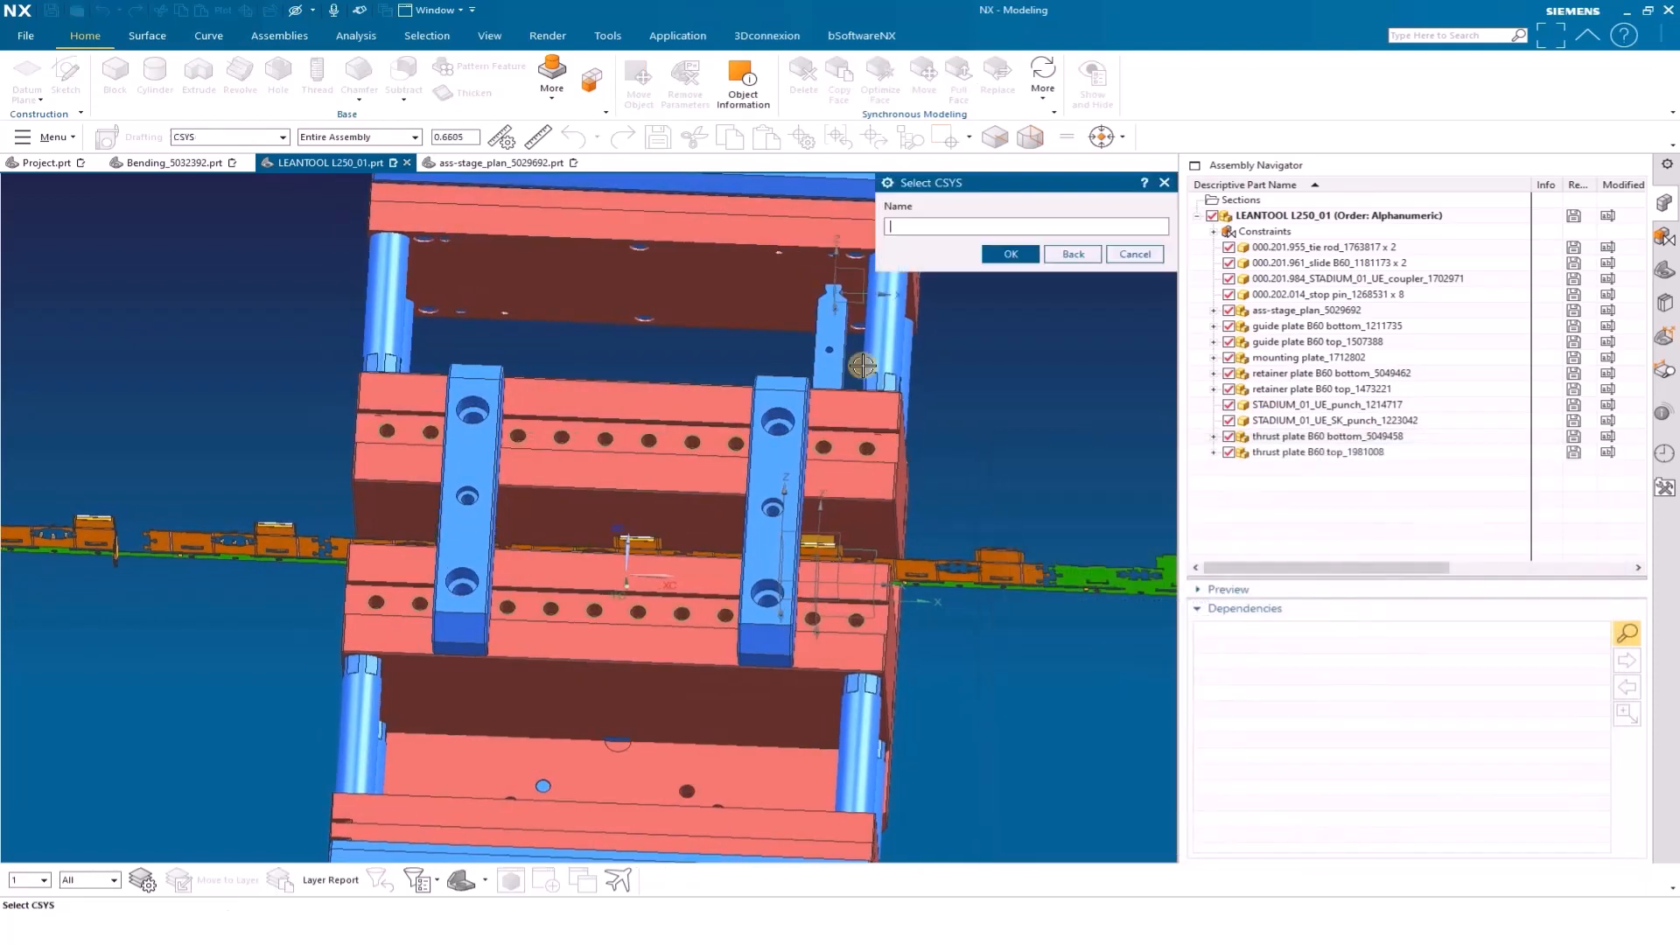
left_click(840, 285)
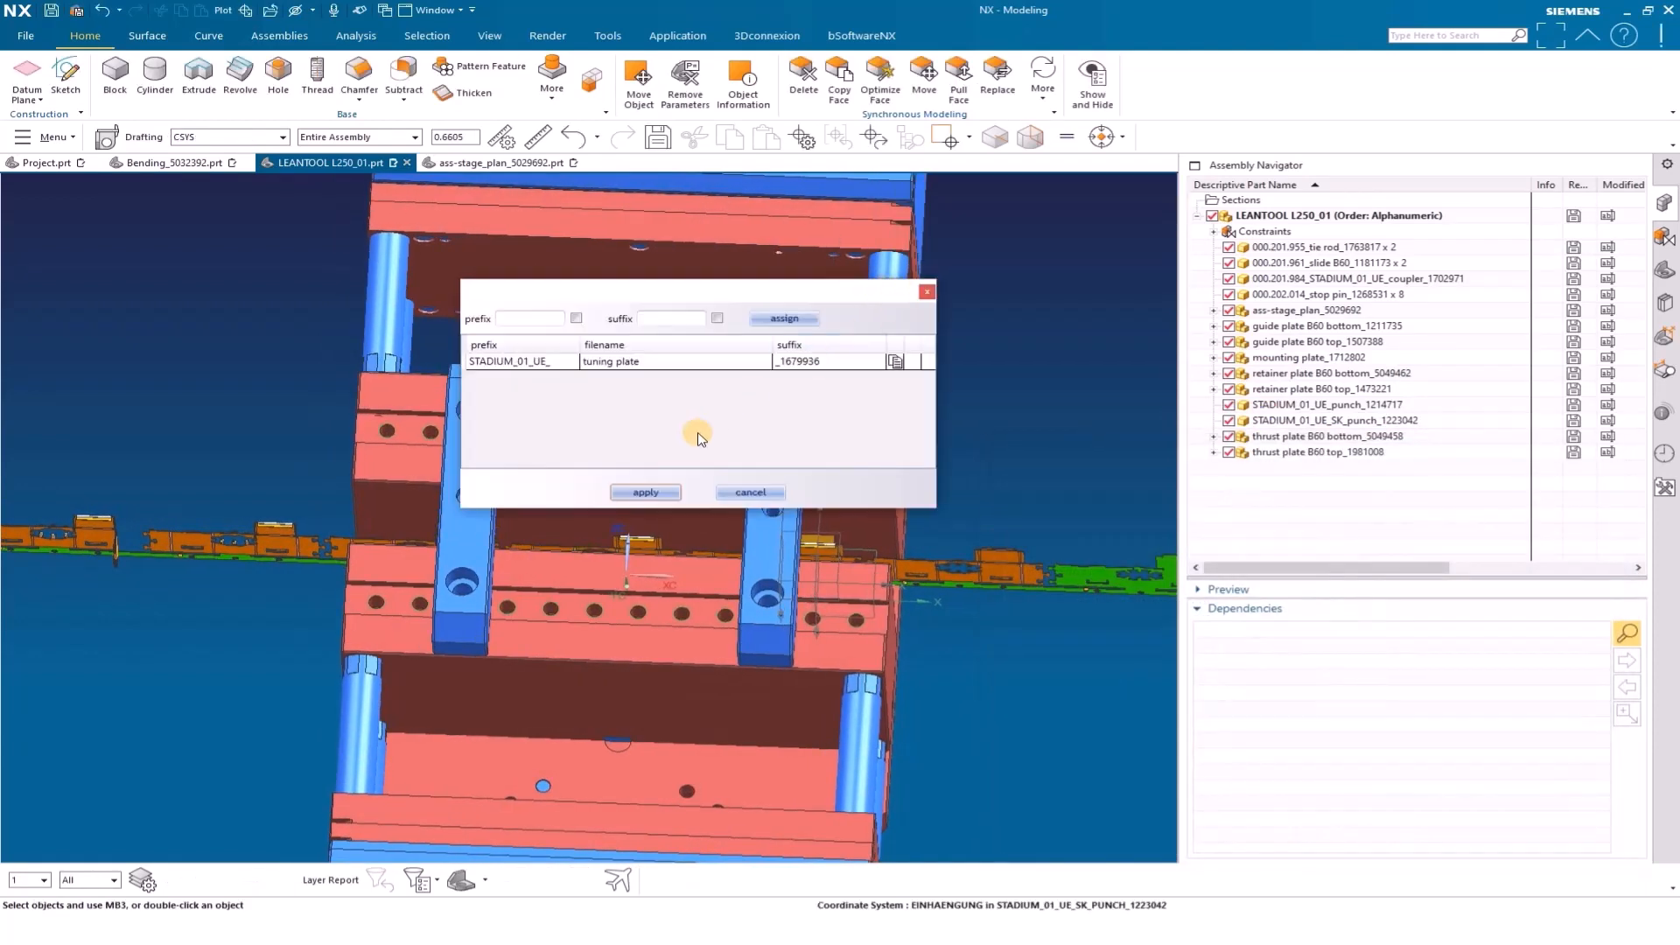
left_click(646, 492)
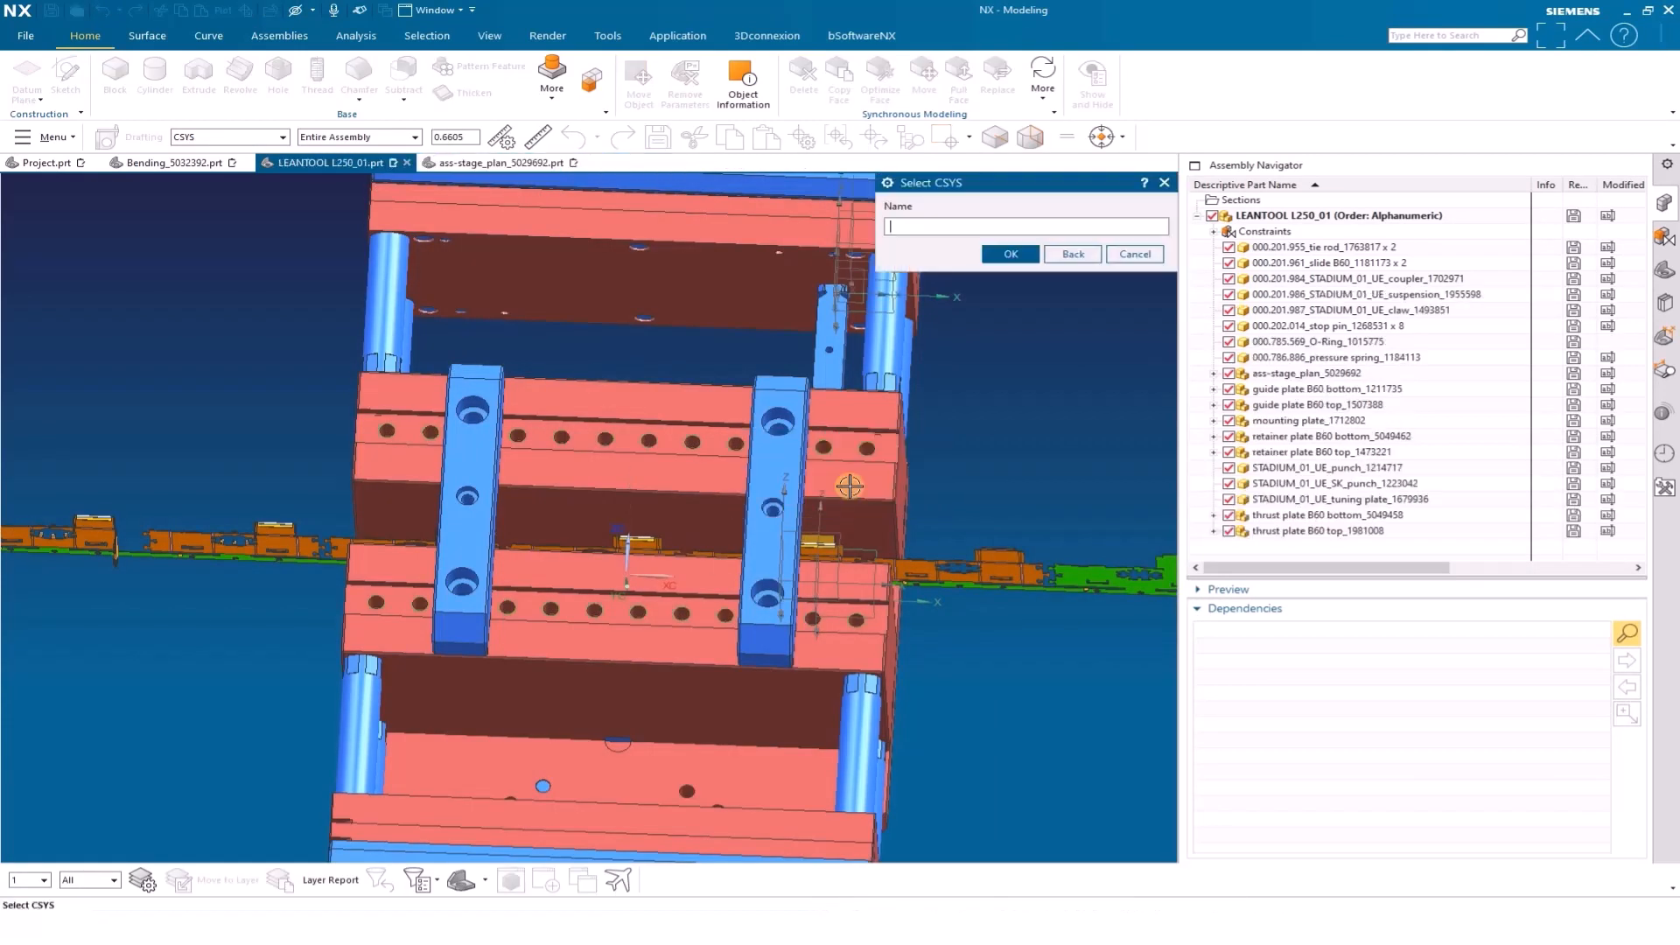
left_click(1020, 258)
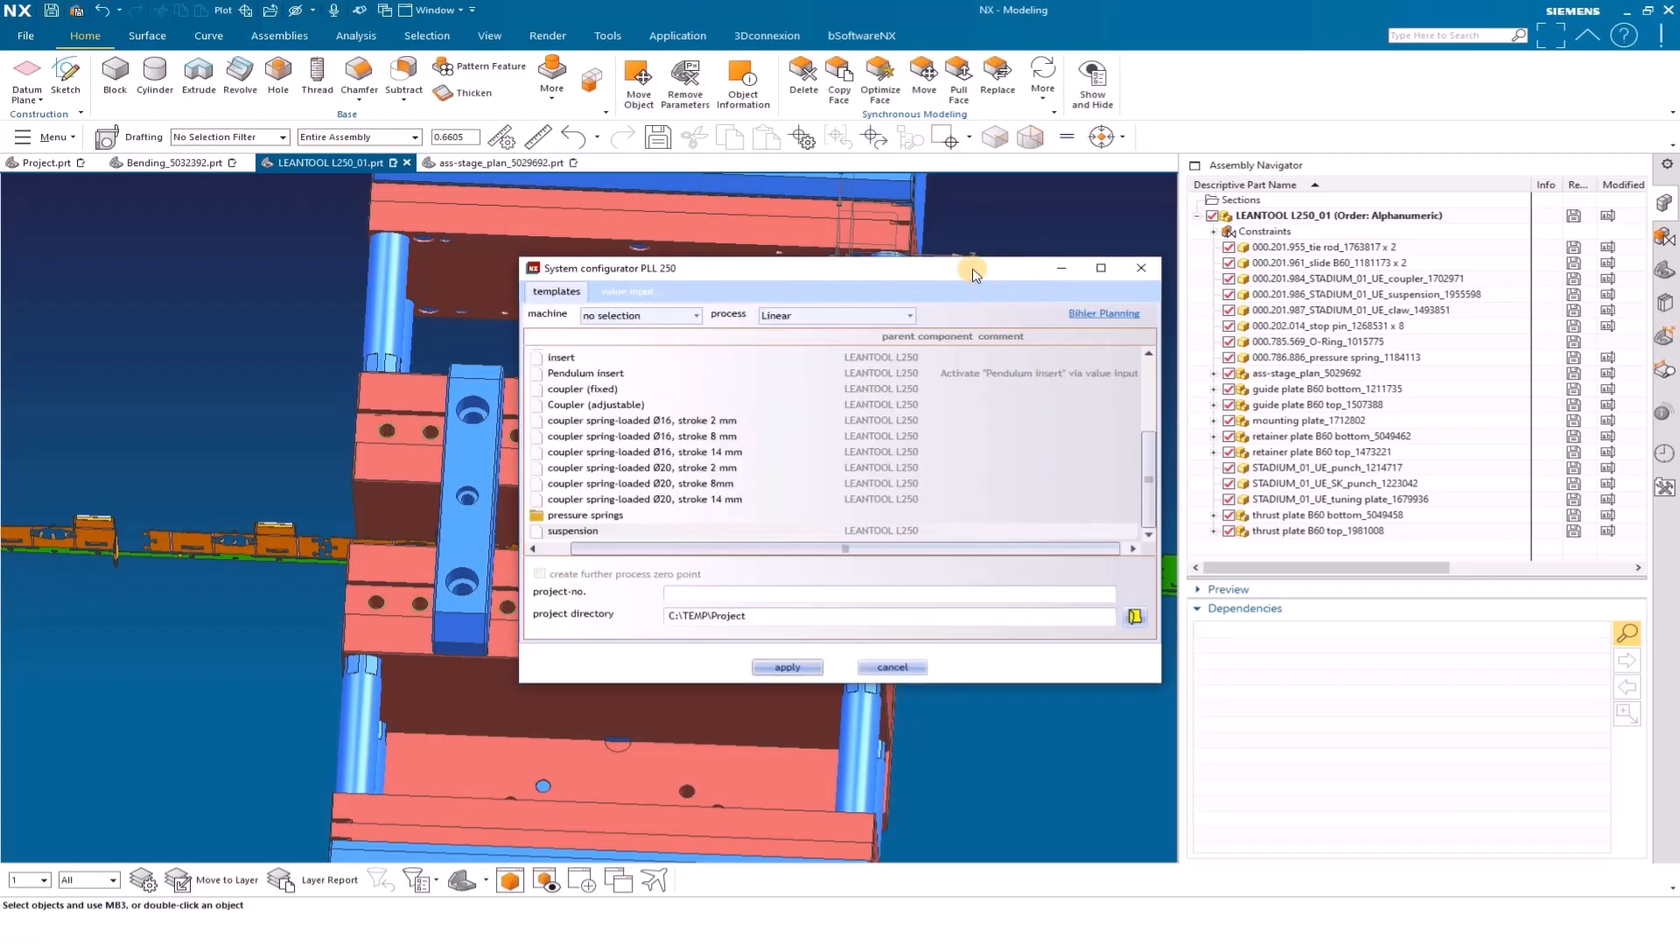
Create hole-shape volume models in the upper plates, selecting guide plate B60 top and retainer plate B60 top as blanks
left_click_drag(974, 274, 1454, 421)
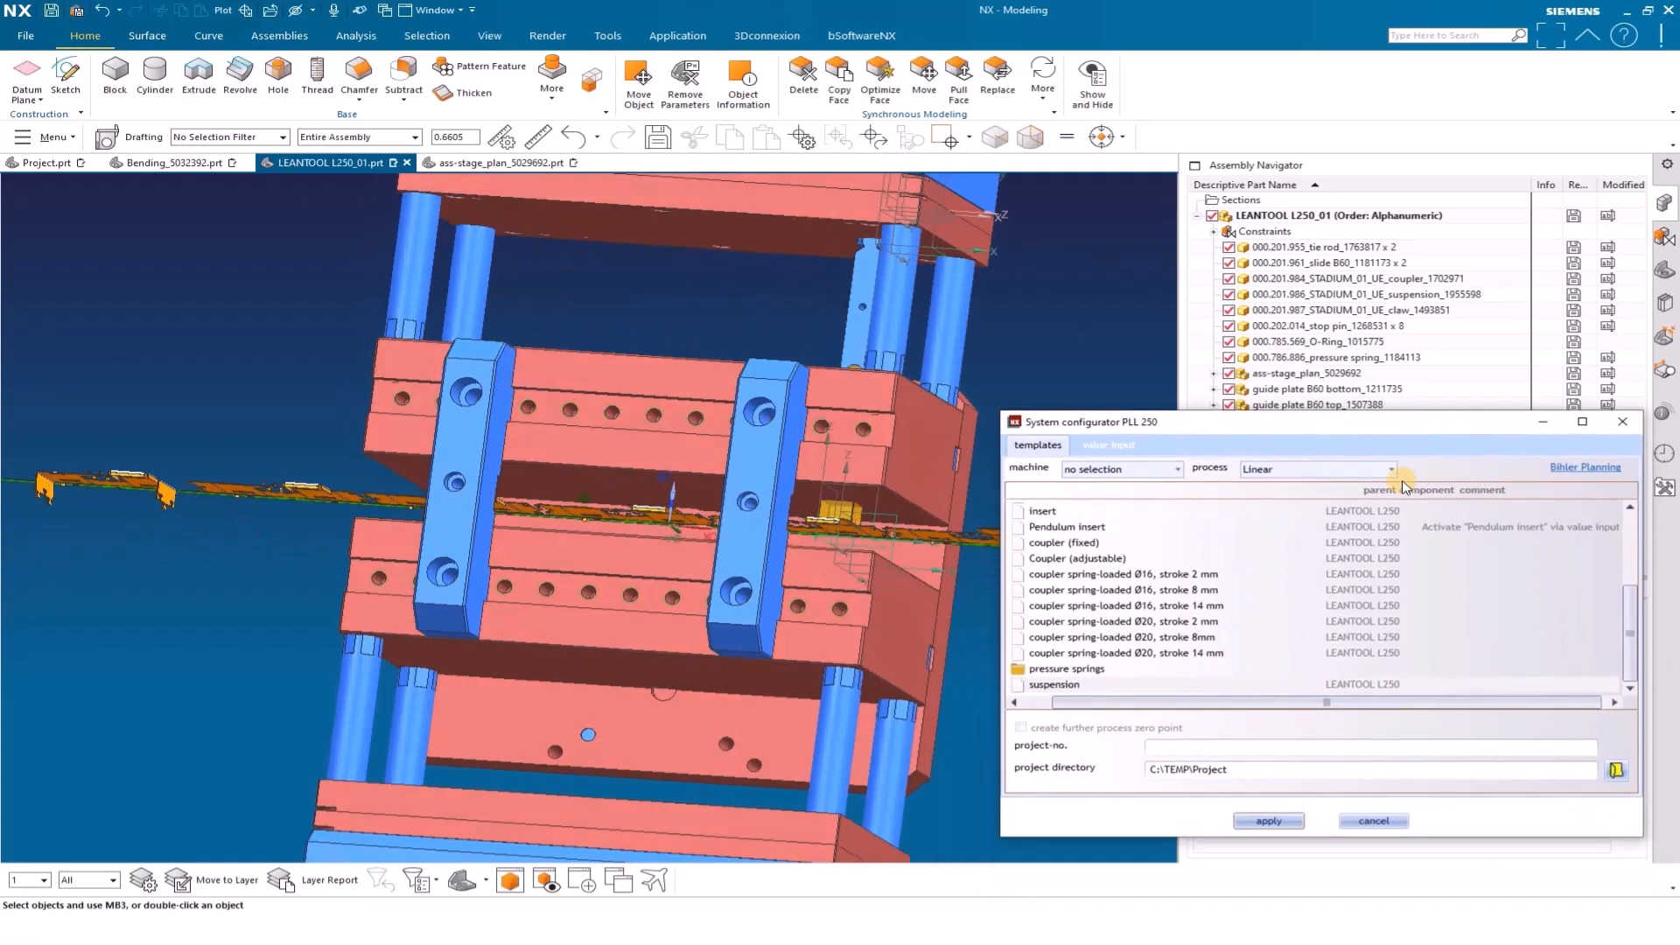
left_click(1118, 446)
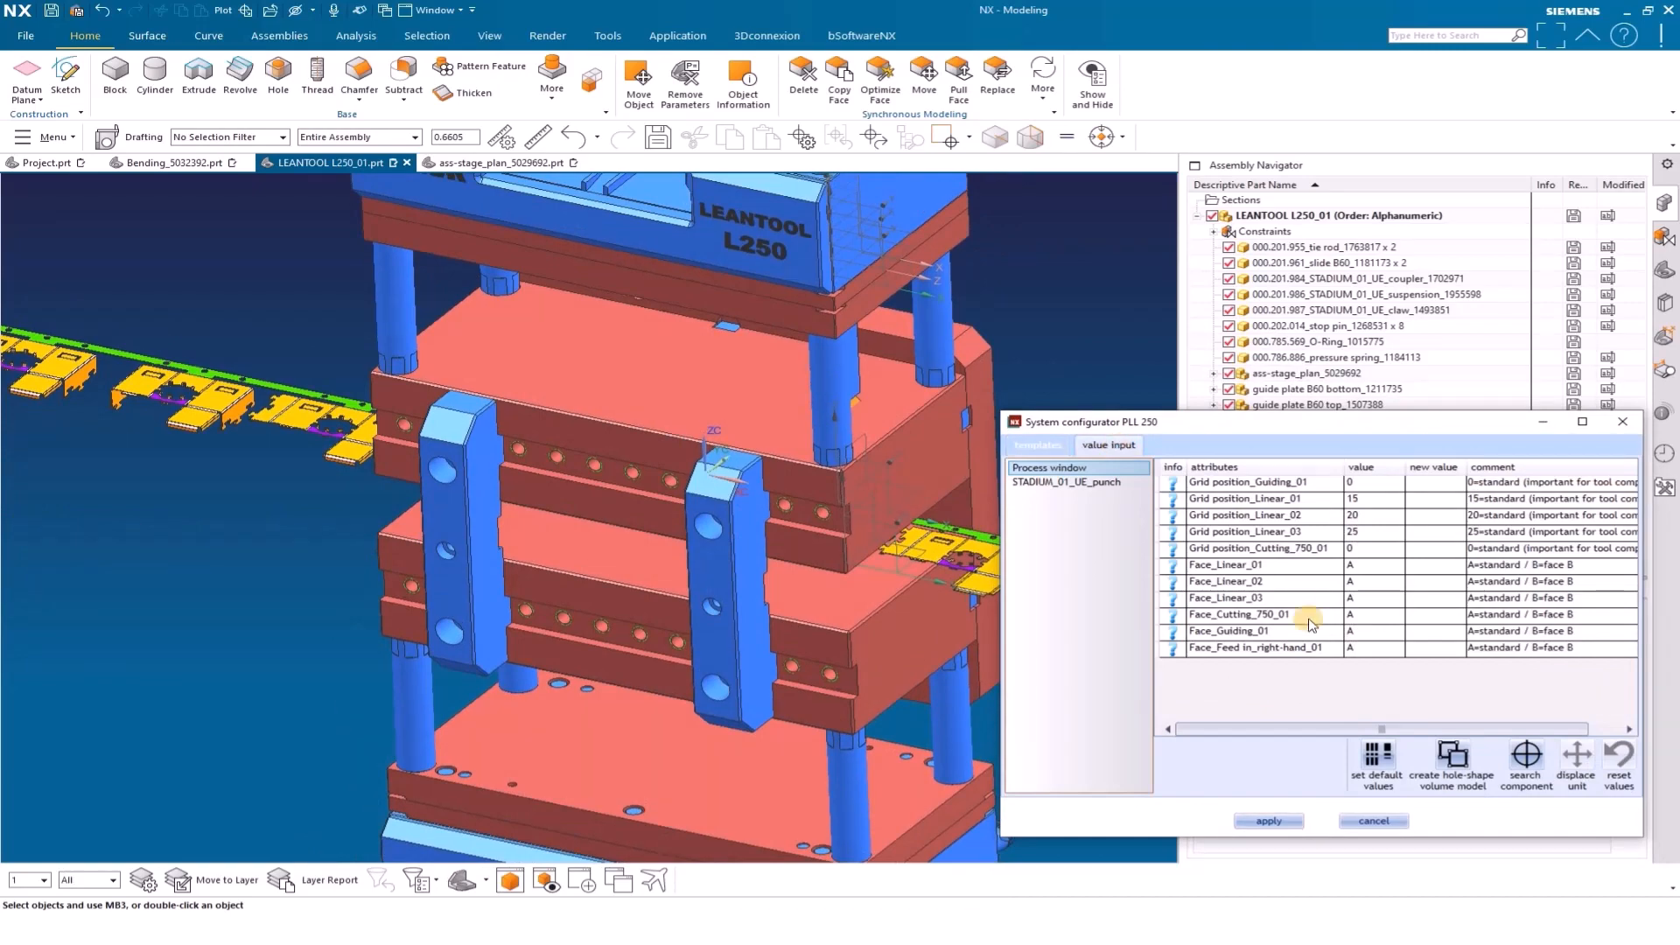
left_click(1455, 758)
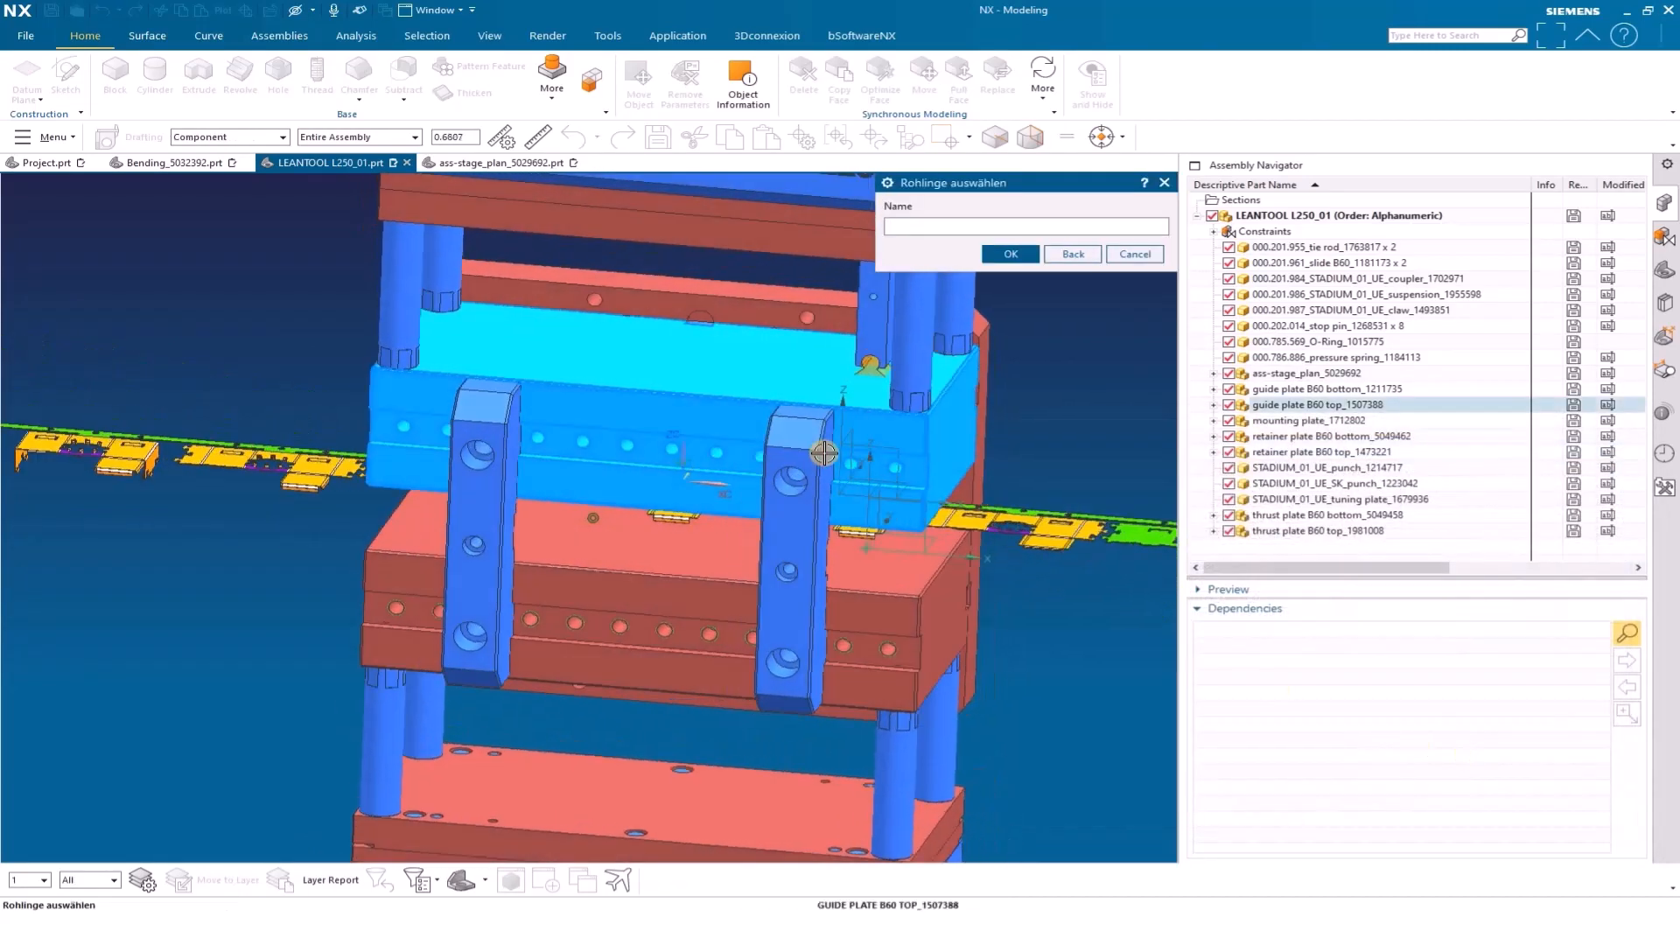
left_click(820, 371)
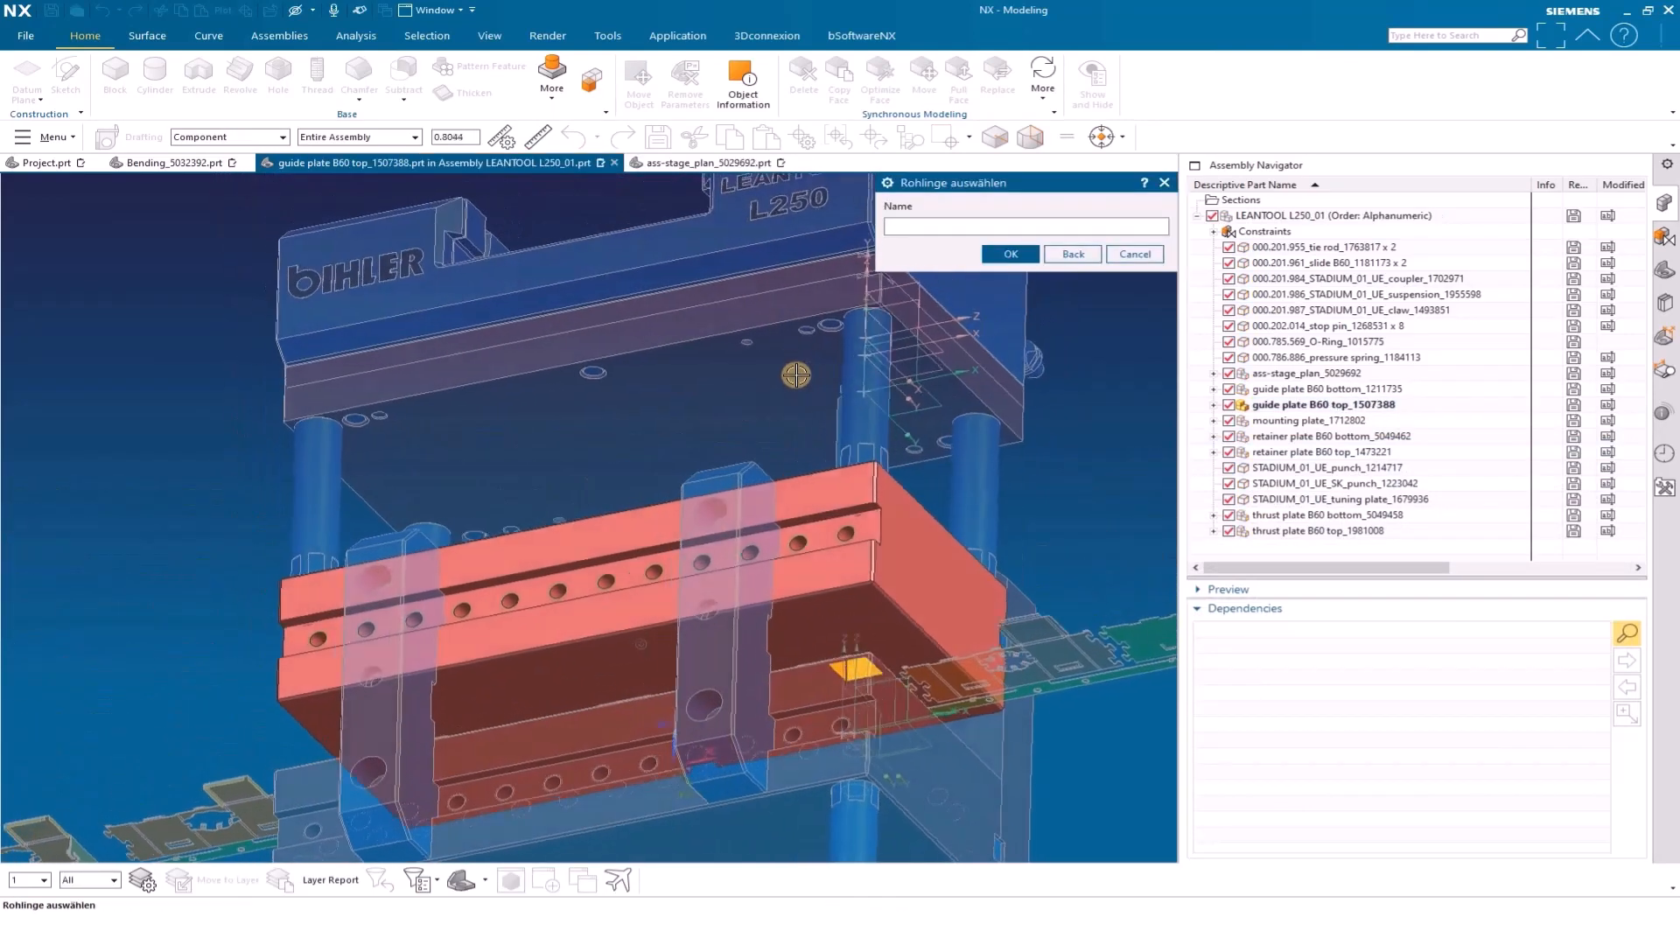
left_click(777, 371)
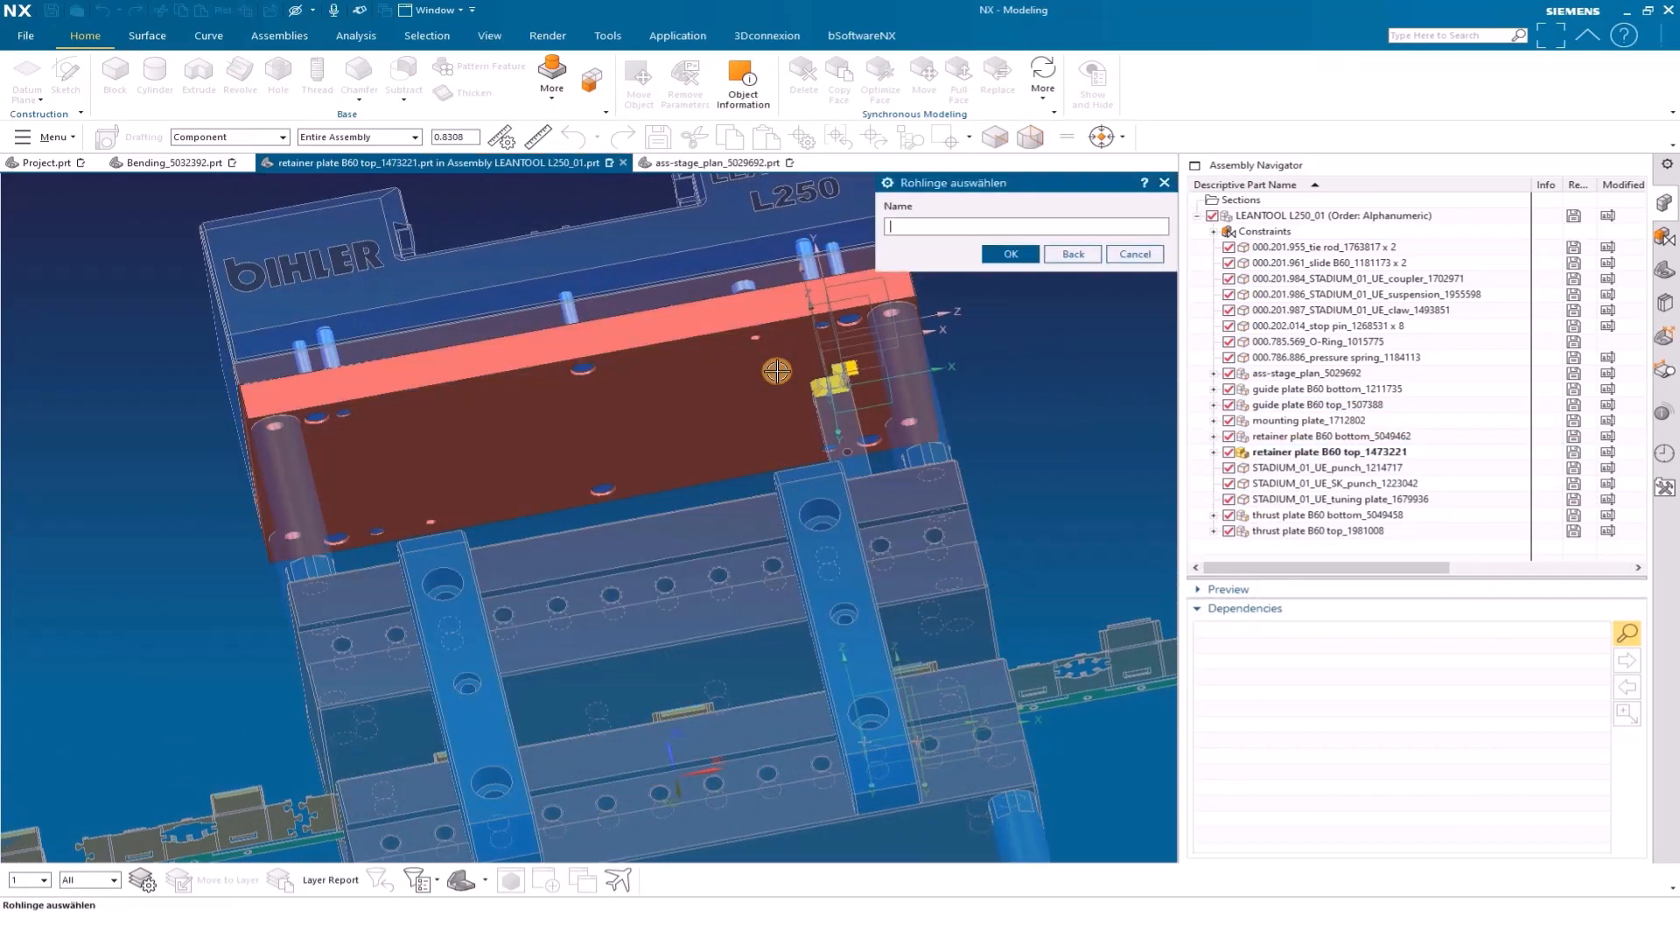
left_click(777, 279)
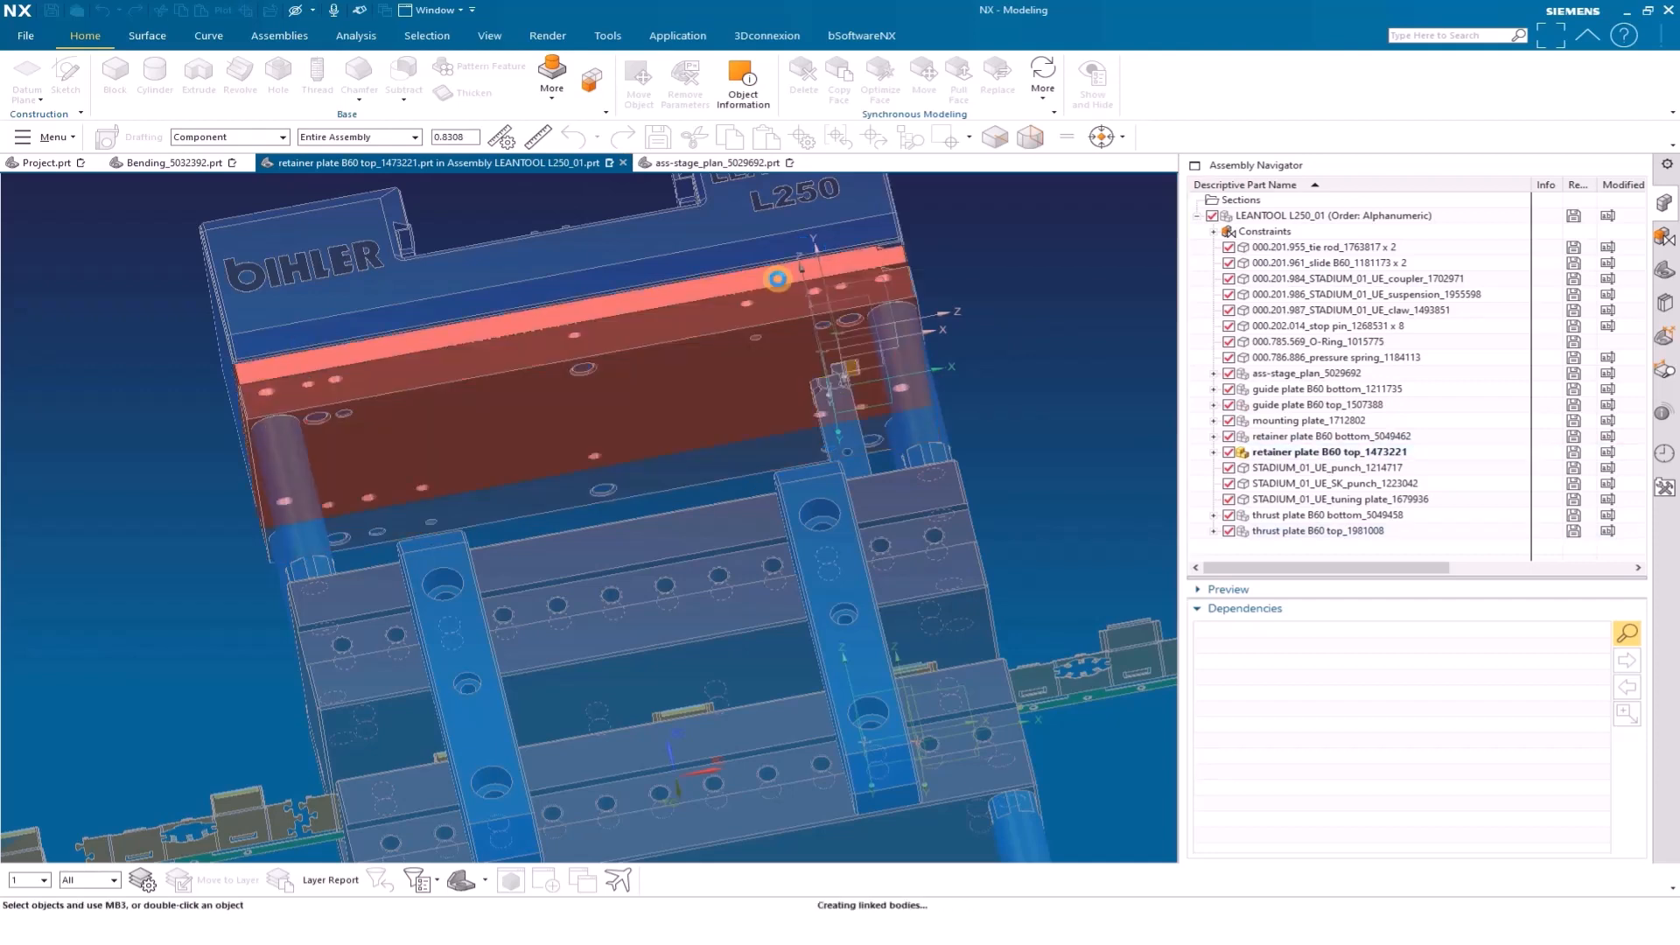
left_click(971, 252)
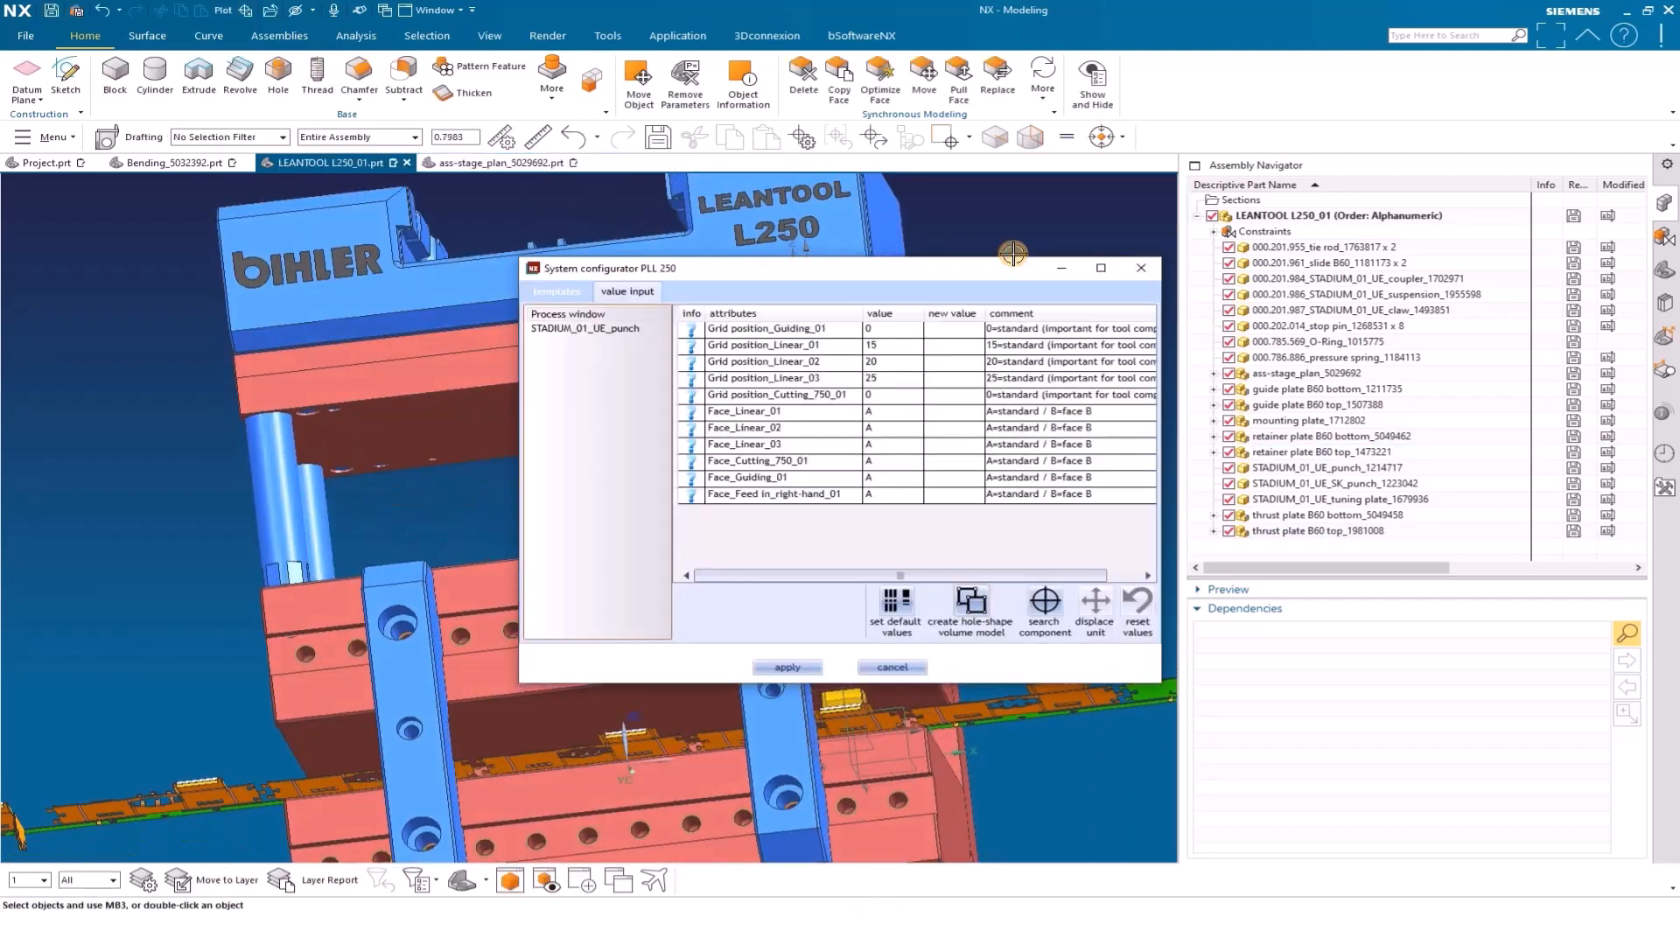
Return to the configurator templates and examine the LEANTOOL L250 module on the stage plan in the Bending_5032392 assembly
left_click_drag(945, 271, 1378, 424)
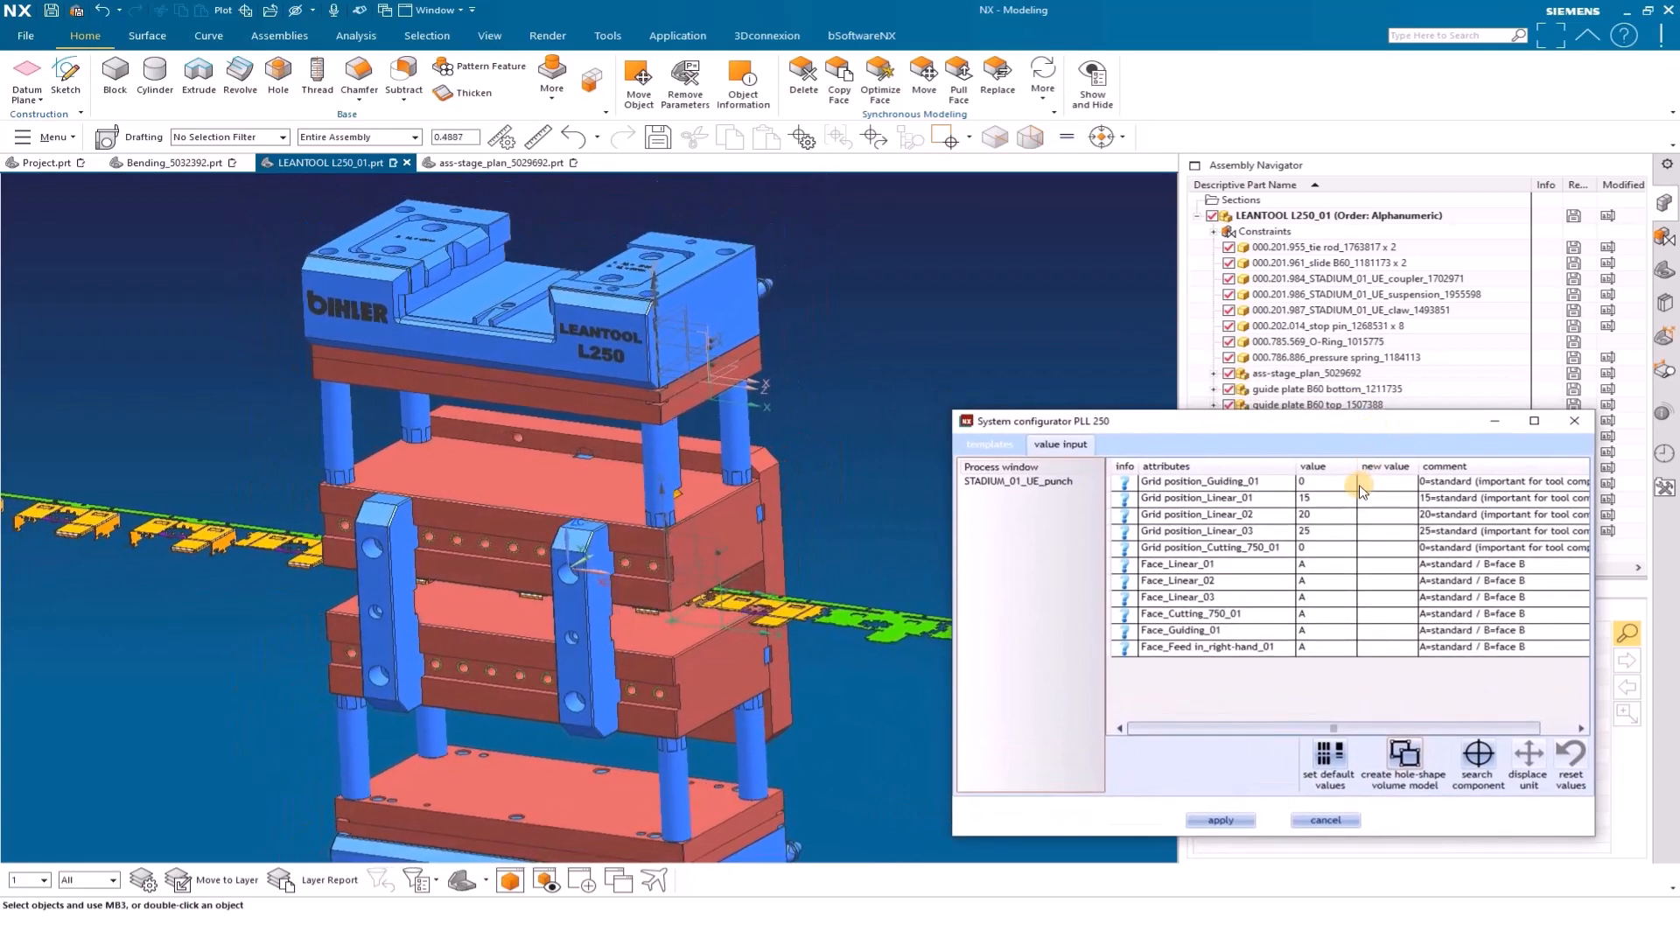
left_click(1020, 445)
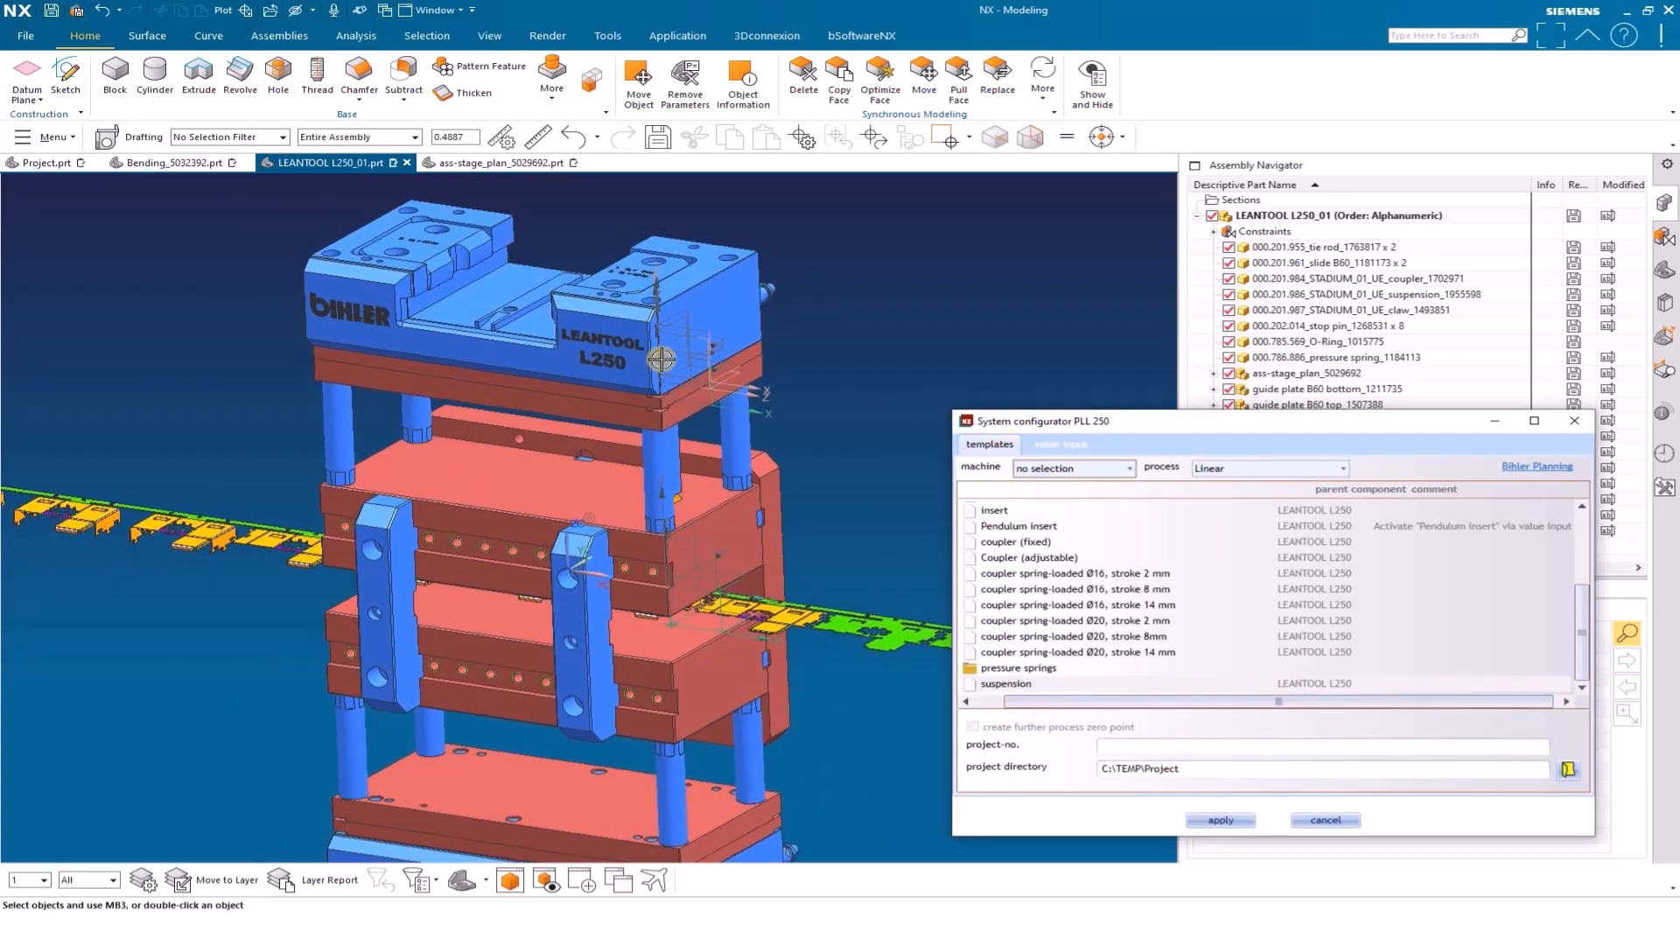
left_click(171, 164)
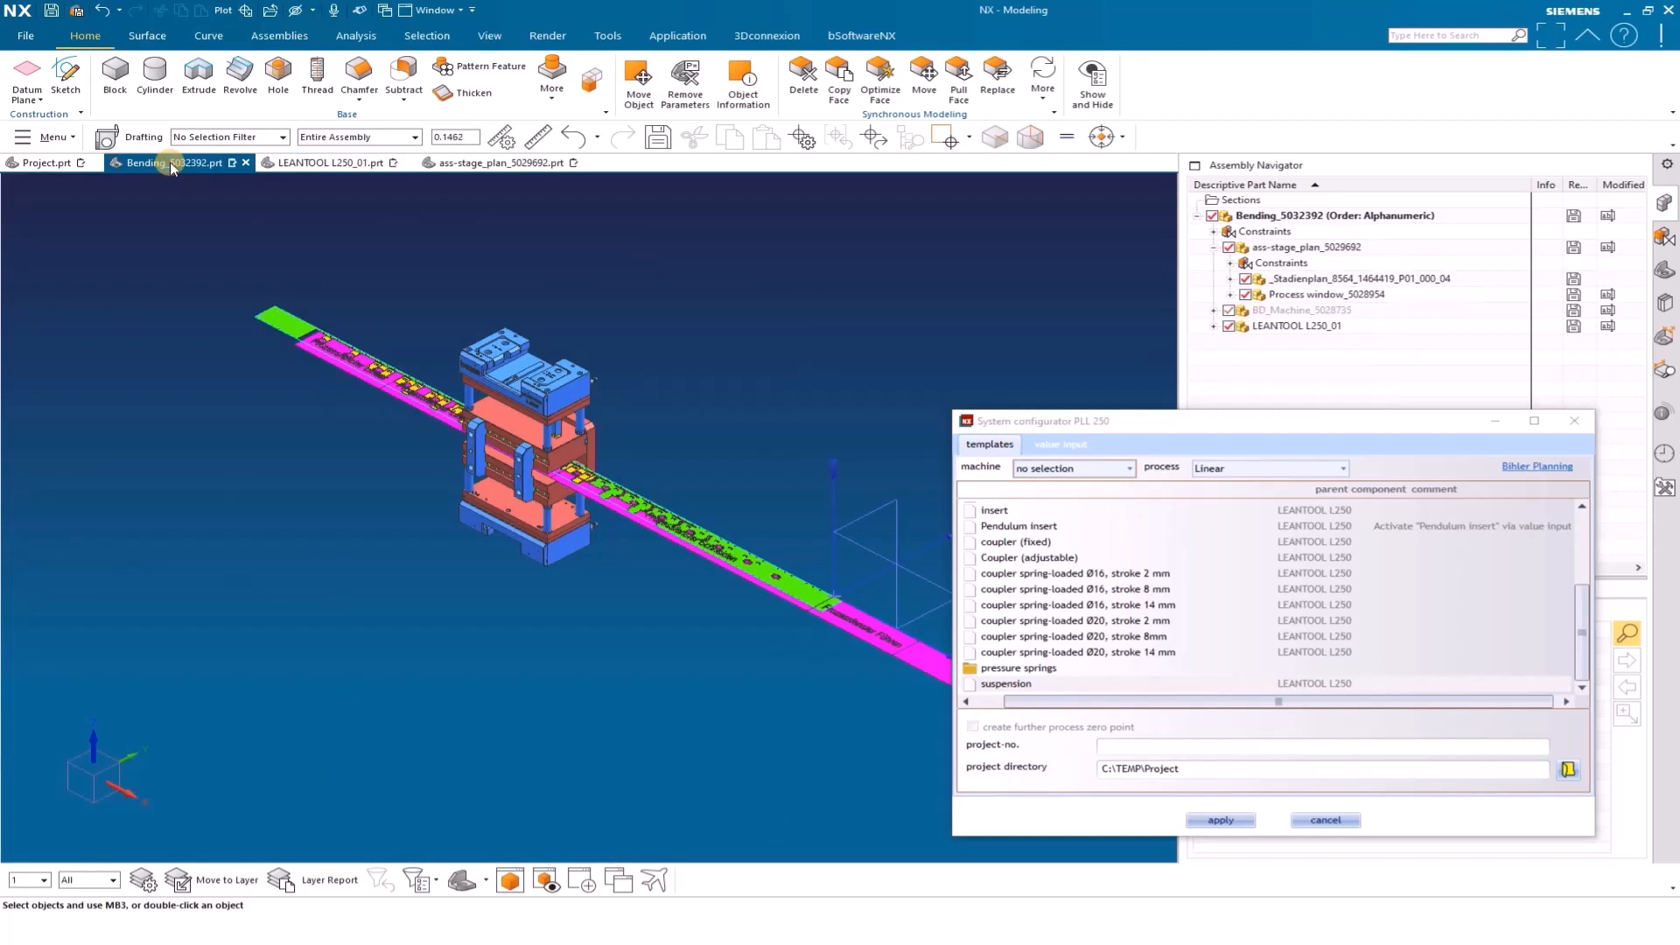
scroll(1085, 569, "up", 3)
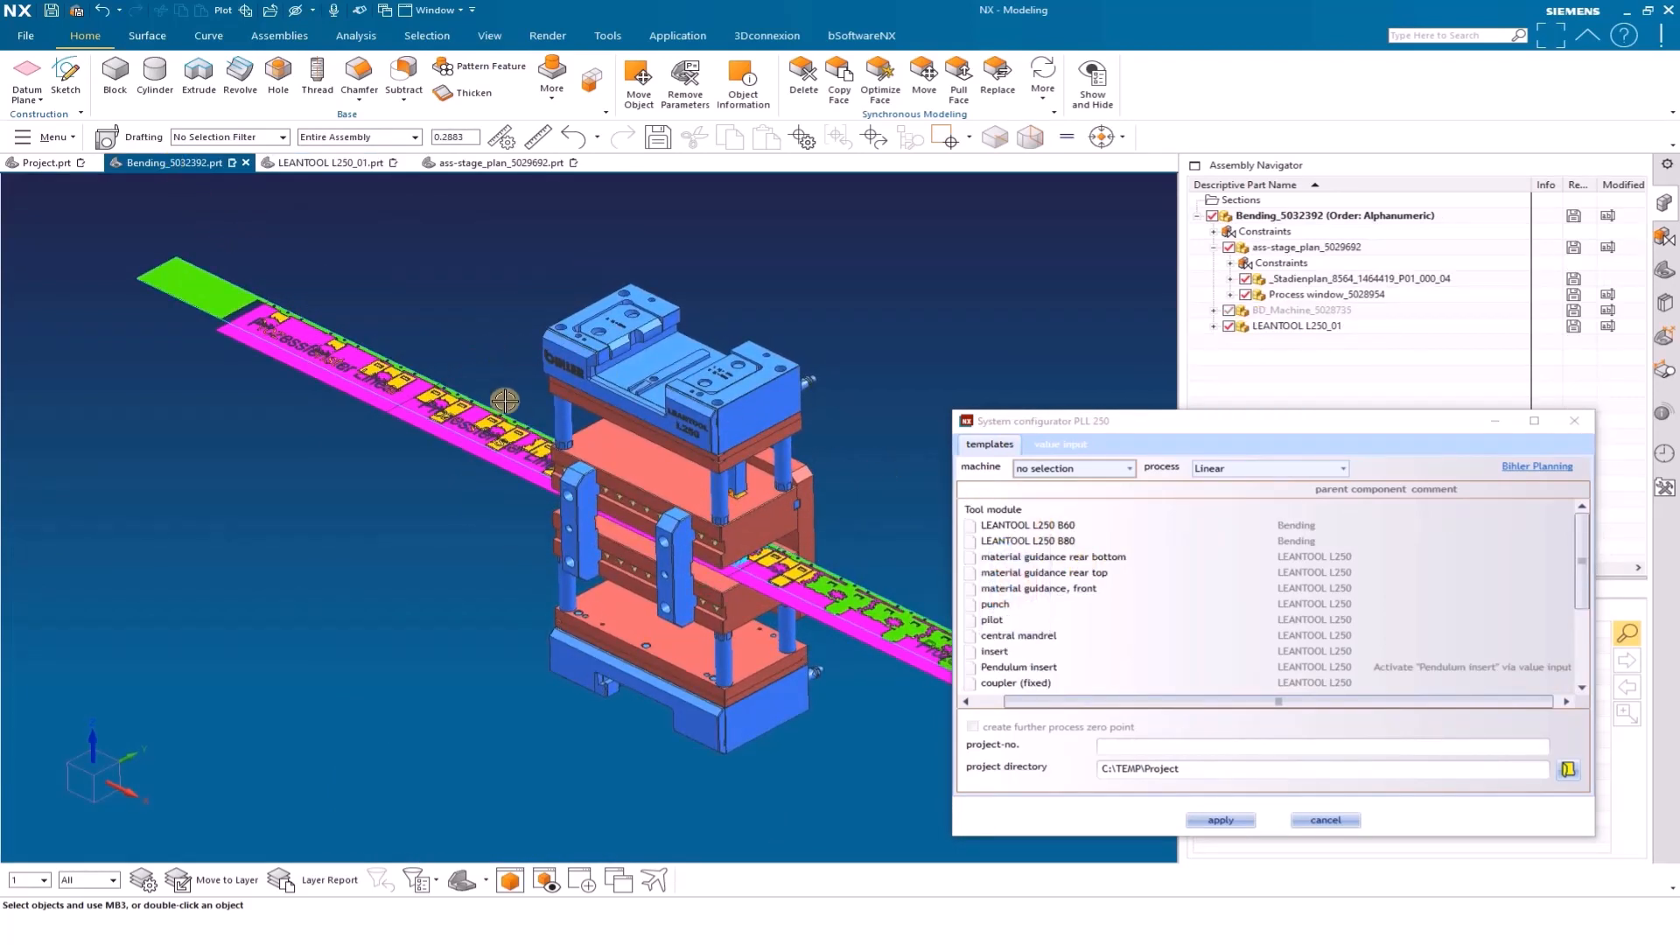
scroll(484, 269, "down", 5)
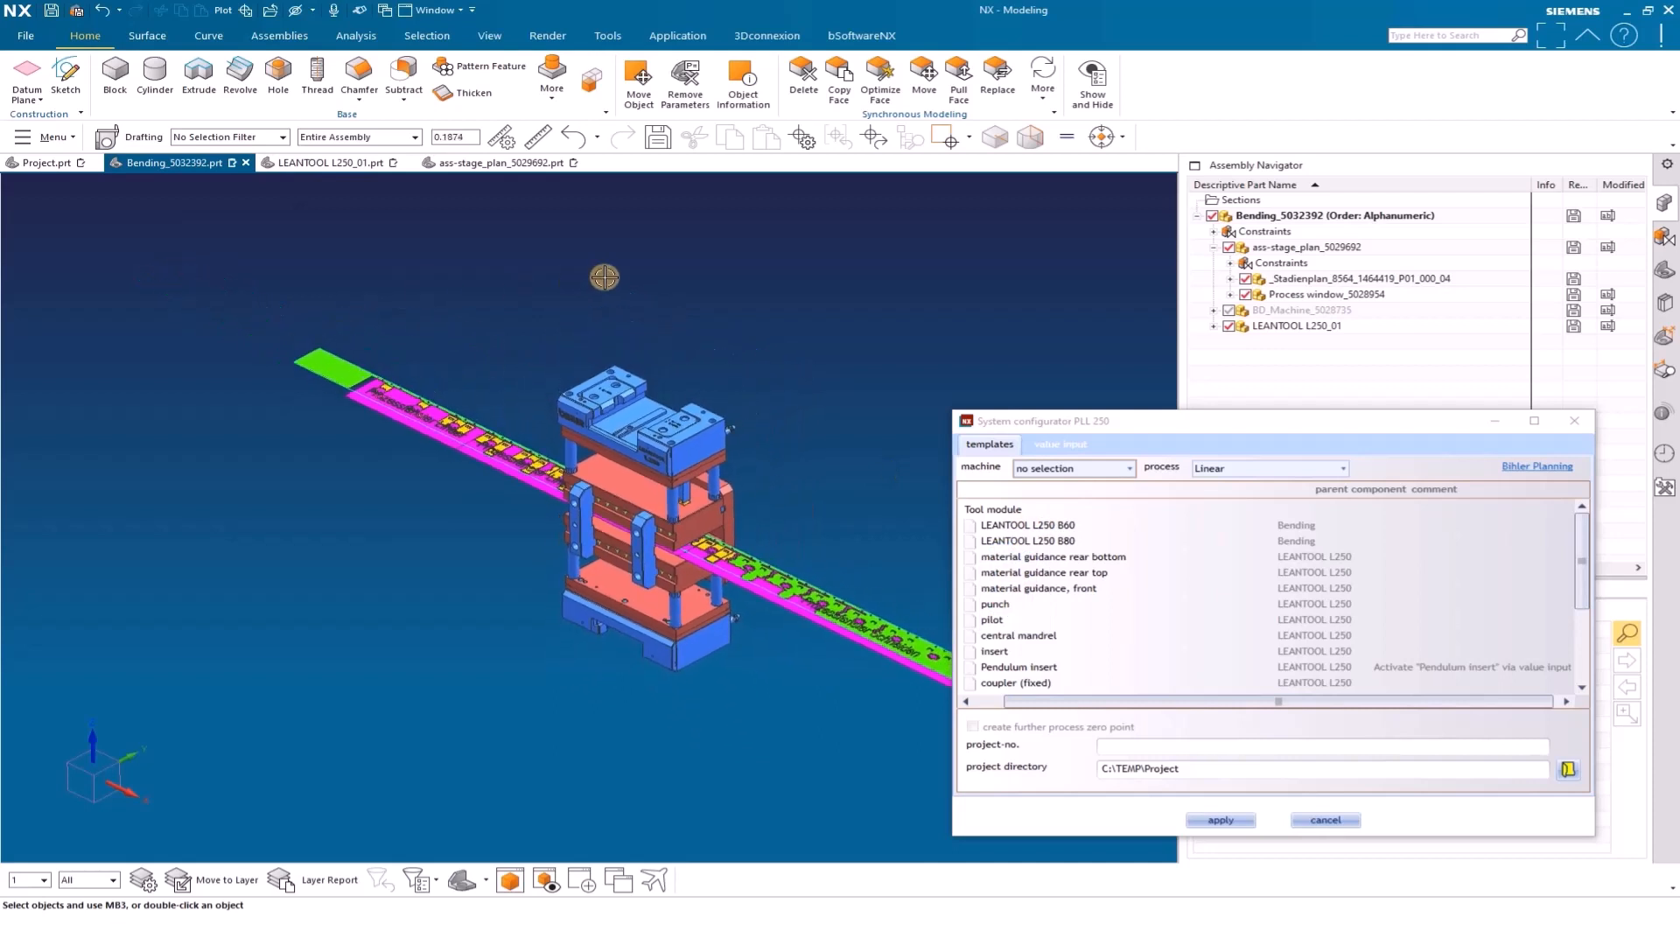
scroll(484, 269, "down", 1)
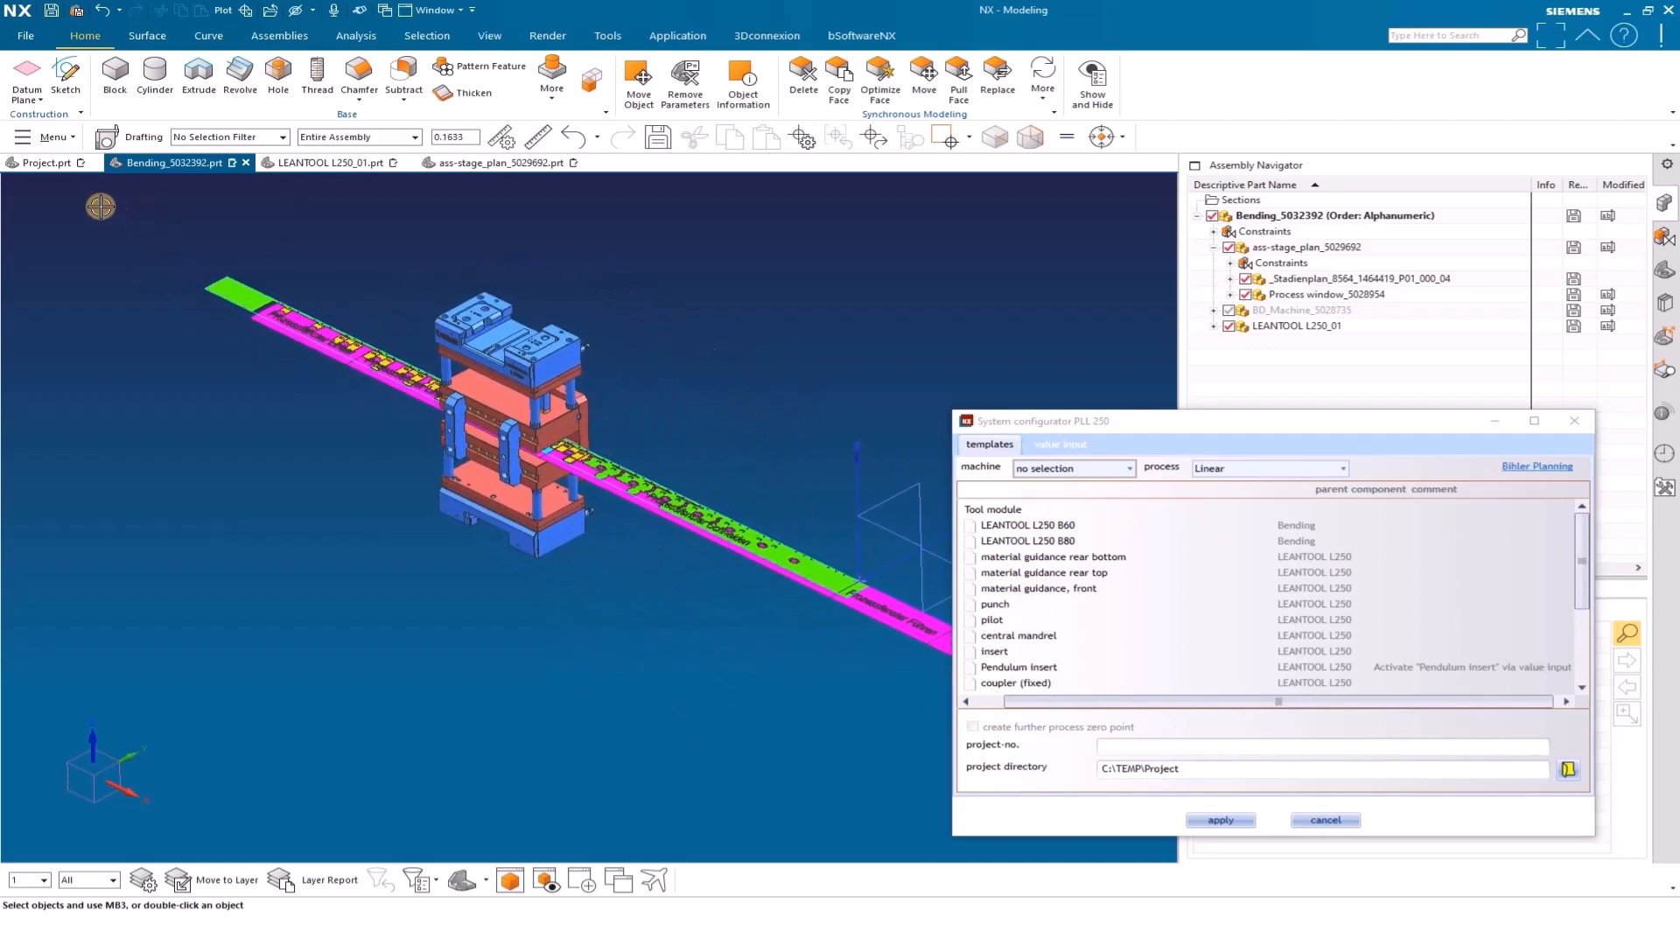
Add the GRM-NC machine from the General process templates to Project.prt with the adapter slide center, accepting the SK_GRM-NC file name
left_click(49, 165)
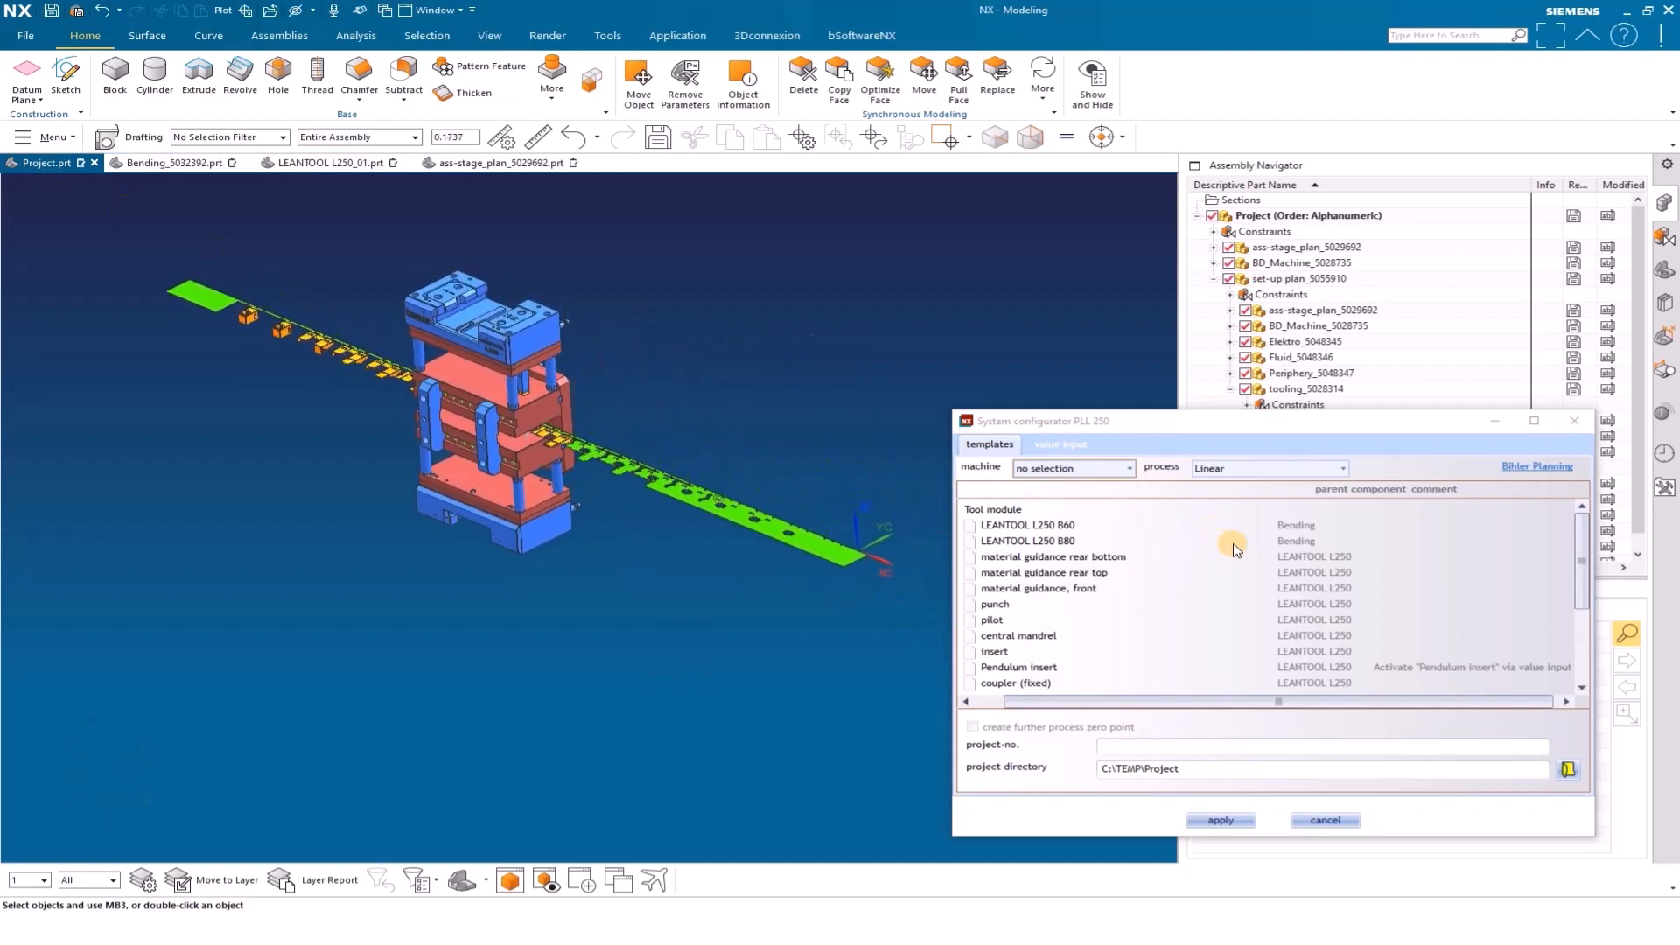
left_click(1243, 470)
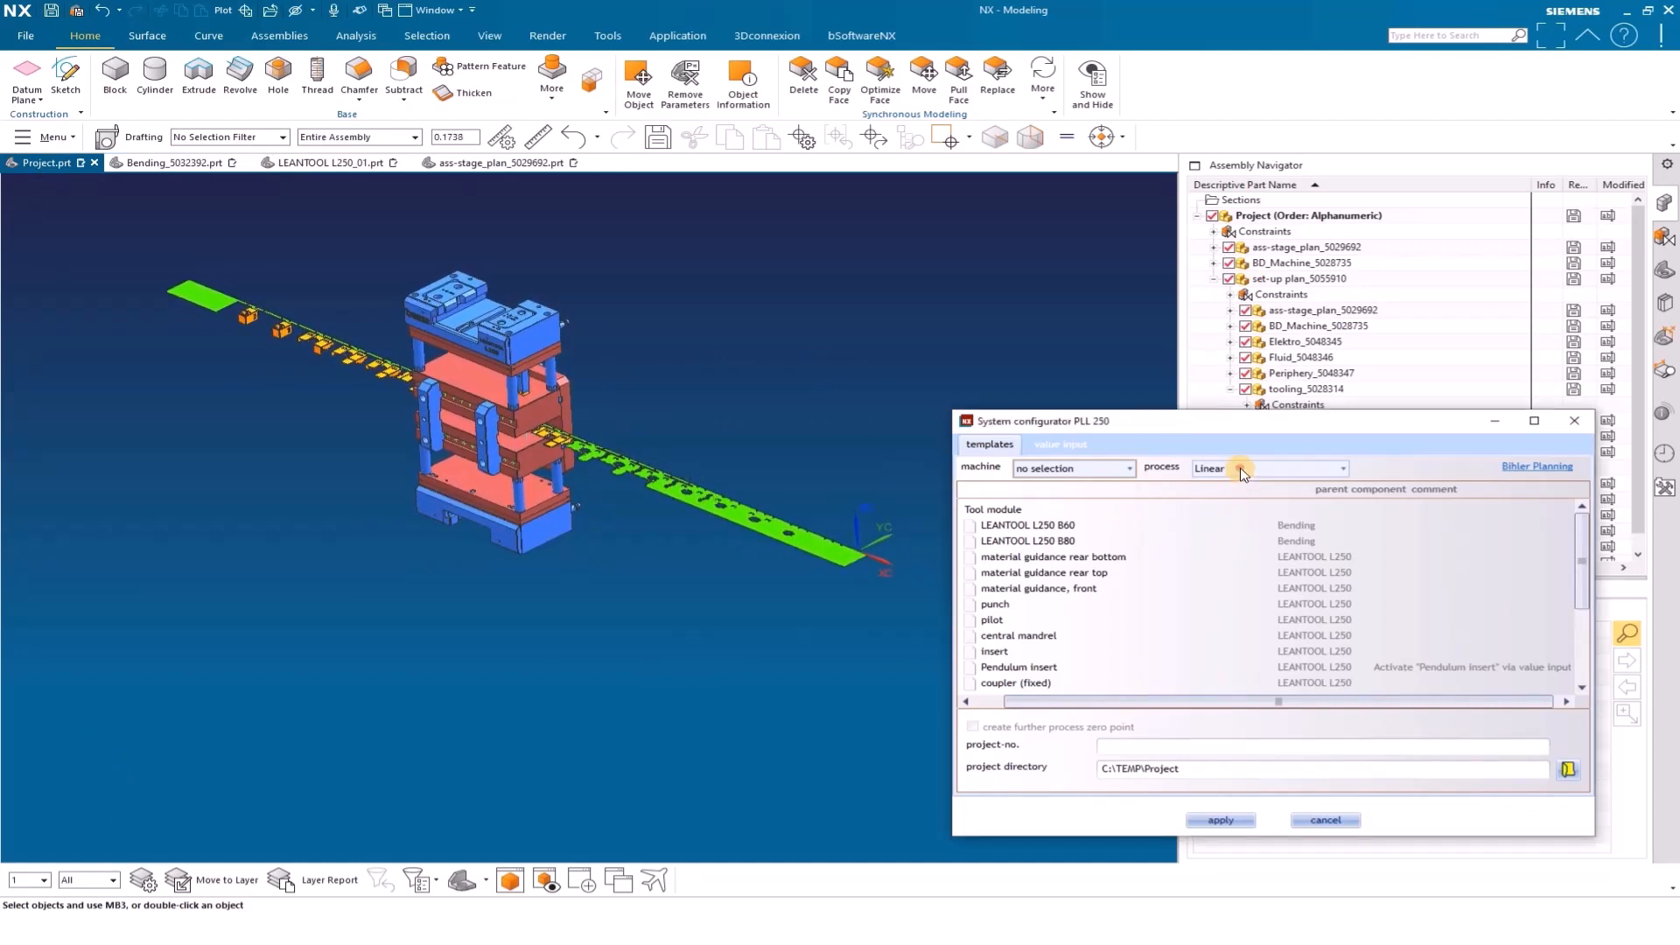
left_click(1227, 491)
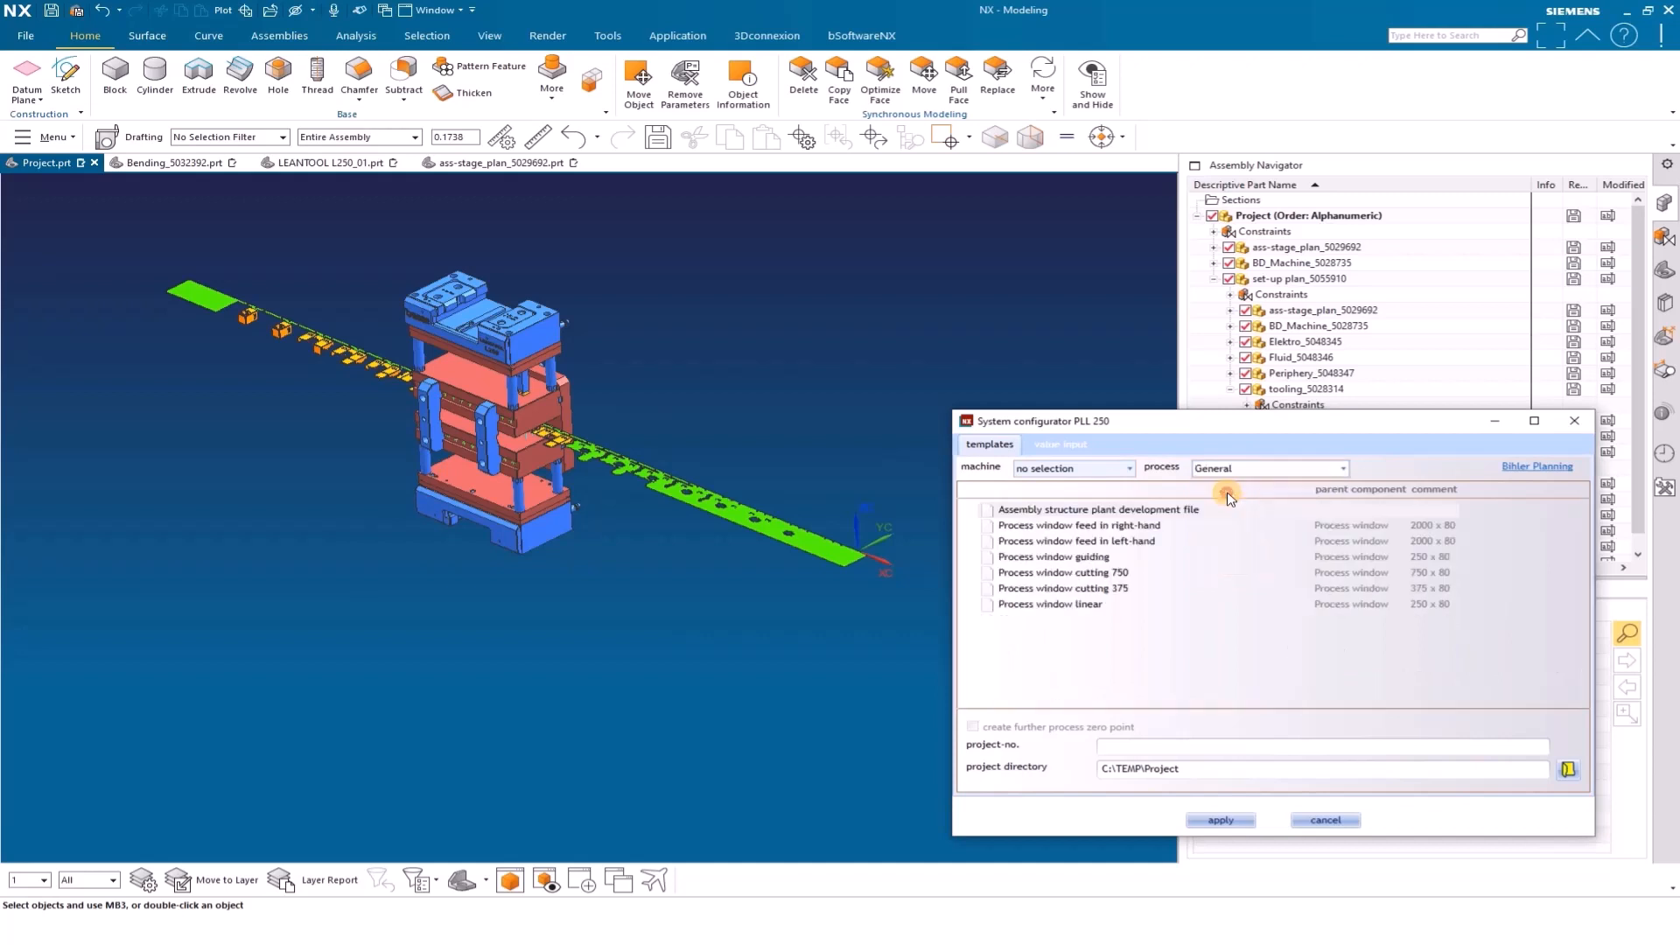
left_click(1127, 469)
left_click(1069, 540)
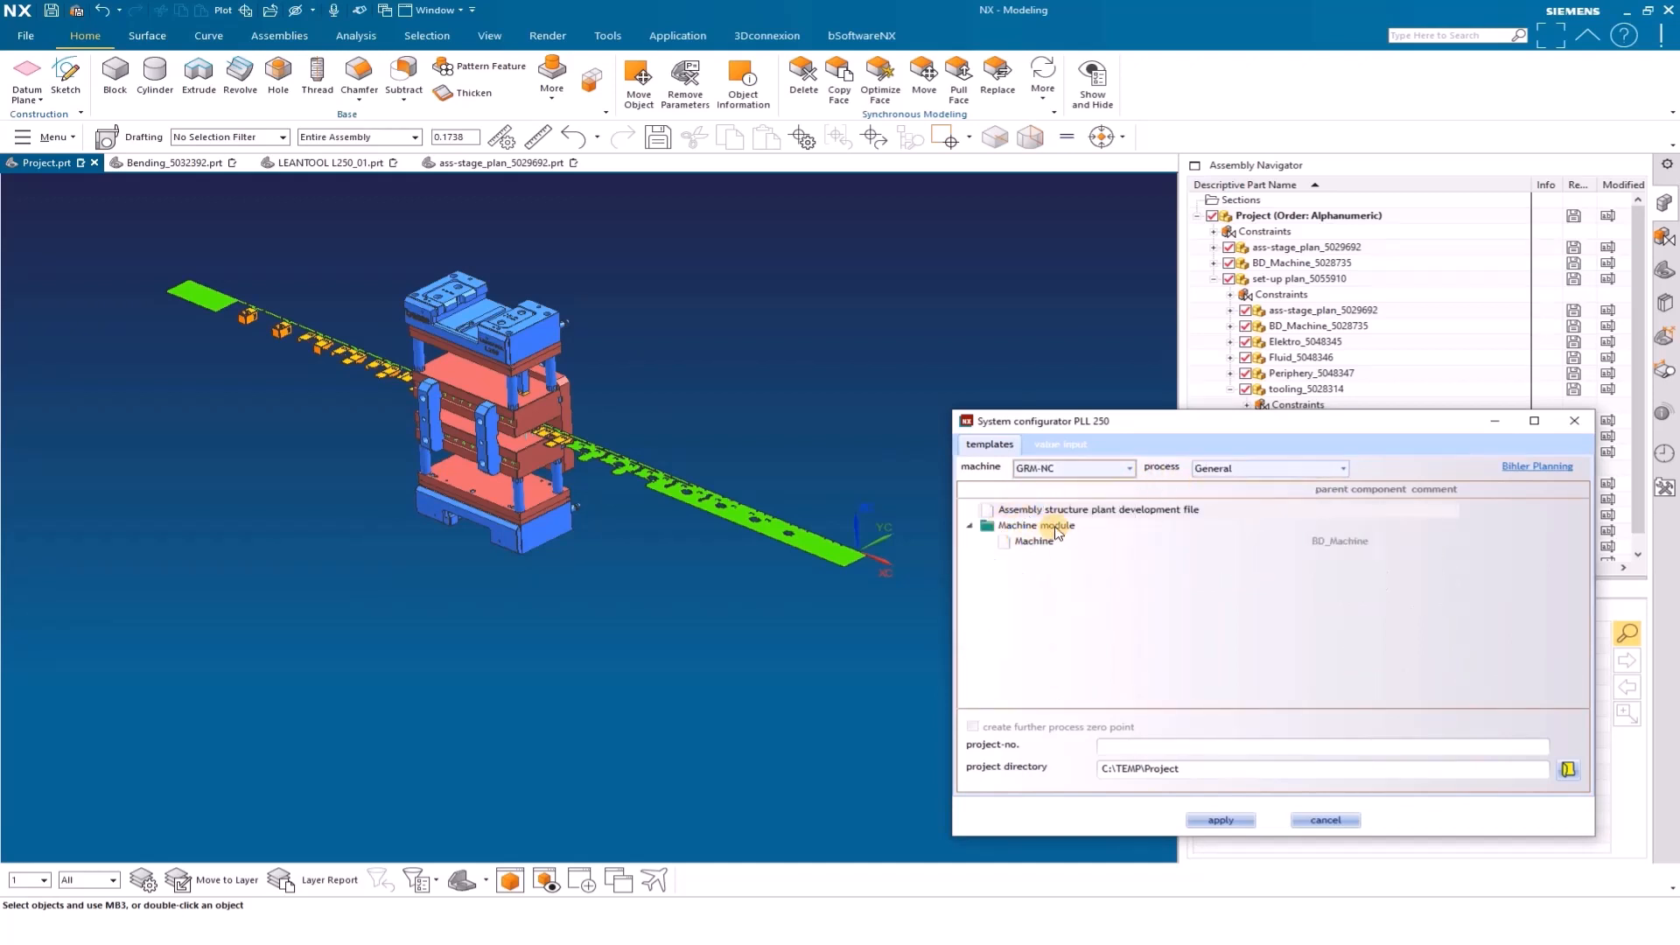
left_click(1033, 542)
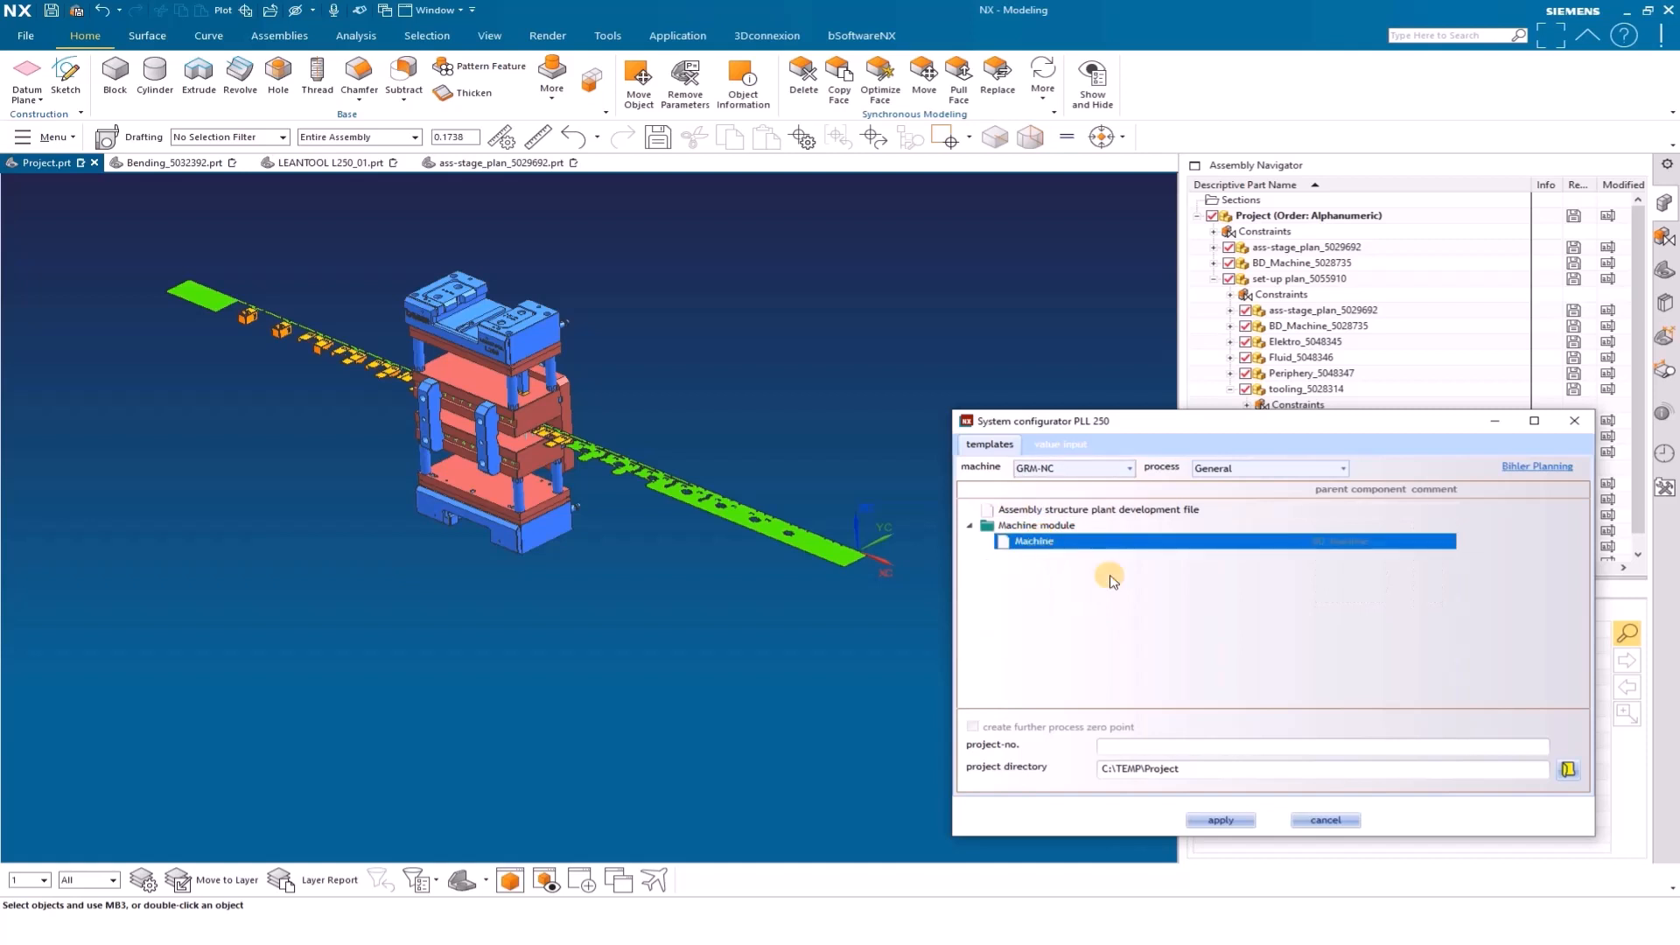
left_click(1221, 821)
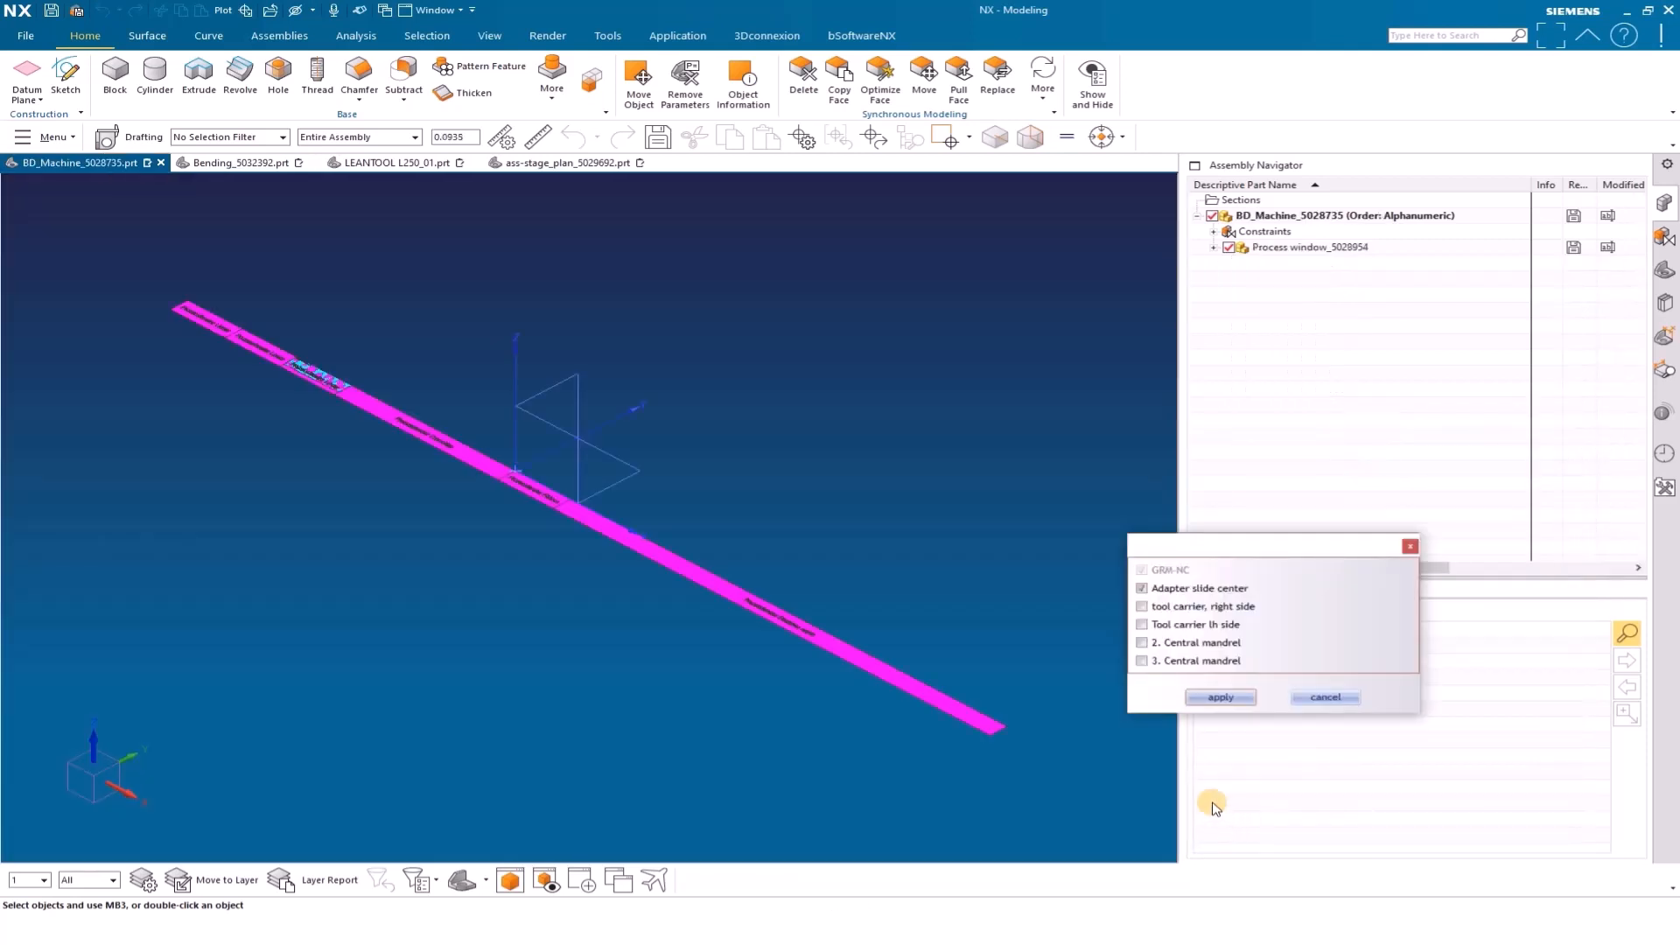
left_click(1221, 697)
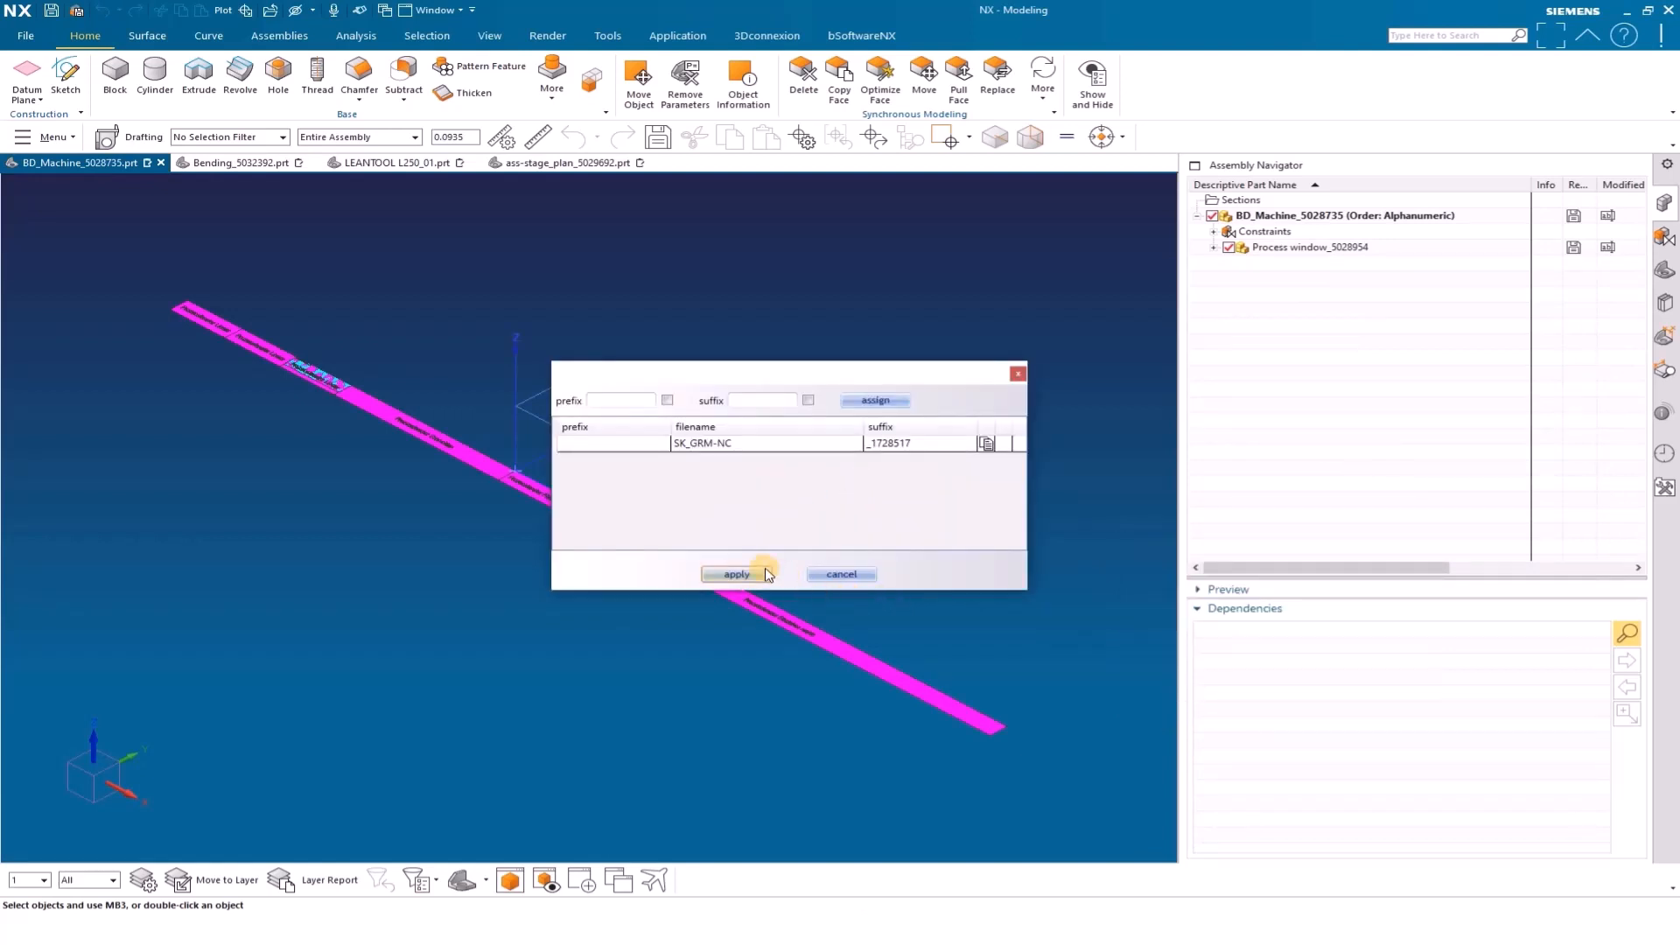
left_click(737, 574)
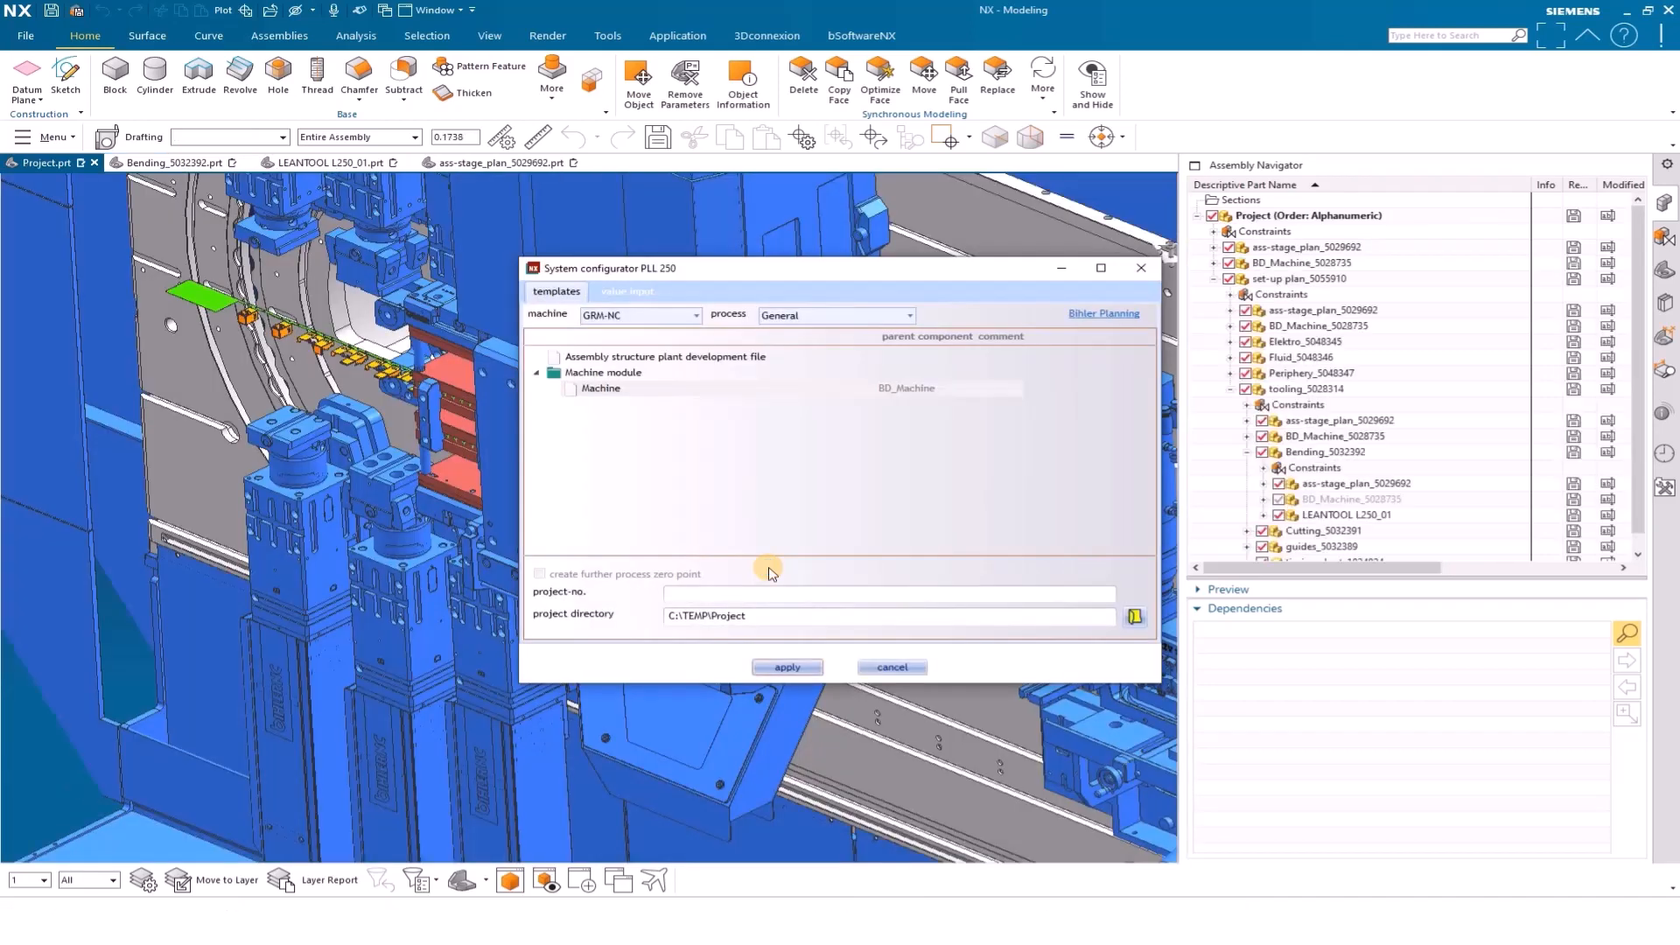
Review the process choices the configurator offers for the GRM-NC machine
left_click_drag(880, 273, 1329, 458)
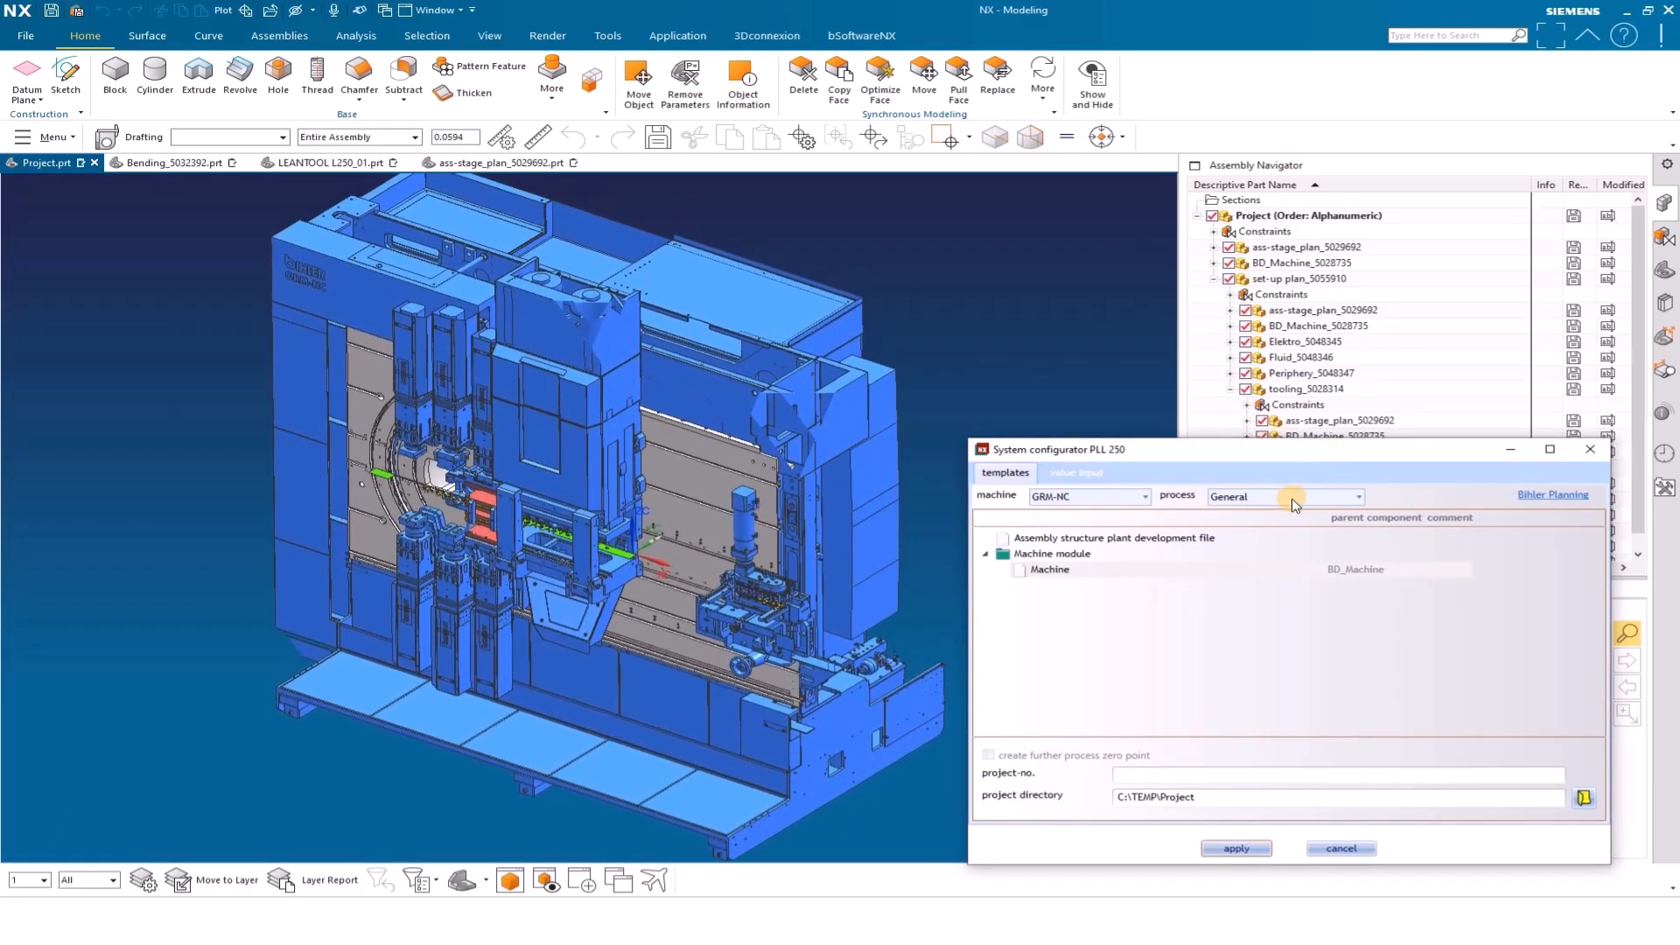
left_click(1292, 498)
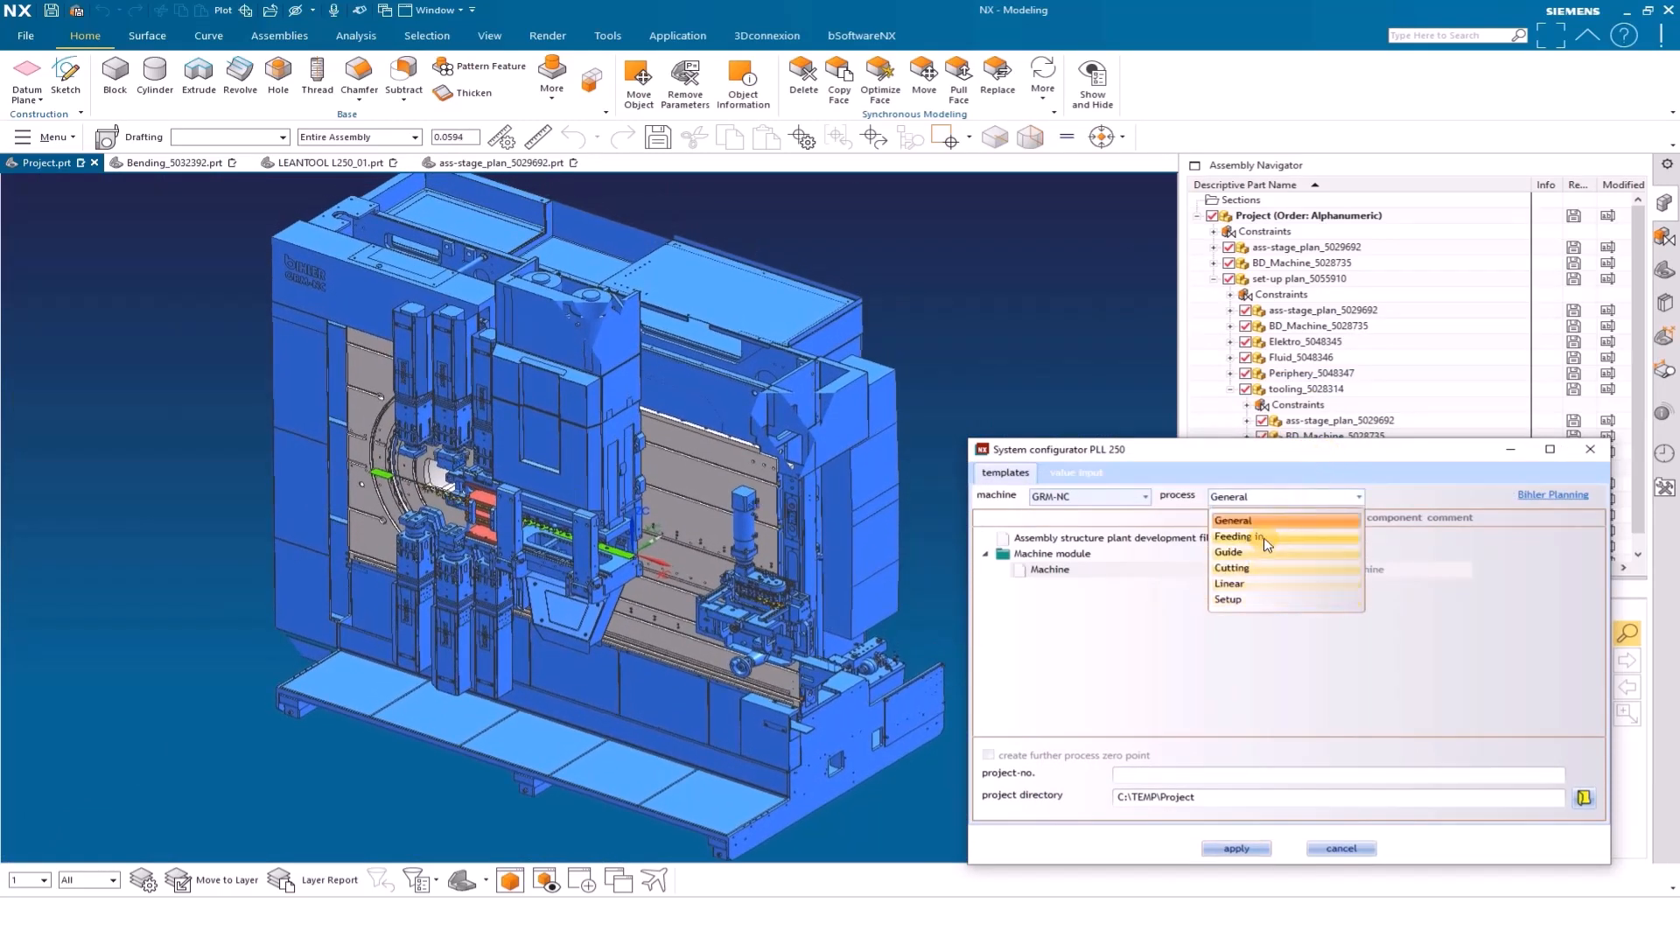
left_click(1375, 456)
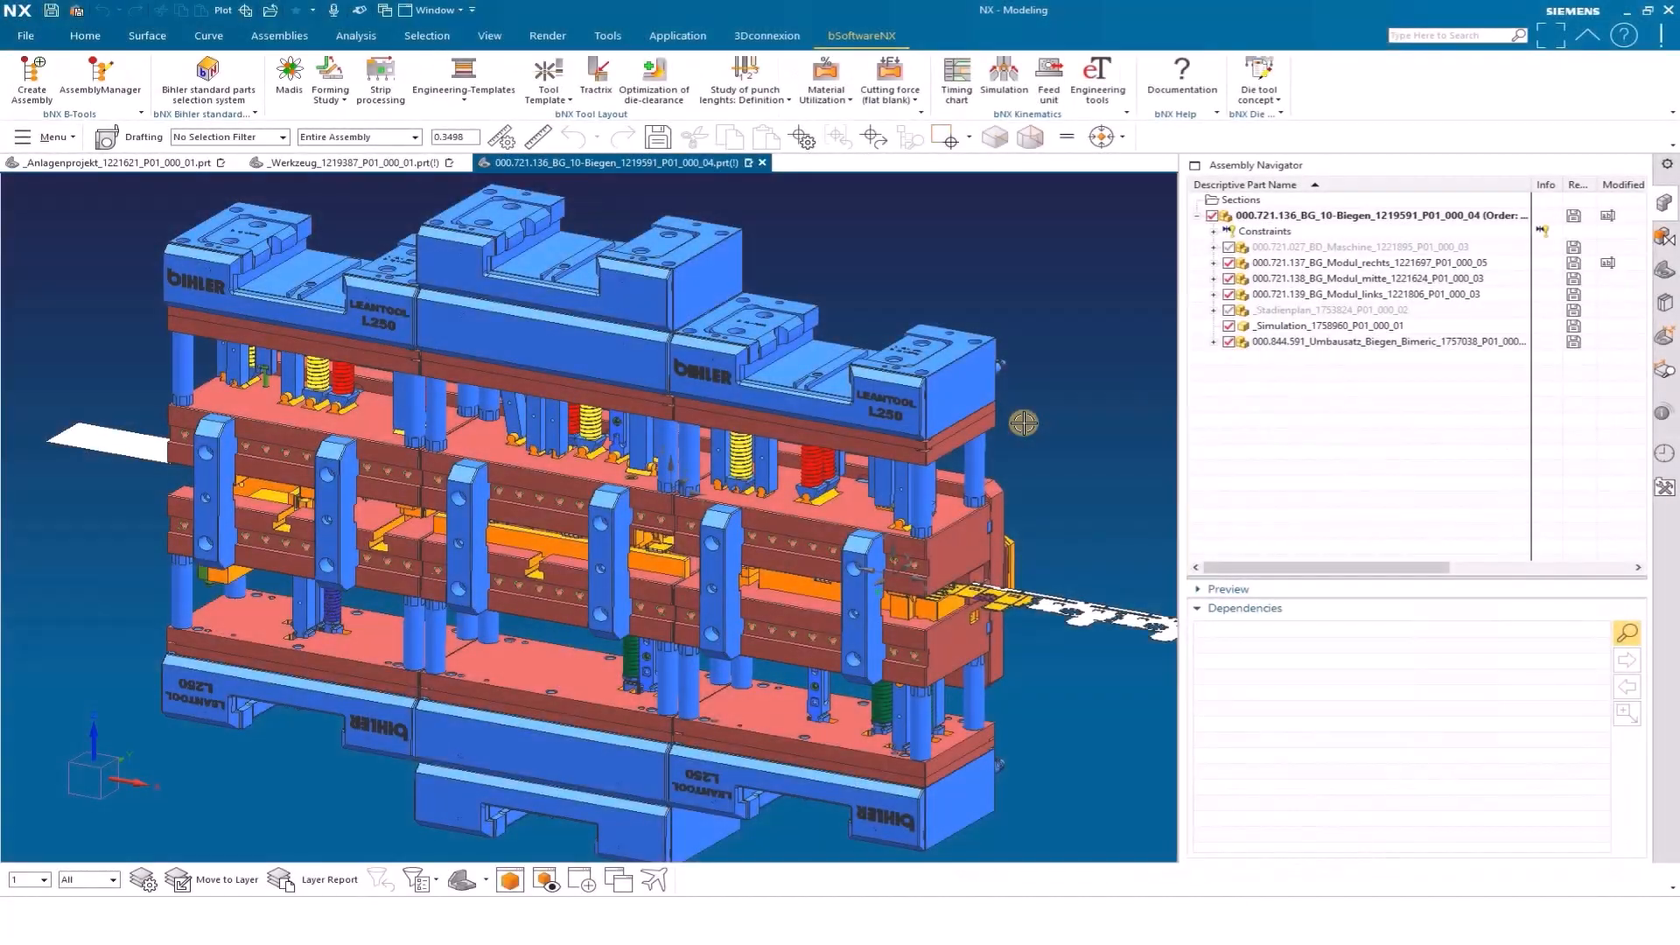
Examine the 10-Biegen bending assembly's three LEANTOOL L250 modules, including the forming inserts, claws, springs and strip inlet
scroll(1024, 423, "up", 5)
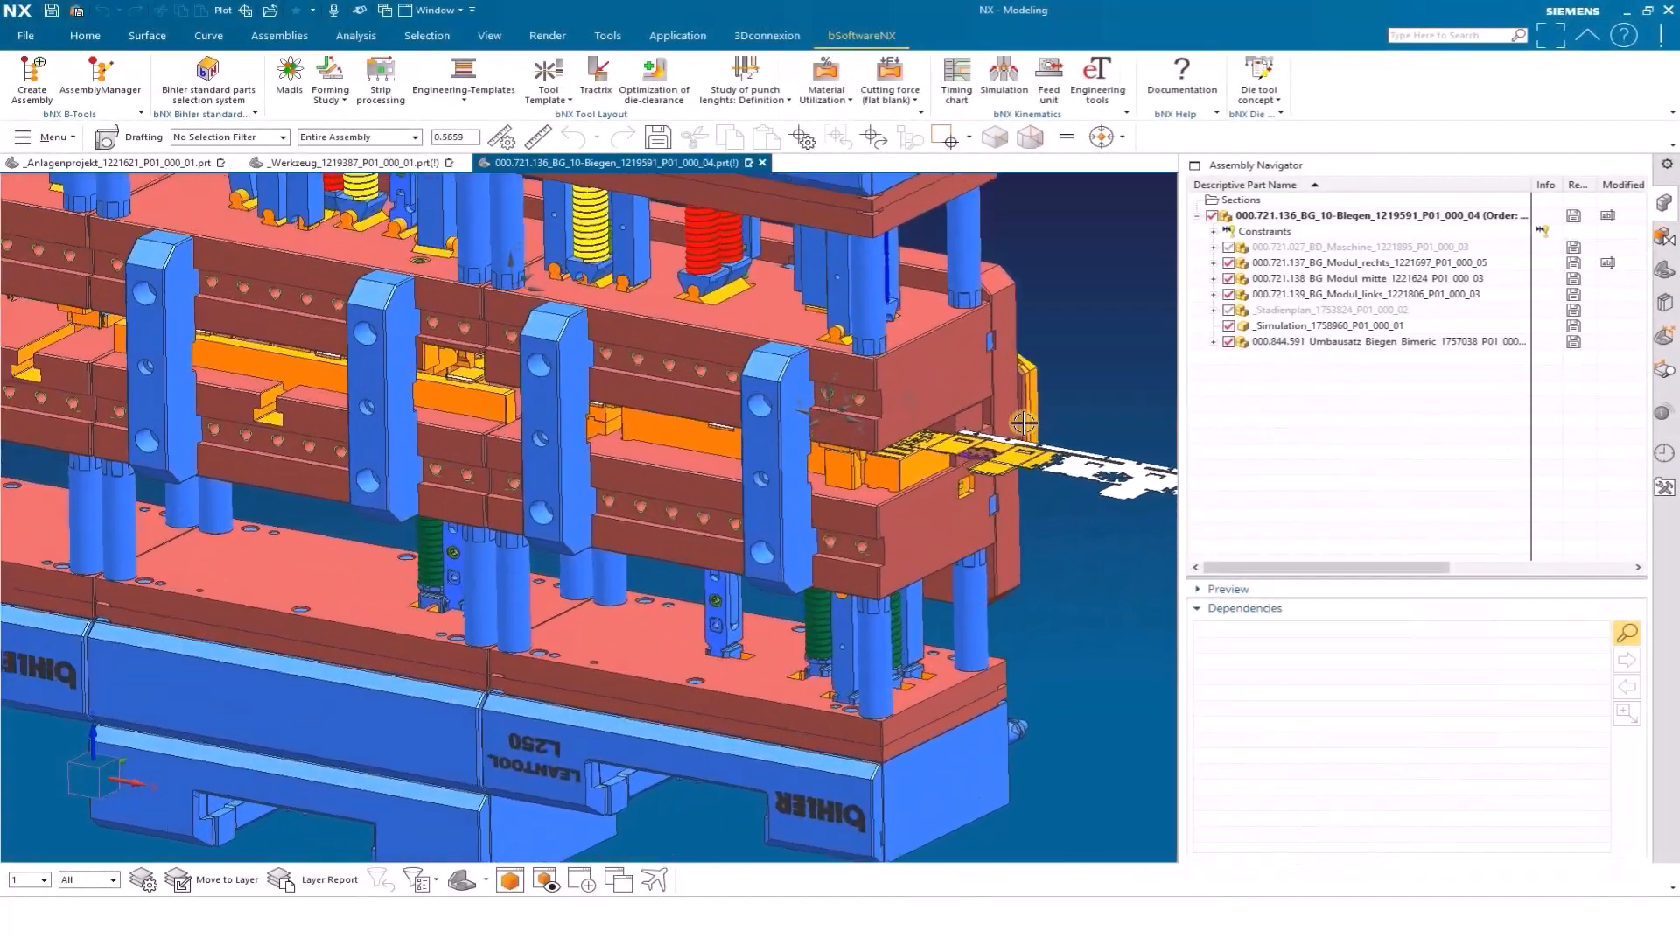
scroll(1023, 424, "up", 6)
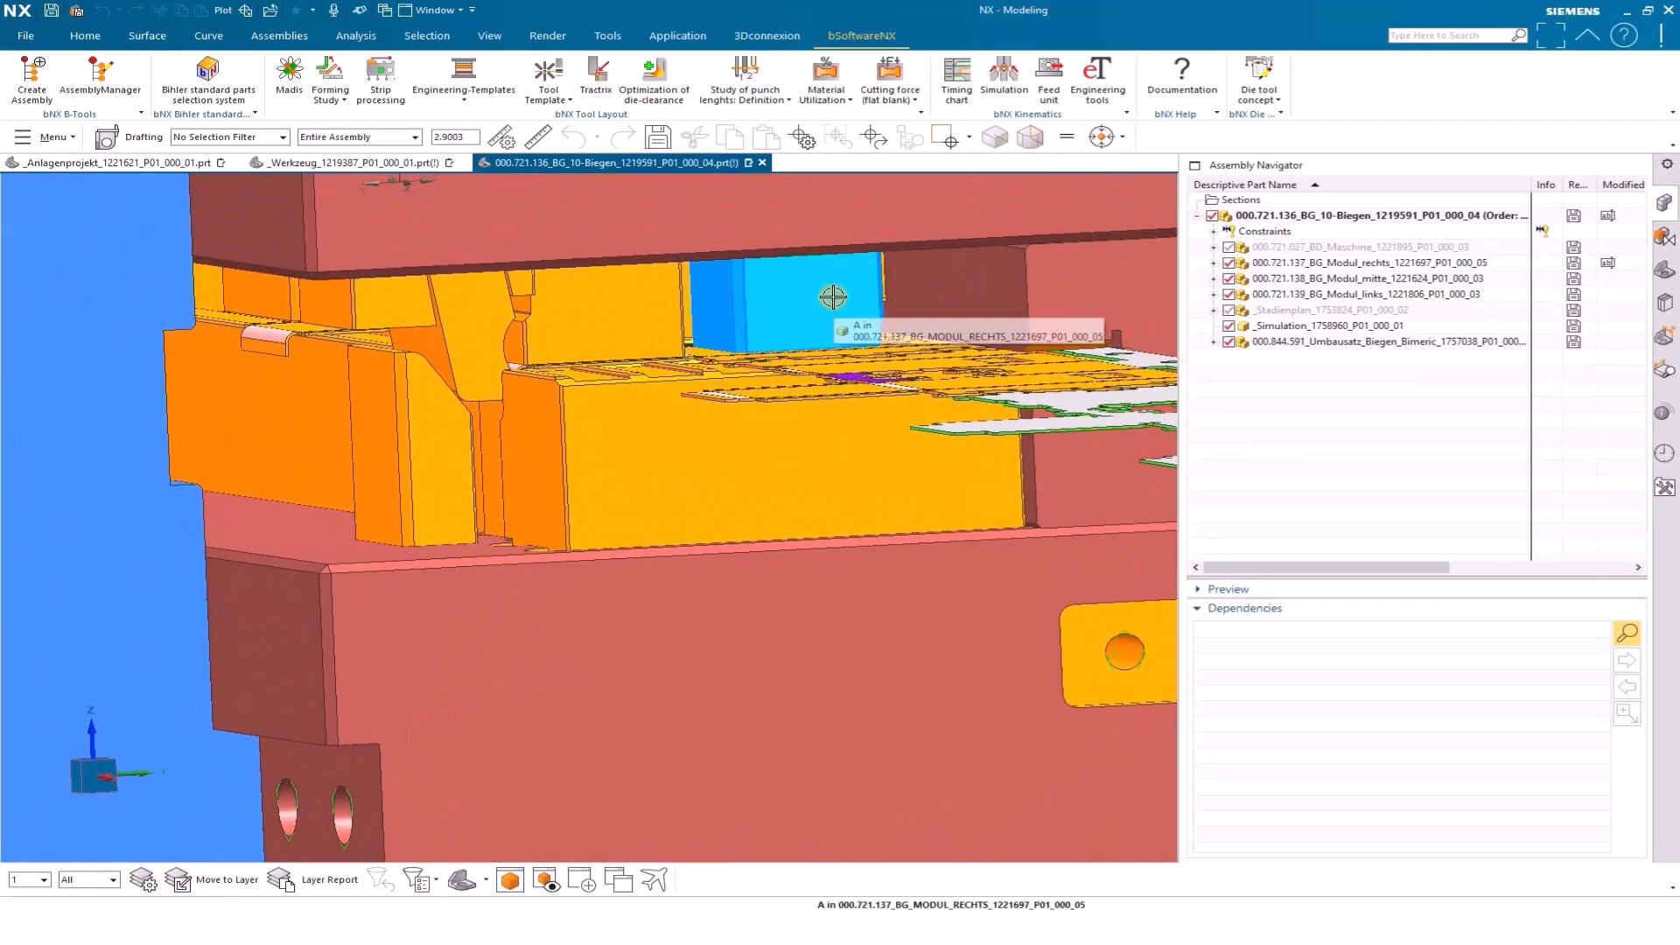
scroll(879, 284, "down", 4)
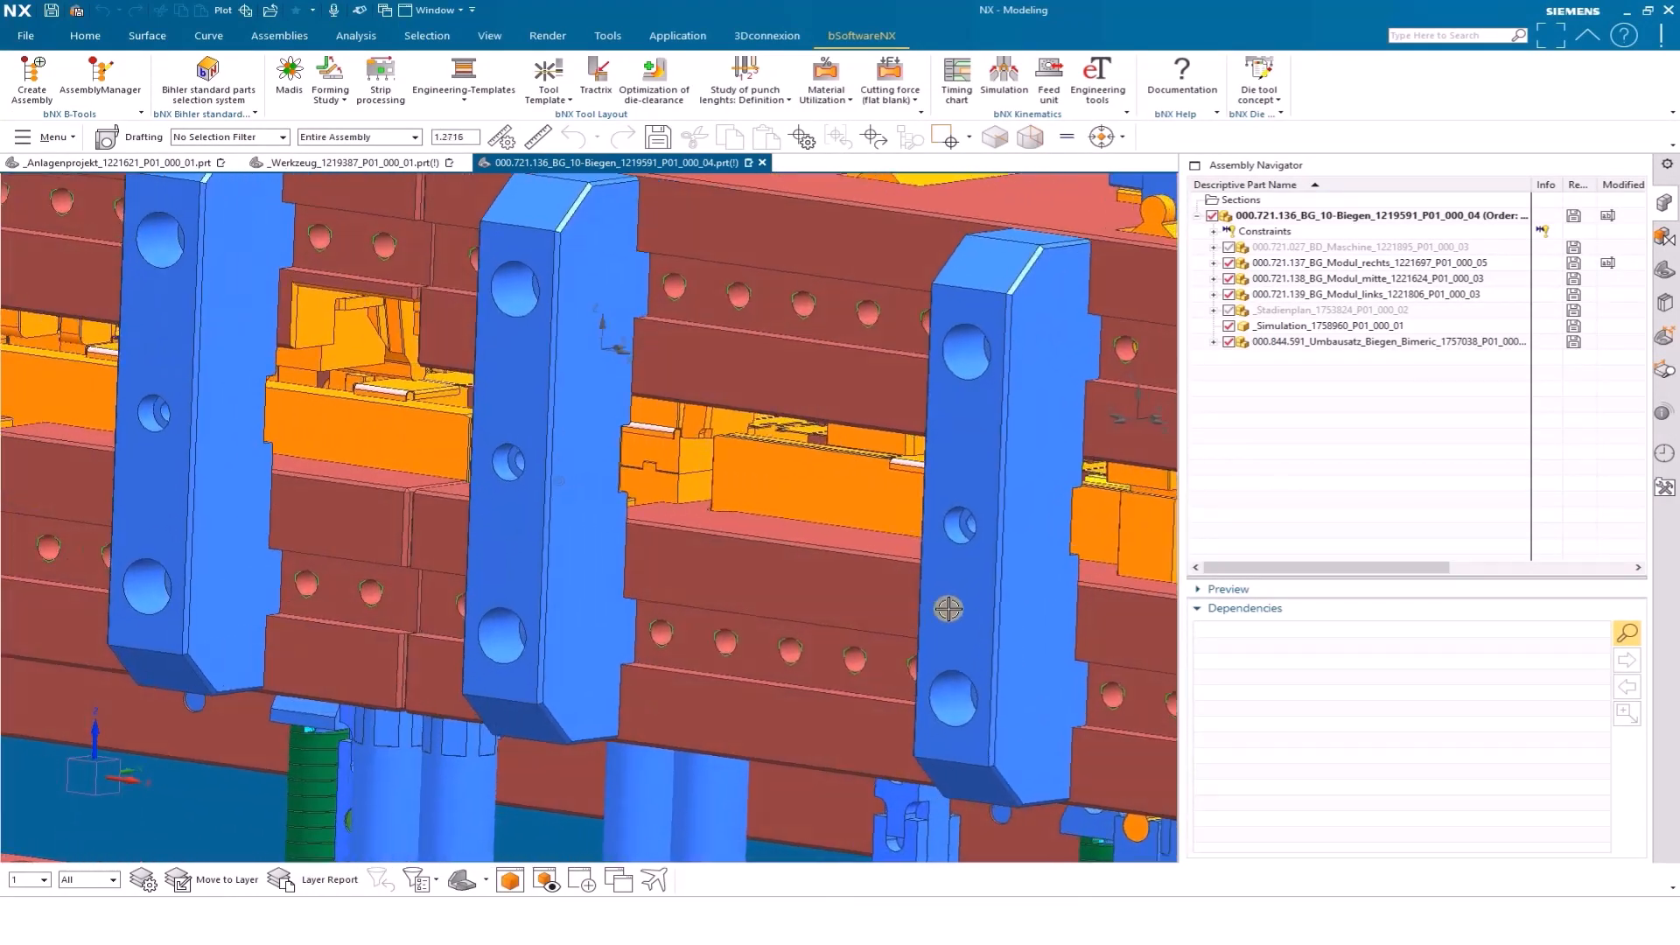
scroll(949, 608, "up", 3)
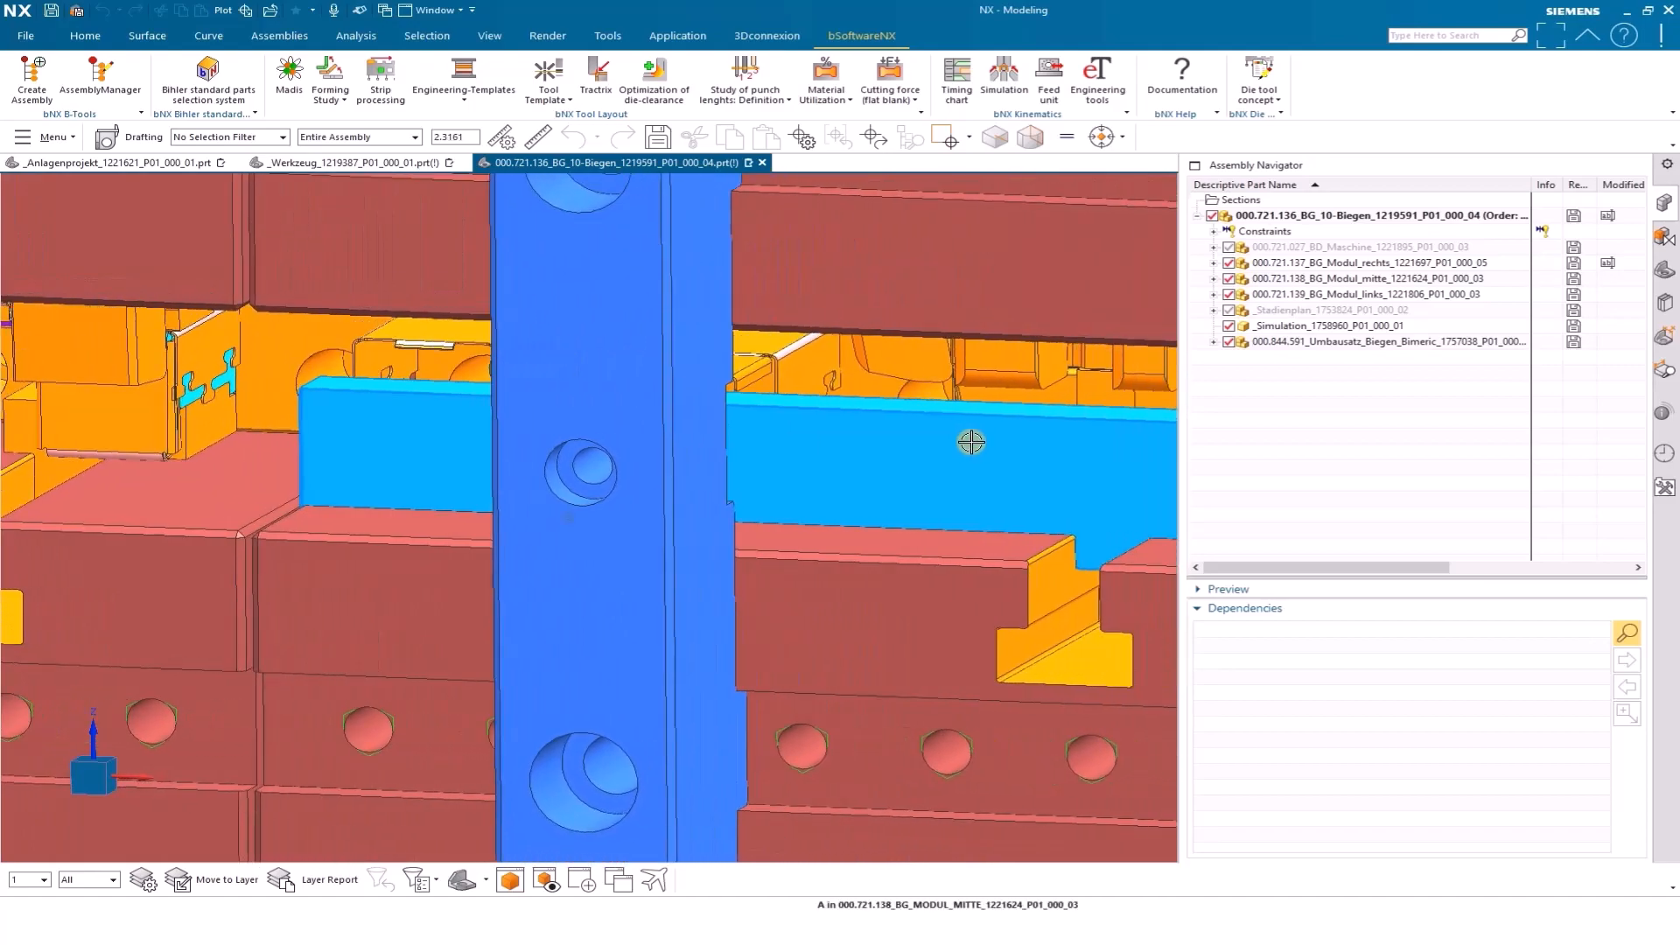
scroll(795, 458, "down", 5)
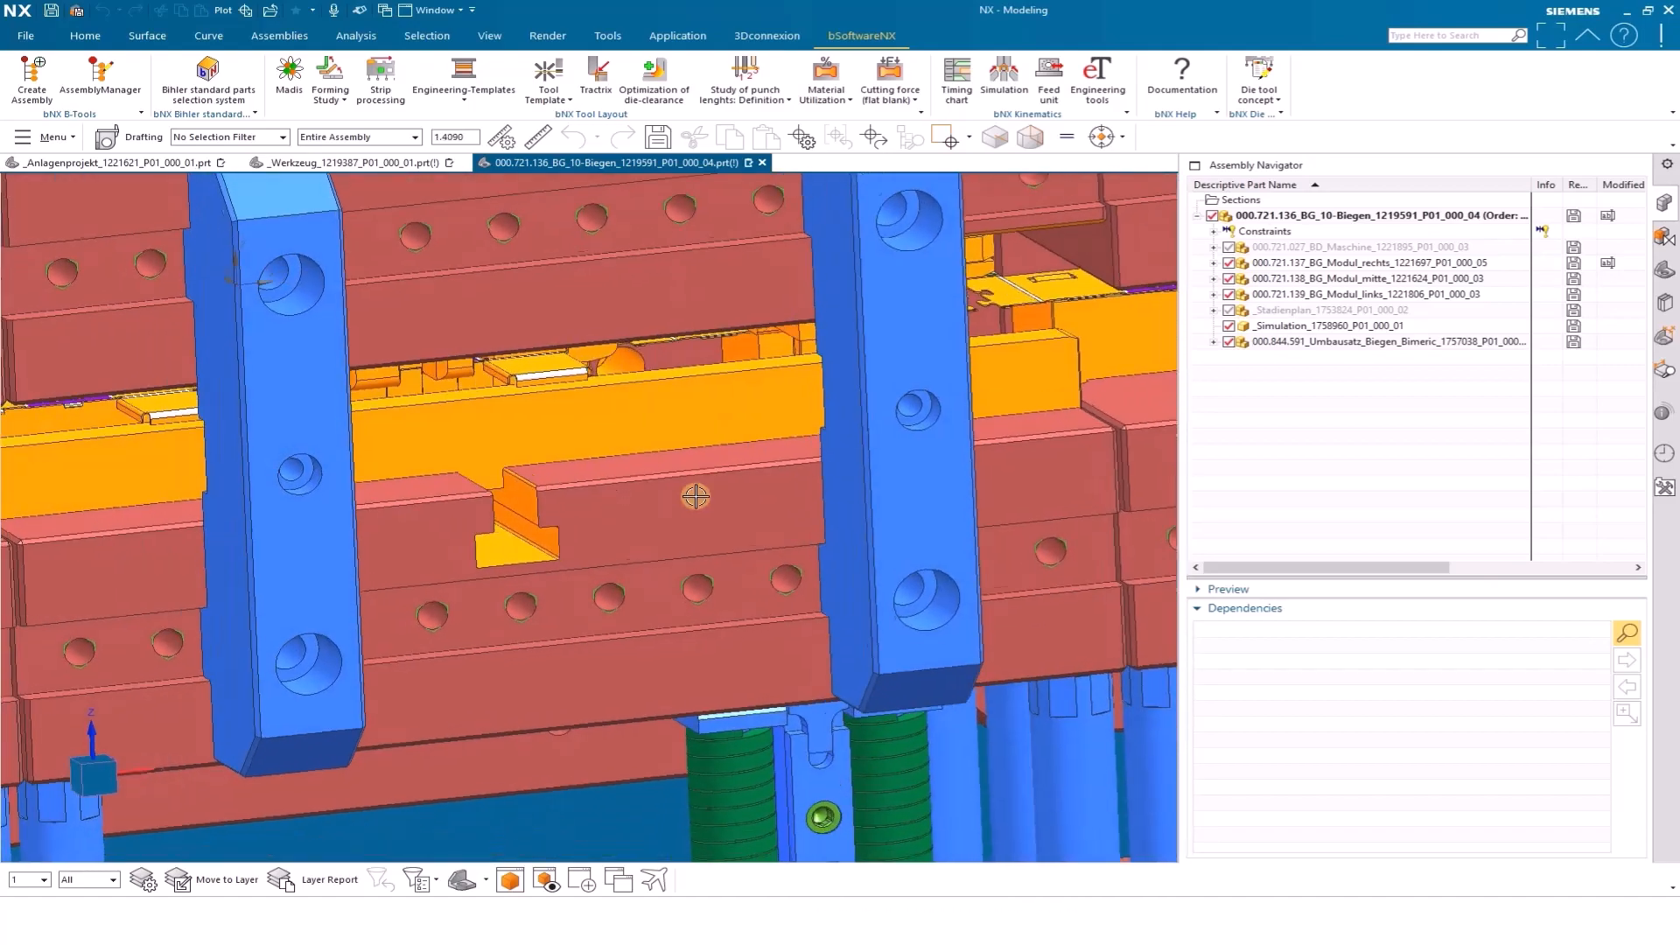
middle_click_drag(696, 496, 329, 480)
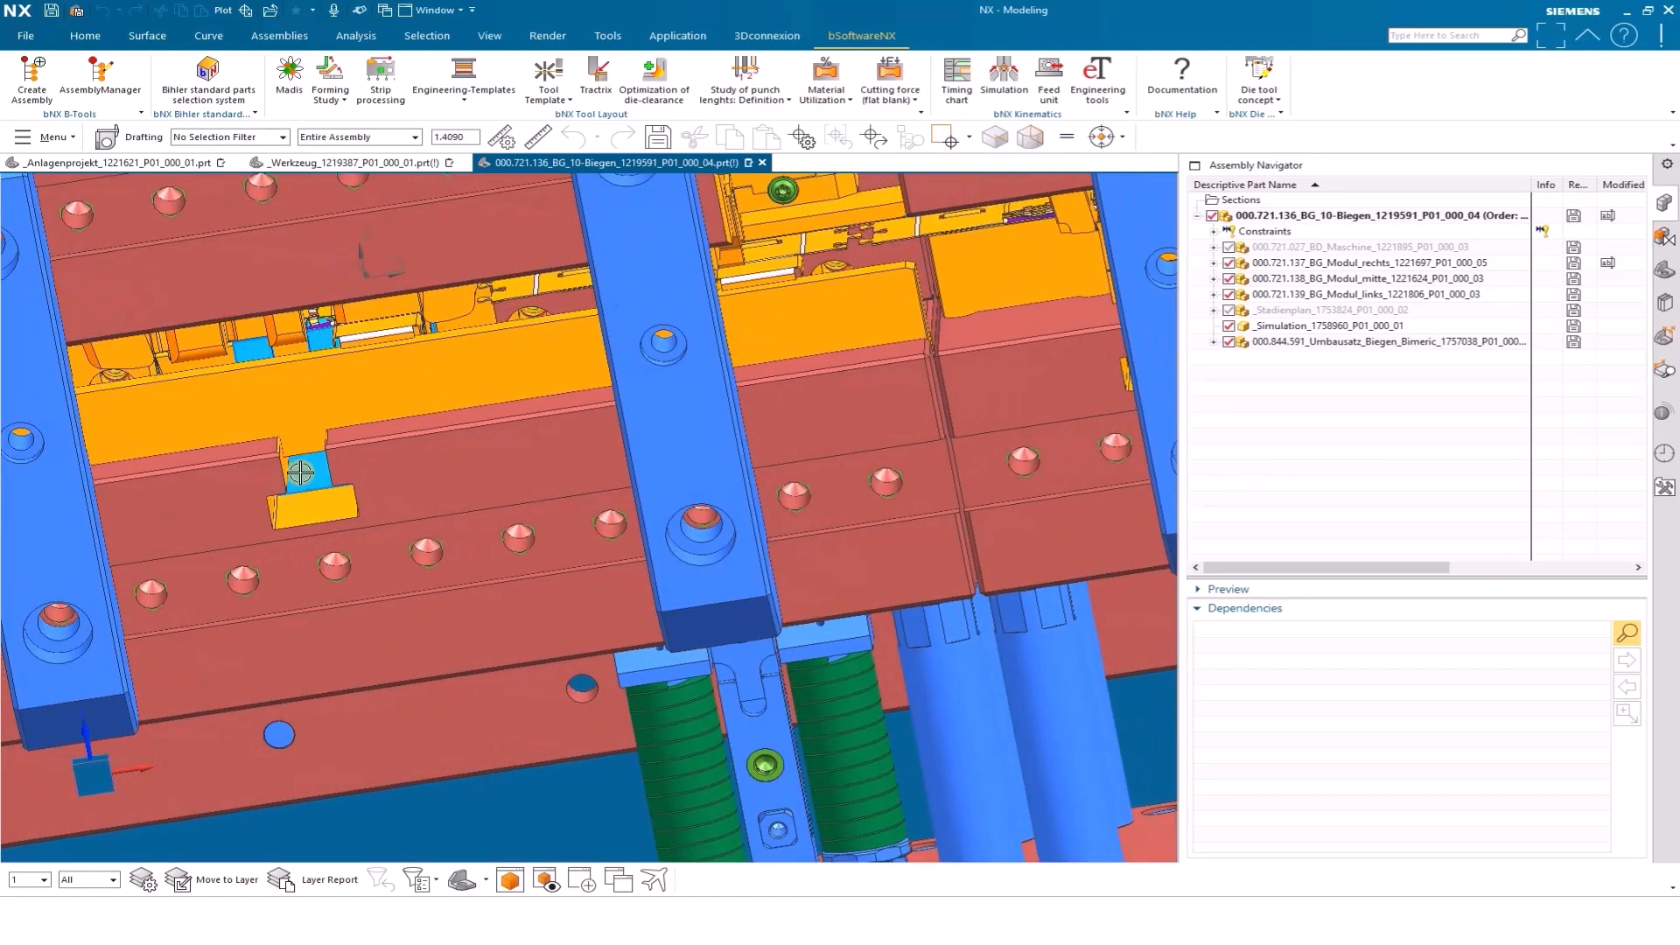
scroll(300, 472, "down", 6)
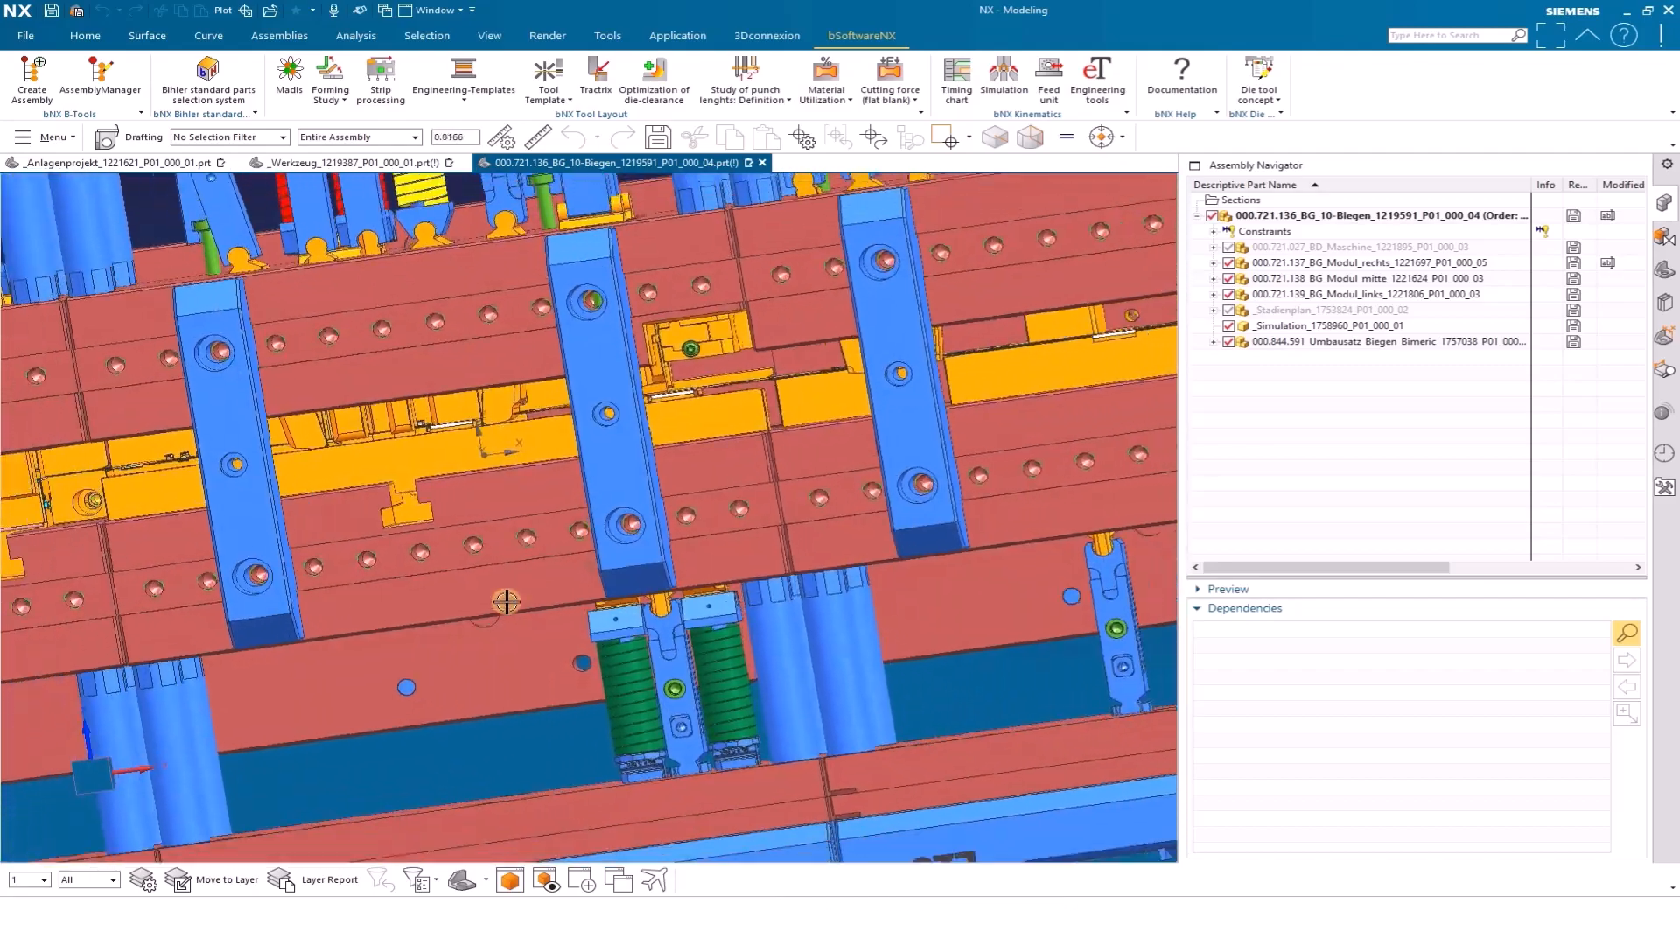
scroll(506, 602, "down", 6)
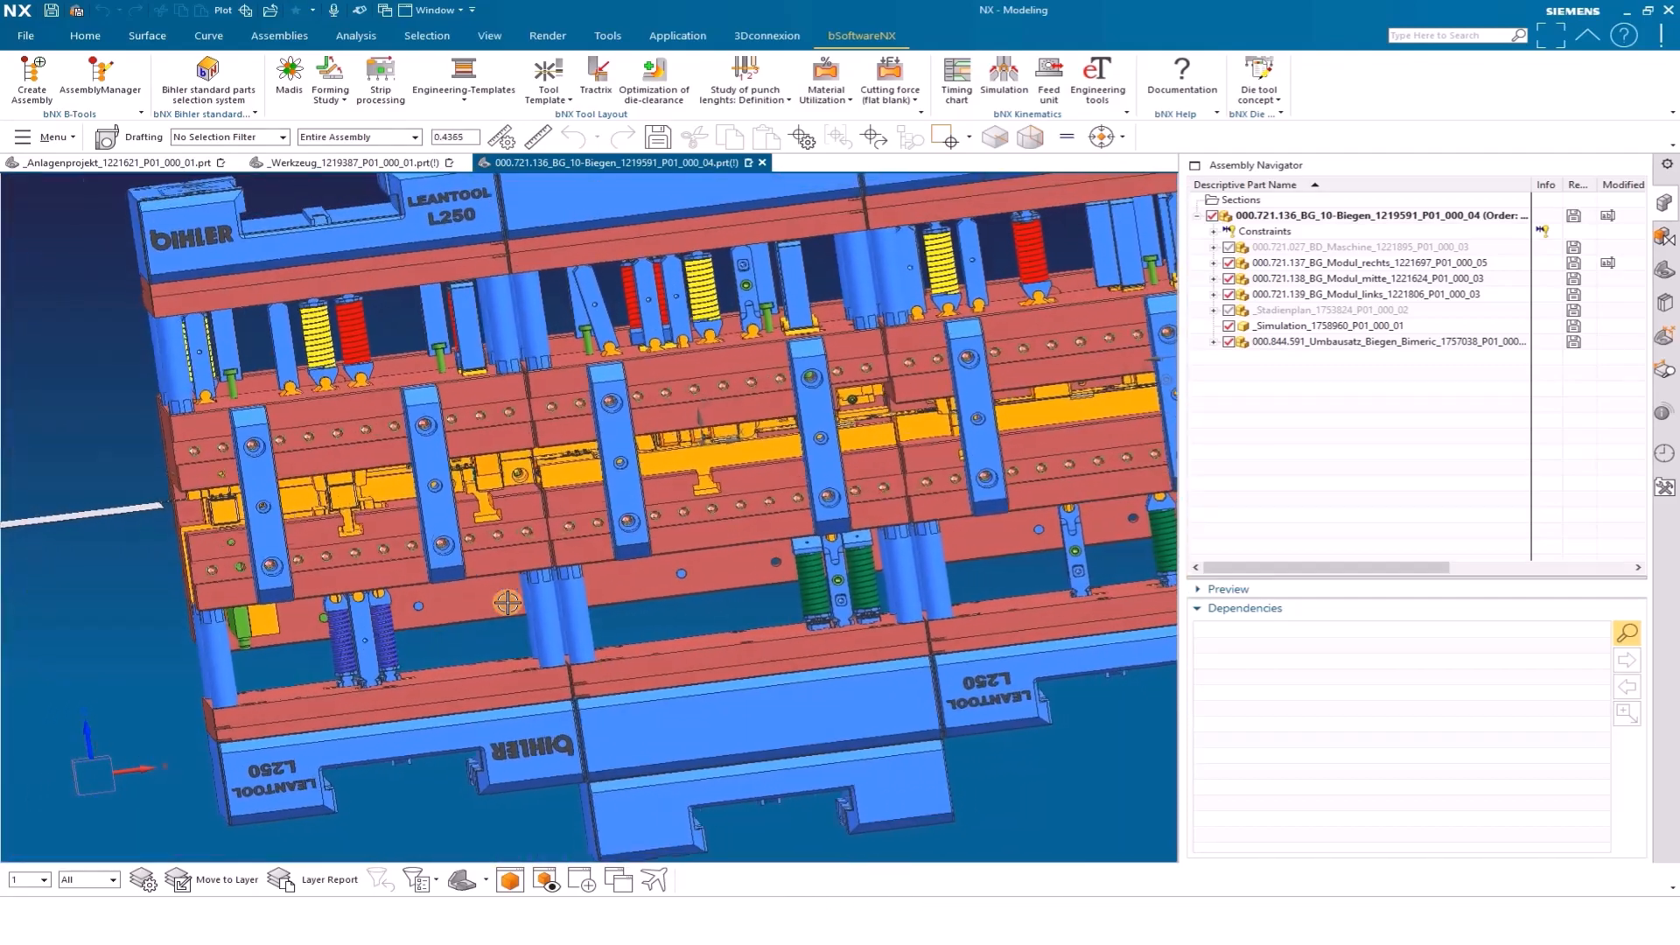
scroll(507, 602, "up", 6)
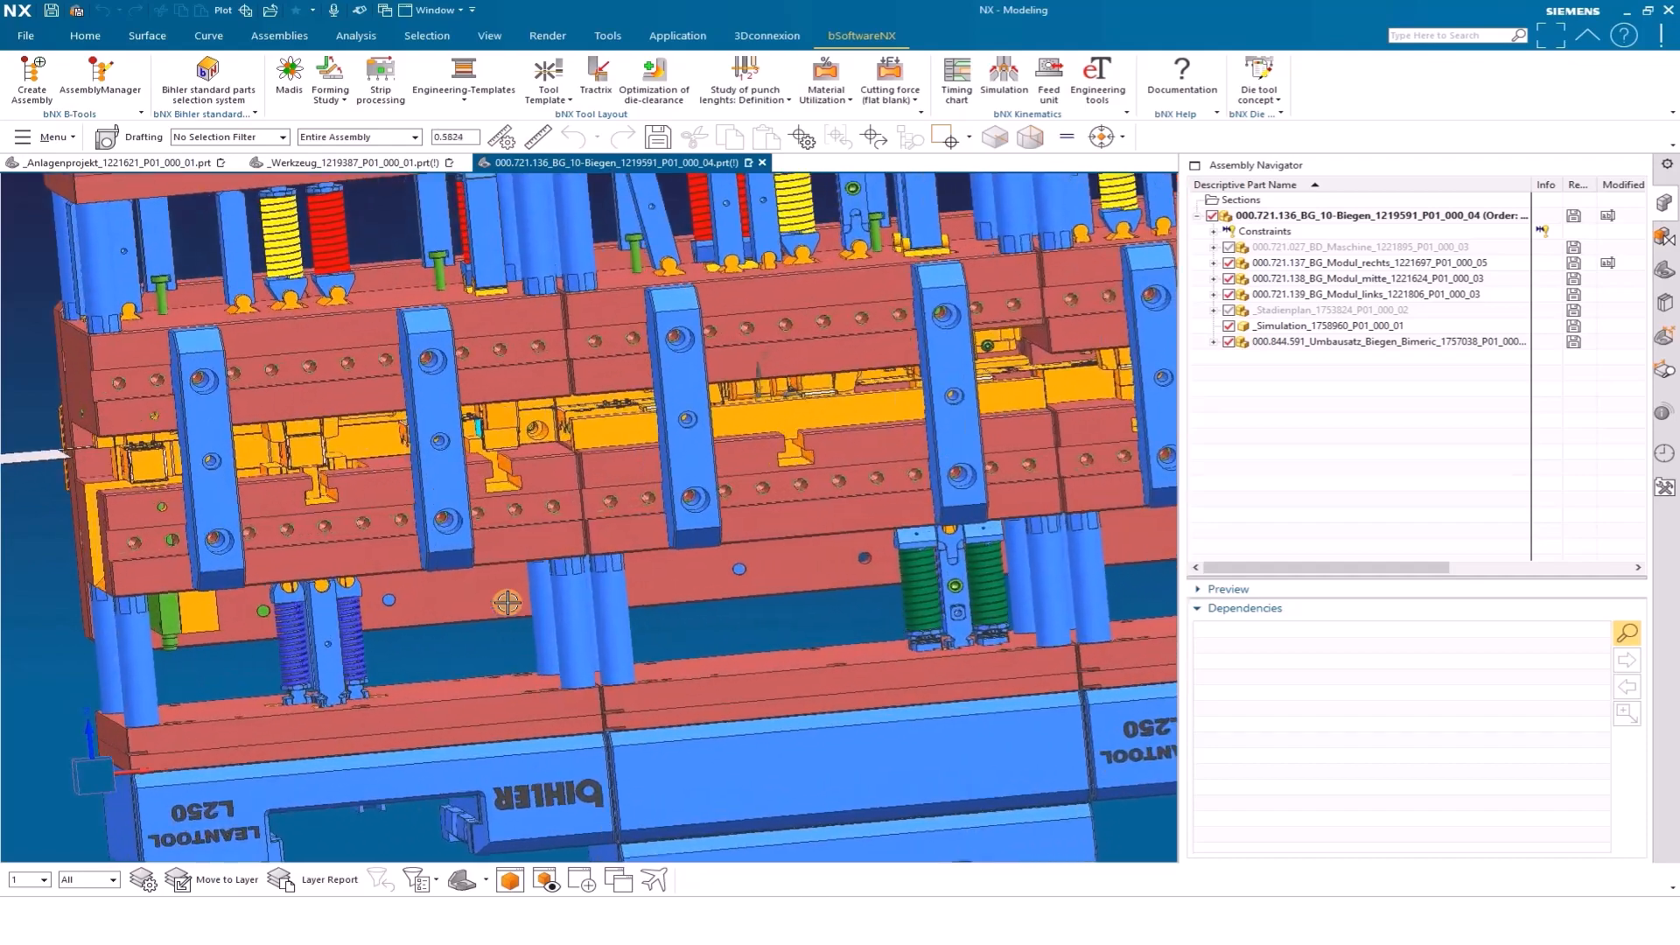
scroll(507, 602, "up", 6)
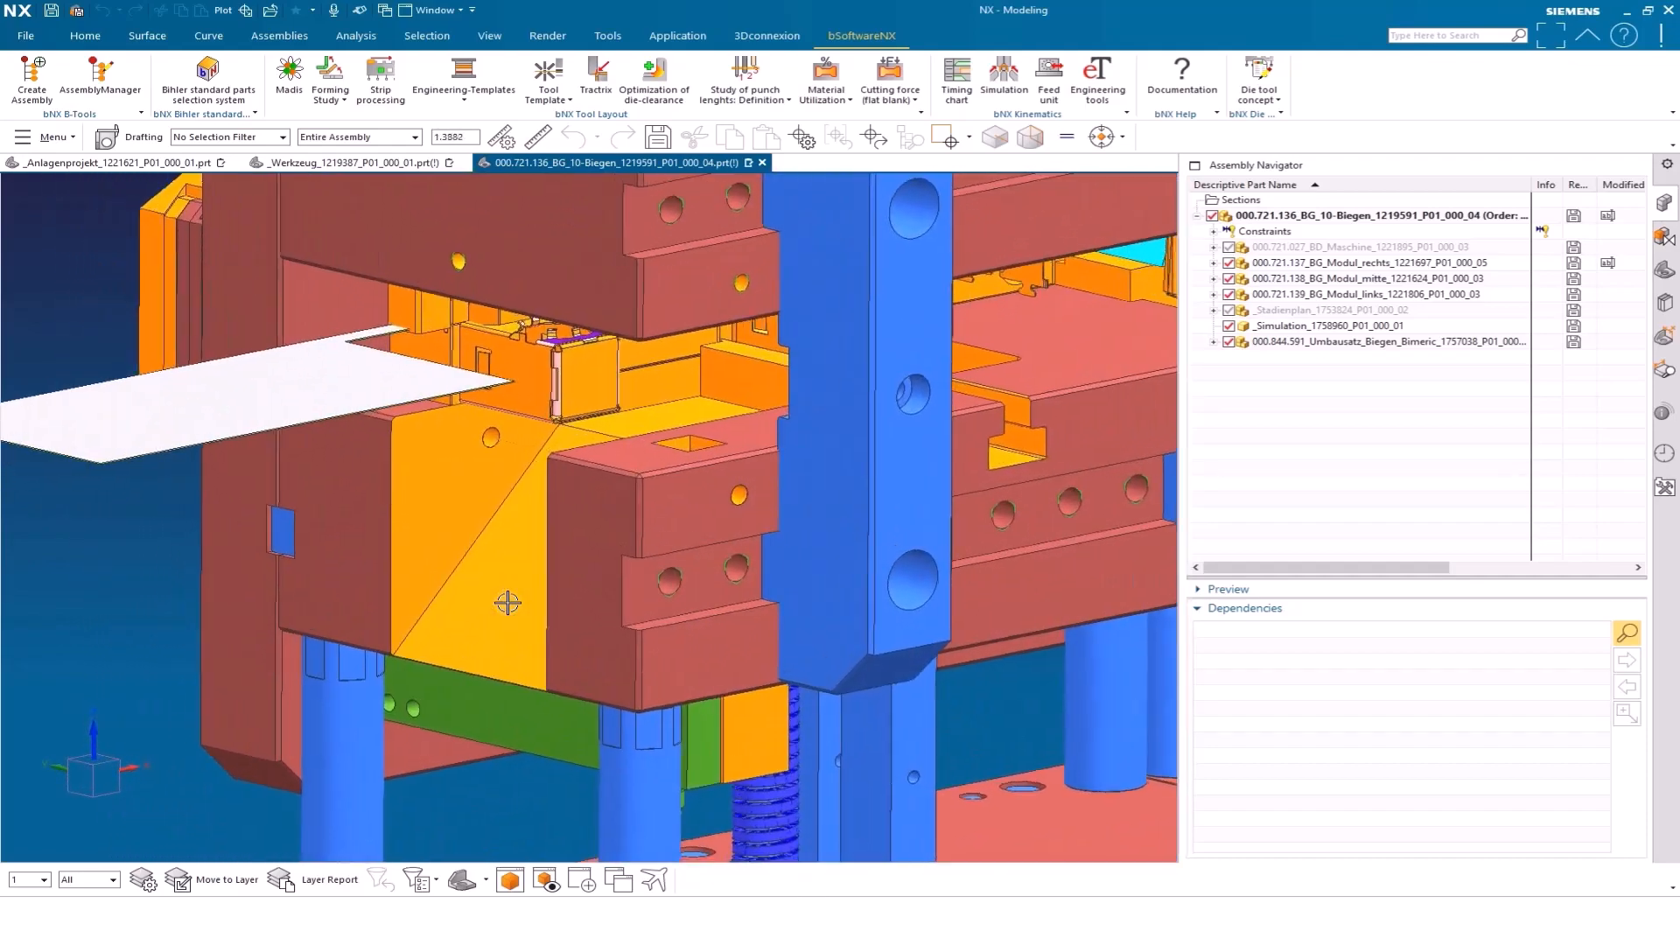
scroll(527, 566, "down", 5)
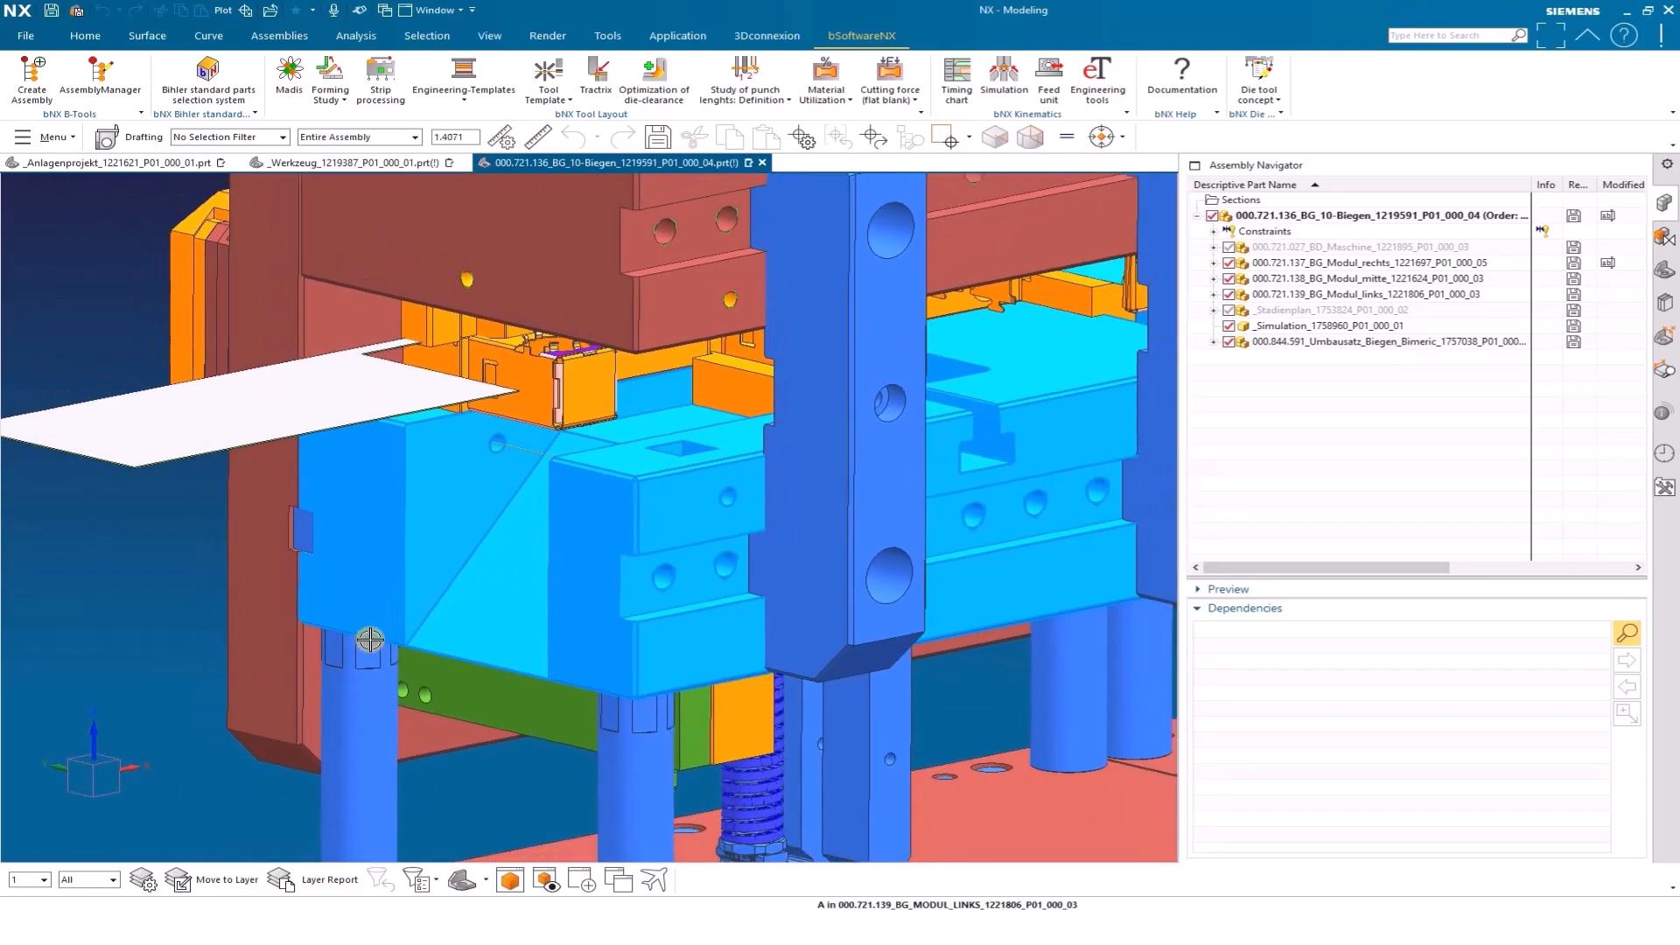
Open the _Funktionsplan_1224472 component of the _Werkzeug_1219387 assembly in its own window and examine the motion timing chart
scroll(312, 661, "down", 5)
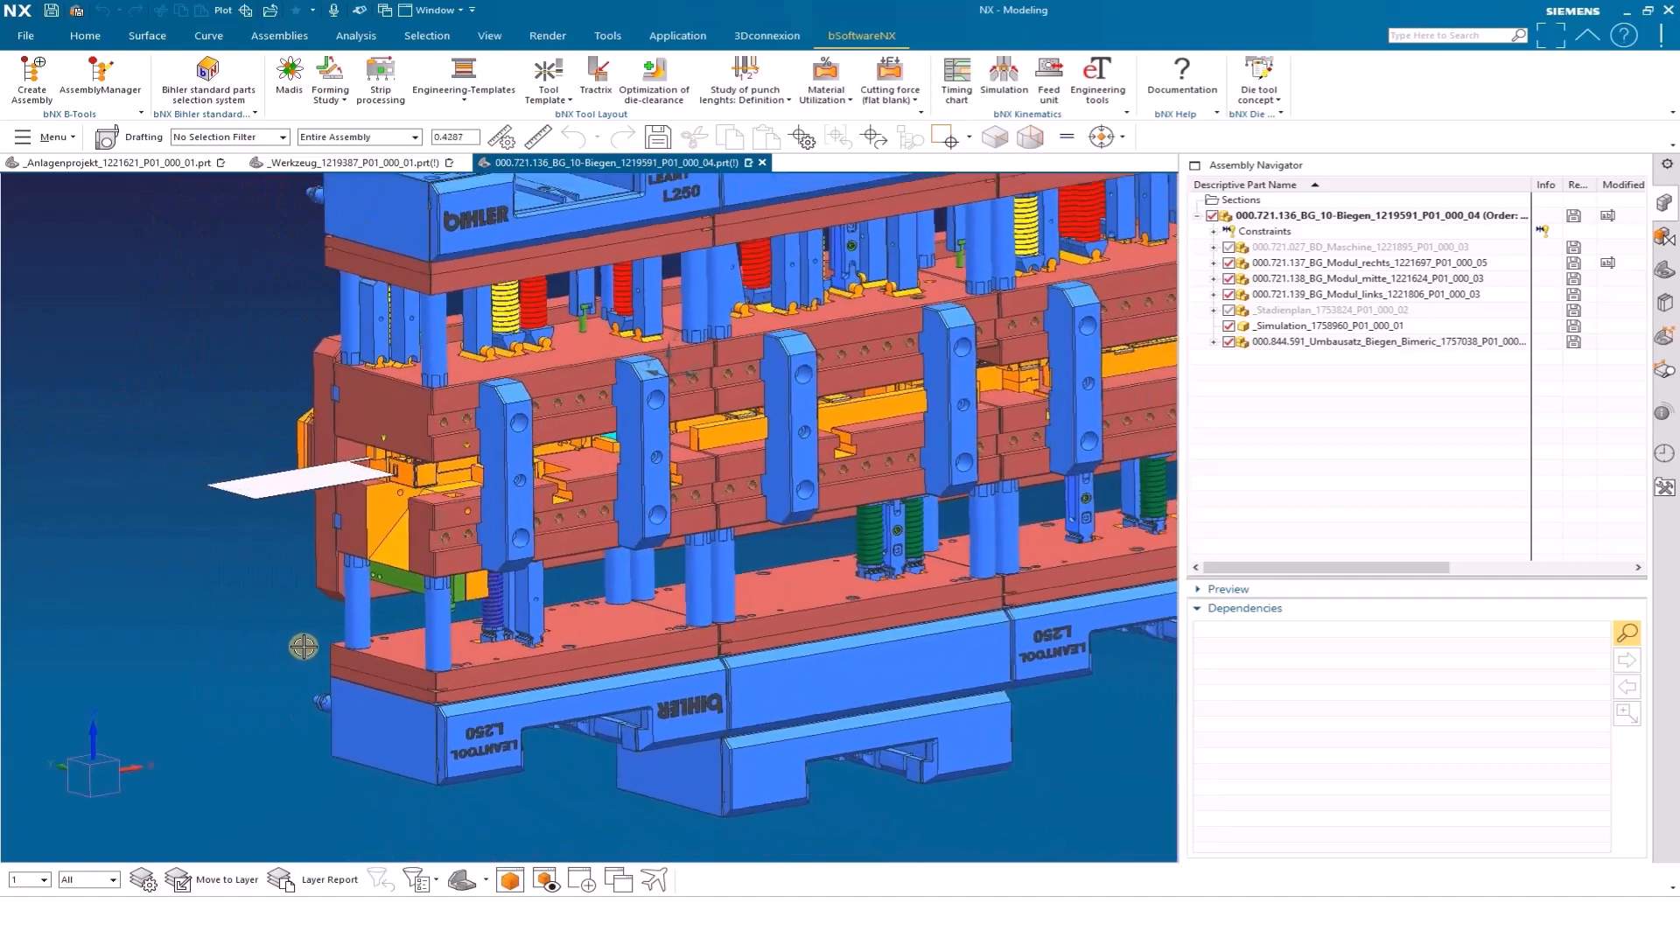
scroll(303, 646, "down", 1)
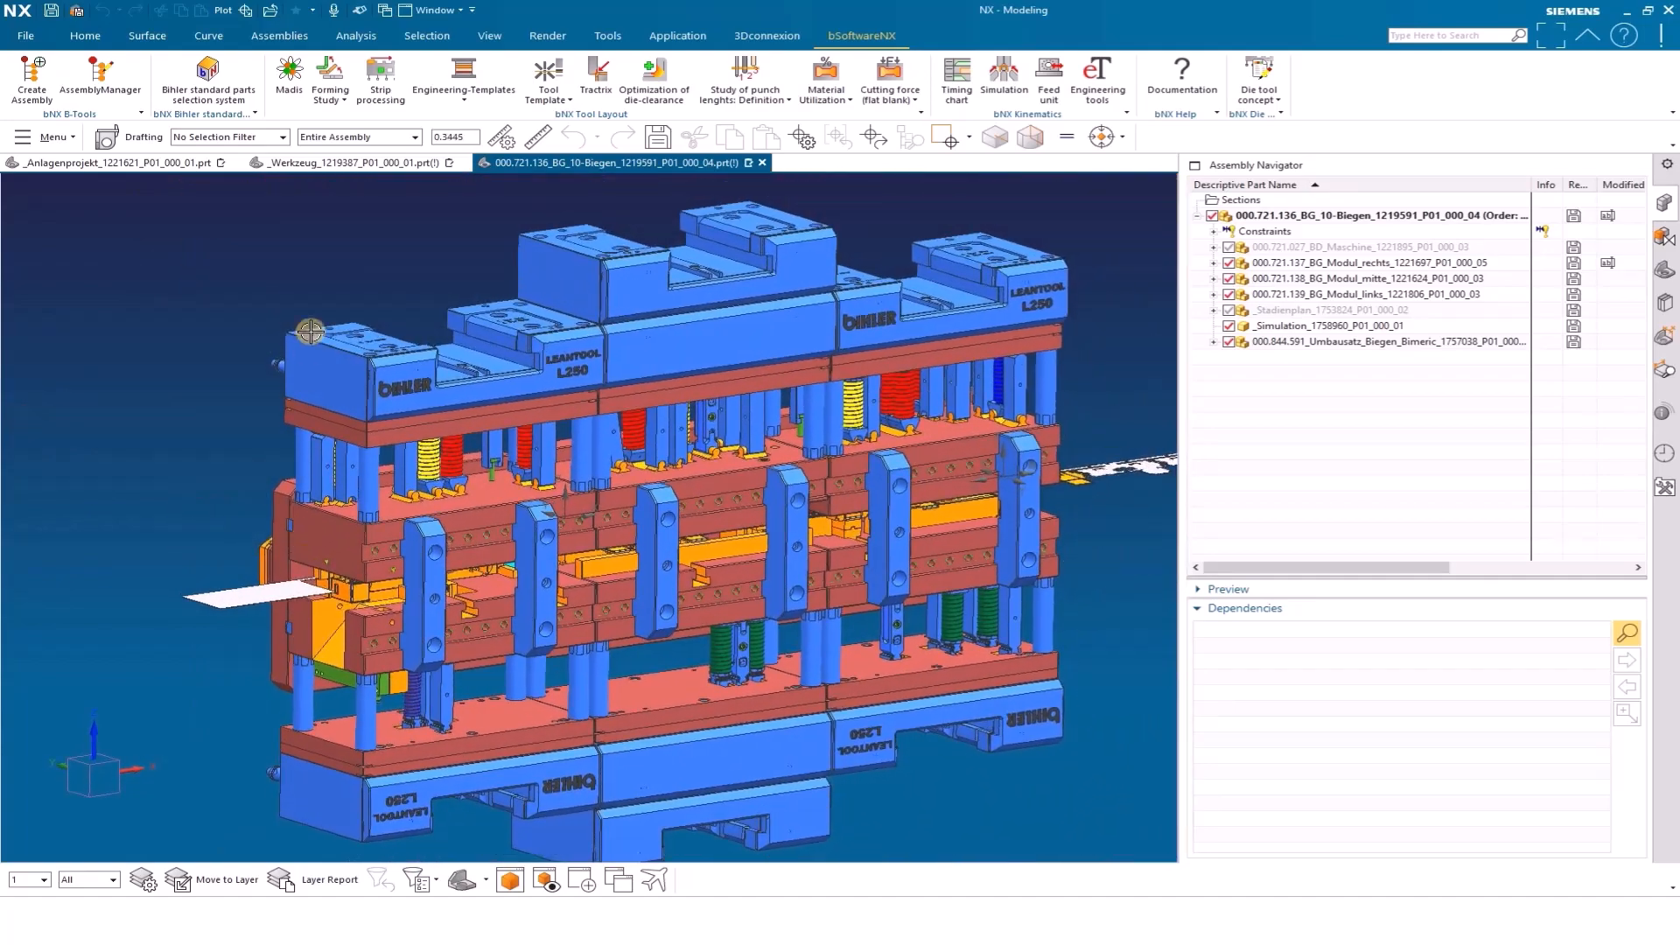
left_click(331, 168)
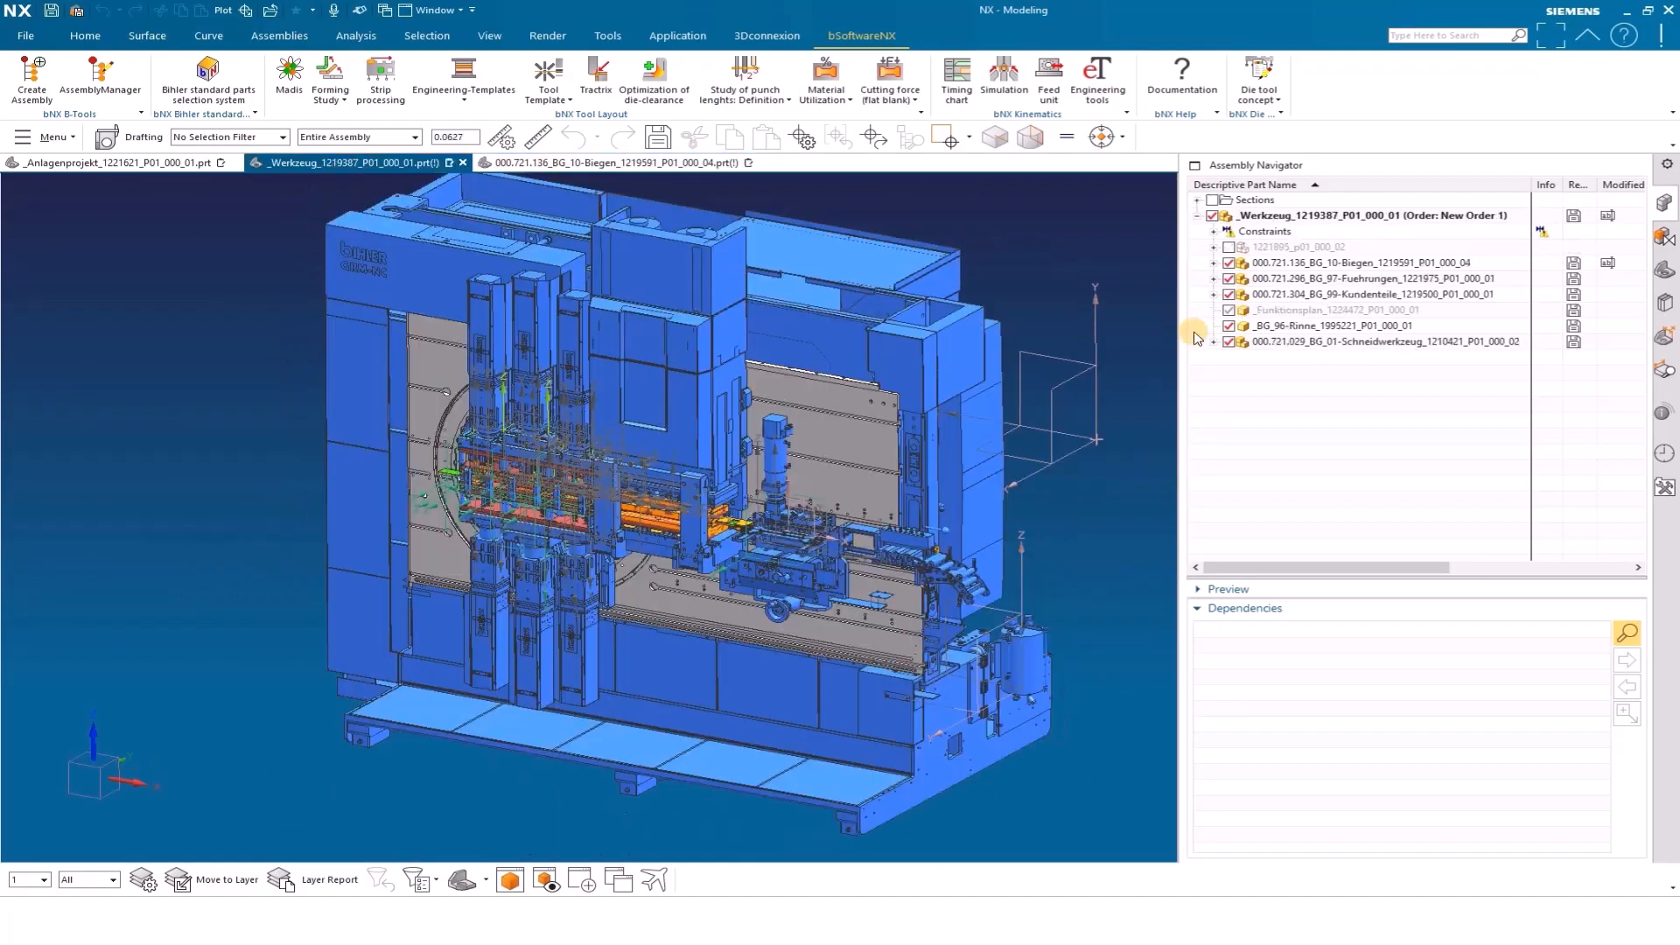
left_click(1332, 311)
right_click(1332, 312)
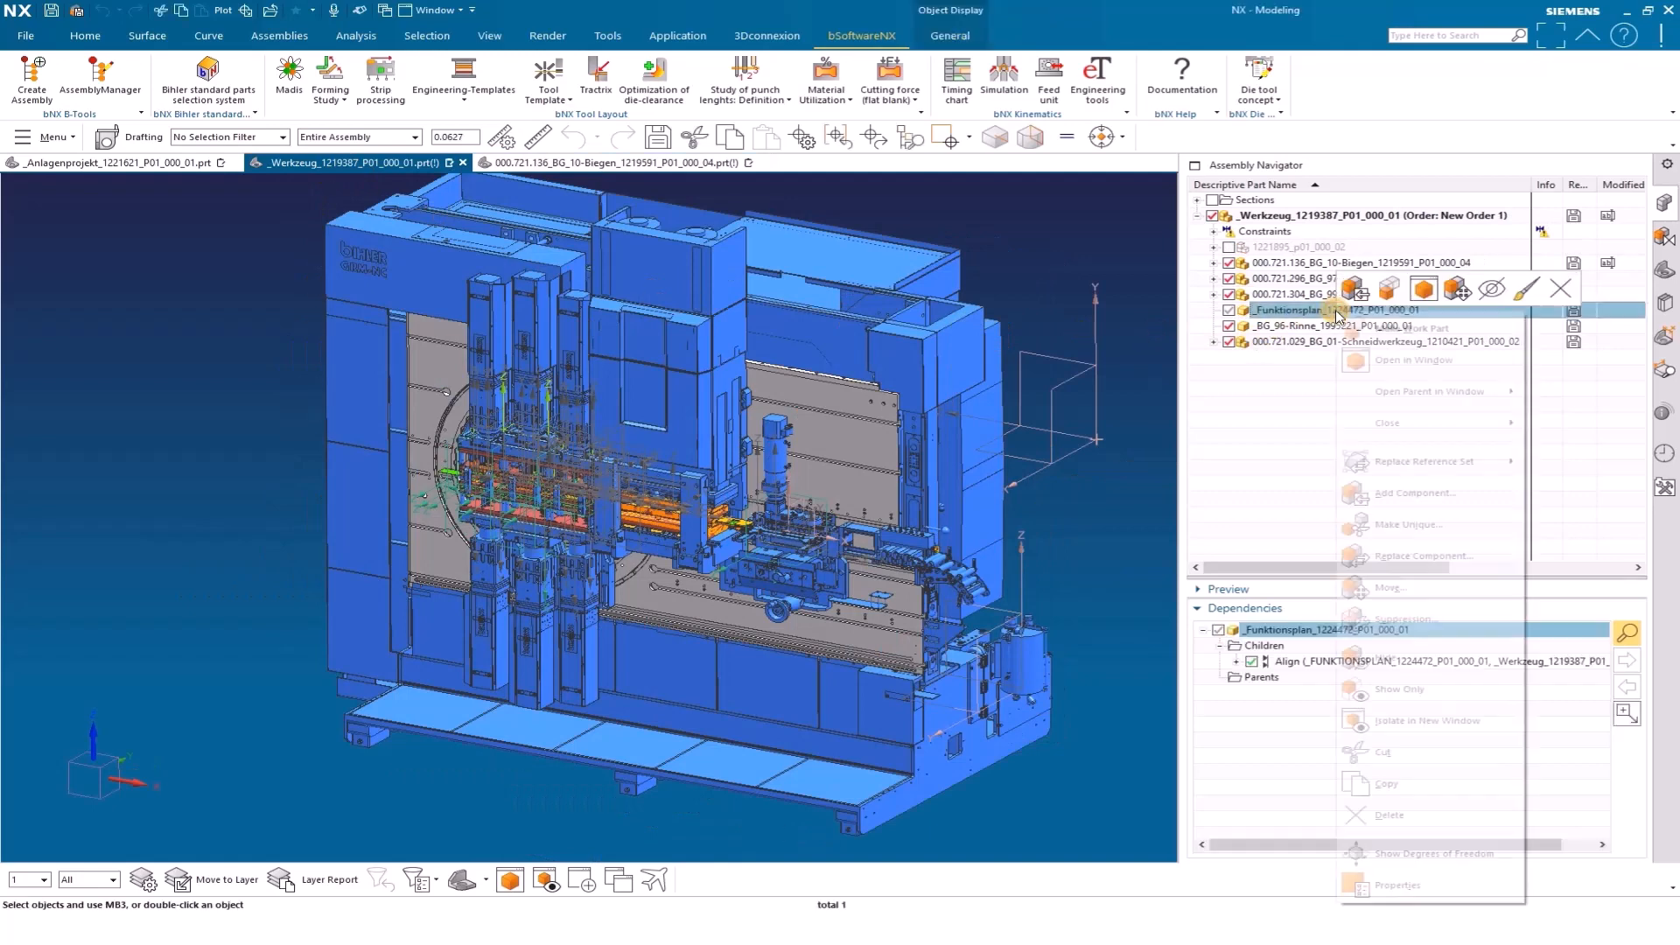
left_click(1425, 360)
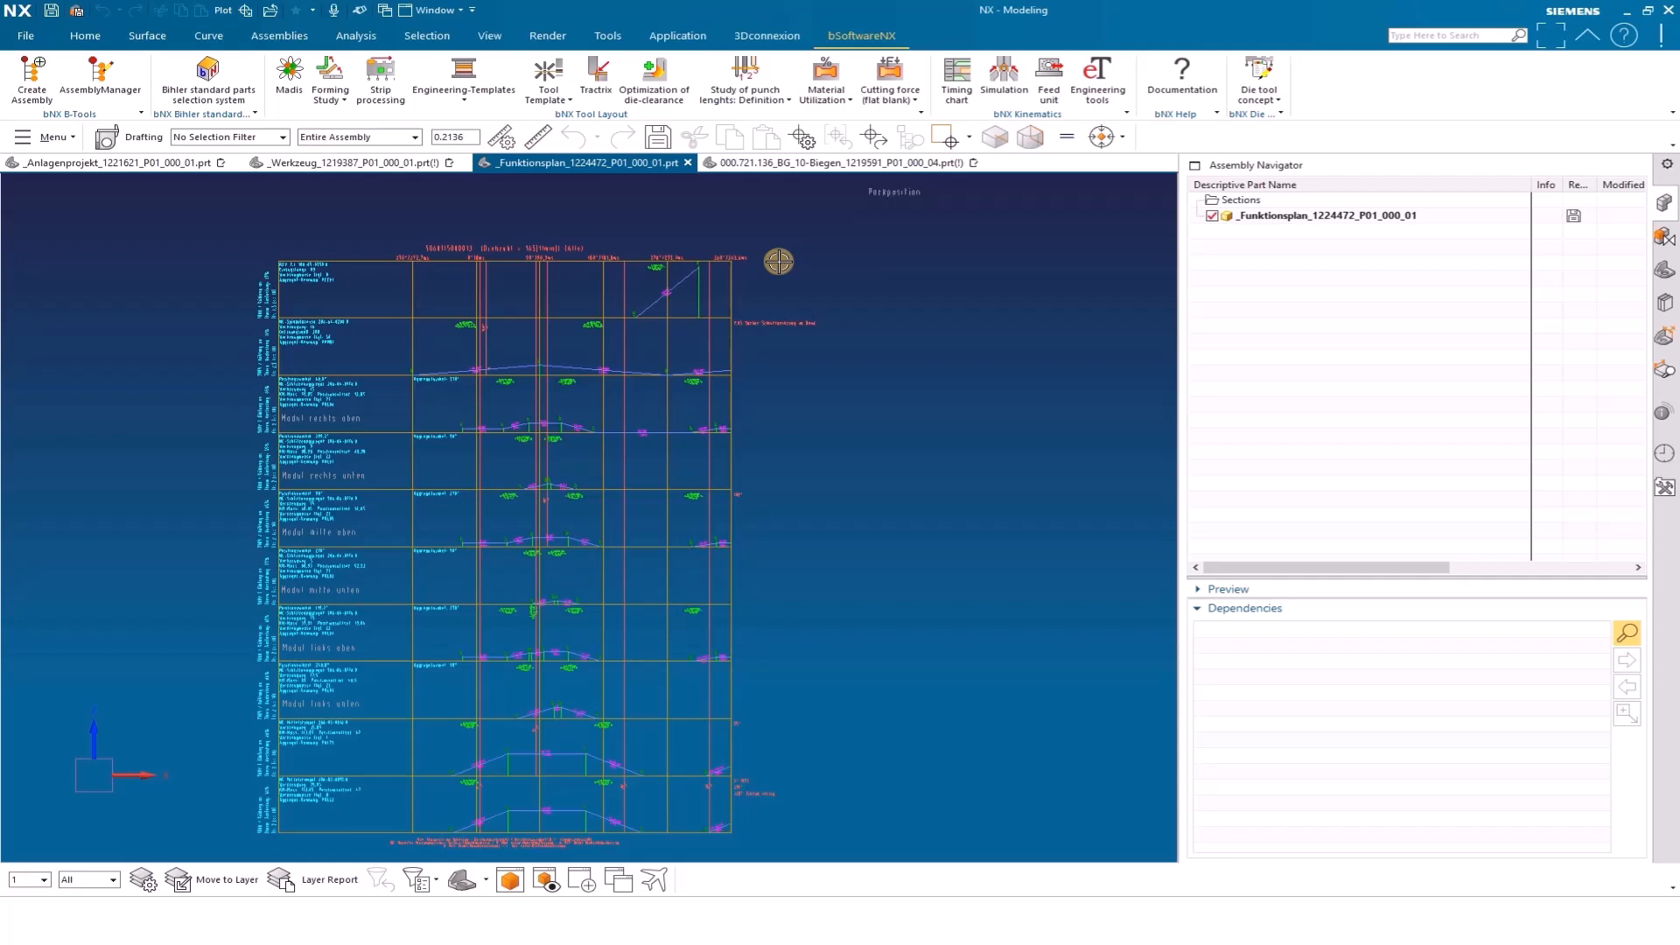
Play the motion simulation of the 10-Biegen bending assembly and examine the forming area between the modules from several angles
left_click(794, 163)
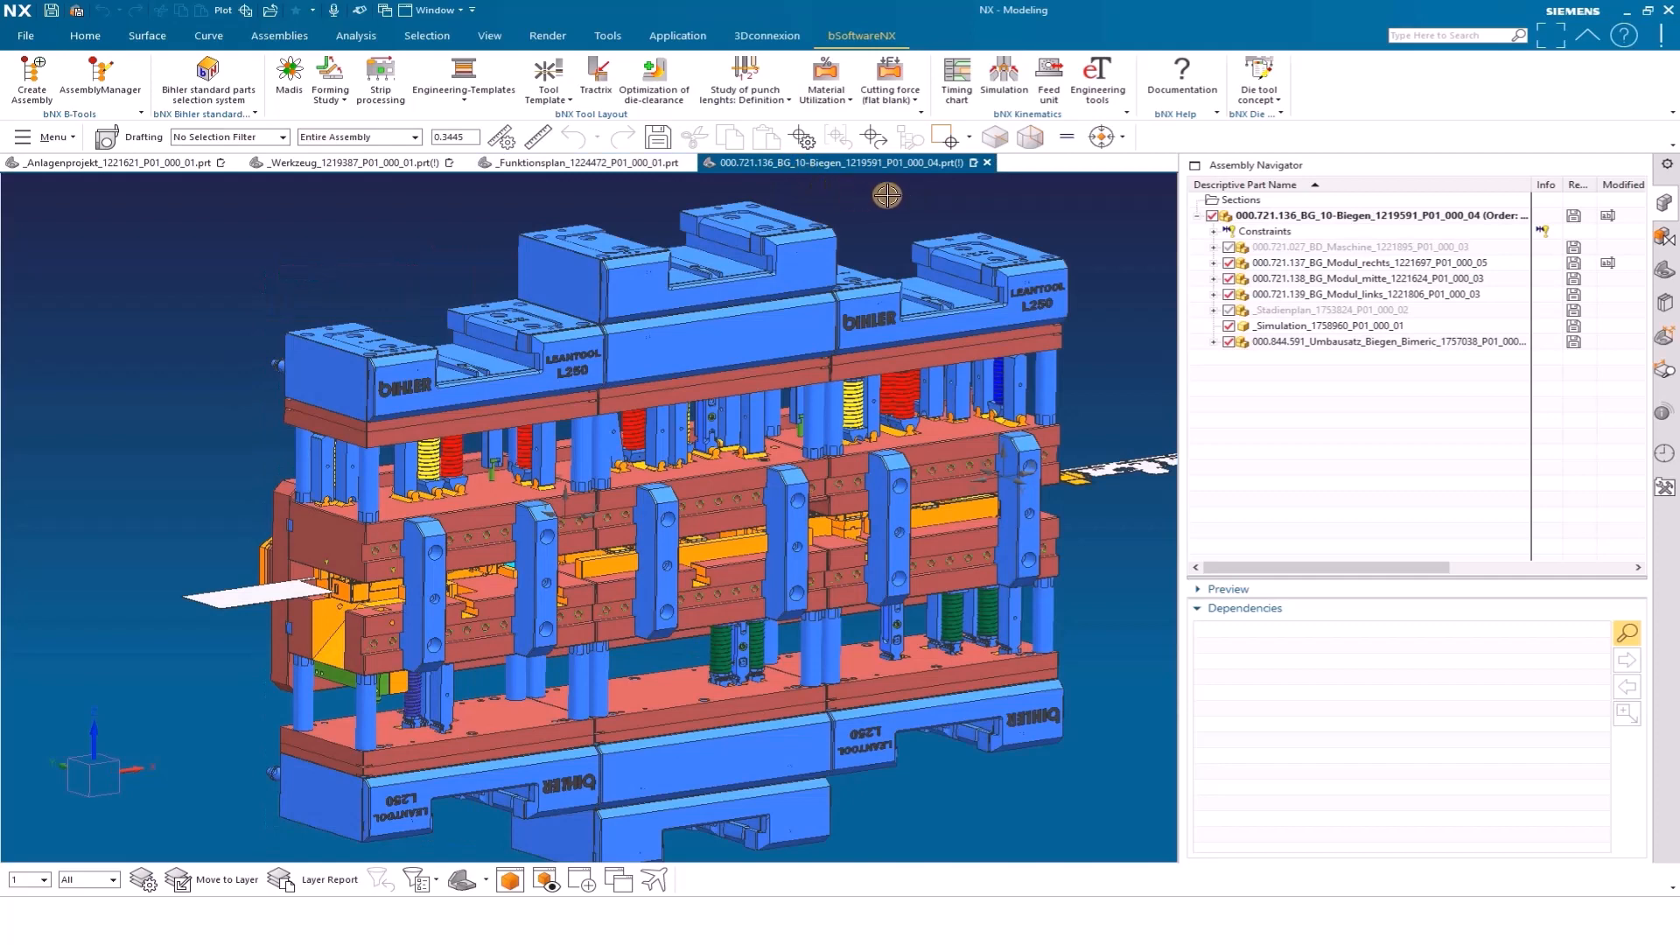
left_click(1003, 85)
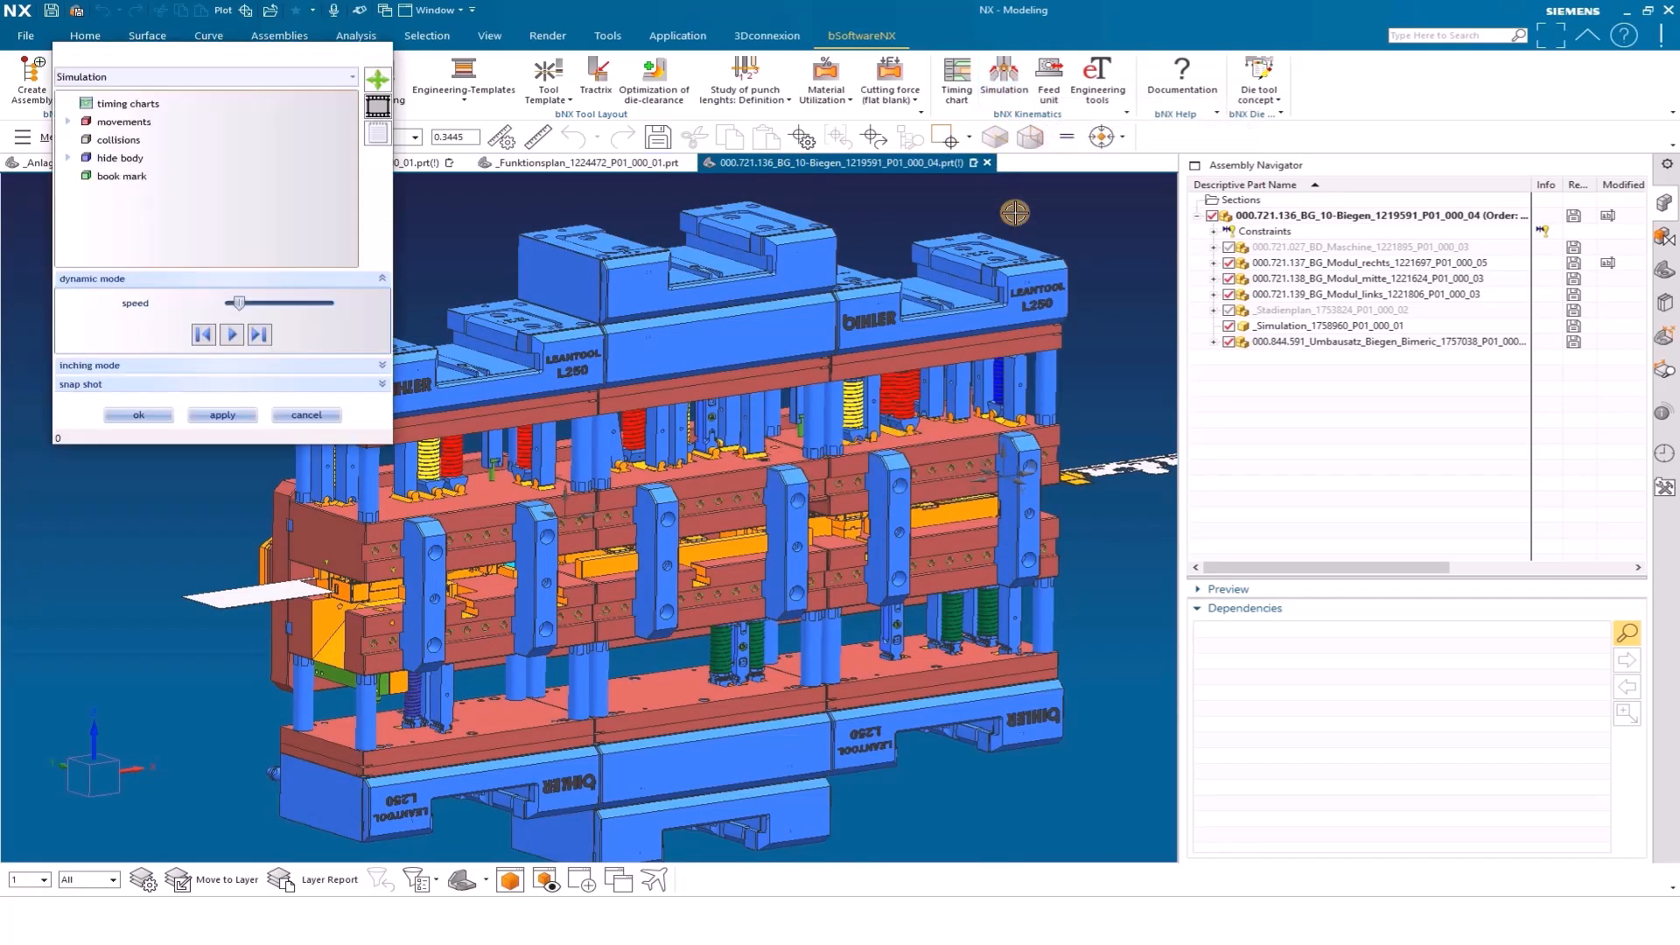
left_click_drag(276, 65, 1405, 383)
left_click(1260, 423)
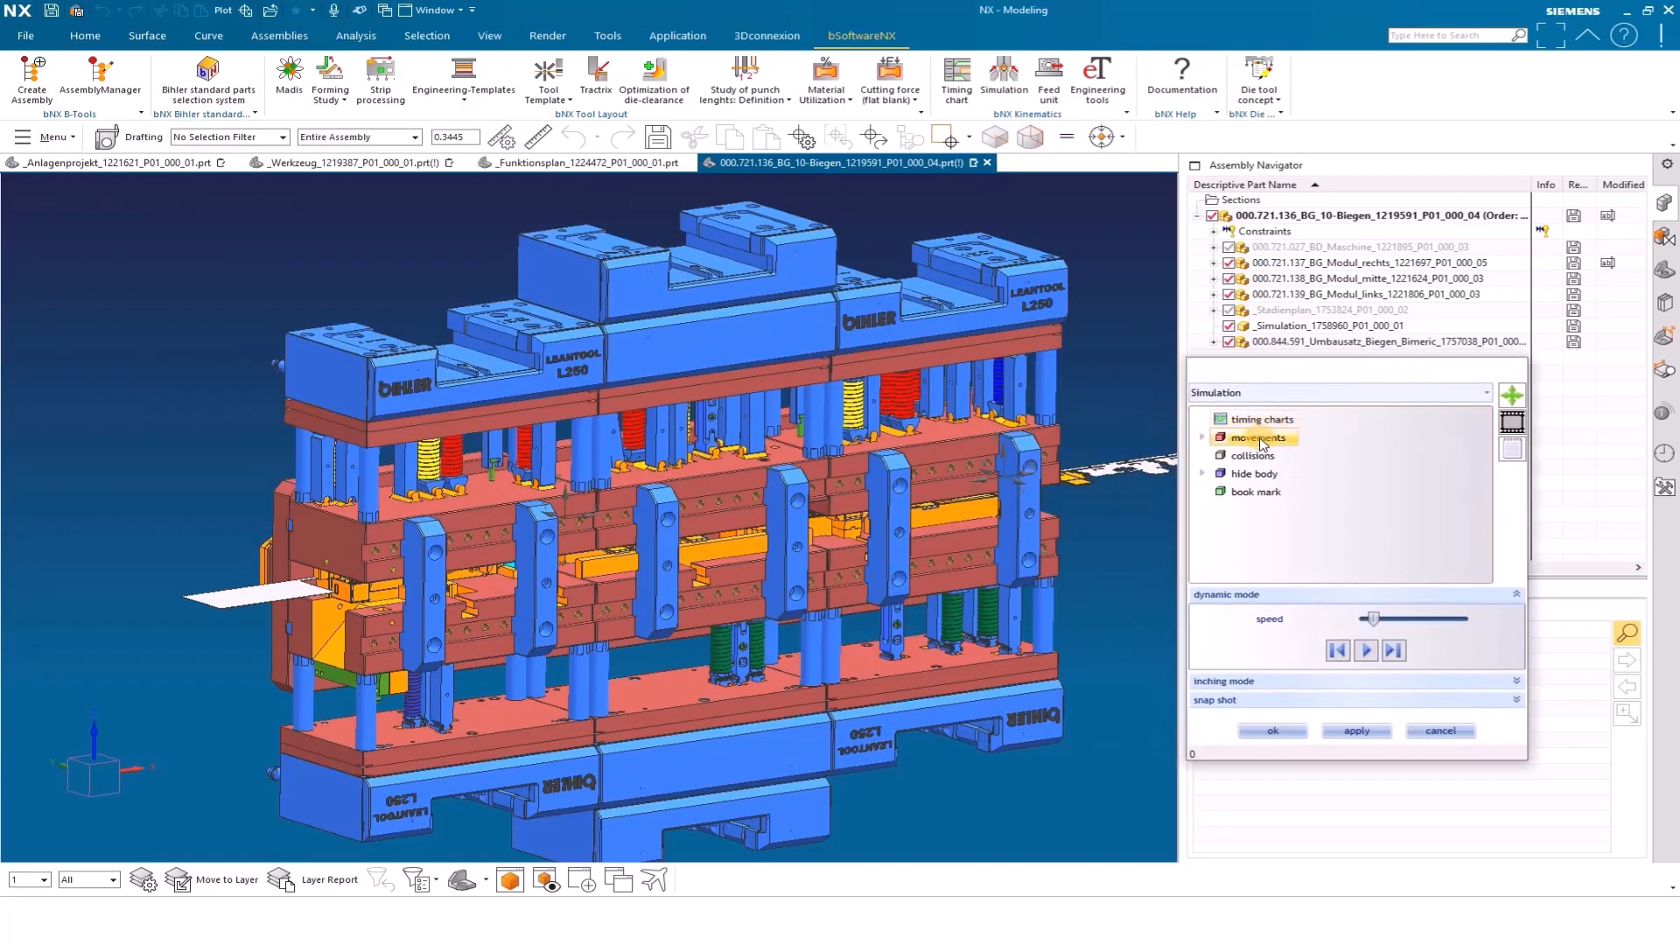
left_click(1370, 658)
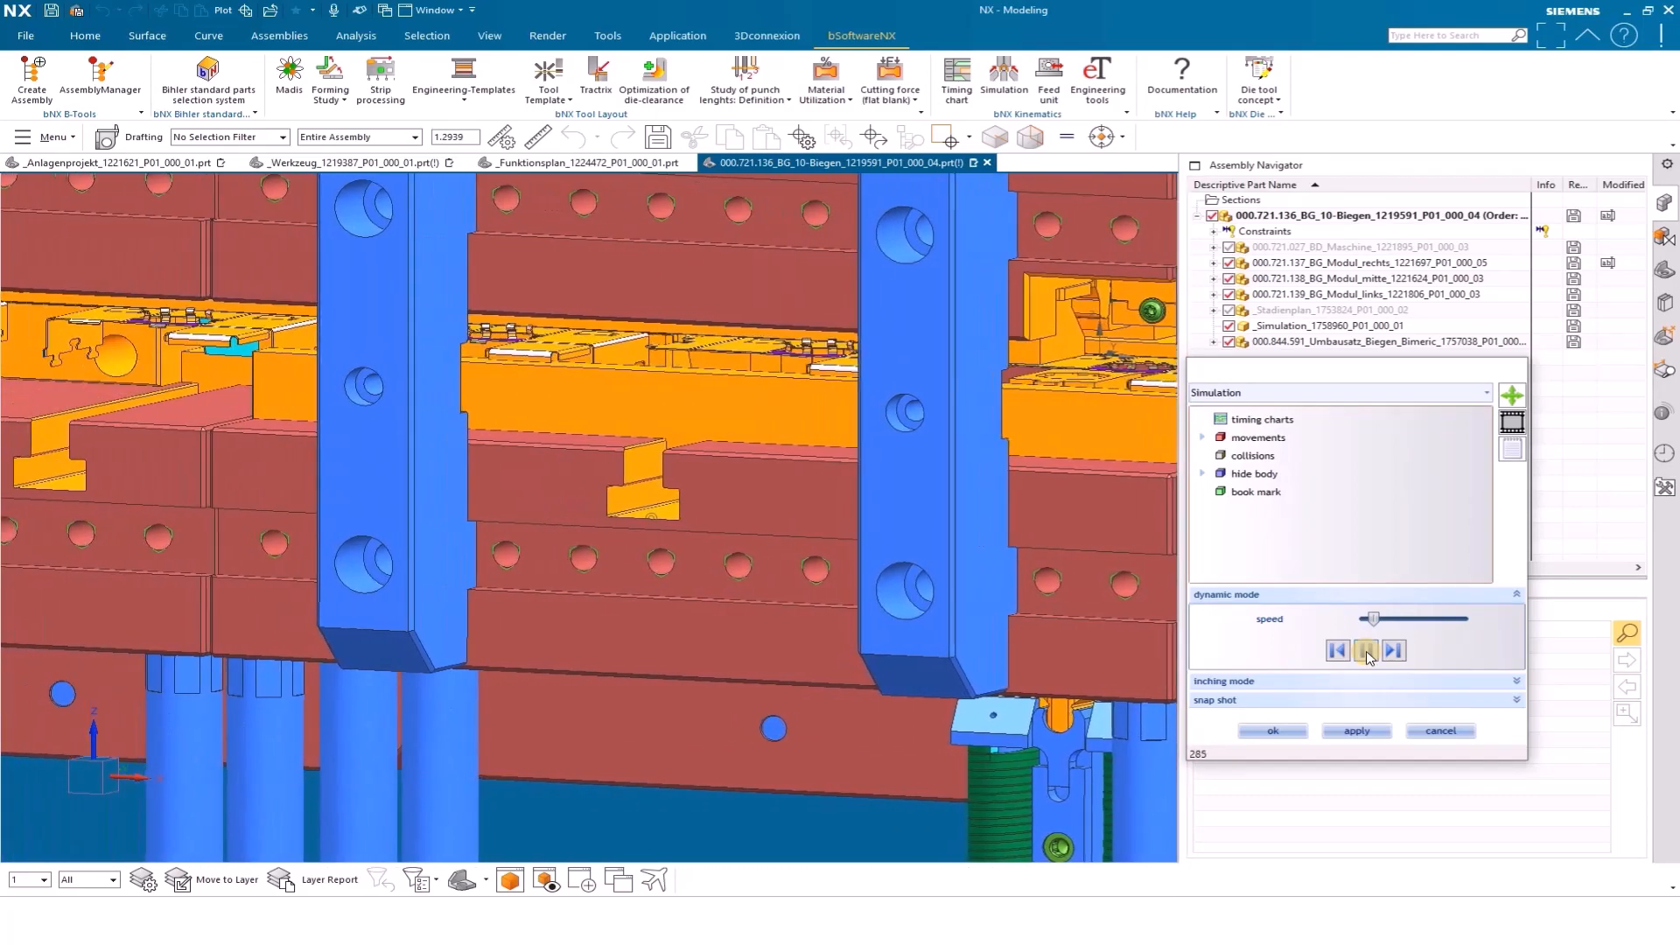
left_click(947, 464)
left_click(948, 501)
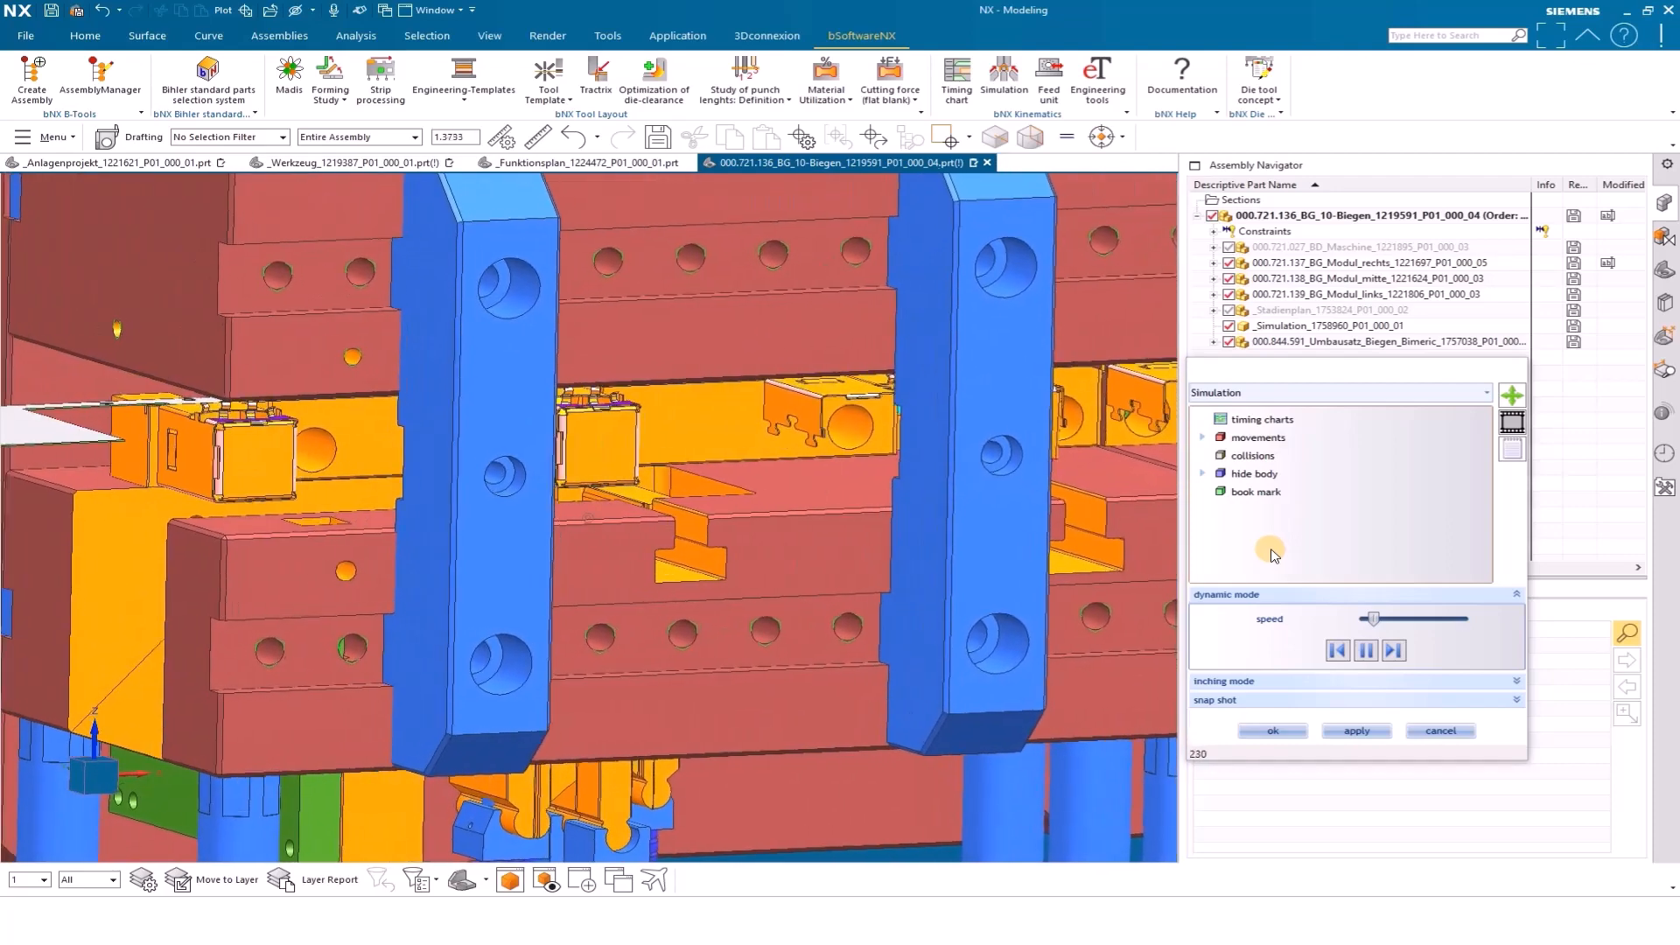
Move the bending simulation in inching mode to positions 75 and 59 to inspect the forming motion, and close the simulation
left_click(1250, 675)
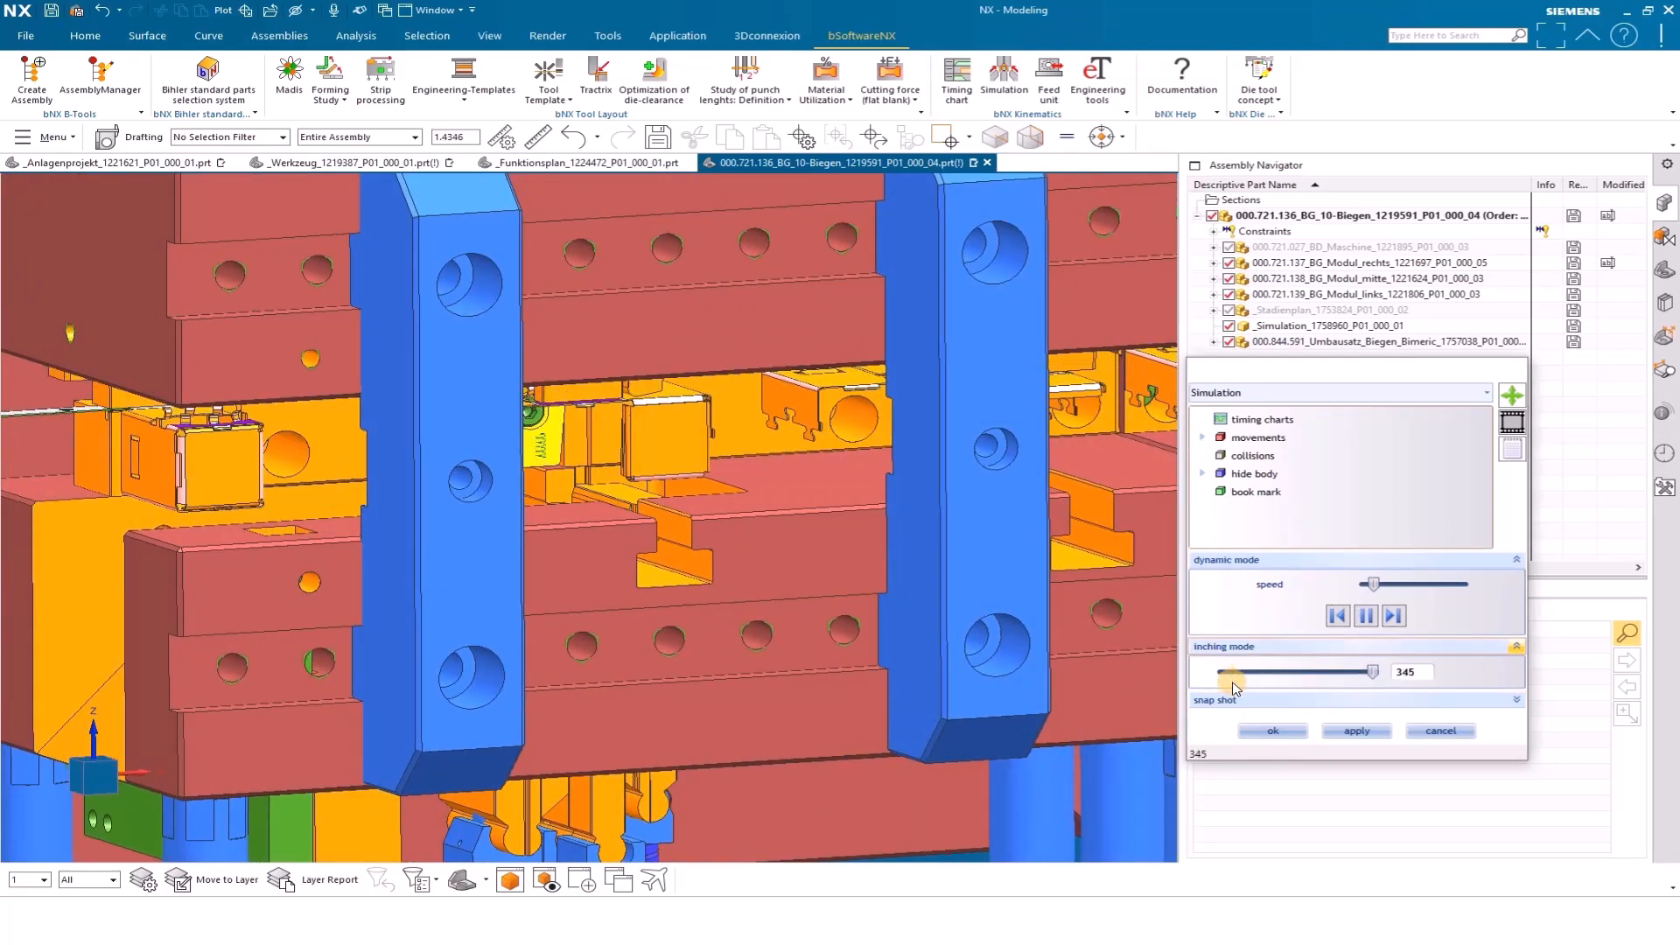
left_click(1288, 671)
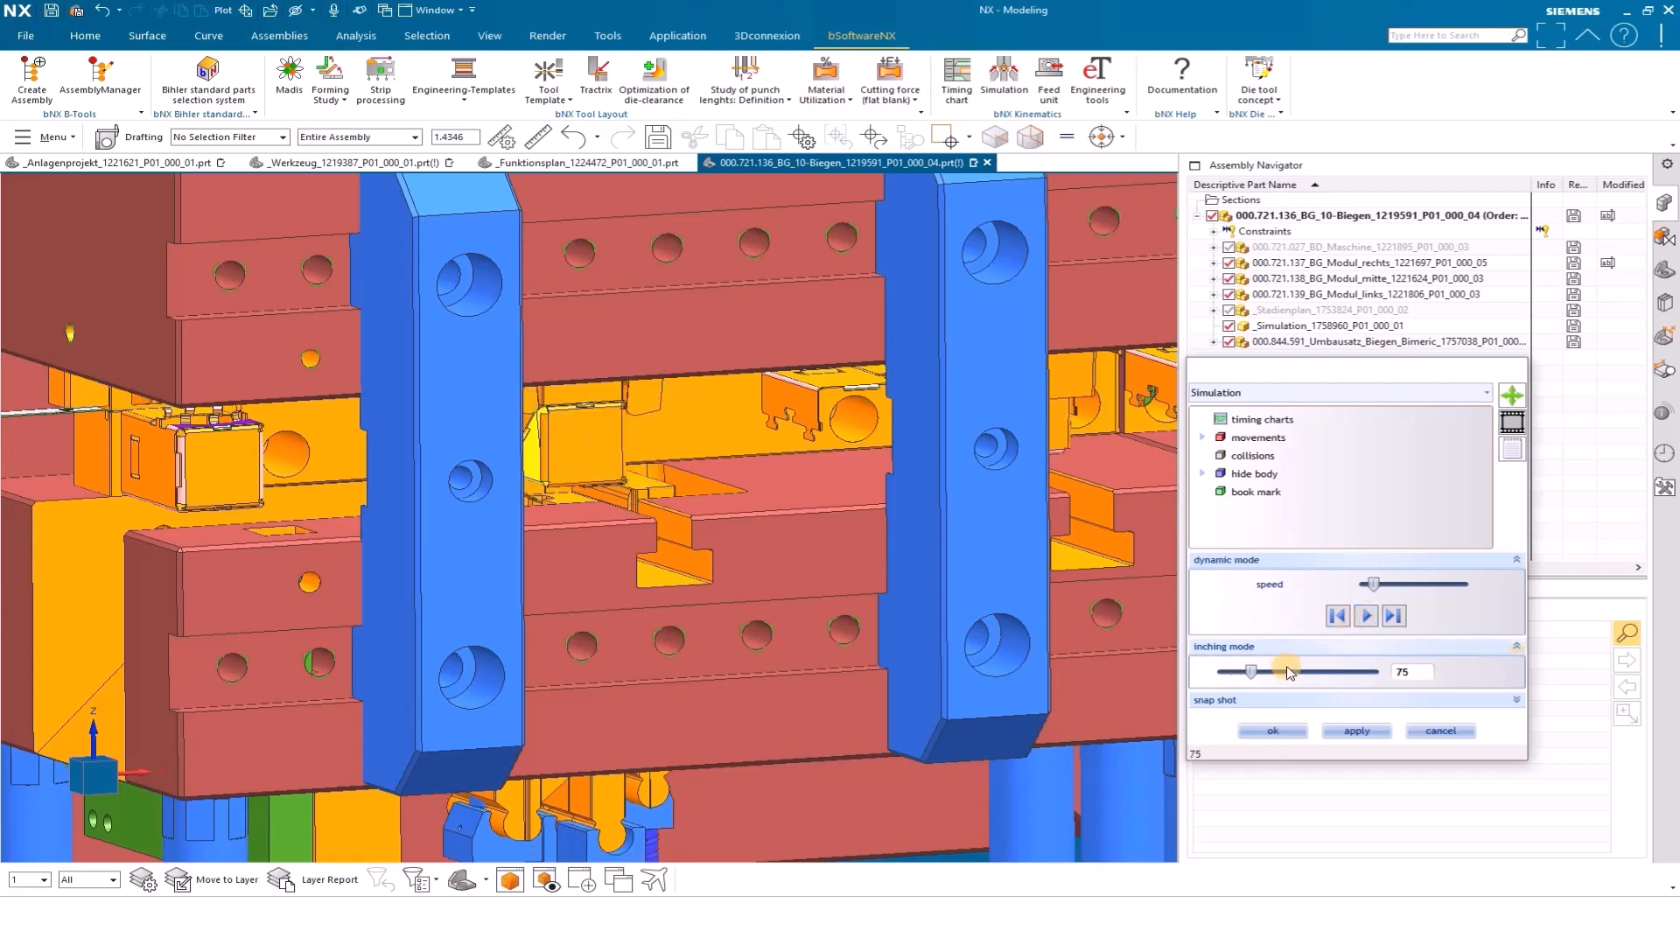
left_click_drag(1246, 674, 1255, 673)
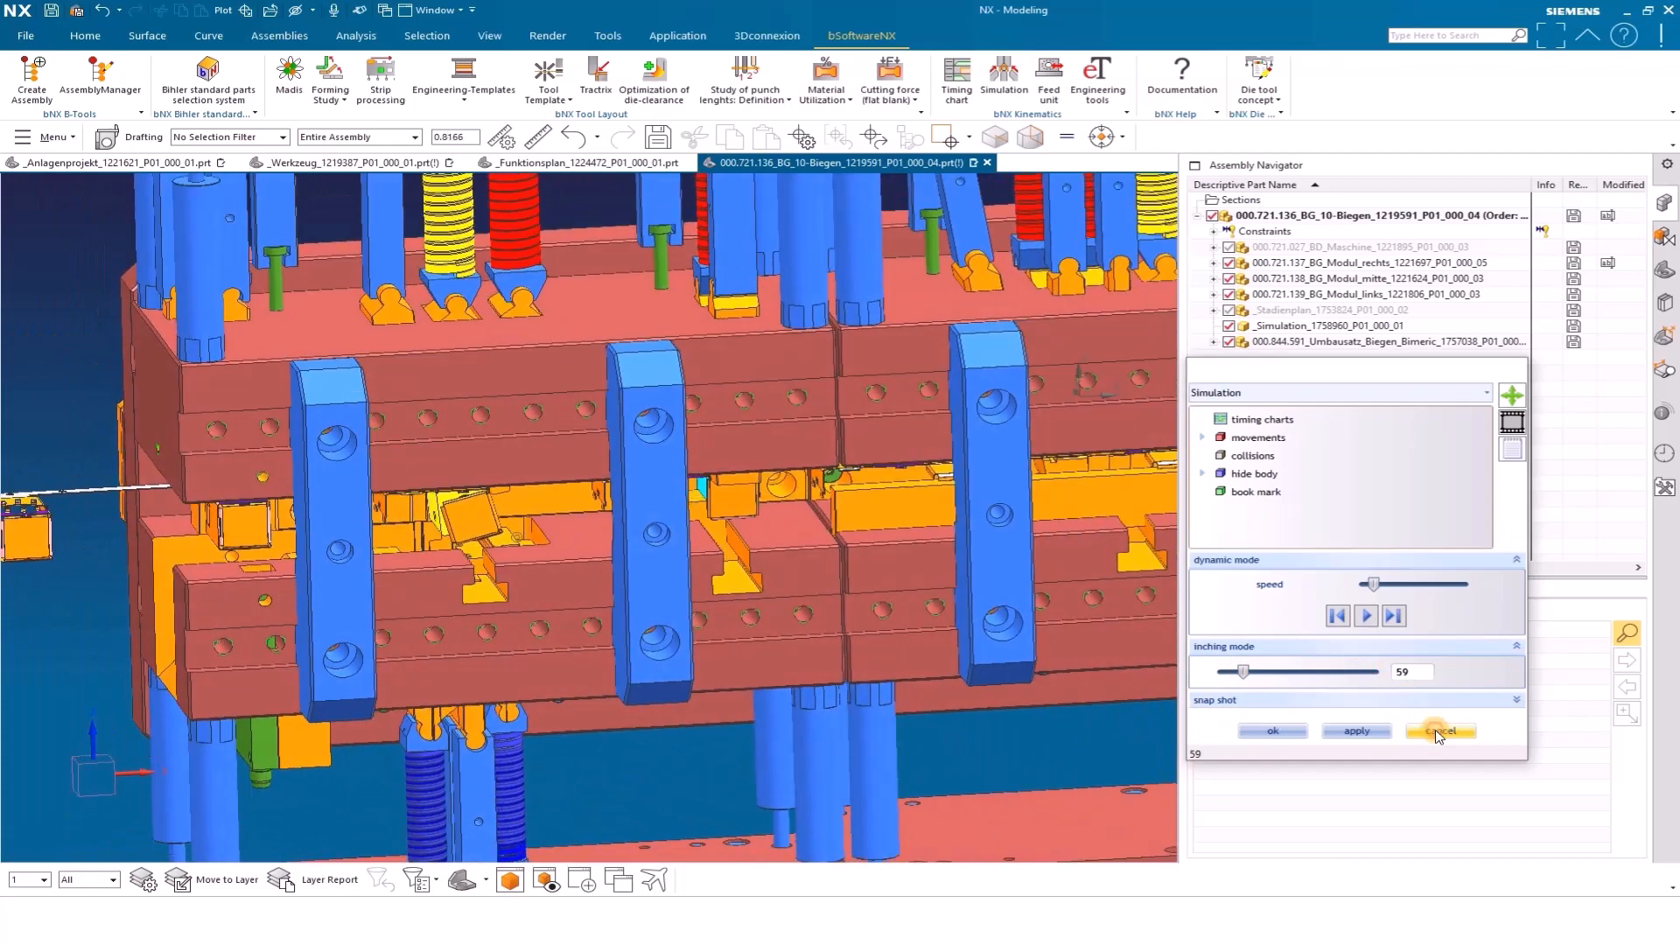
left_click(1441, 731)
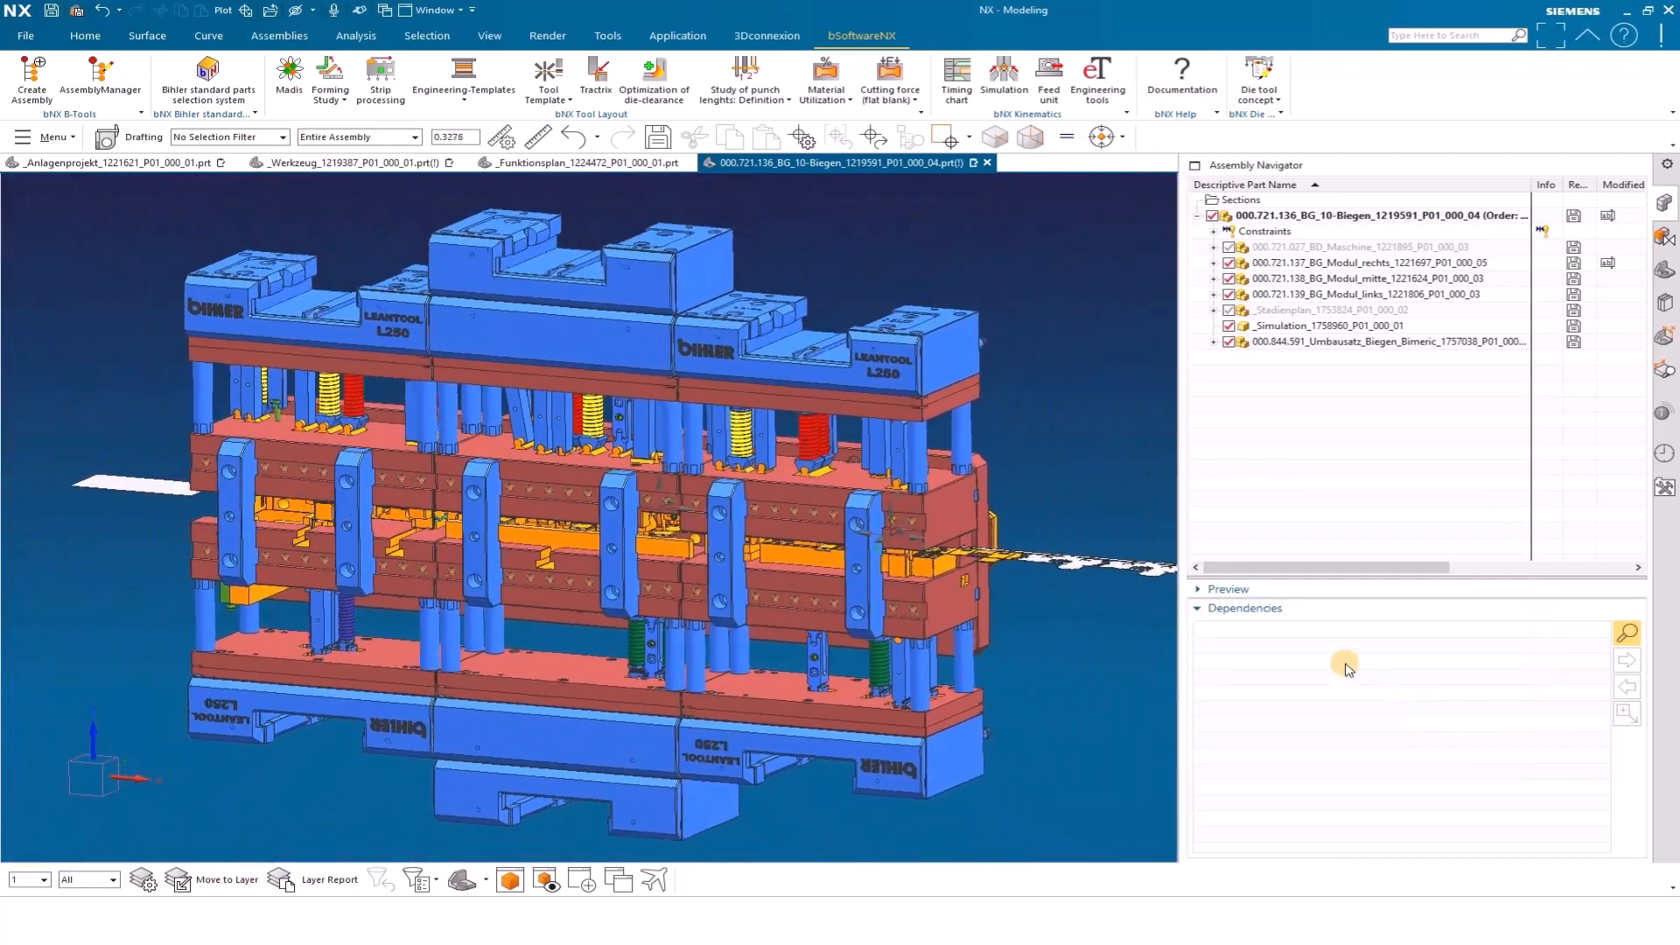
Return through the _Werkzeug_1219387 assembly to _Anlagenprojekt_1221621 and examine the complete machine with the mounted bending tool
left_click(374, 164)
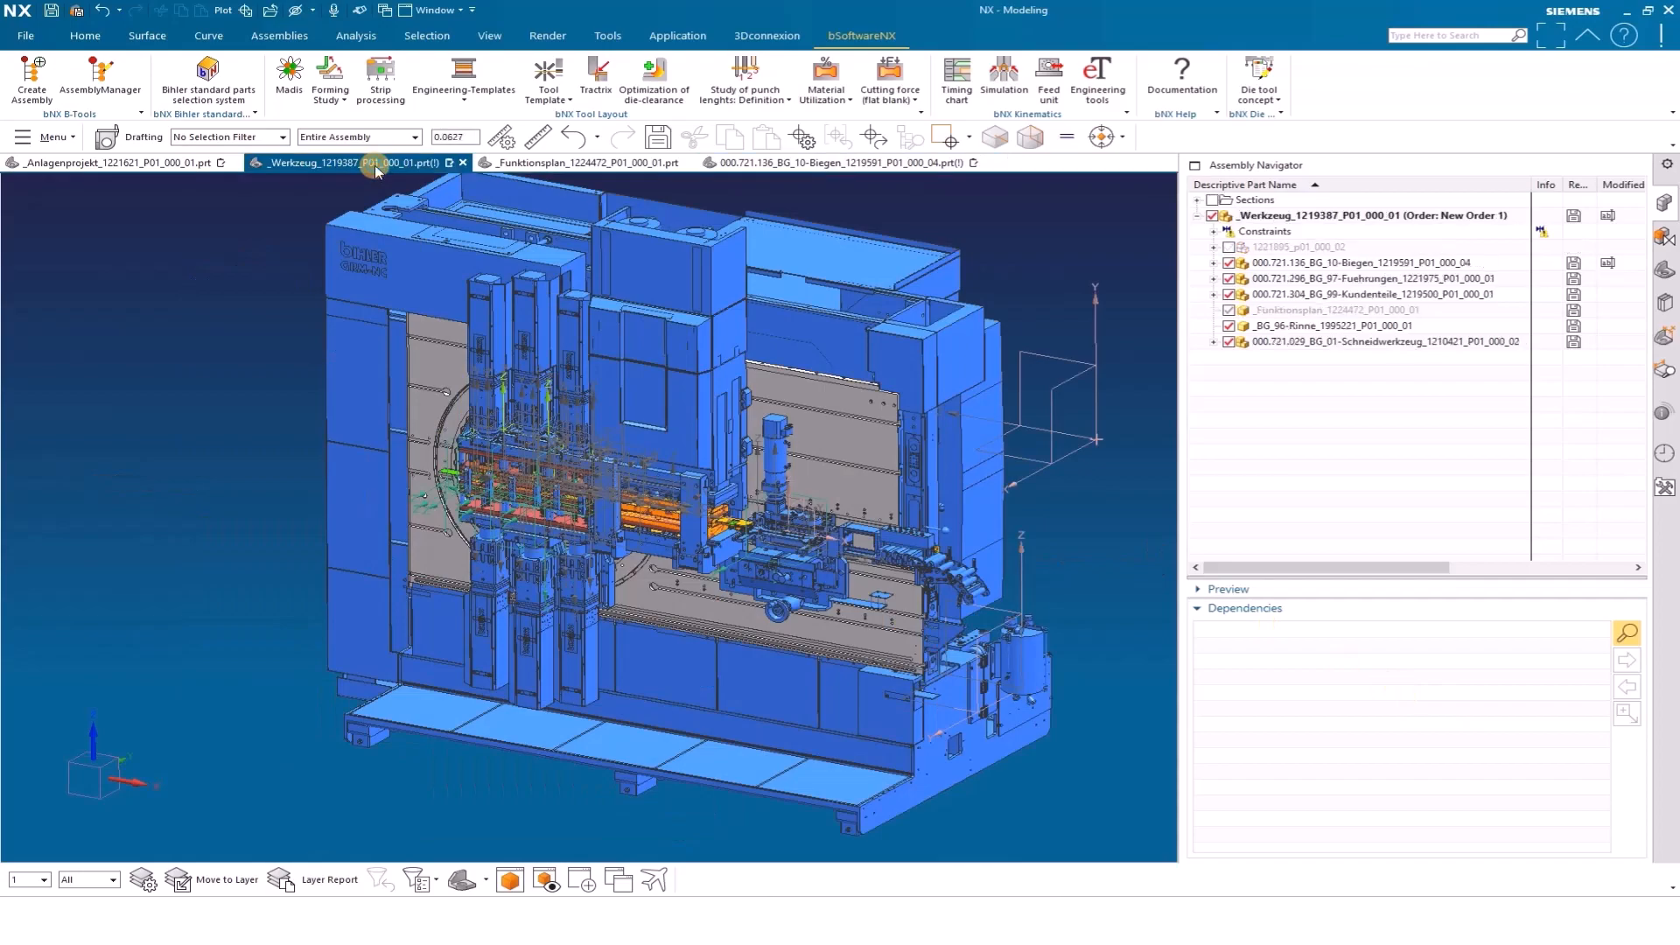
left_click(181, 164)
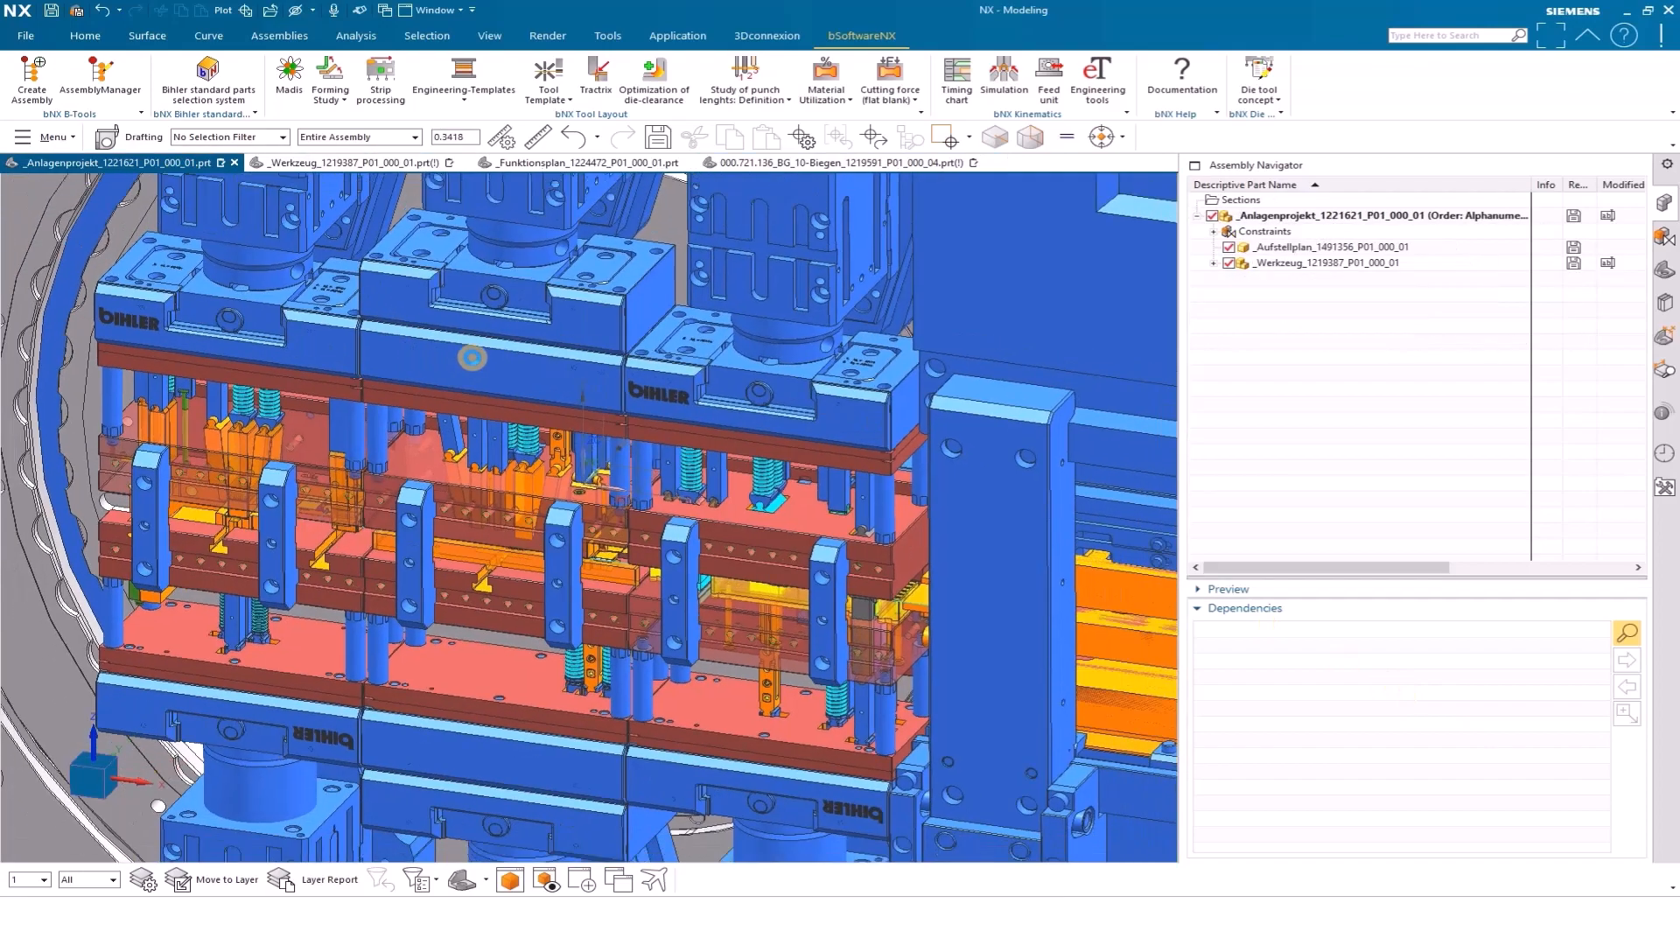
scroll(480, 361, "down", 8)
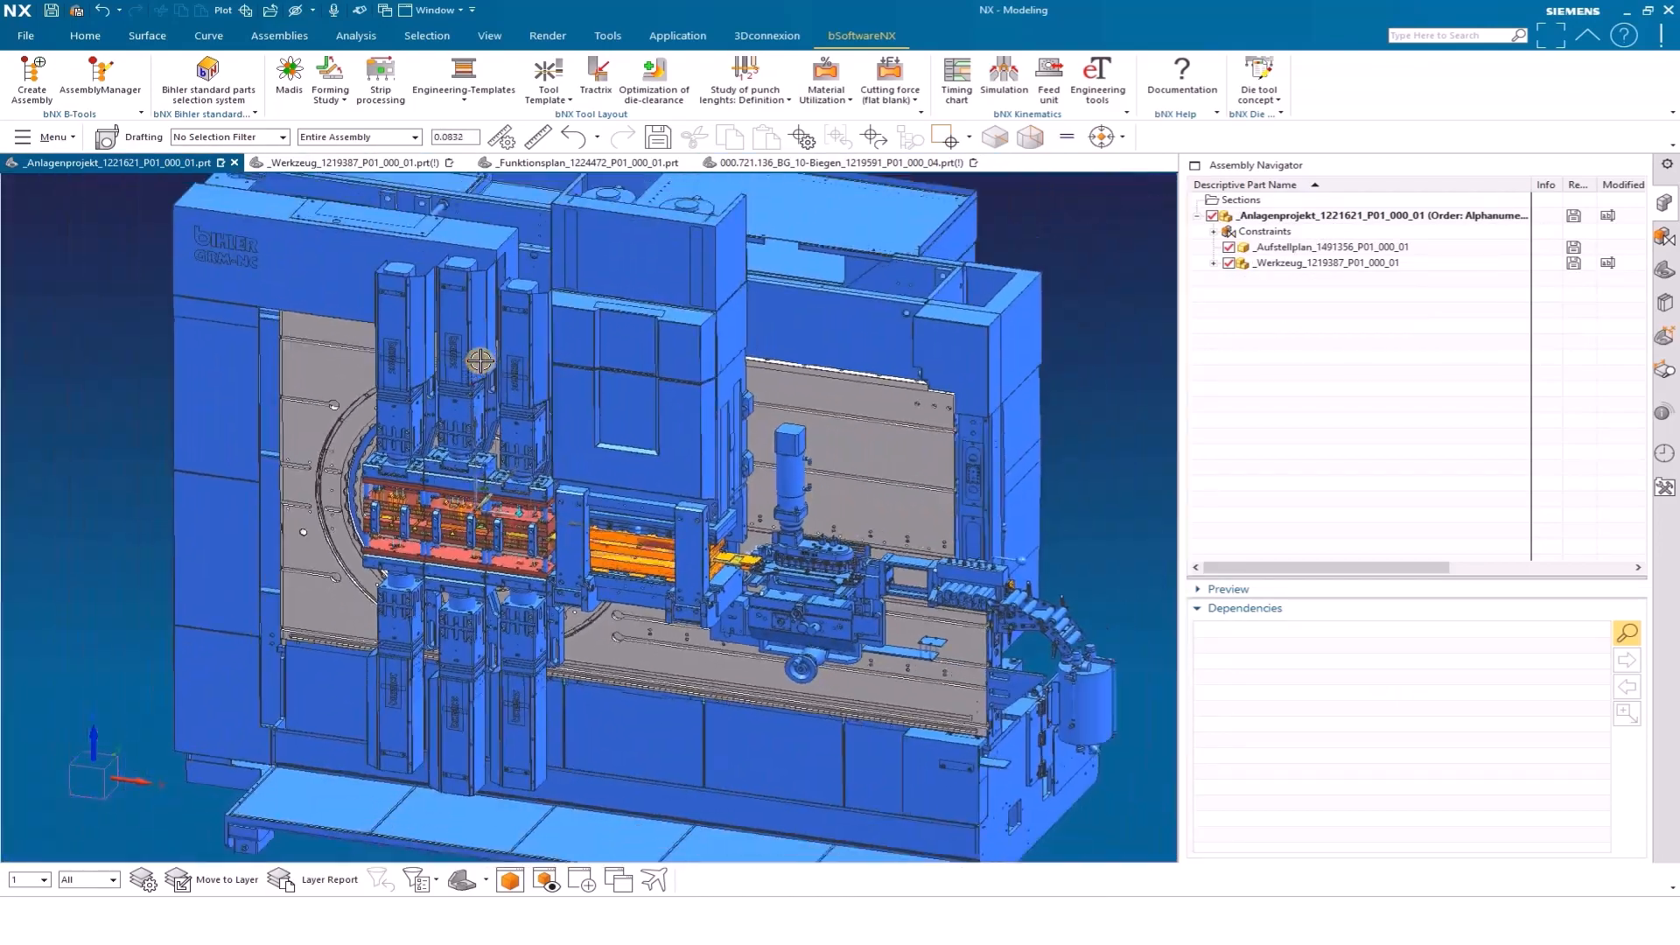